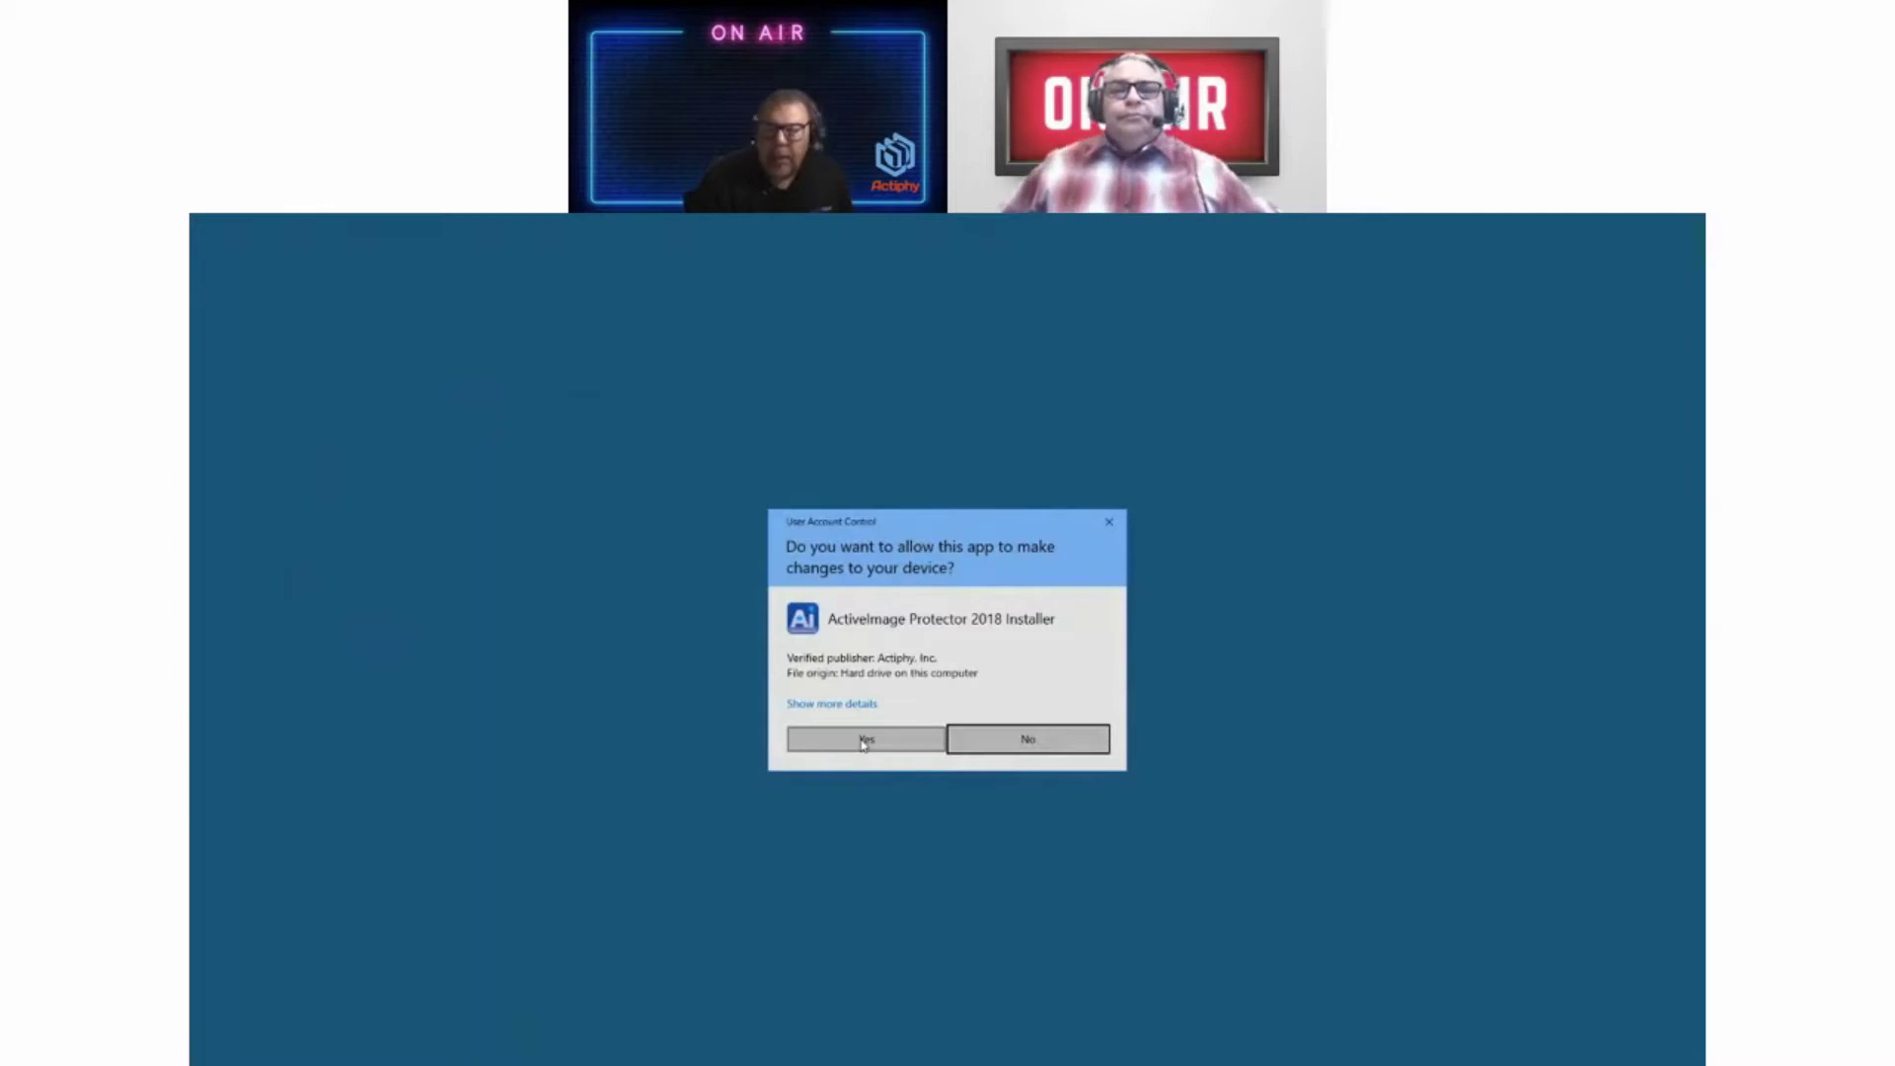
Step: Approve the UAC prompt, then pass the Welcome and Product Key pages
click(863, 742)
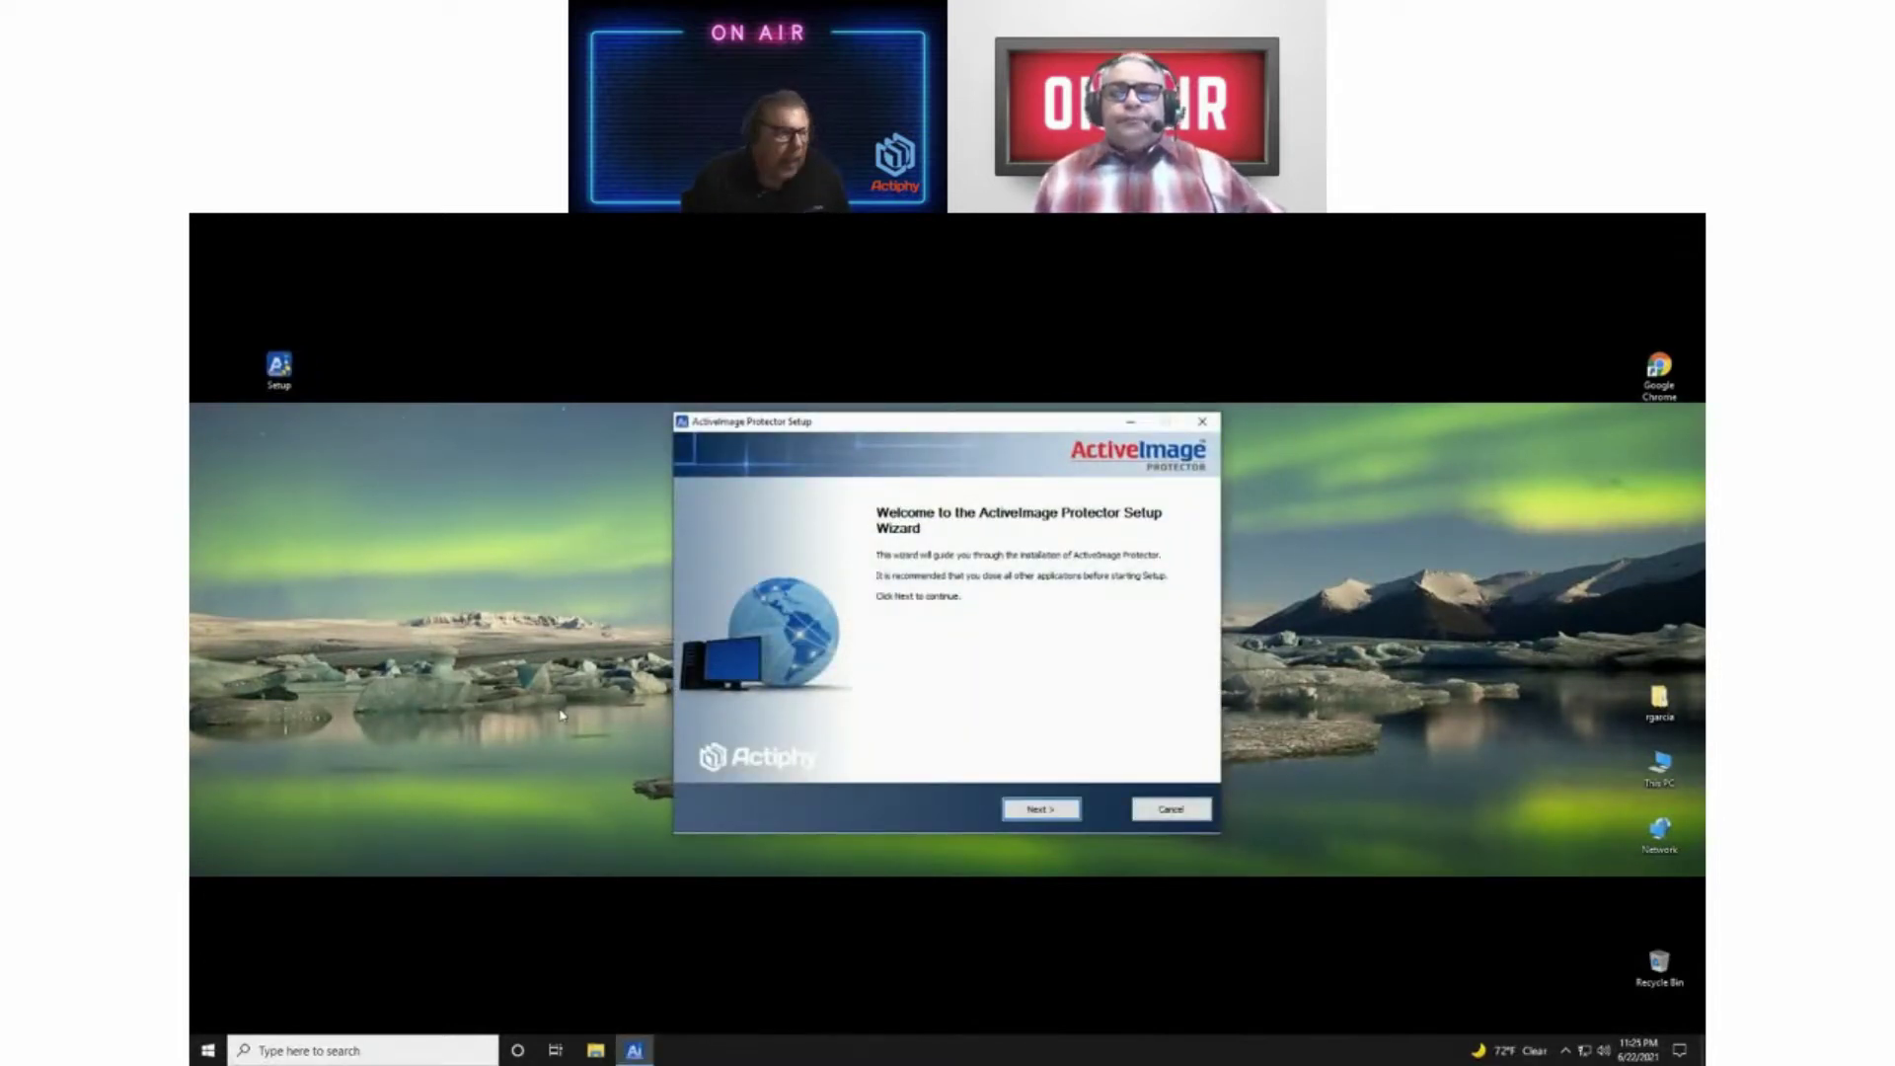
click(1044, 810)
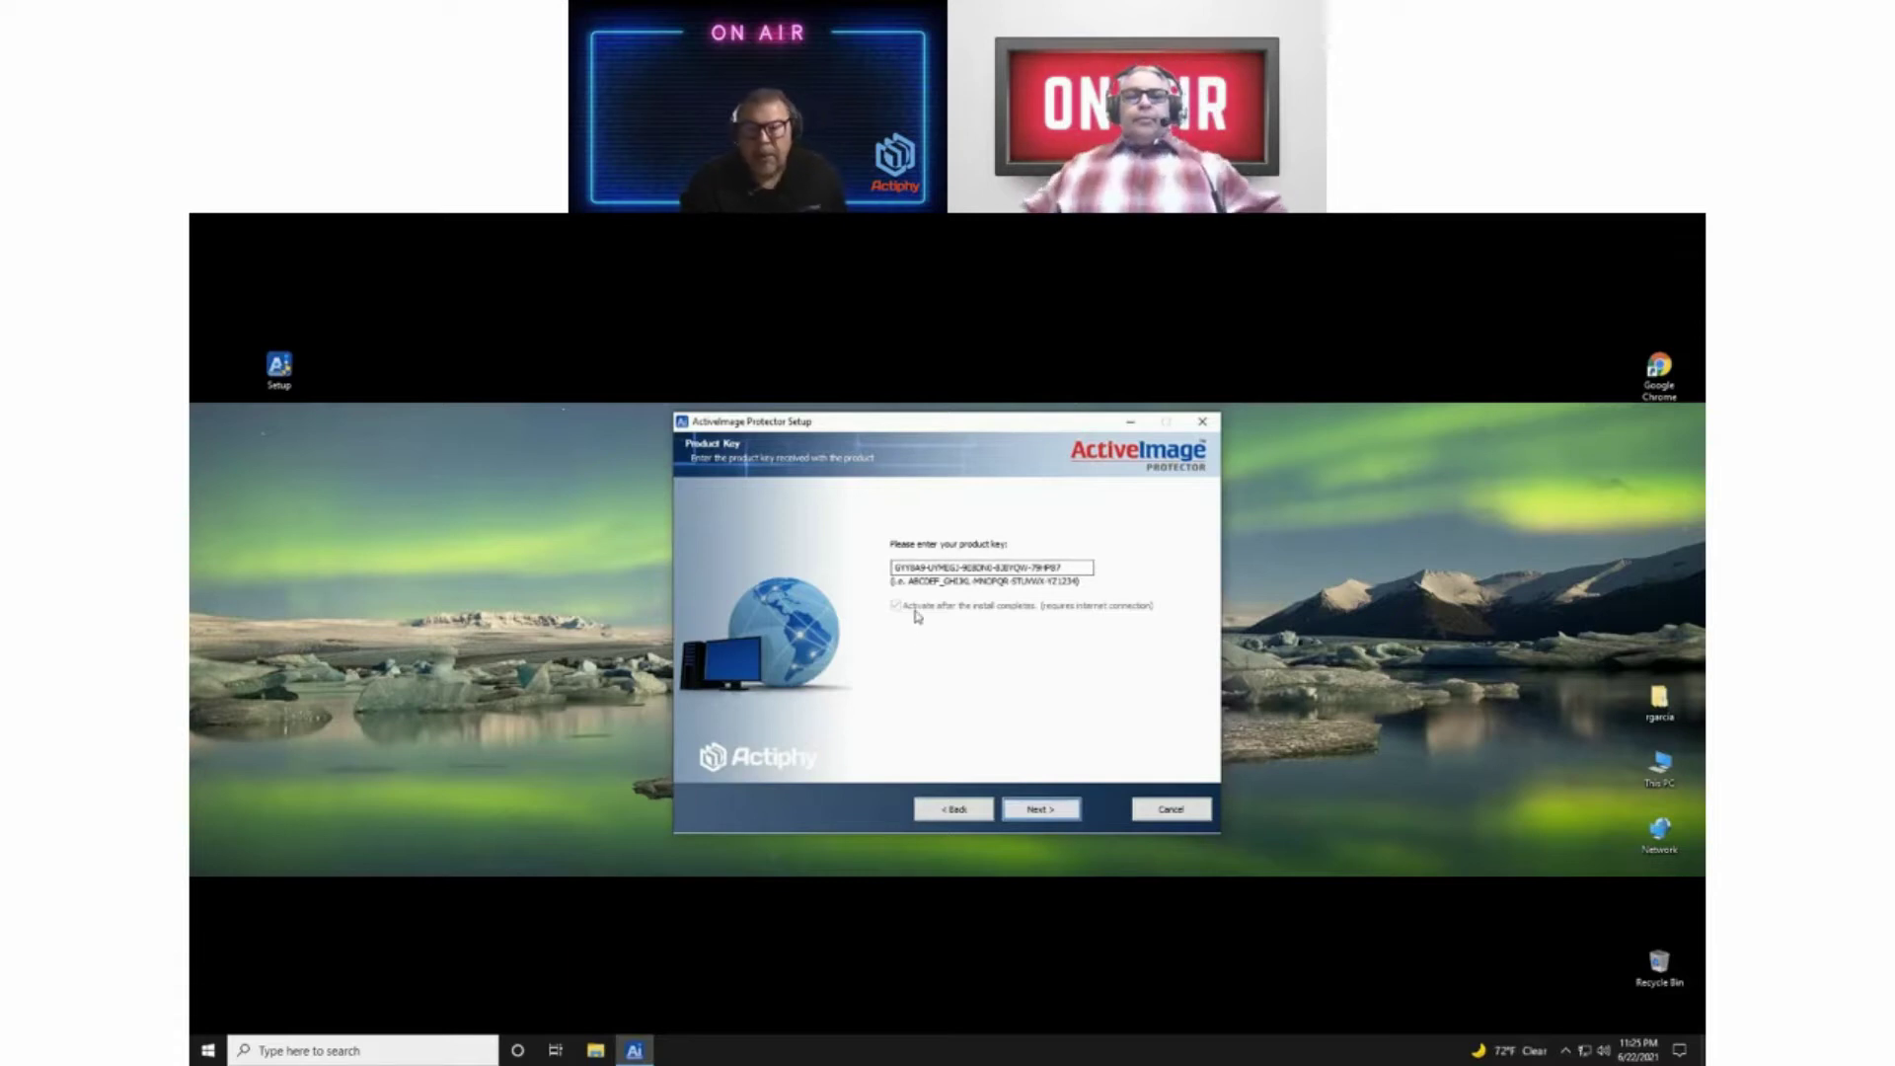
click(1034, 810)
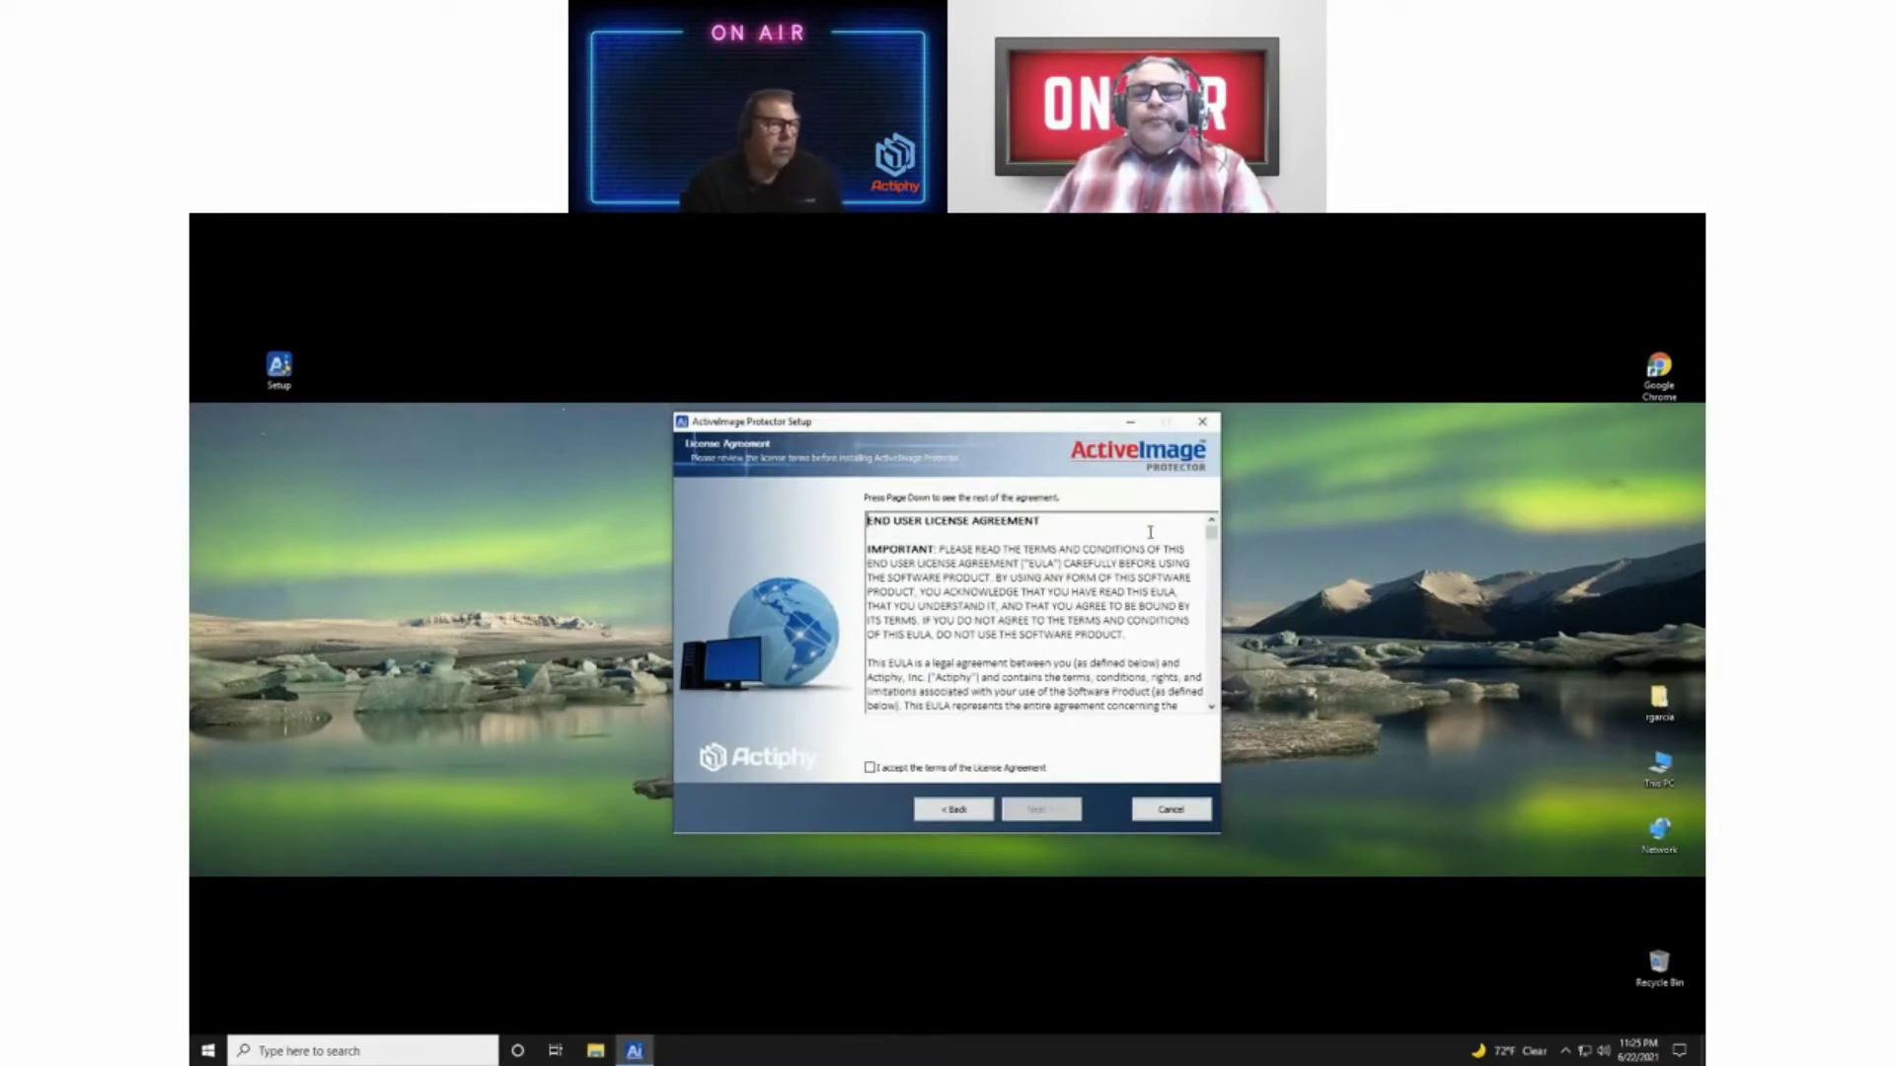
Step: Scroll through the End User License Agreement, accept its terms, and continue
drag(1212, 536, 1197, 724)
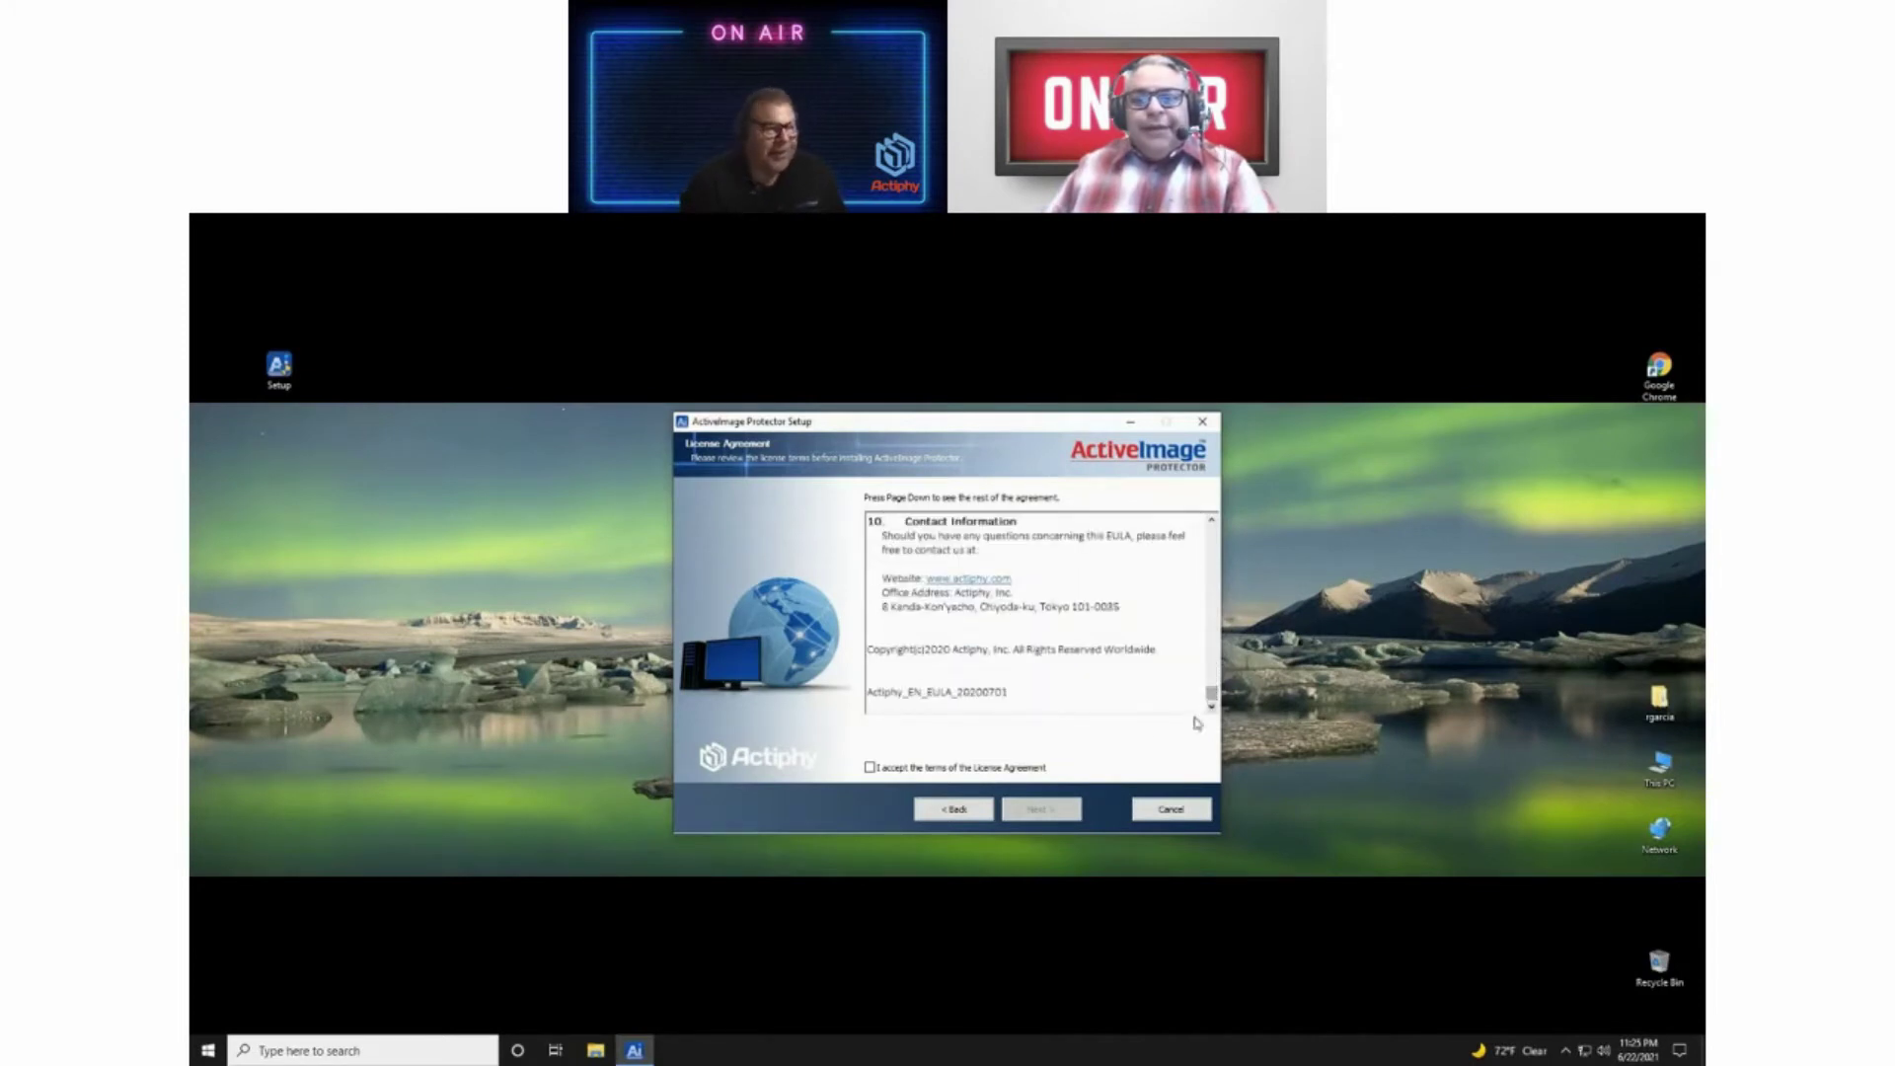
click(870, 768)
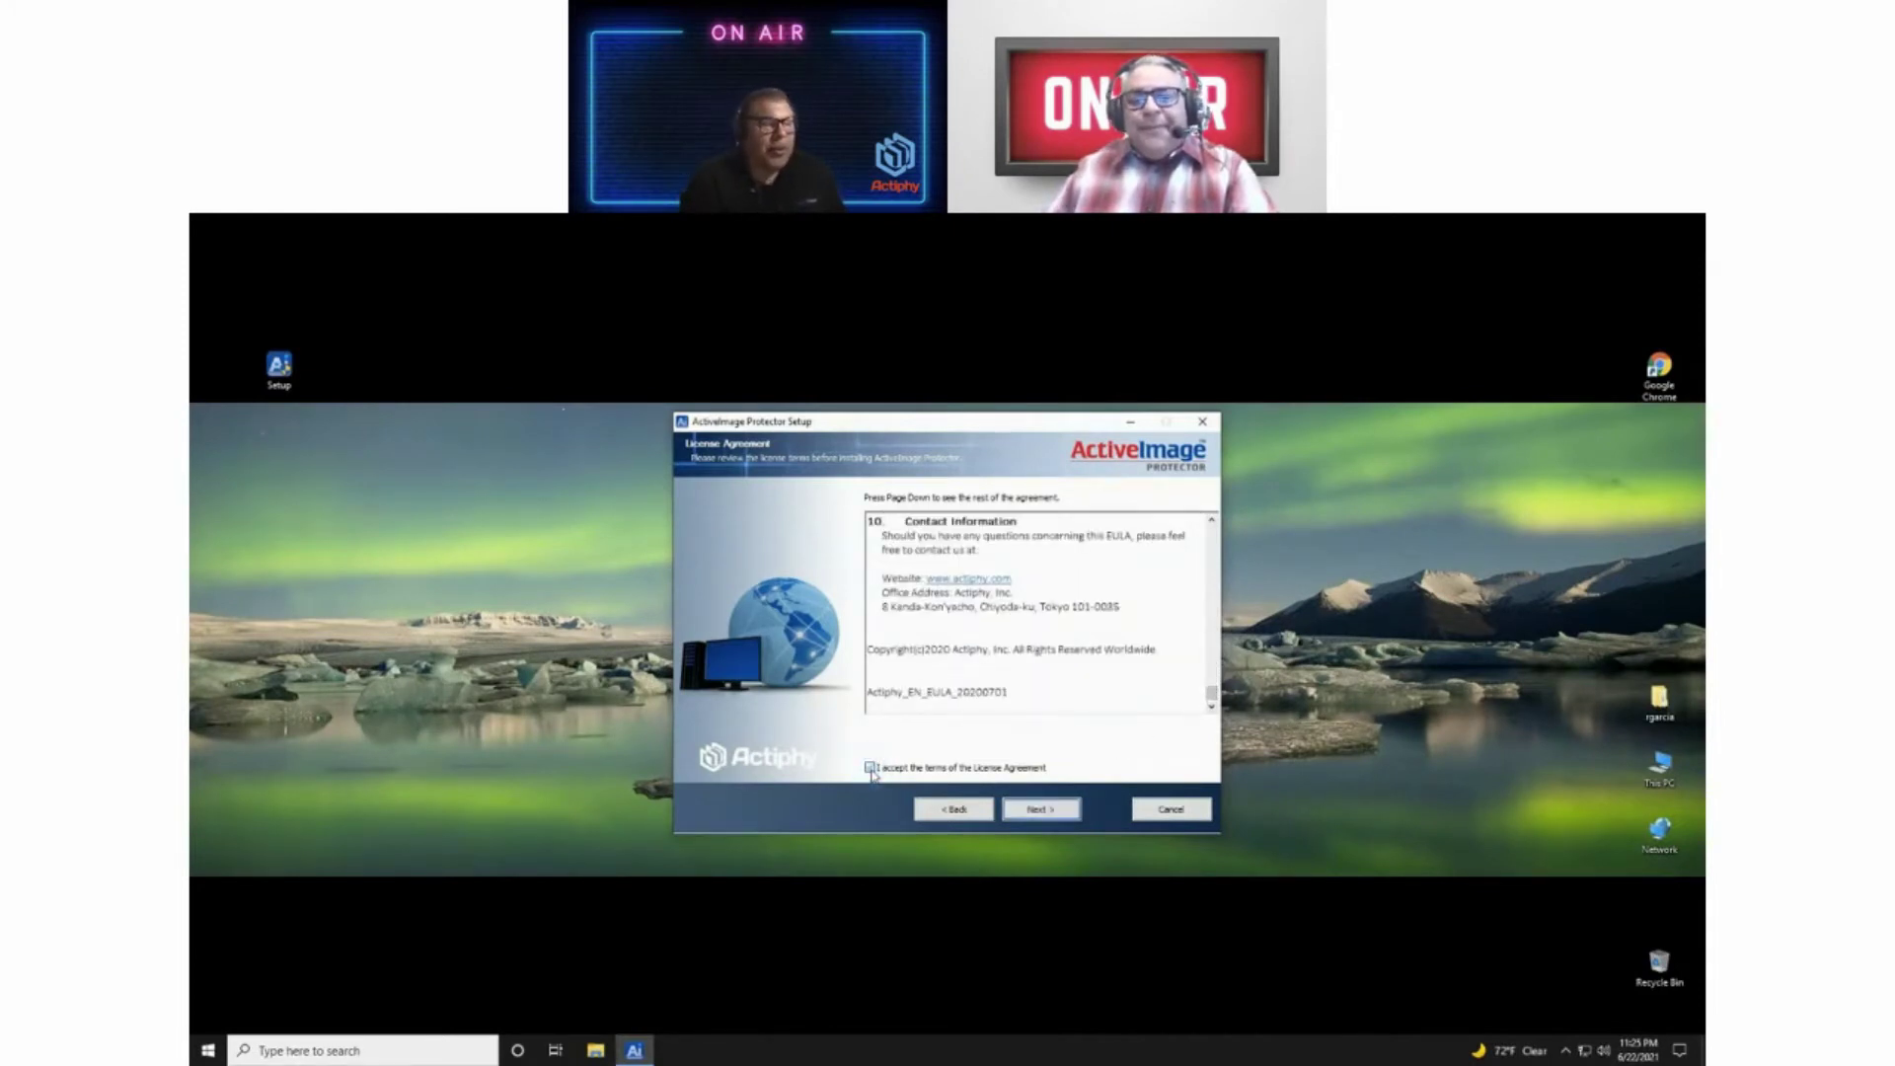
click(1043, 814)
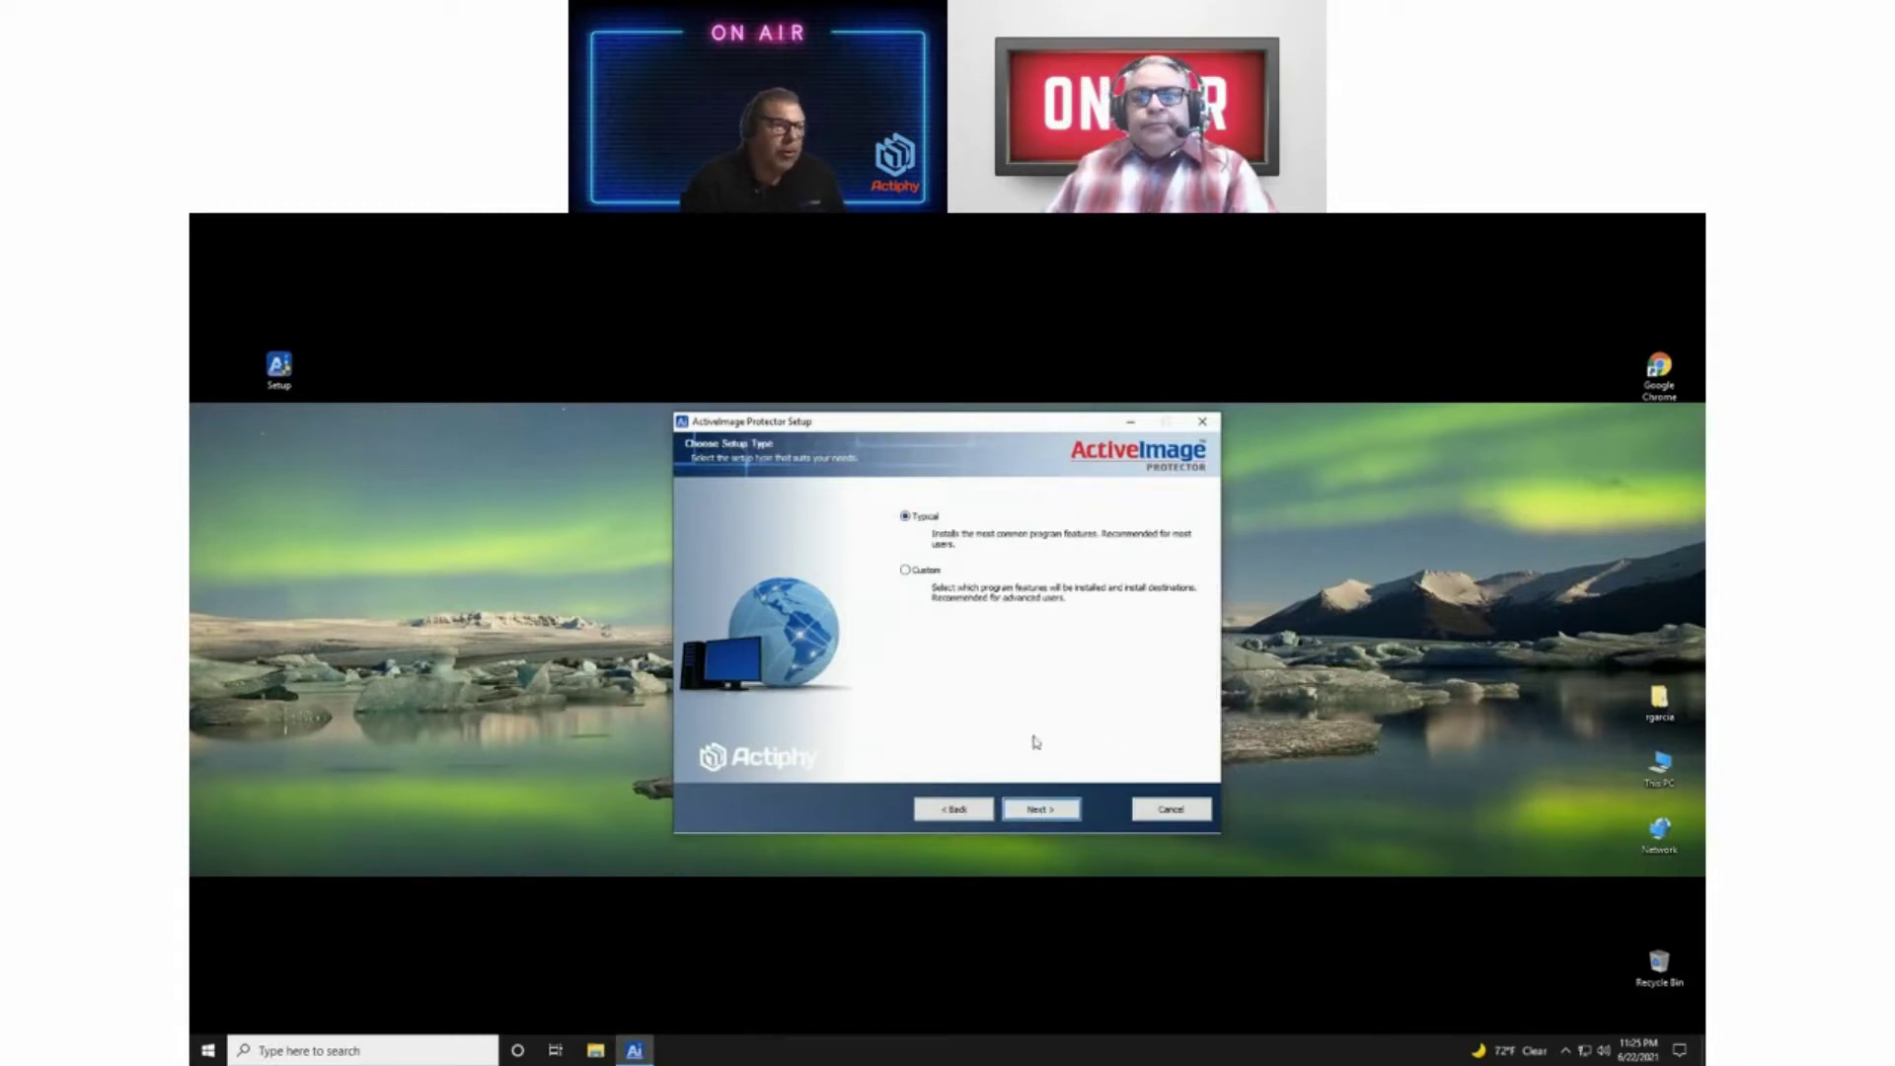
Step: Return from Ready to Install, pick the Custom setup type, and expand Backup Agent
click(1044, 811)
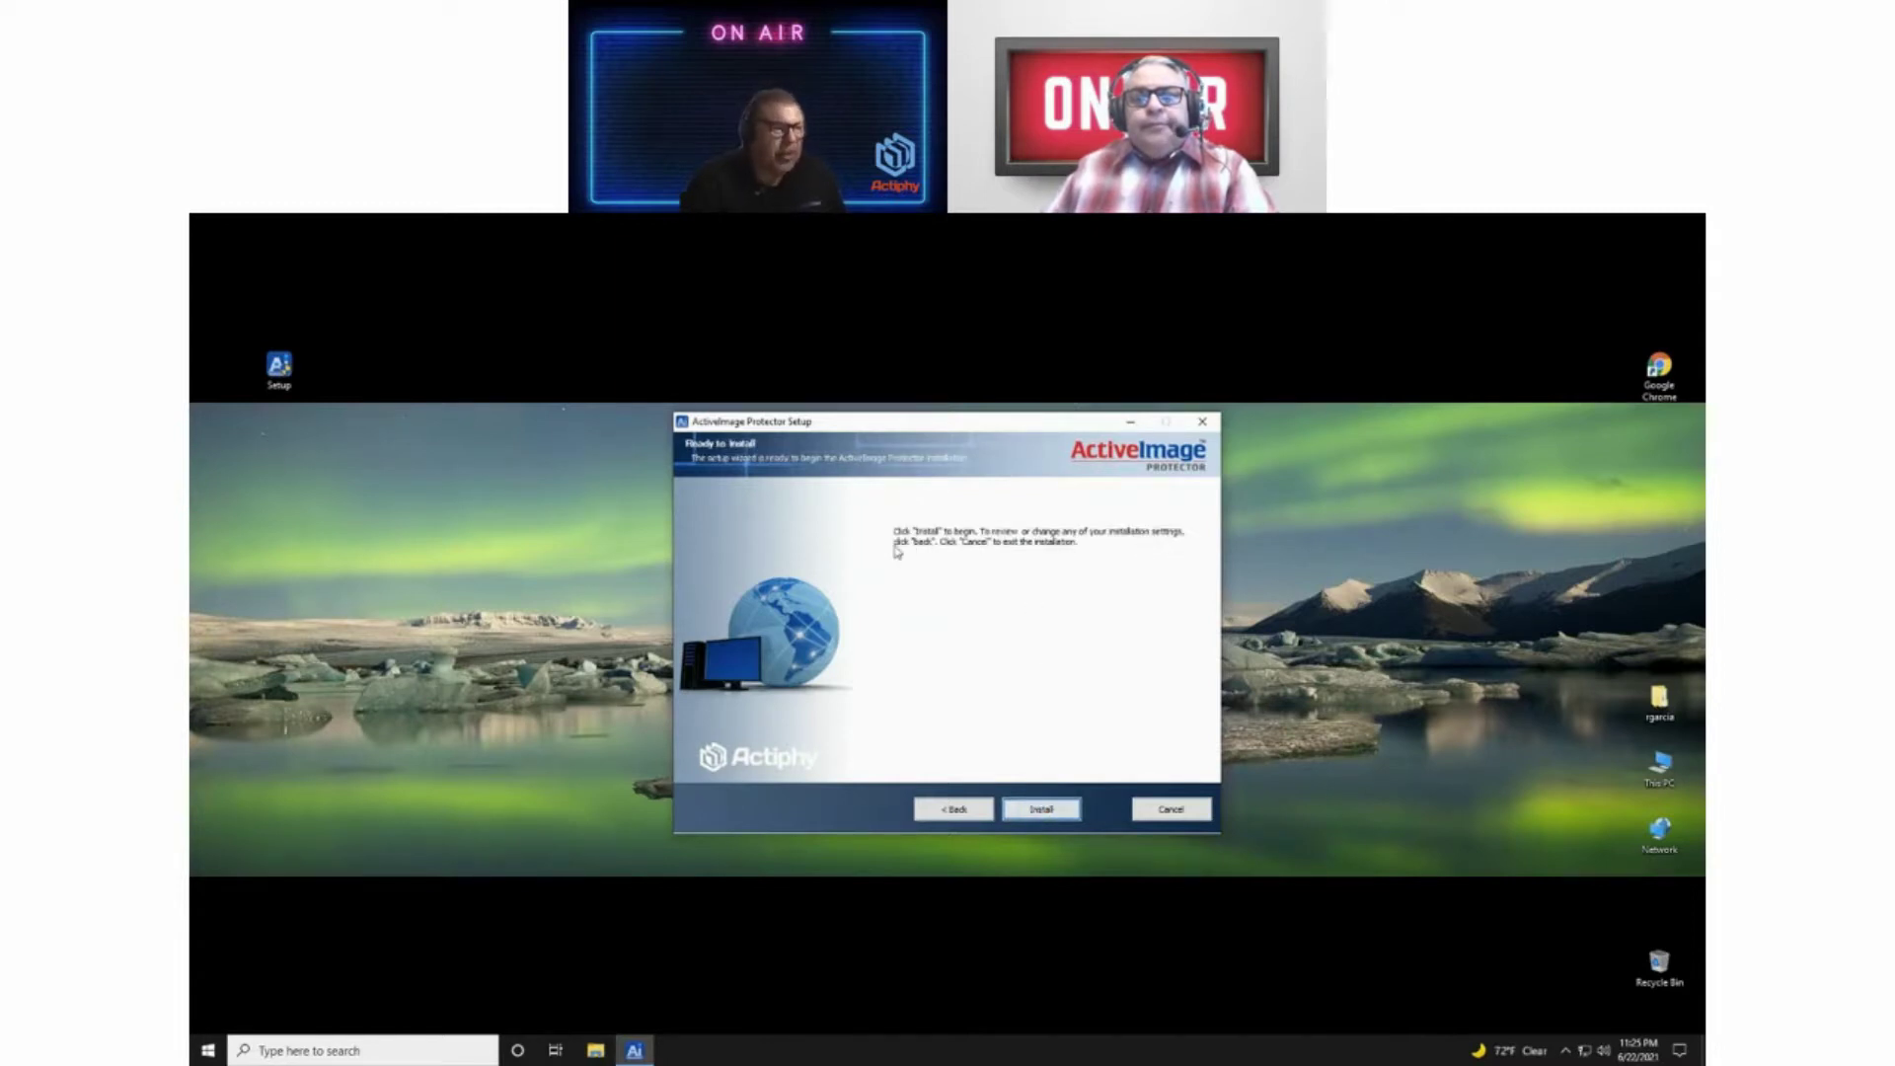
click(950, 811)
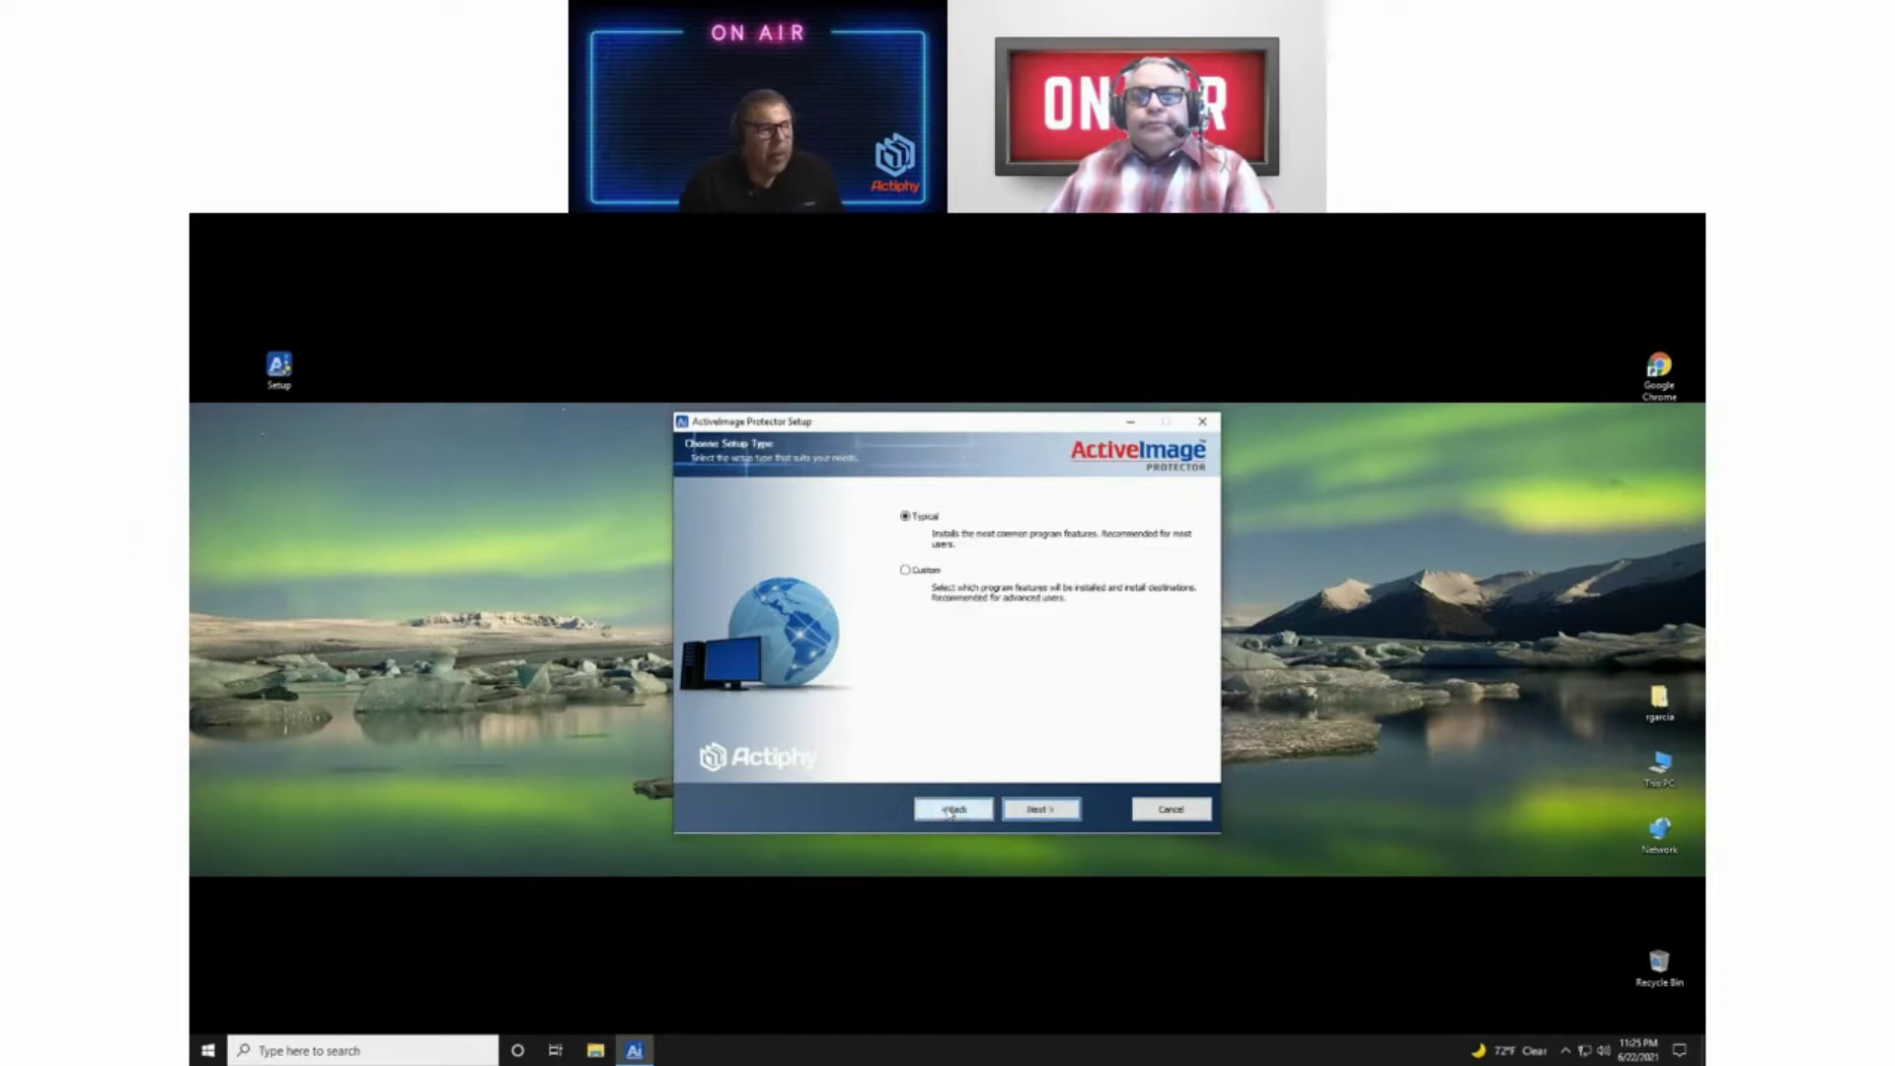
click(907, 572)
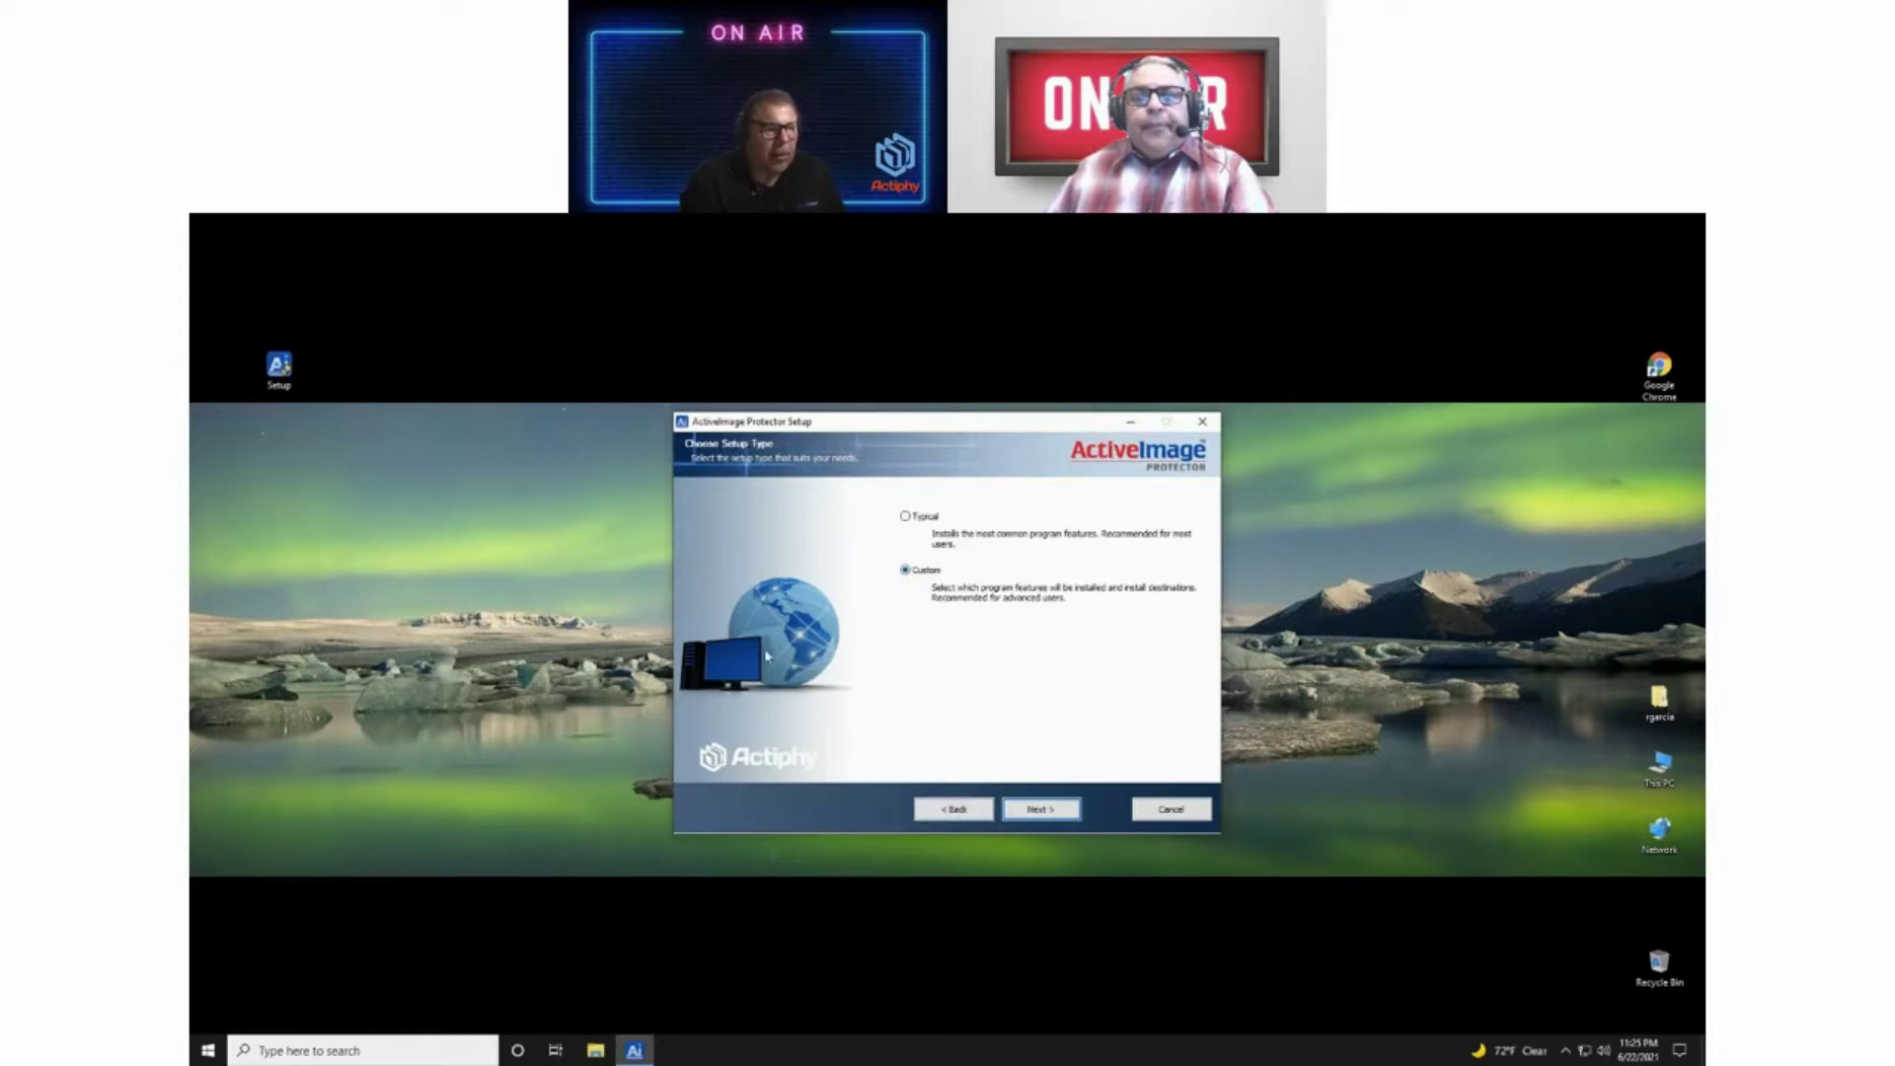
click(1042, 808)
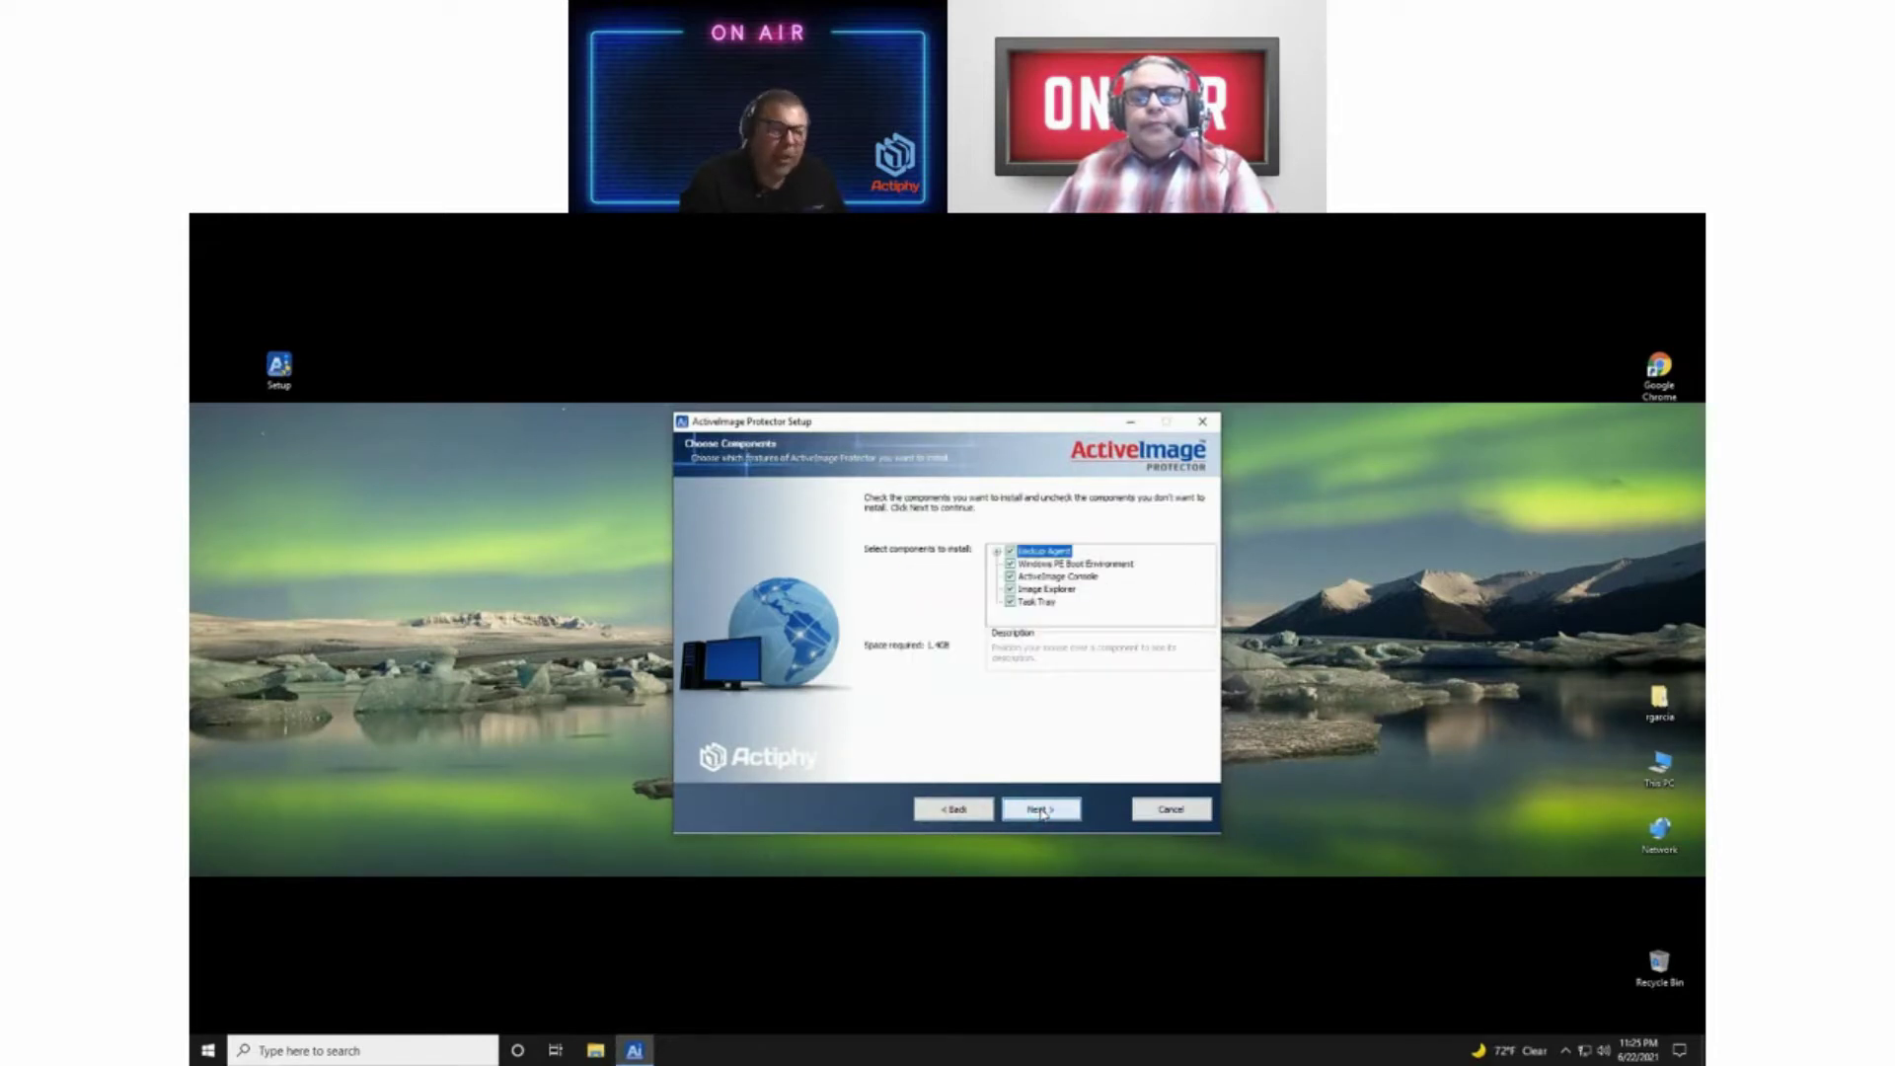
click(998, 553)
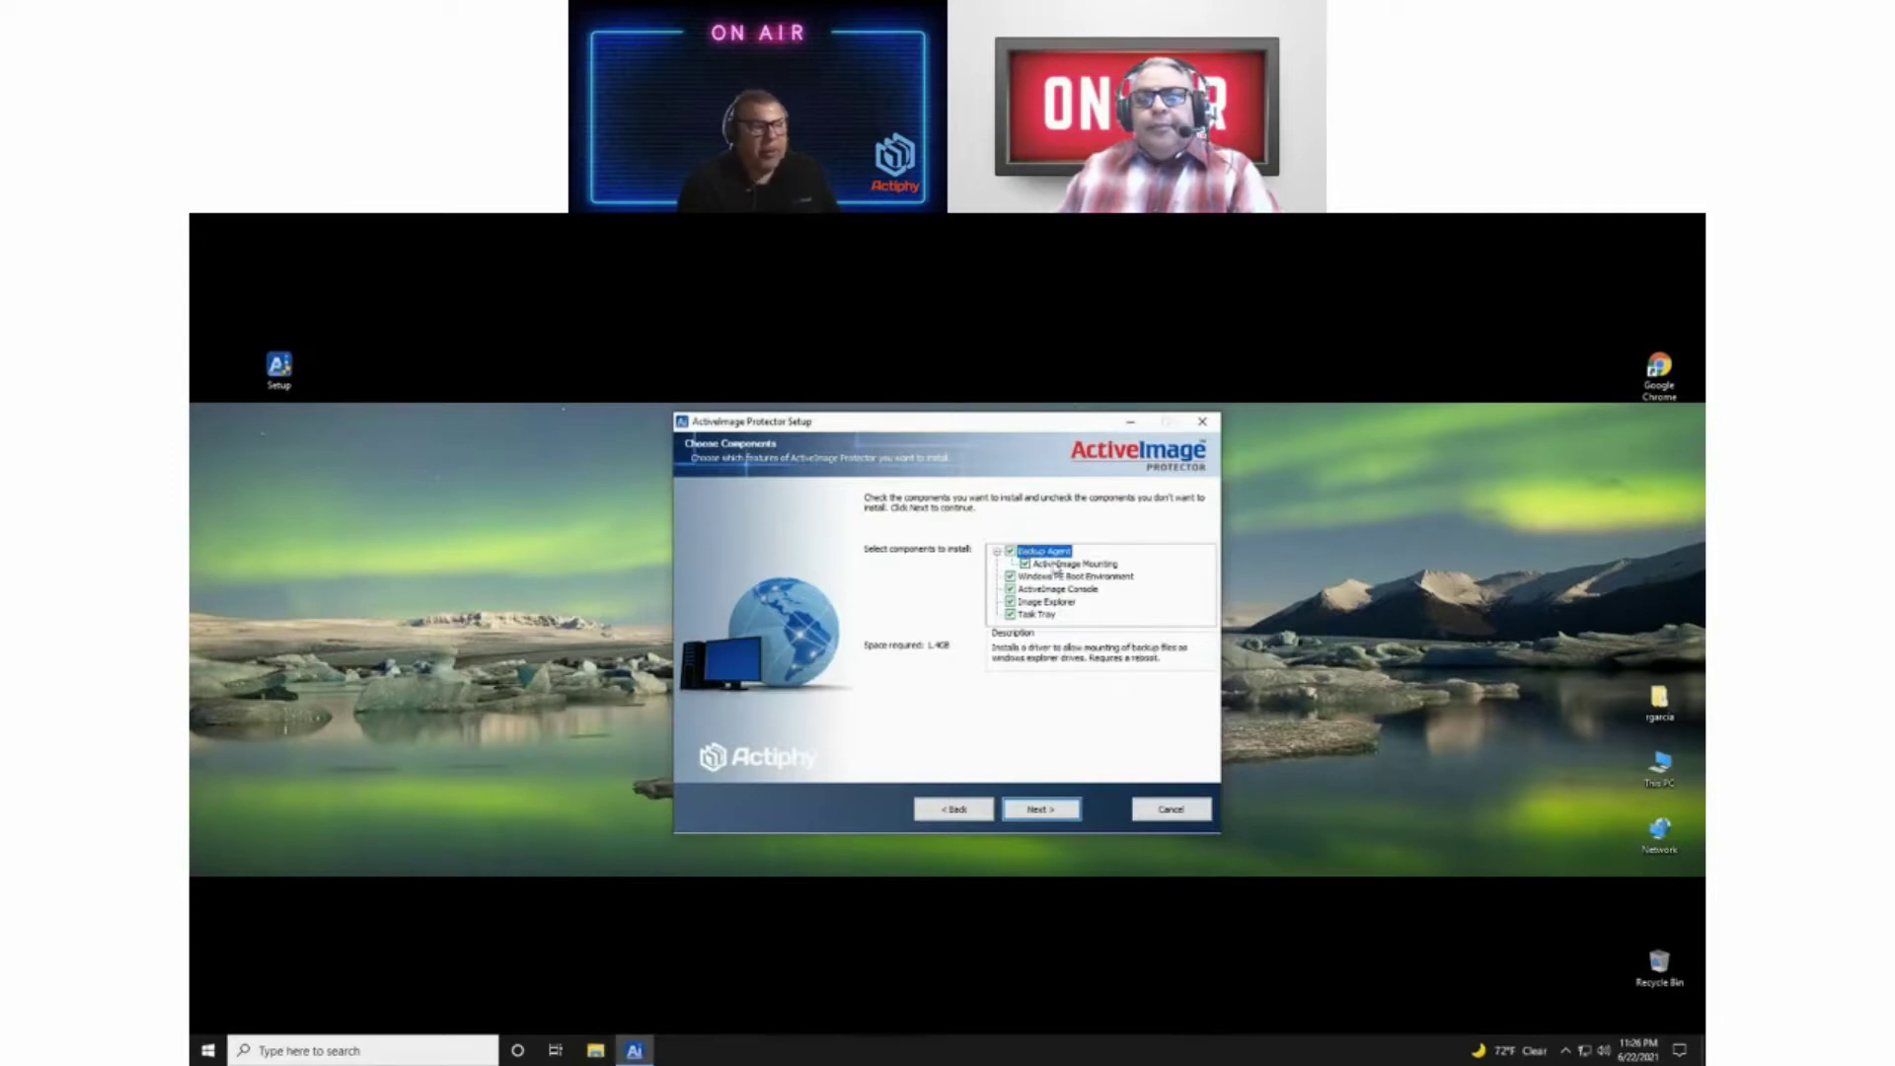
Step: Review component descriptions, re-checking Windows PE, Console and Image Explorer so all stay selected
click(1057, 565)
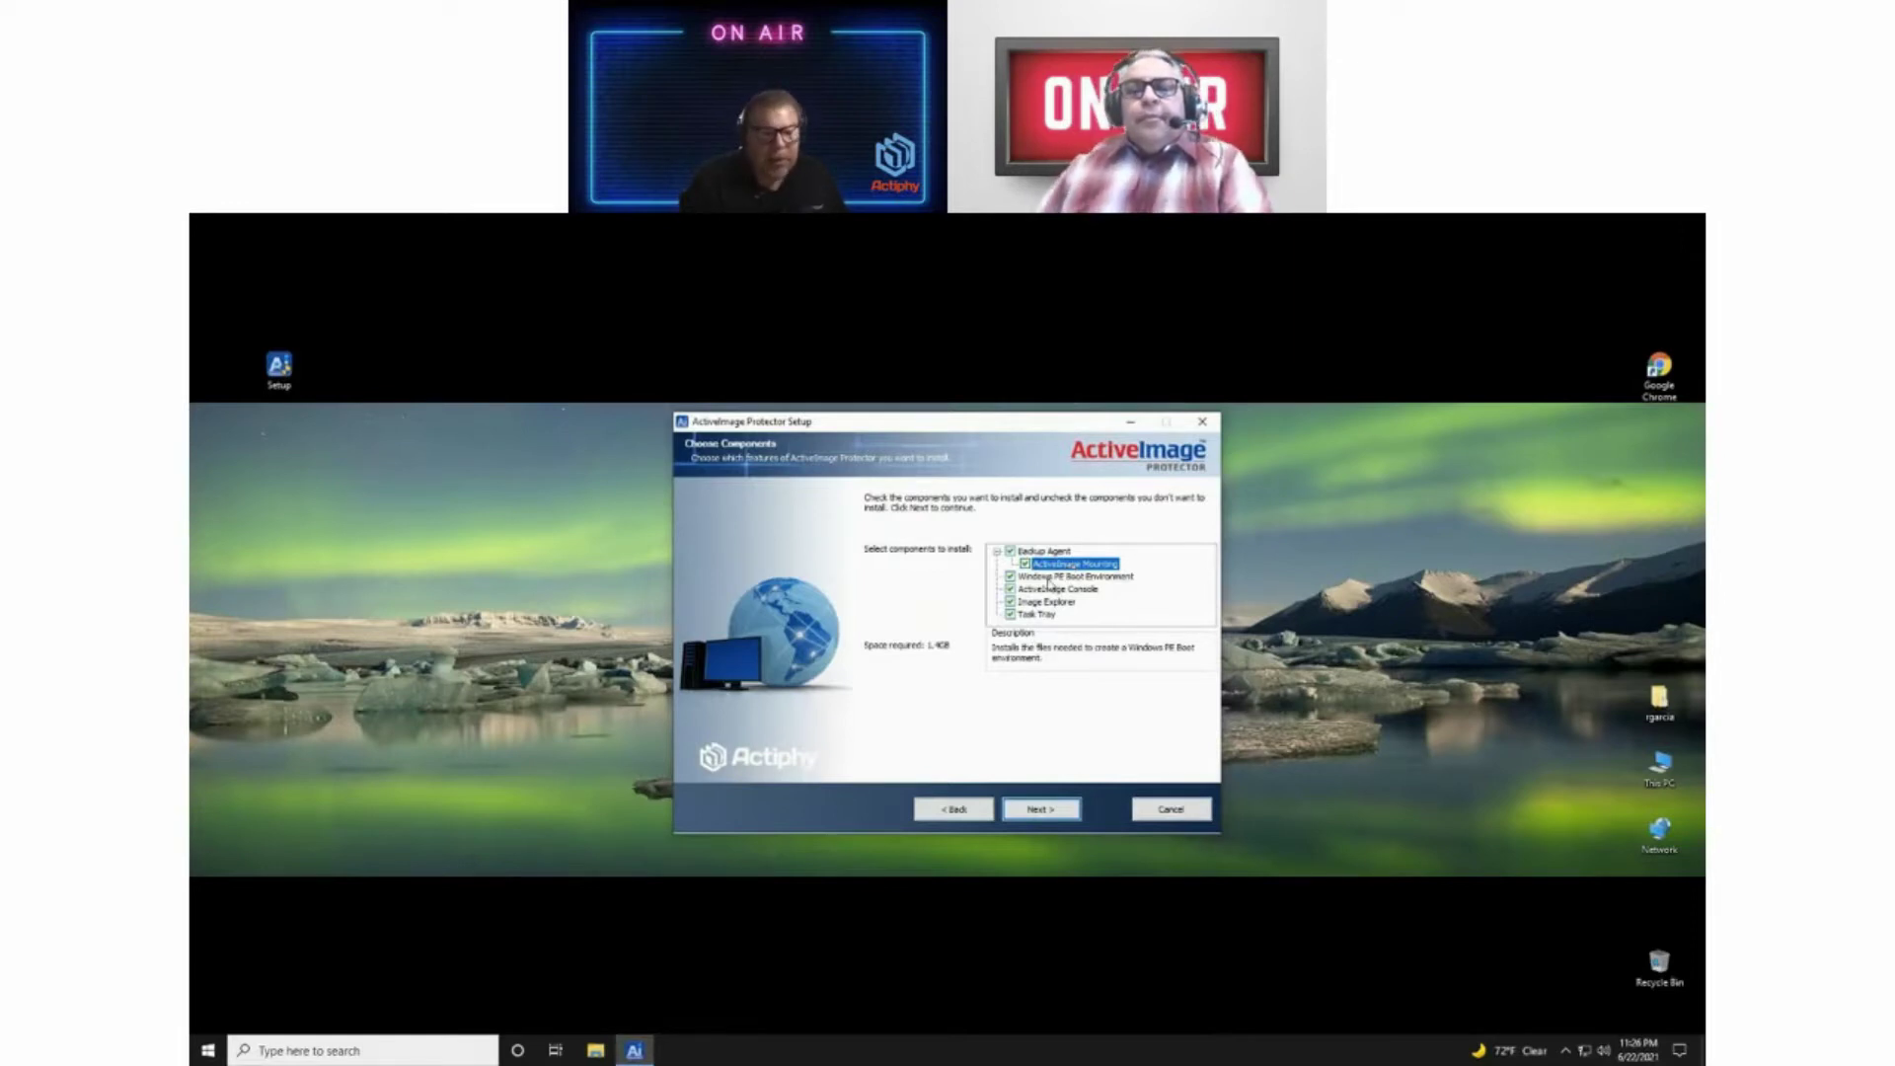
click(1047, 578)
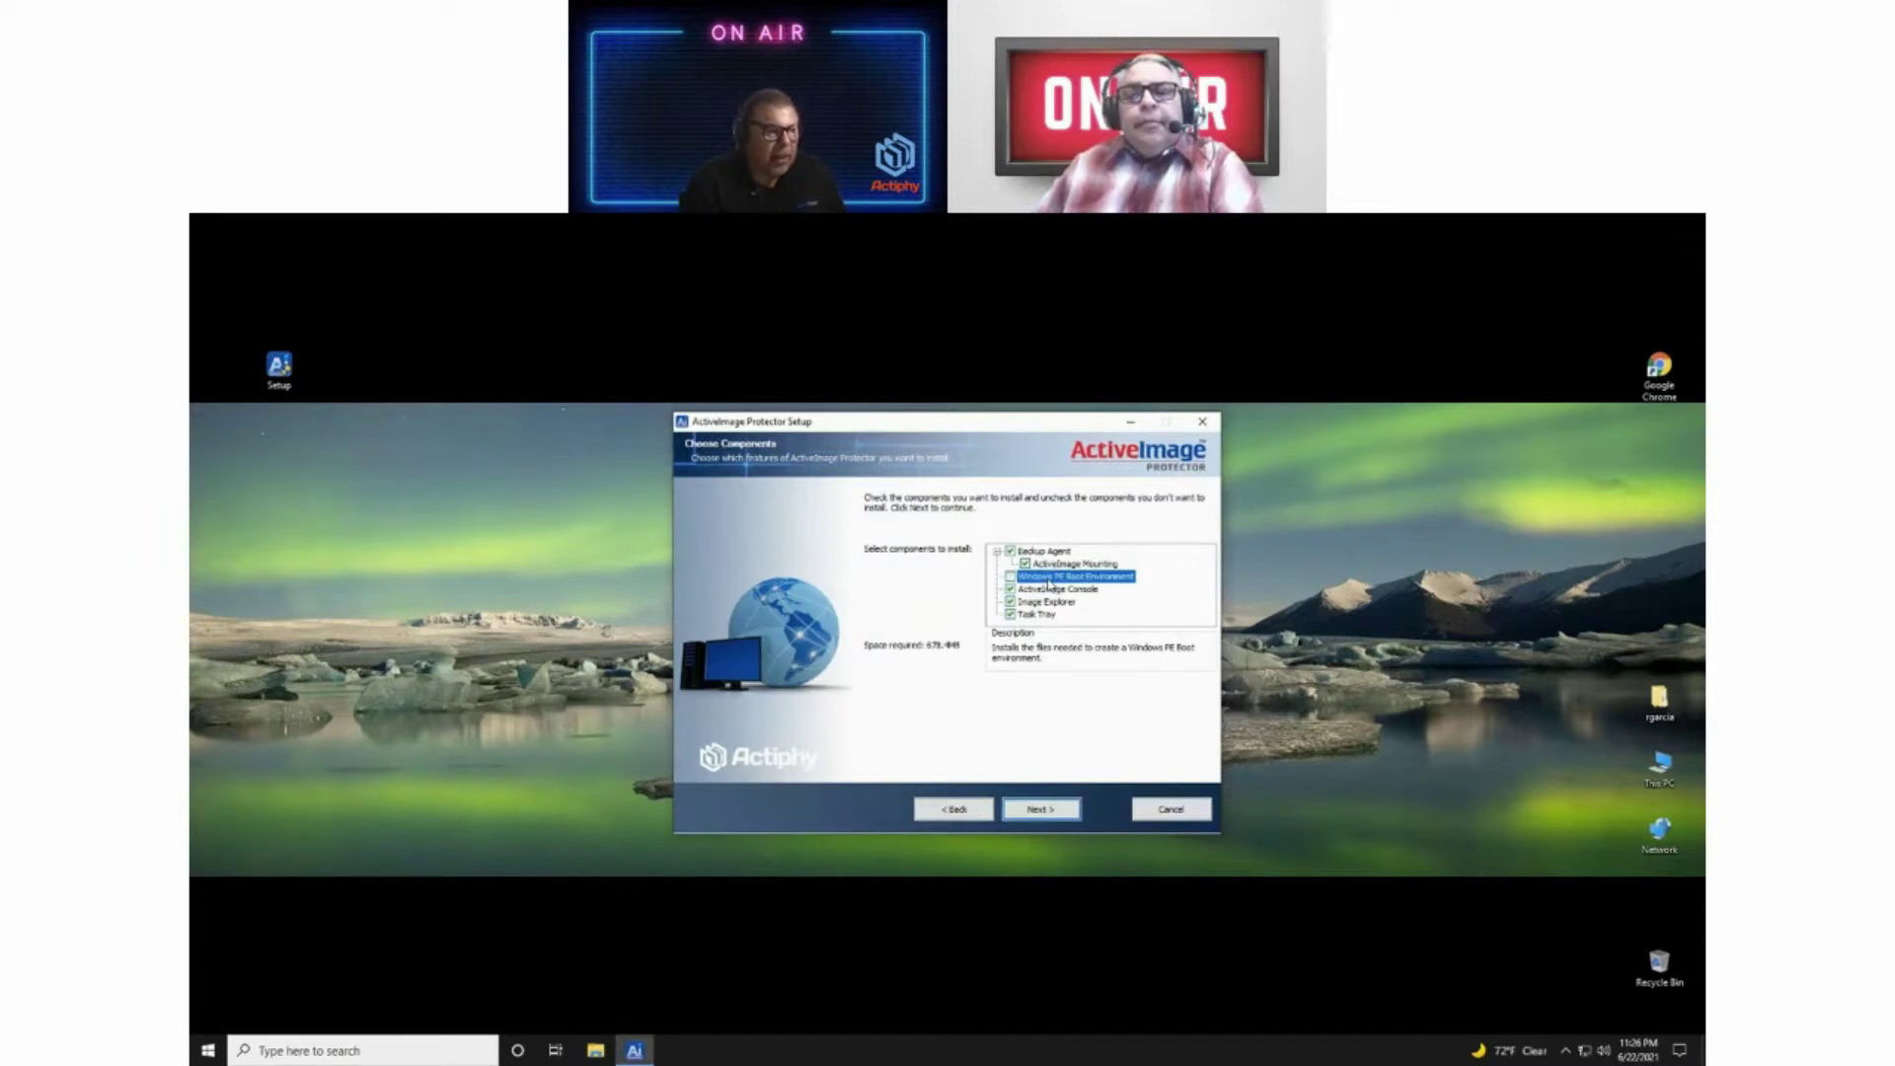
click(1010, 577)
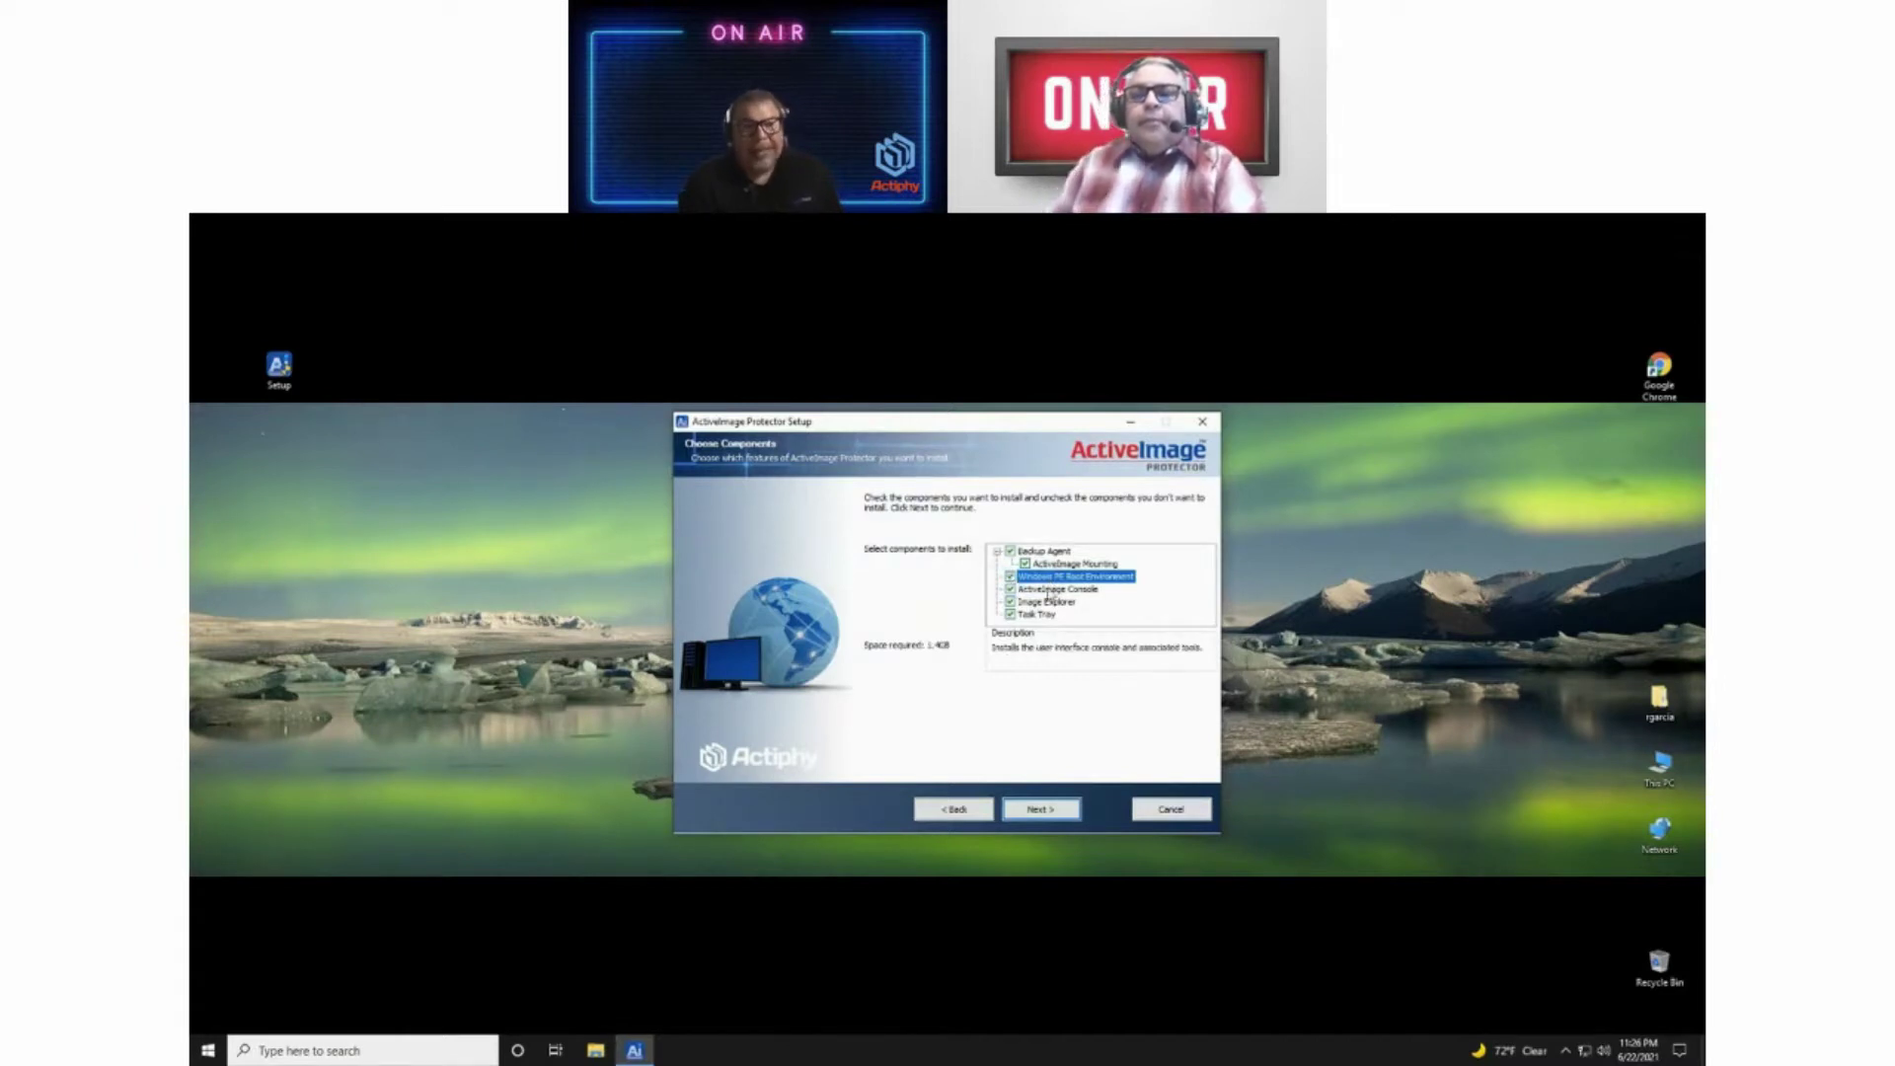
click(1052, 593)
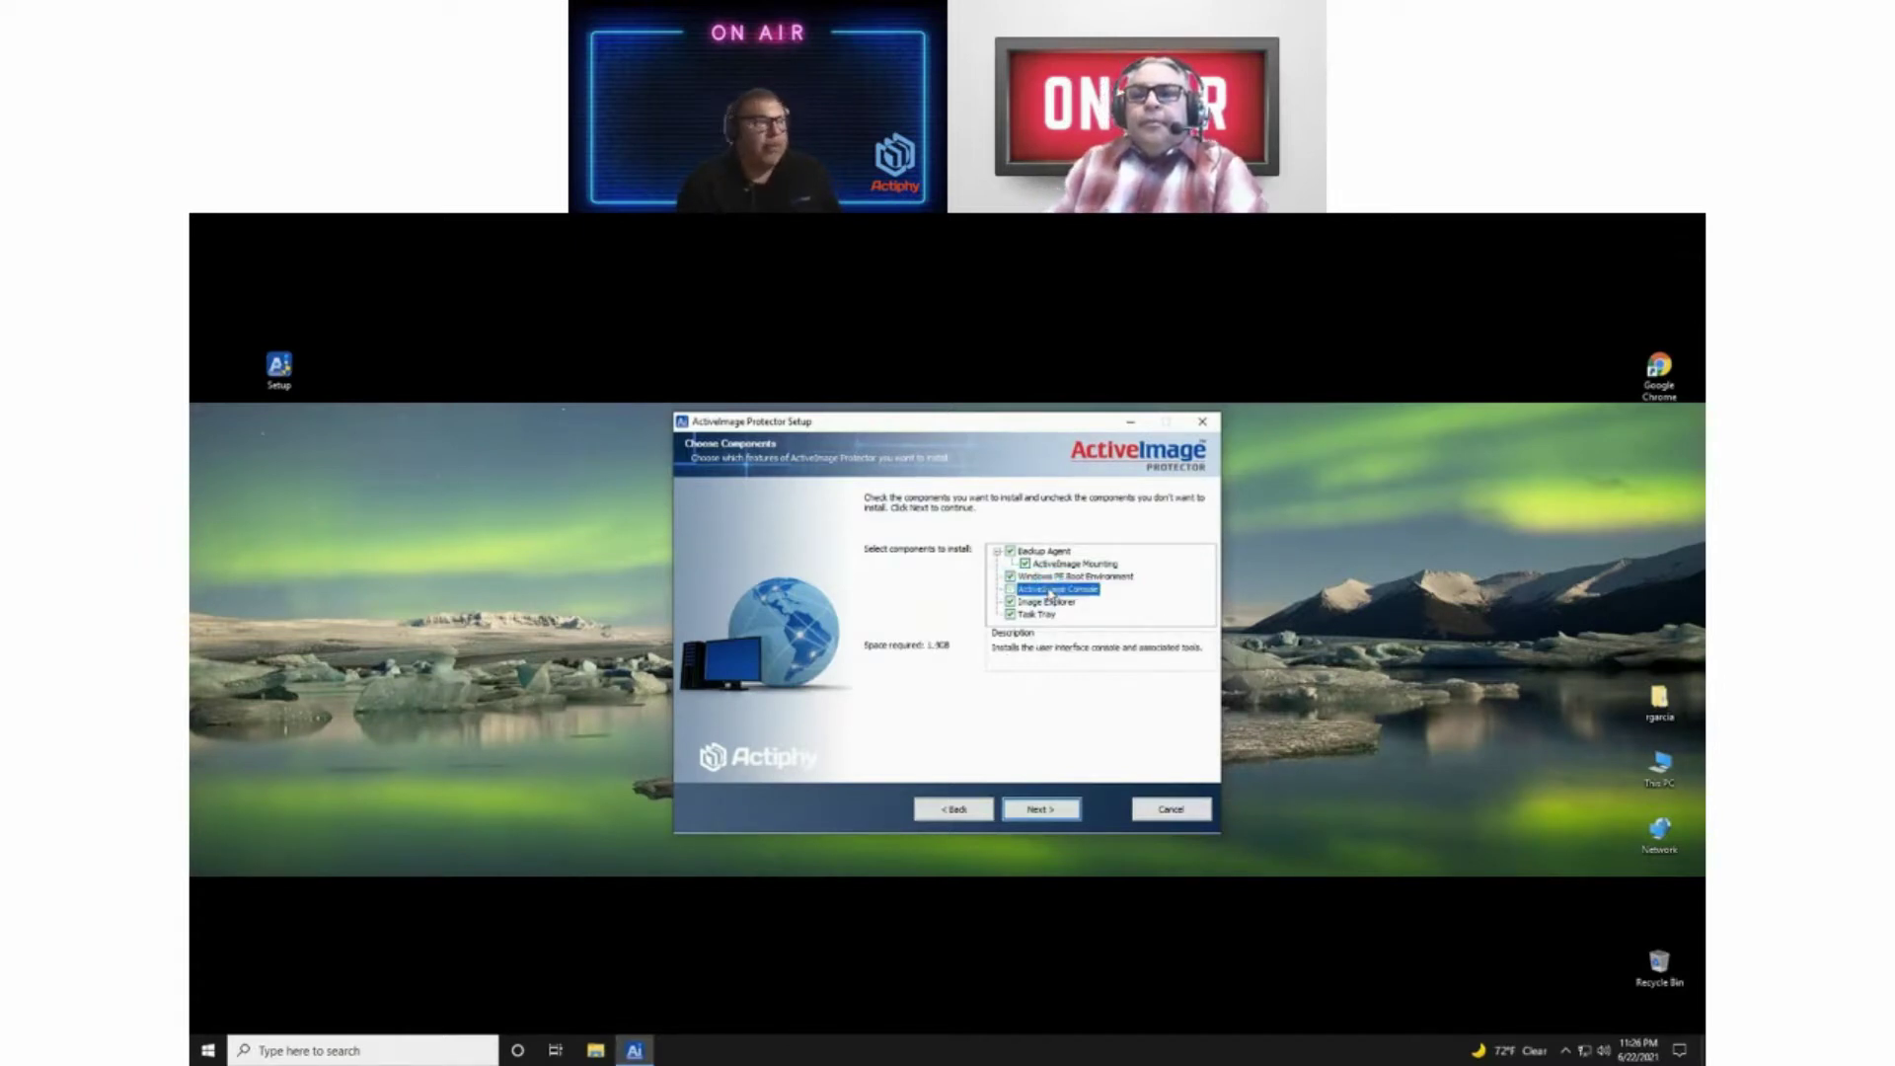
click(1011, 591)
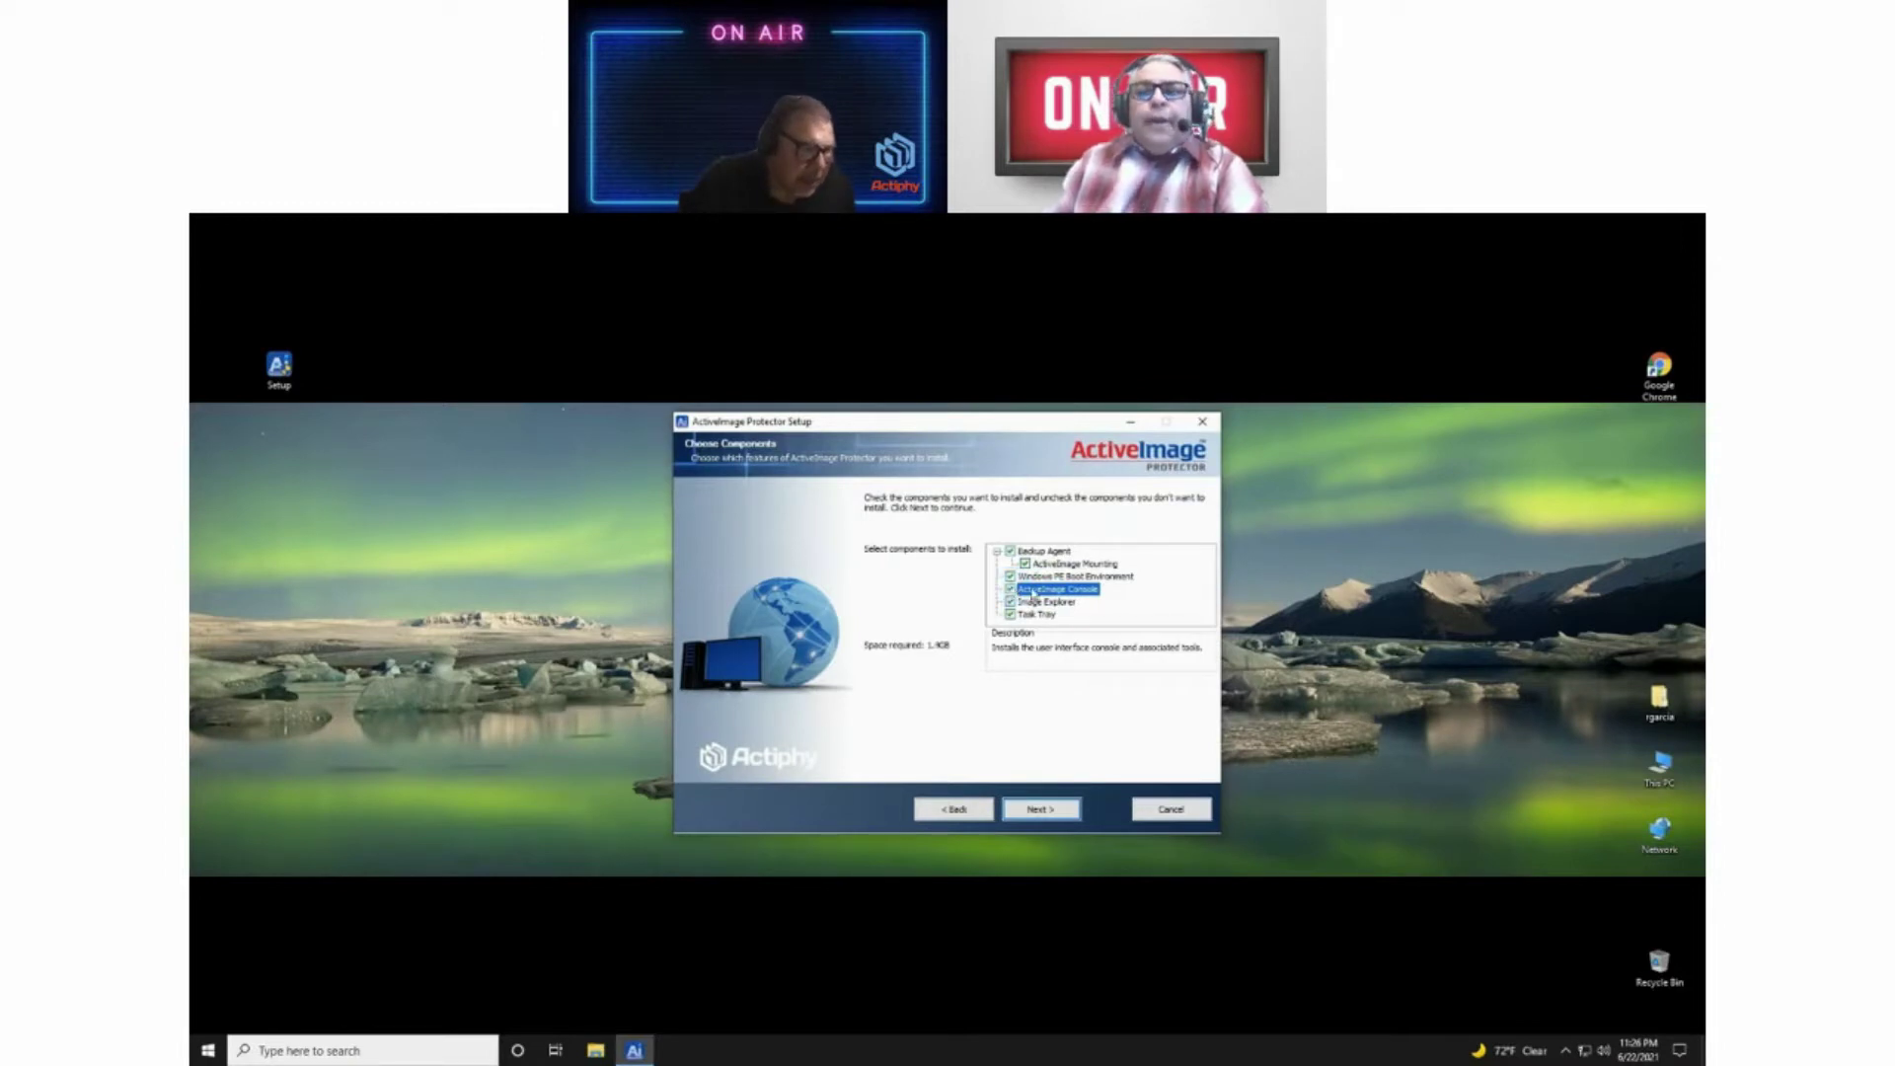
click(1042, 604)
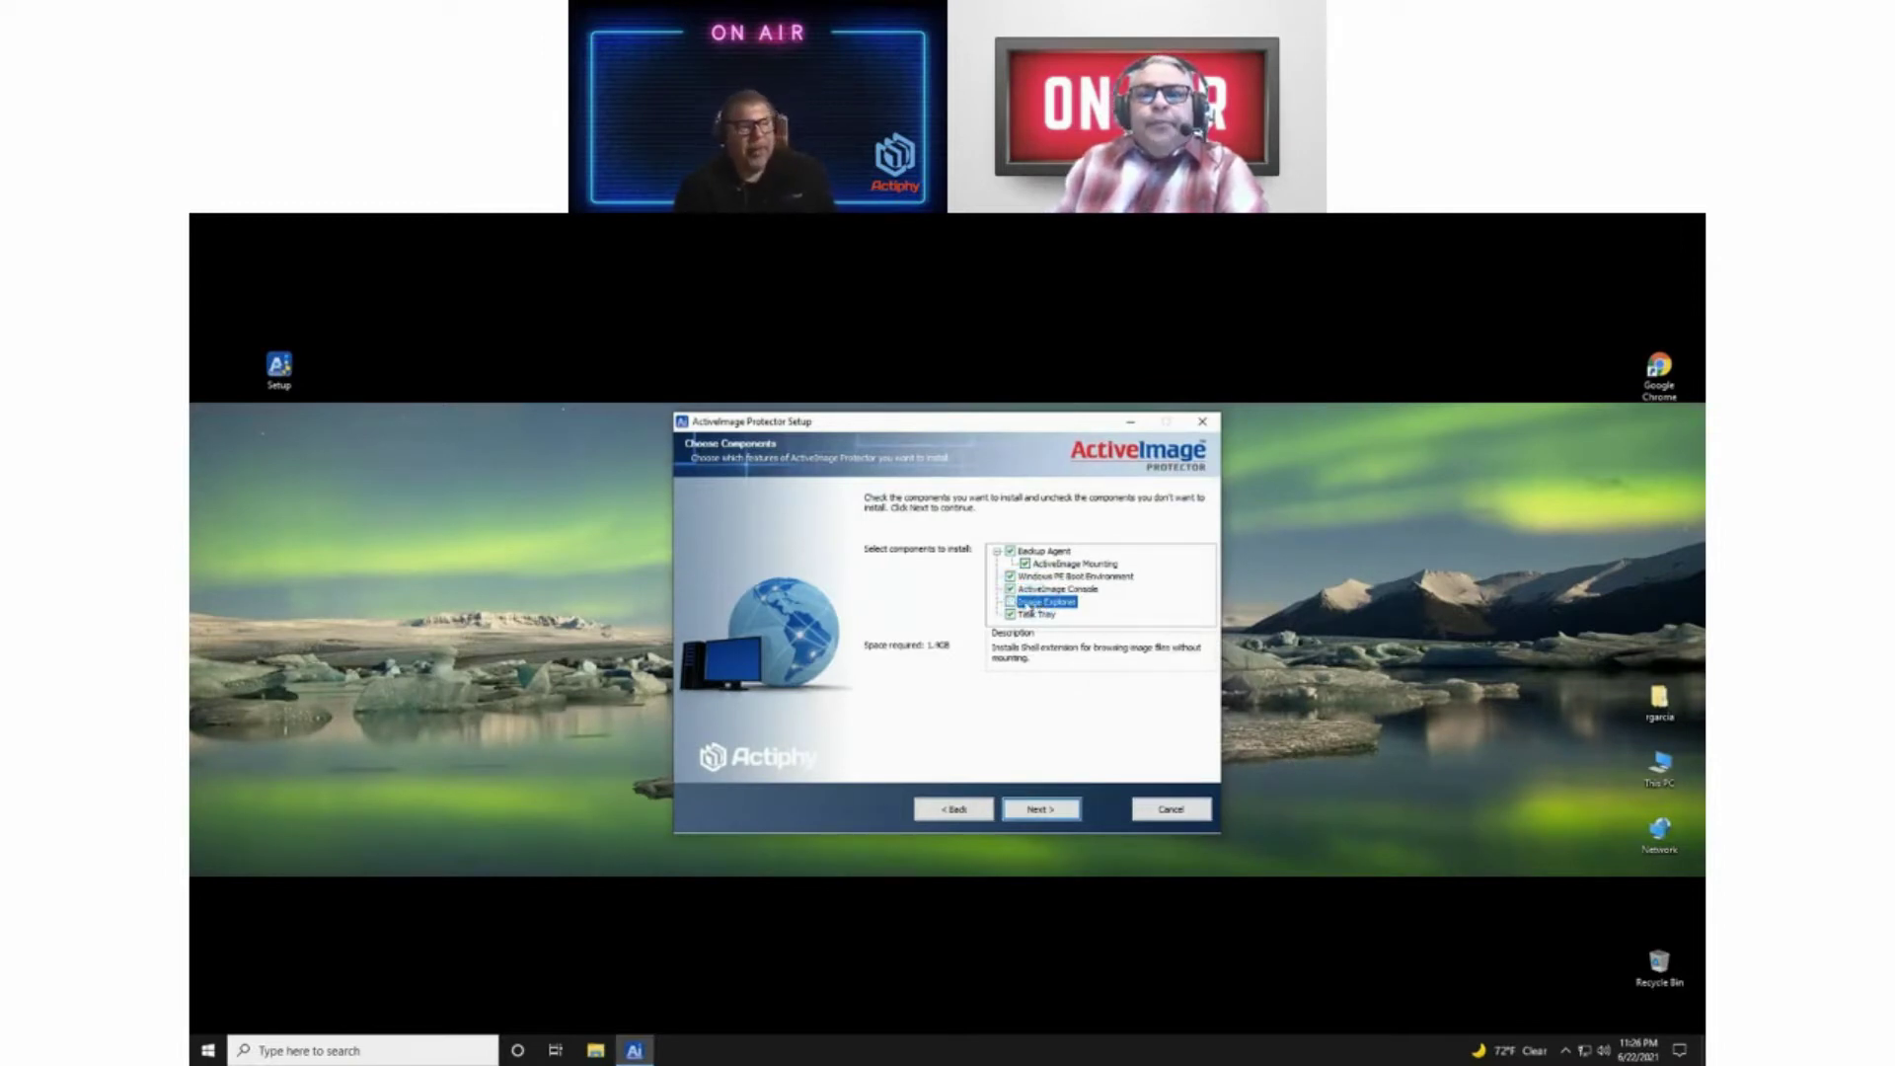
click(1010, 604)
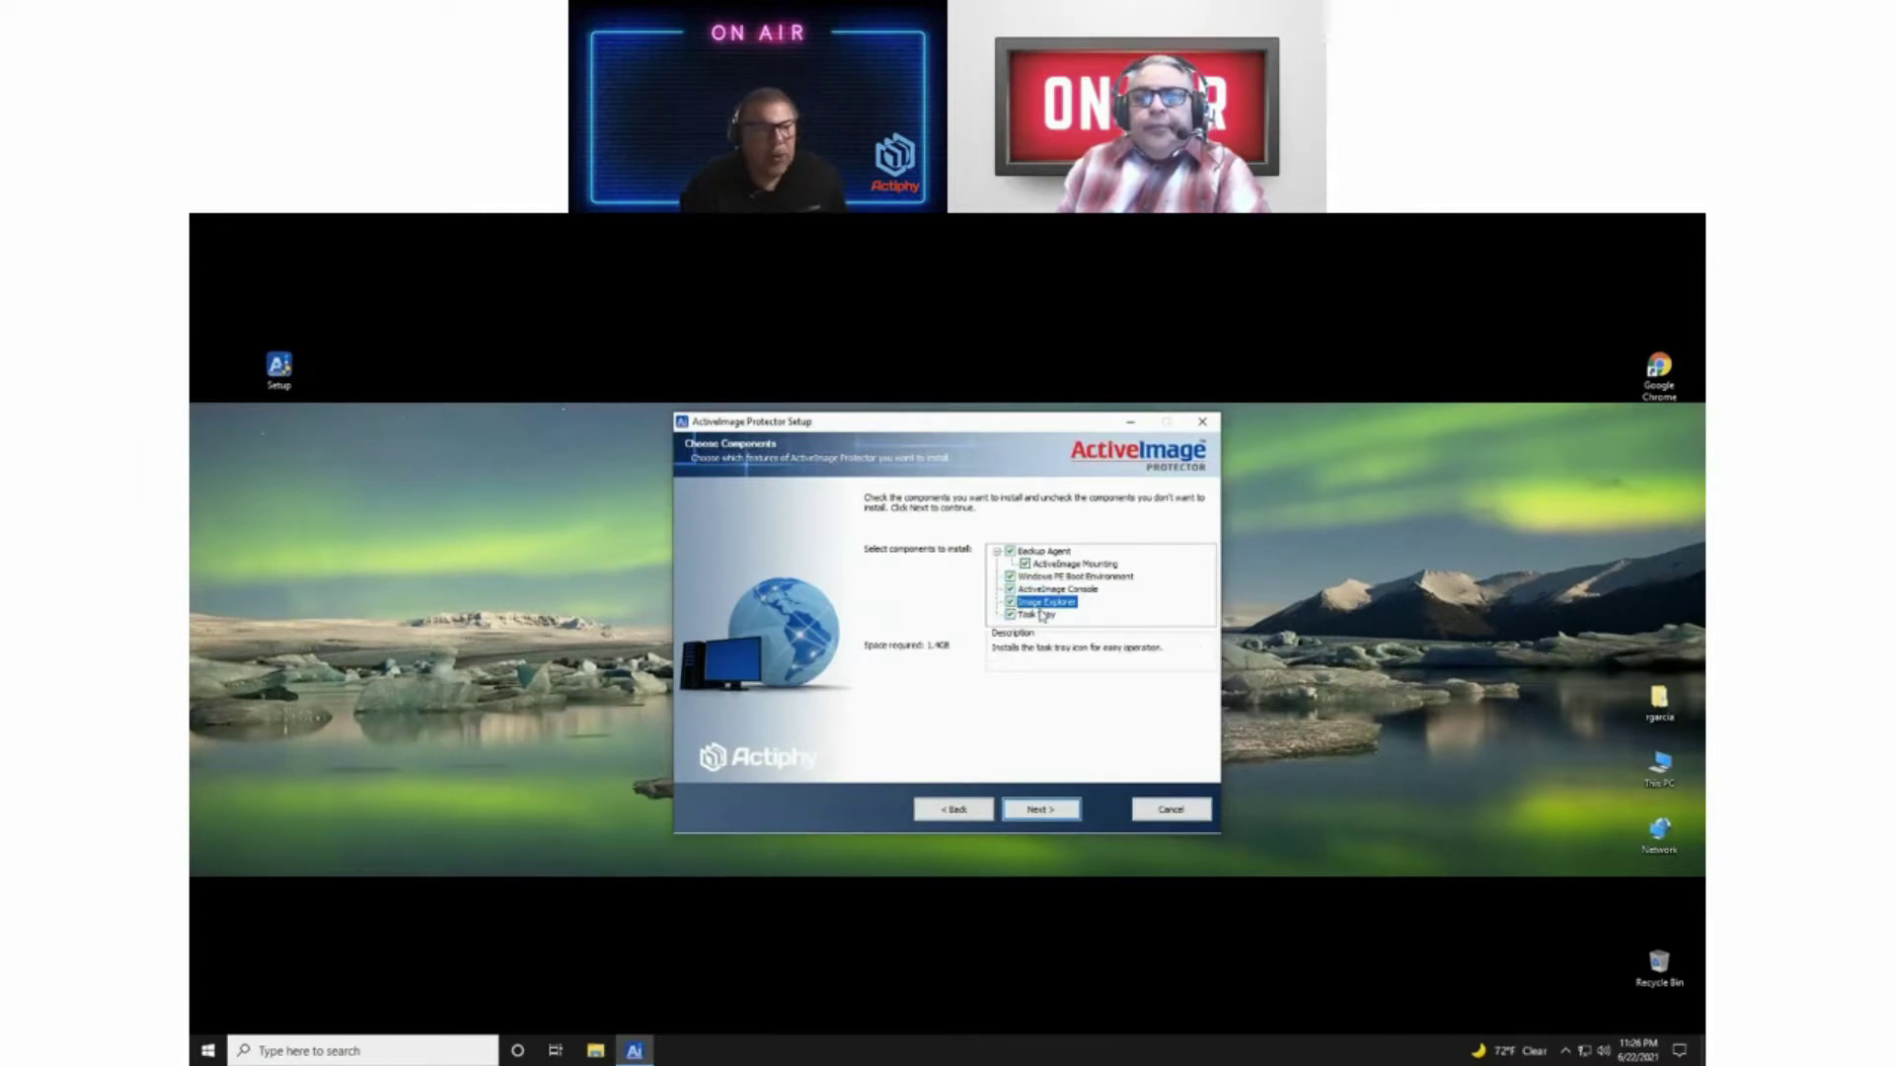
click(1042, 615)
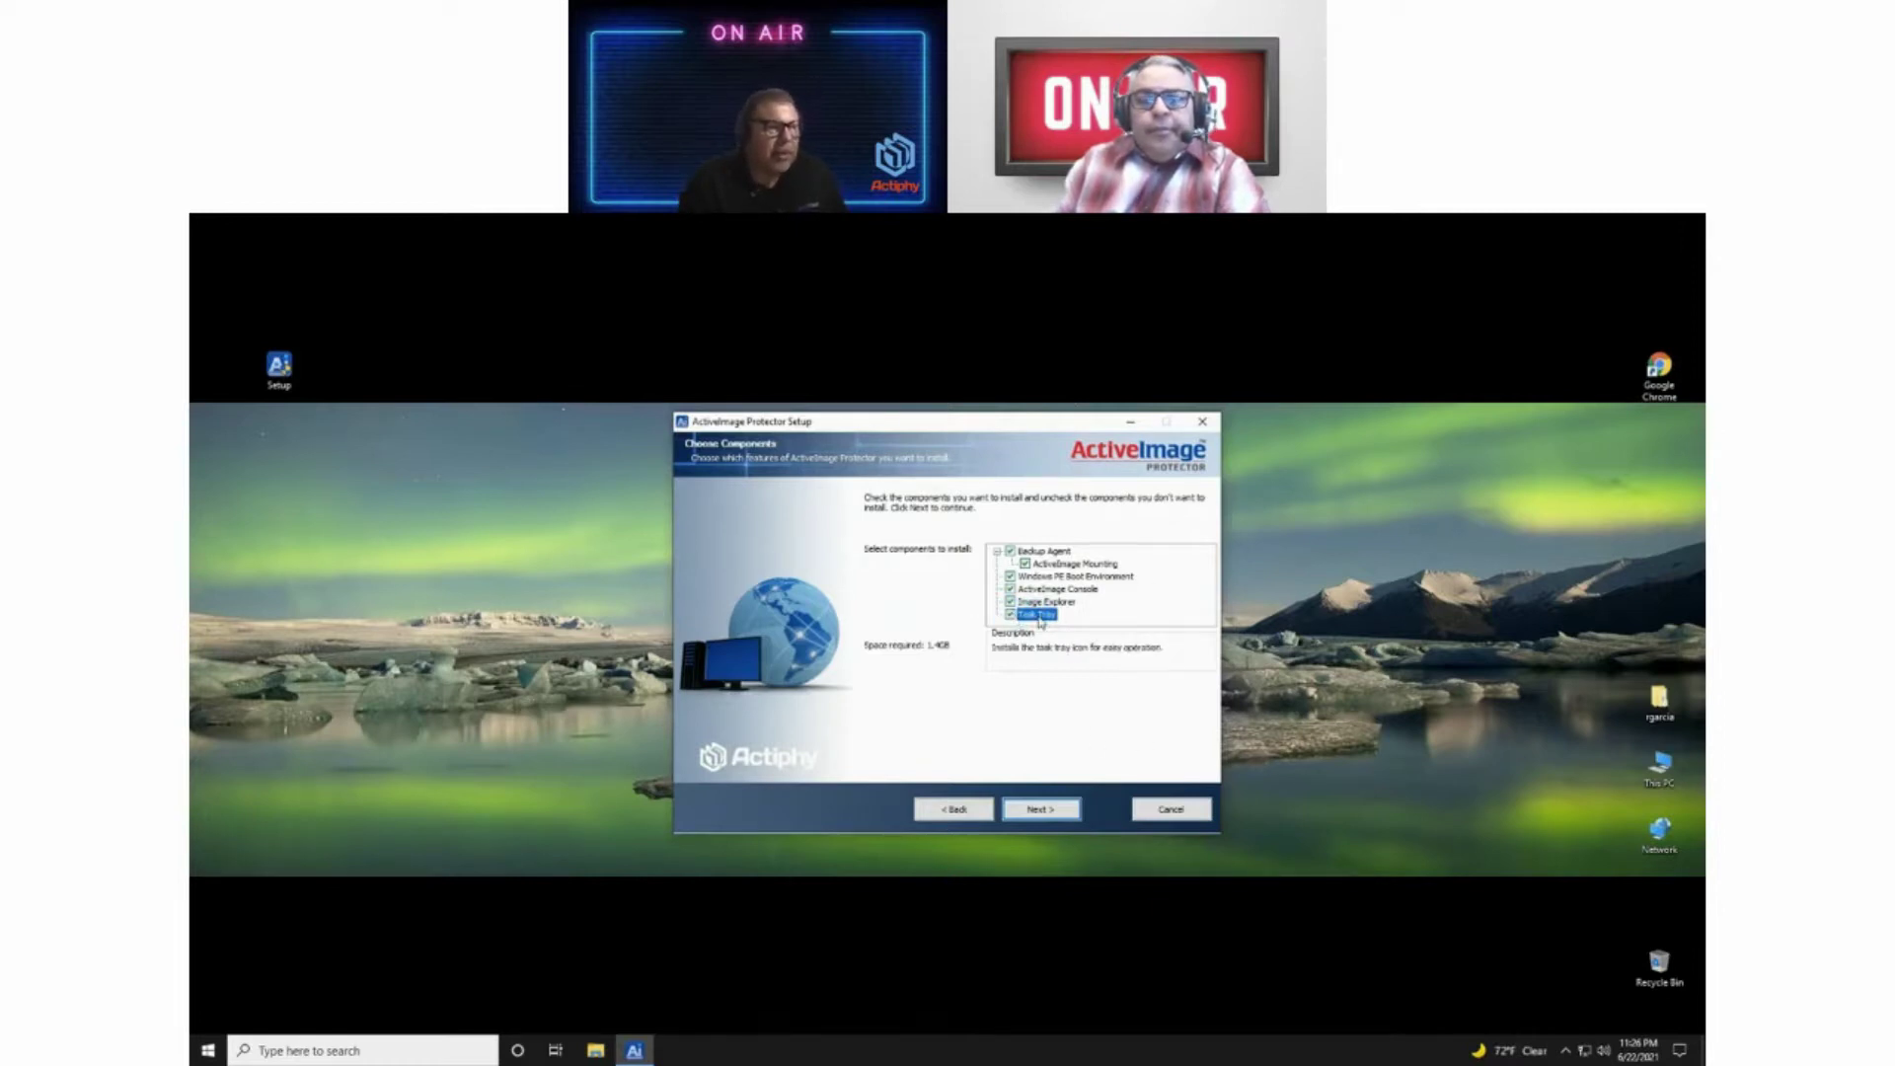
click(1038, 814)
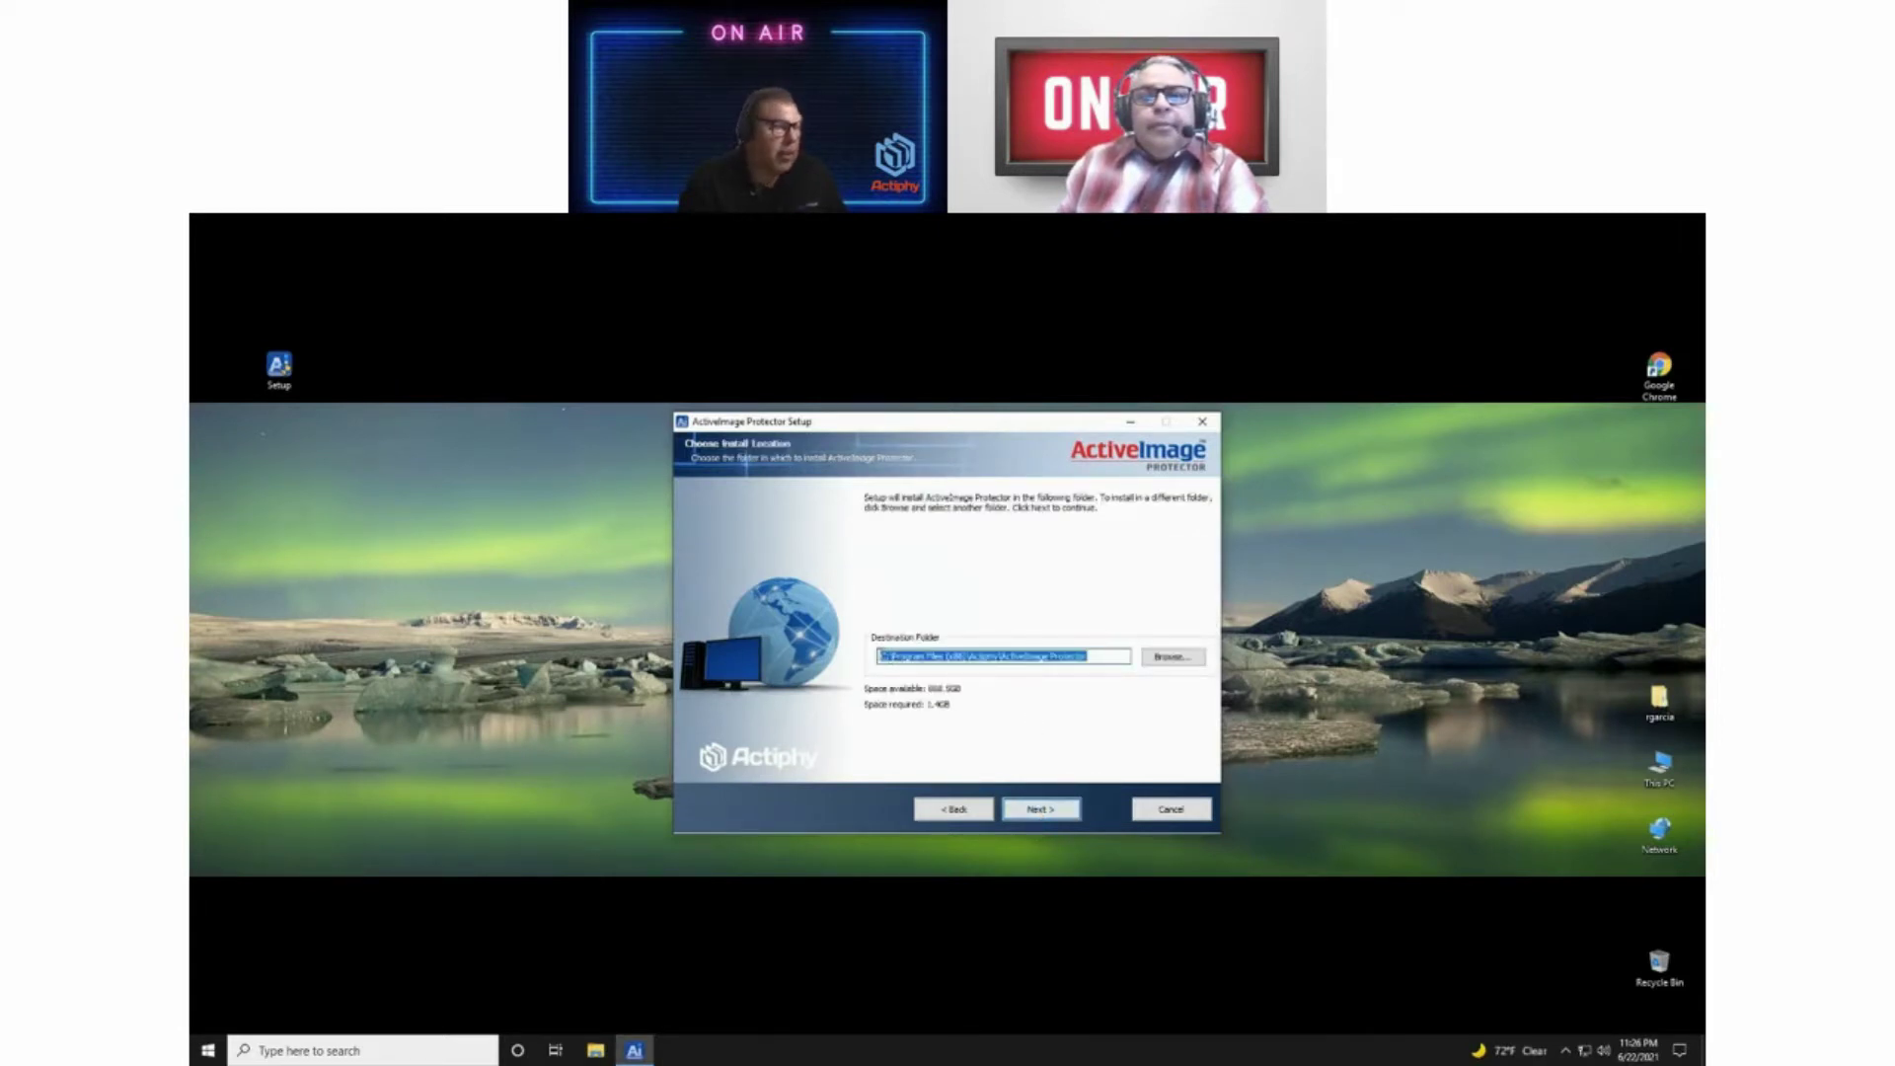
click(883, 657)
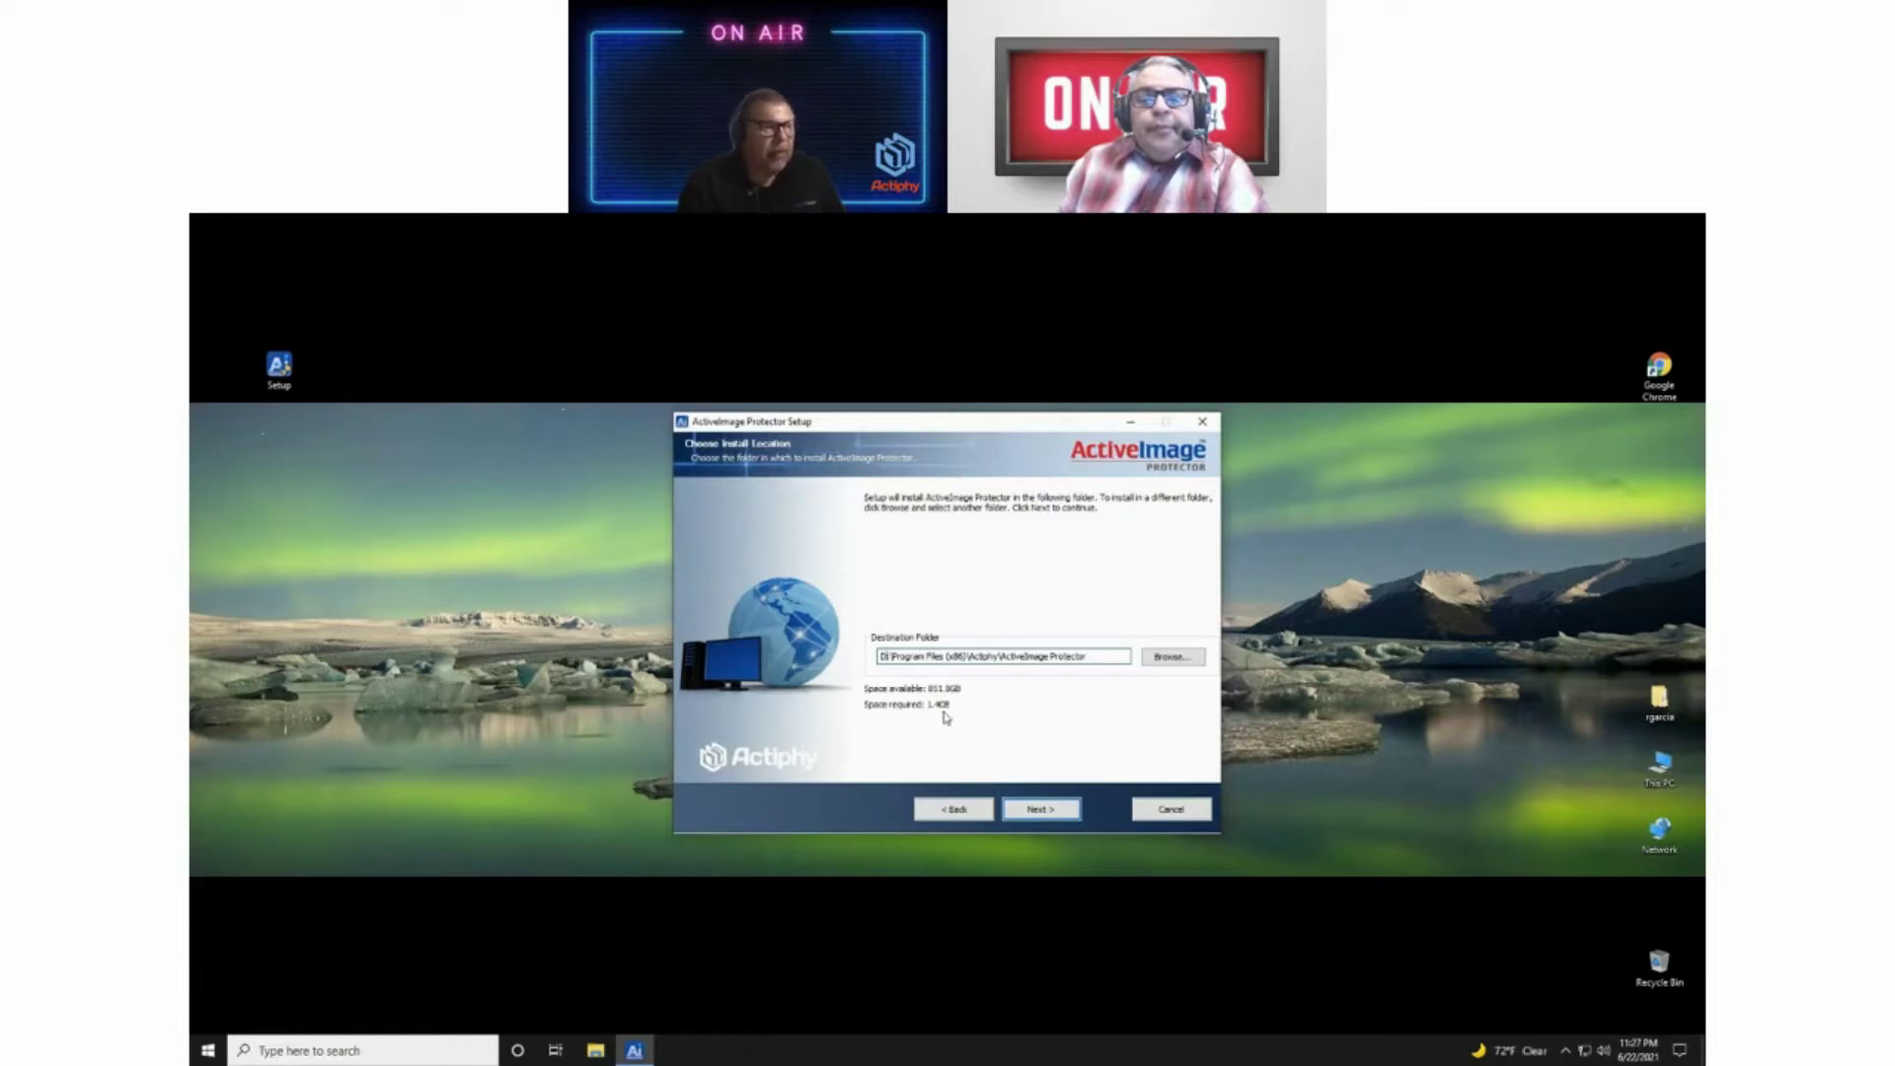
Step: Keep D:\Program Files (x86)\Actiphy\ActiveImage Protector as destination and start installing
click(1043, 814)
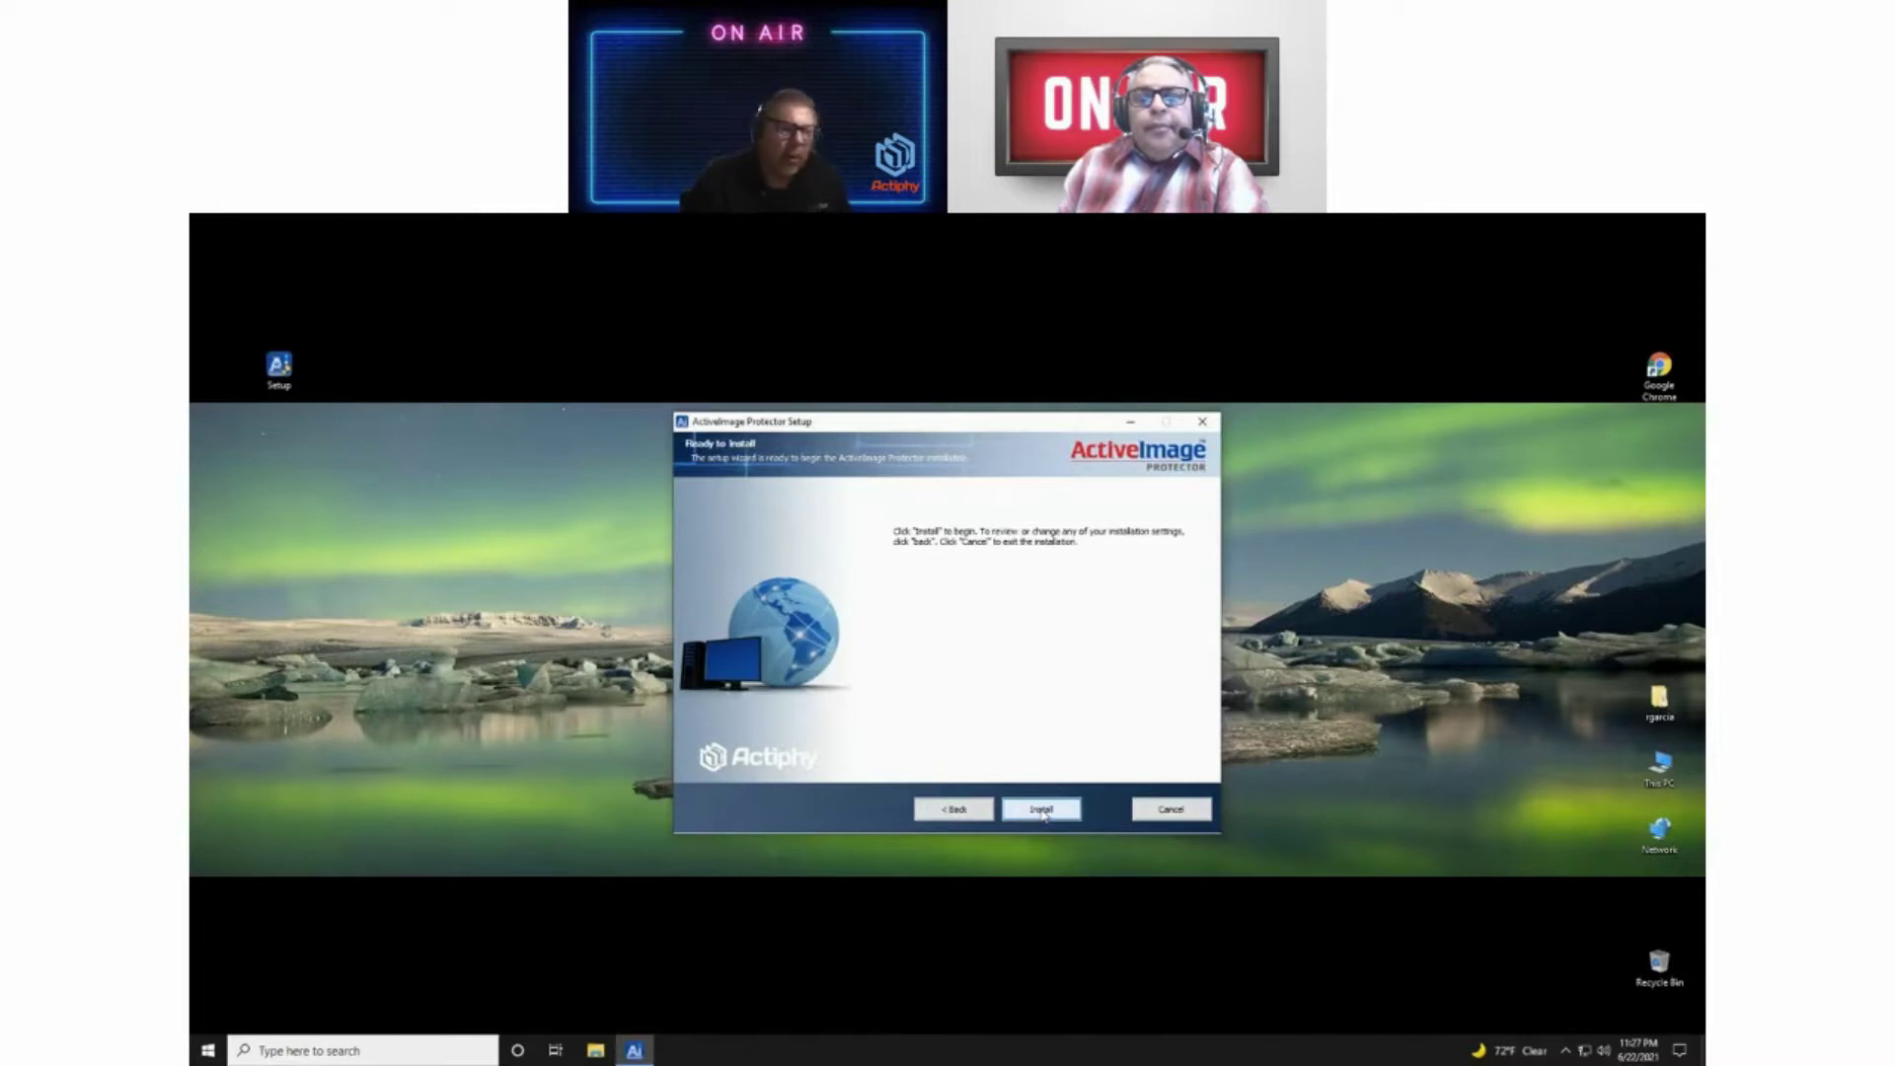
click(1044, 813)
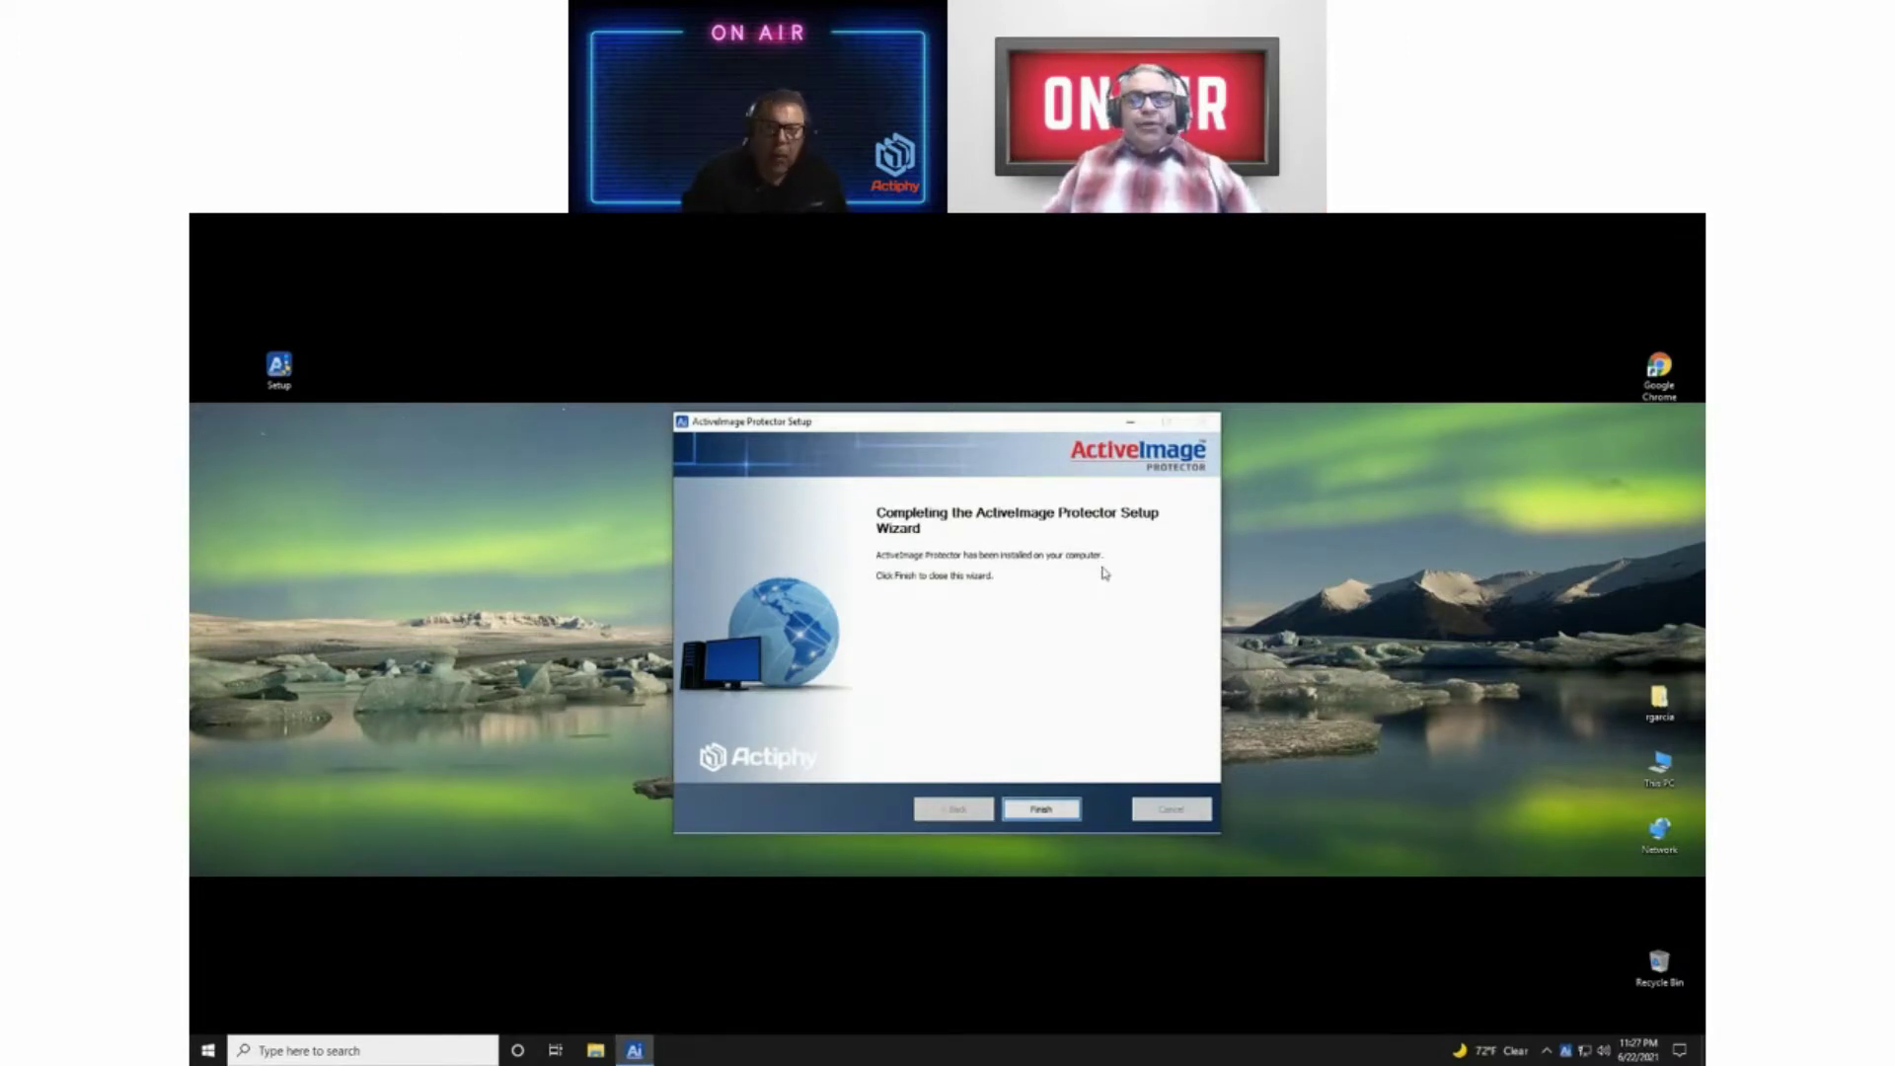
Step: Finish and close the wizard once the installation completes
click(1054, 811)
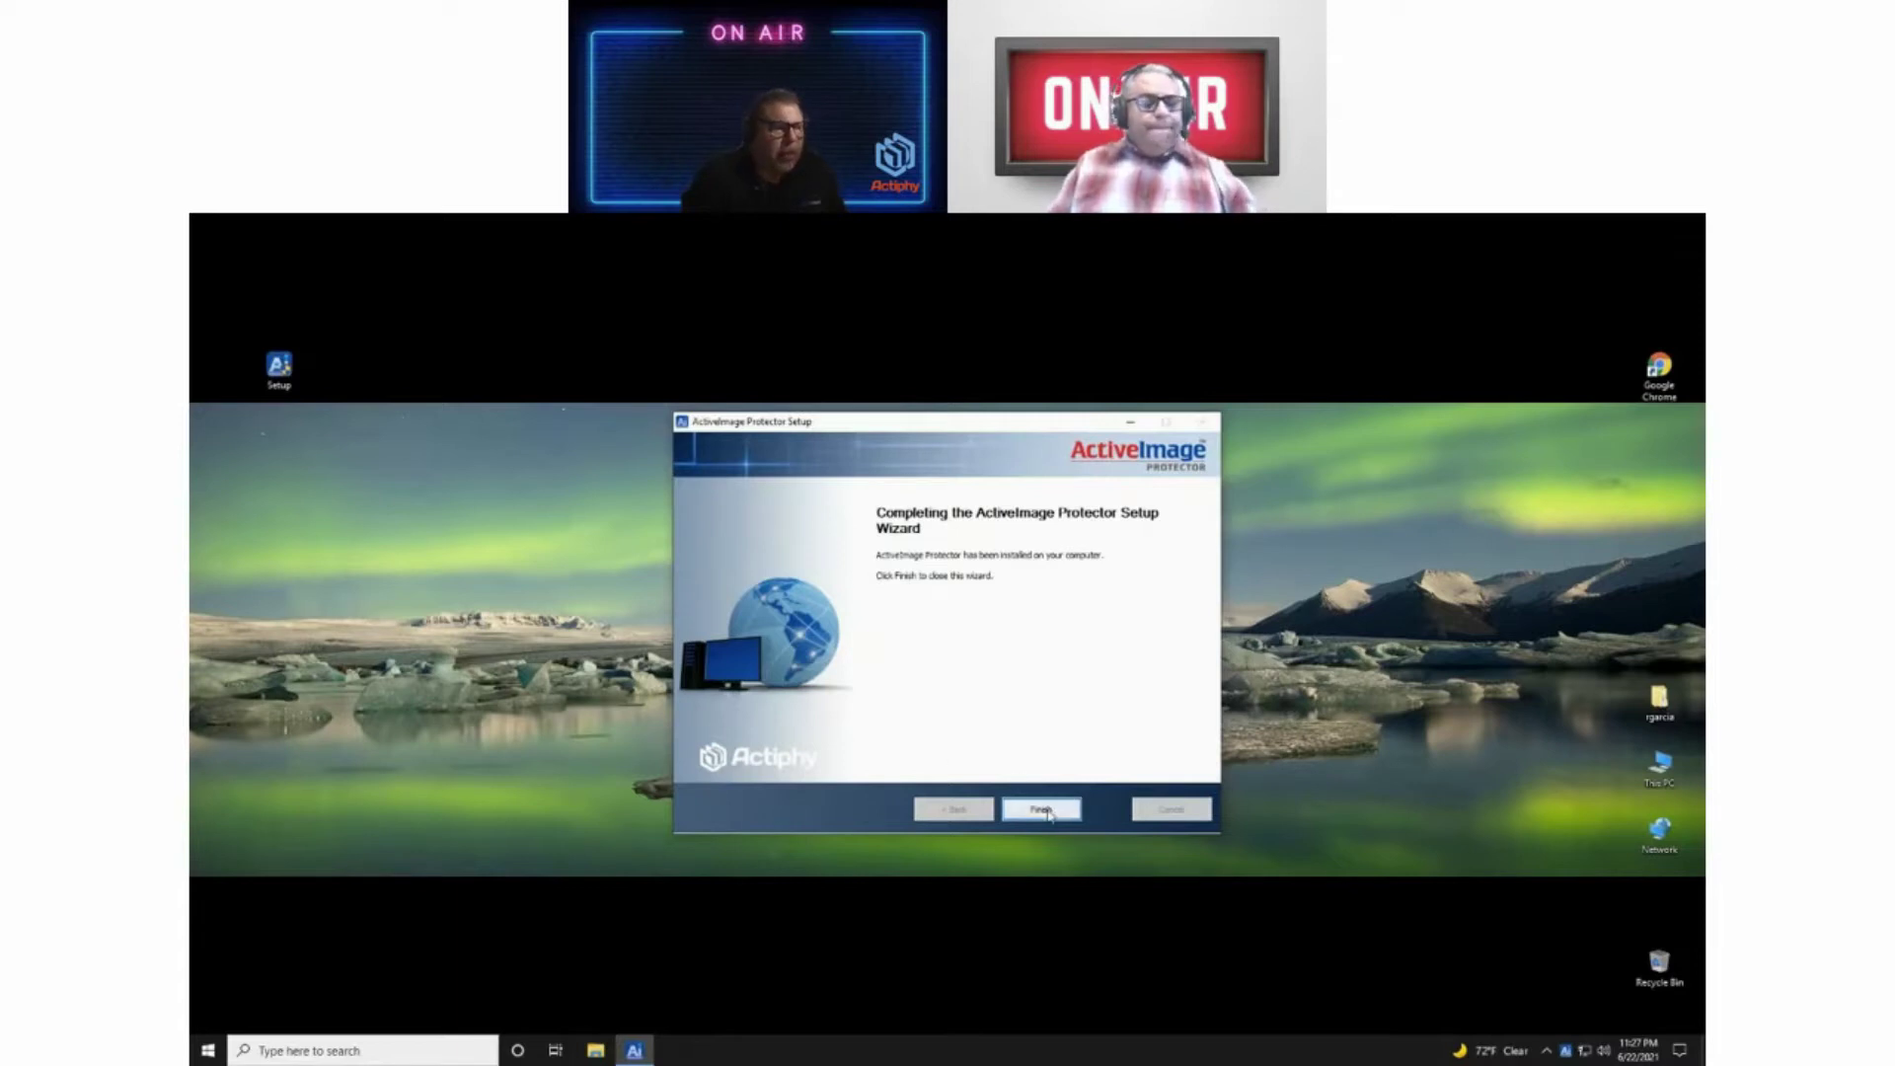
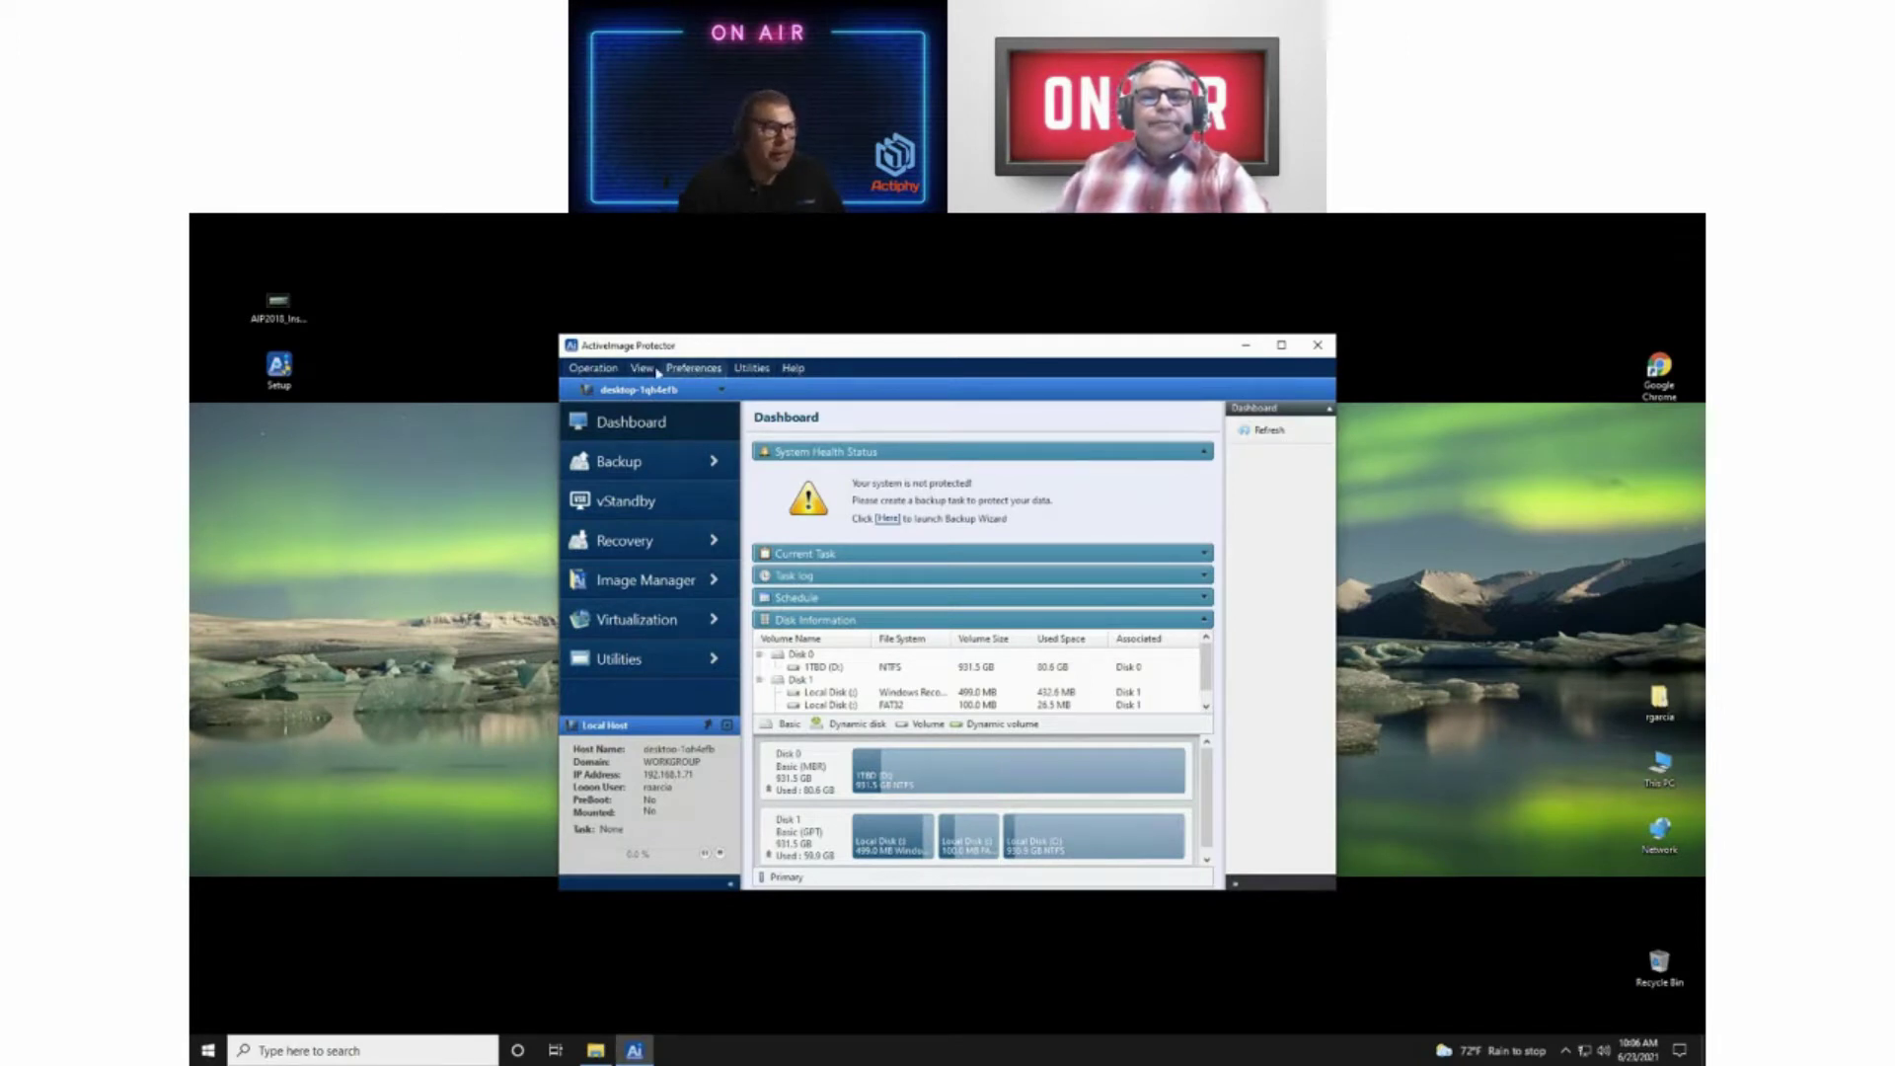
click(593, 370)
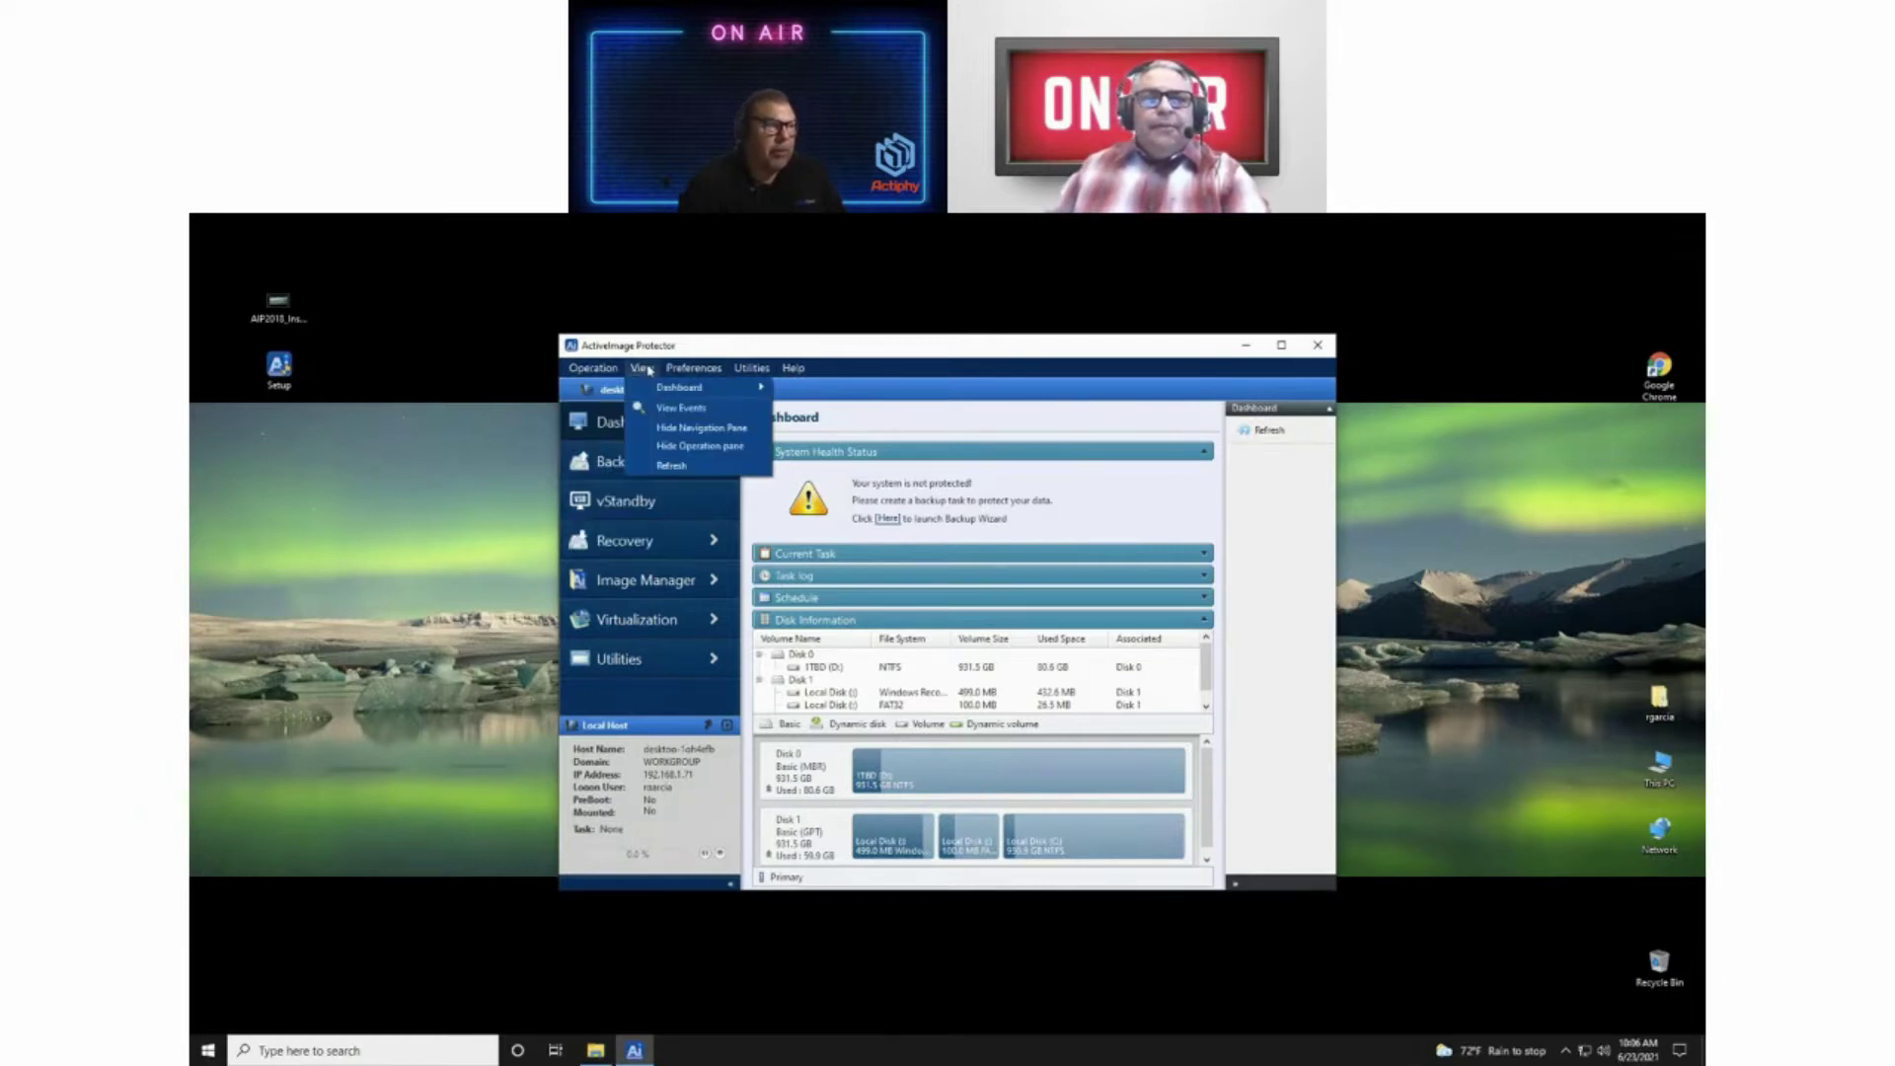
mouse_move(606, 373)
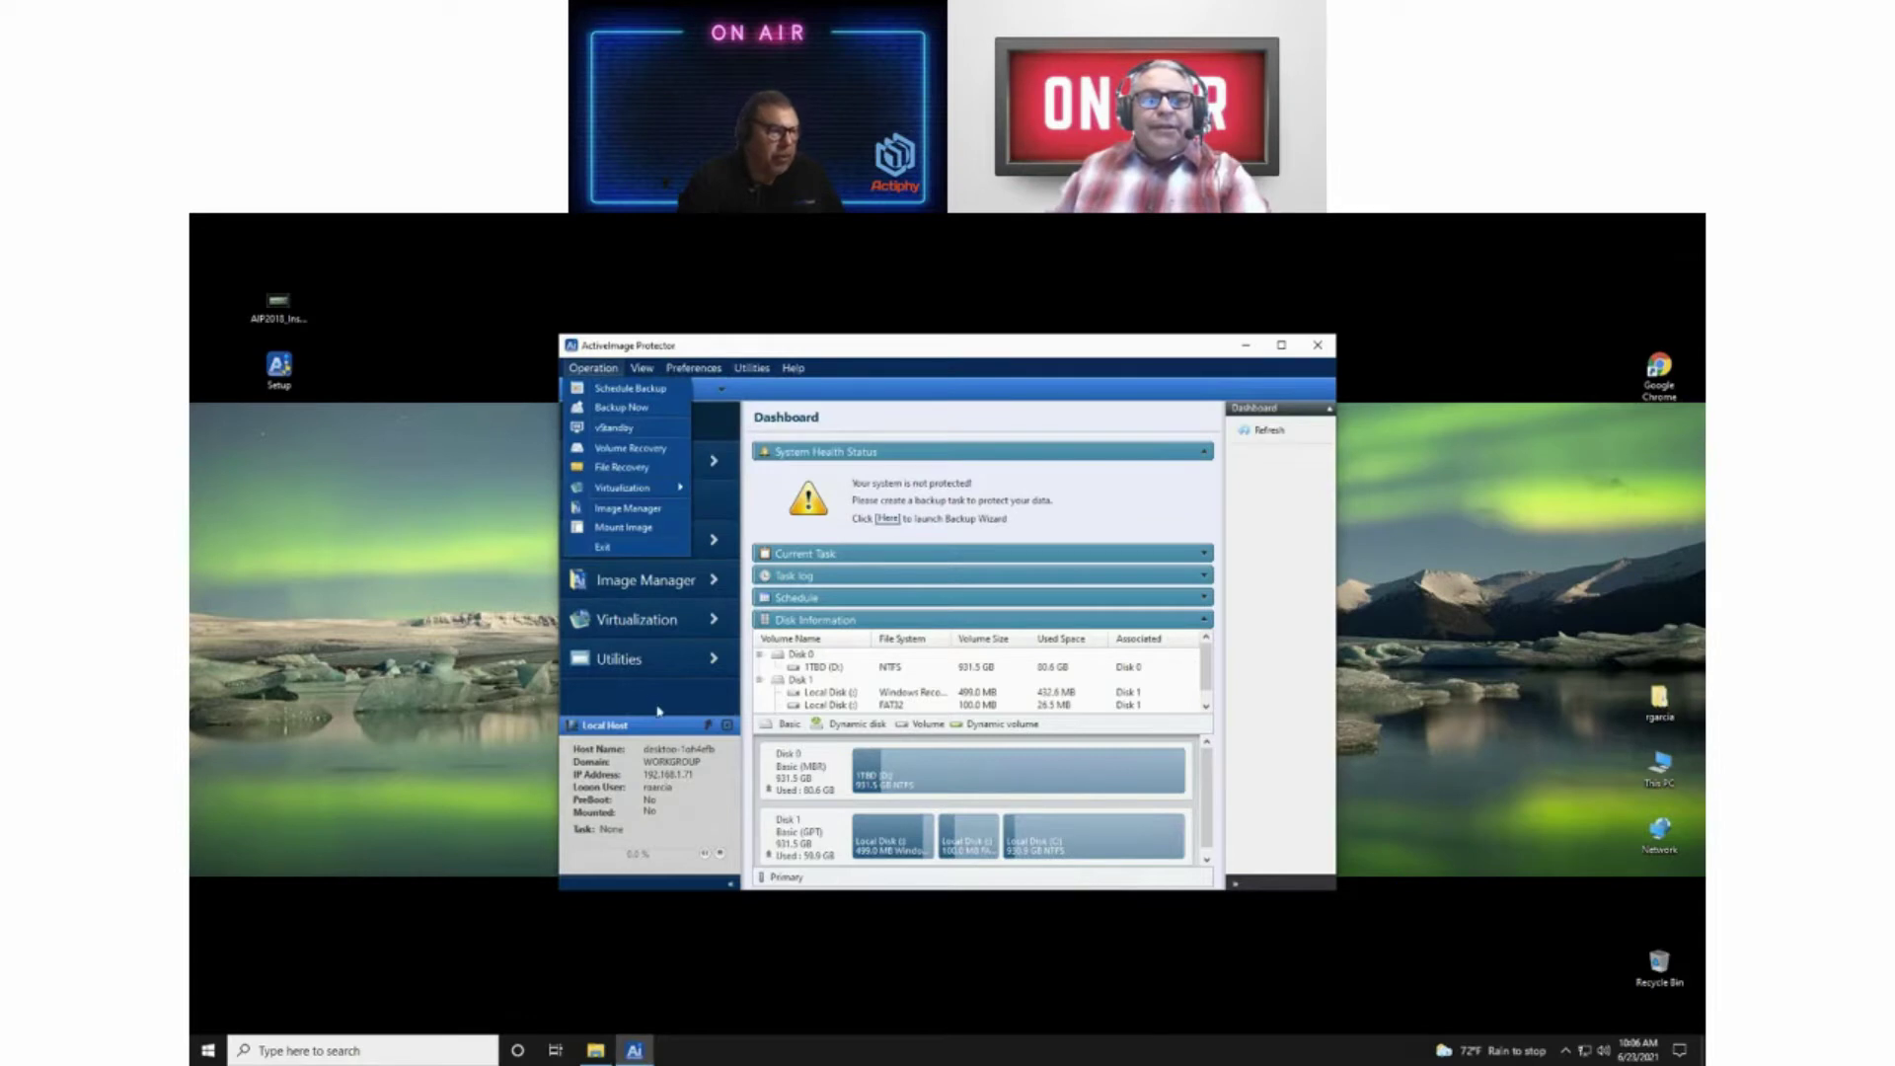
click(949, 419)
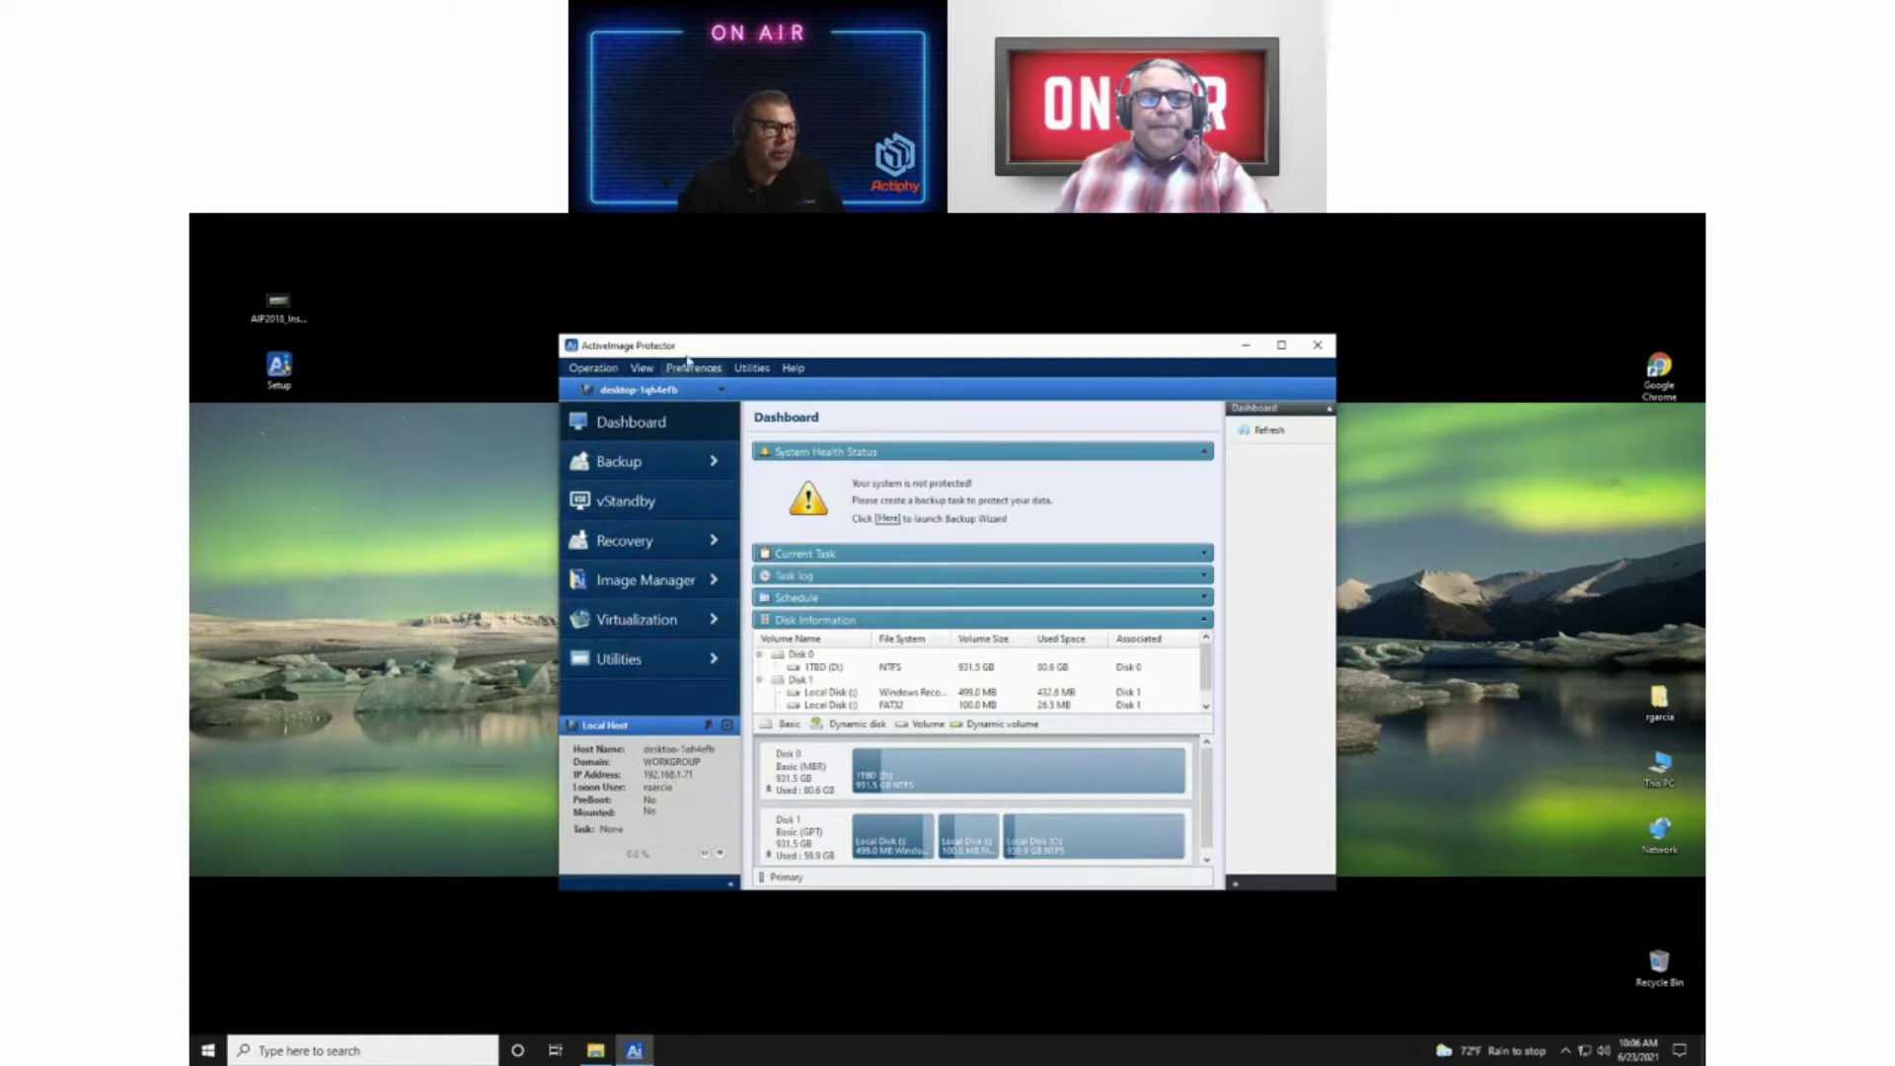
Step: Check for updates from Help > About, confirm the version is current, and close the About box
click(795, 369)
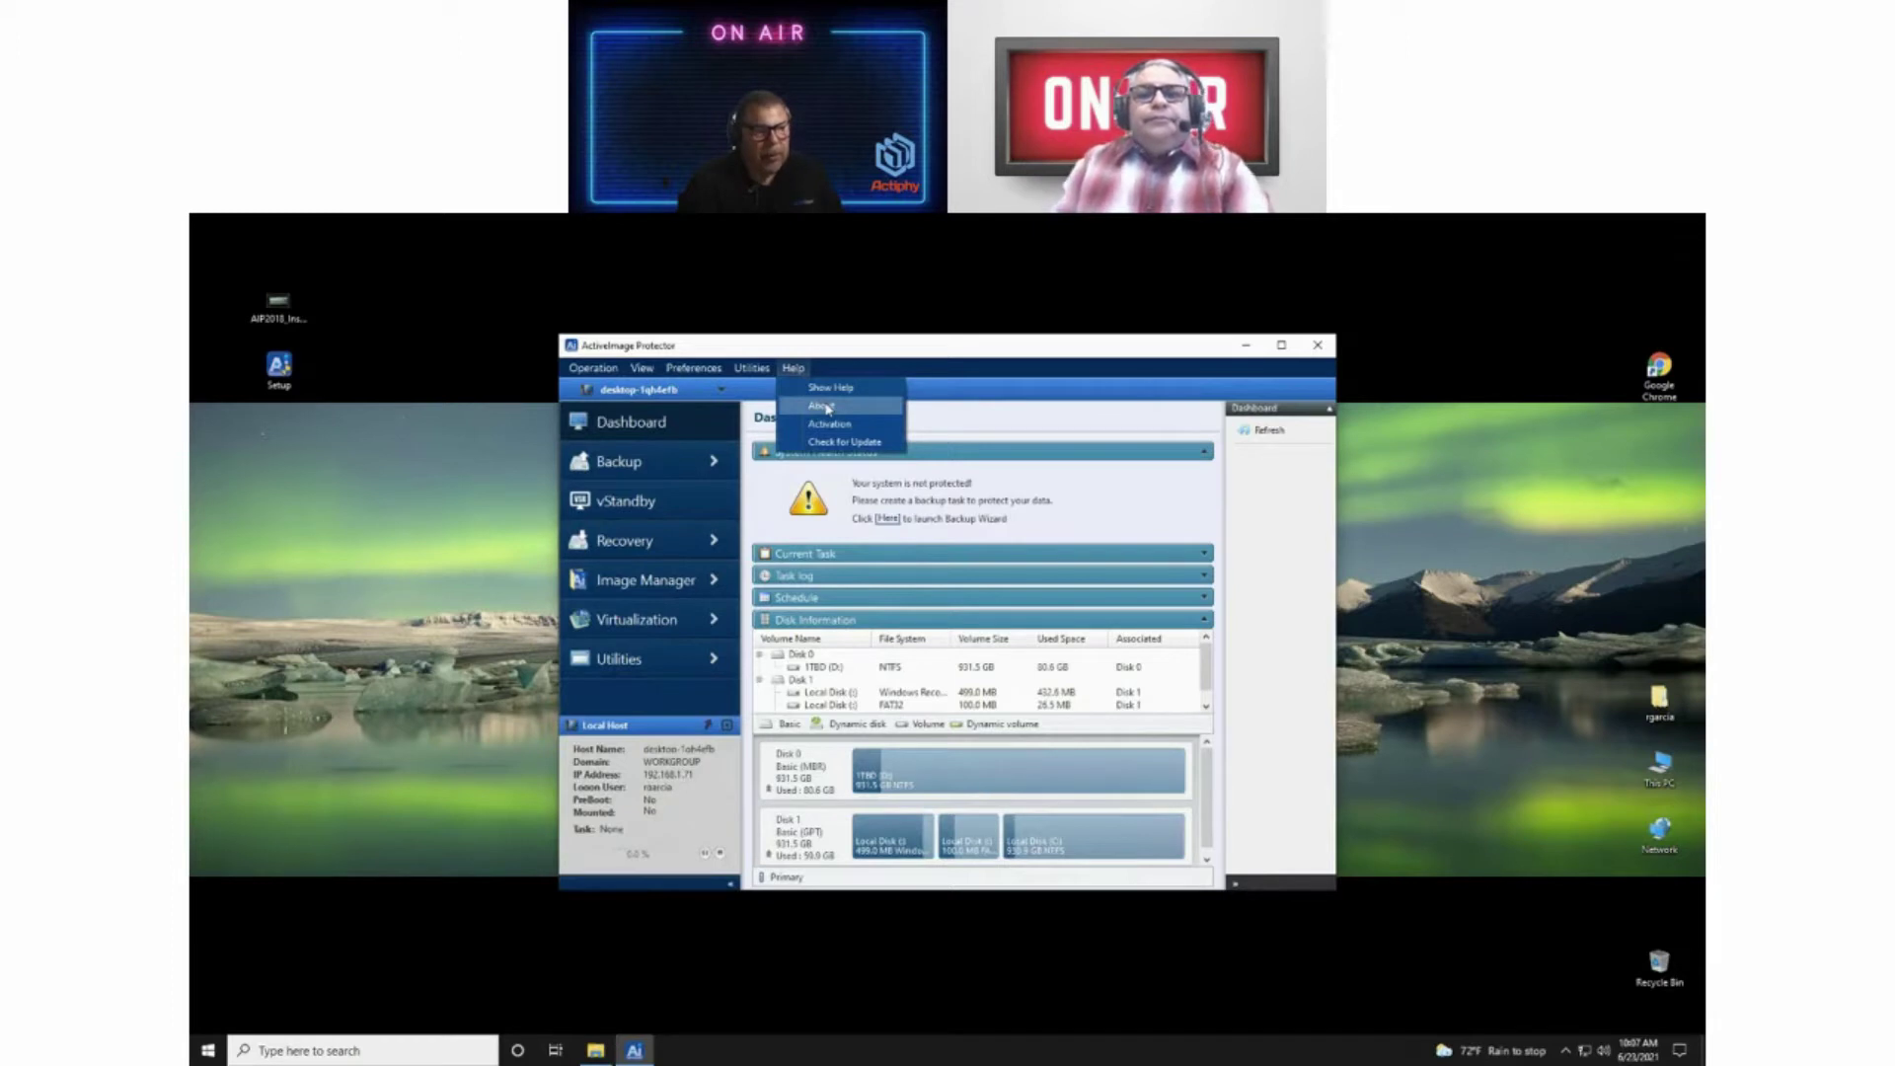
click(824, 406)
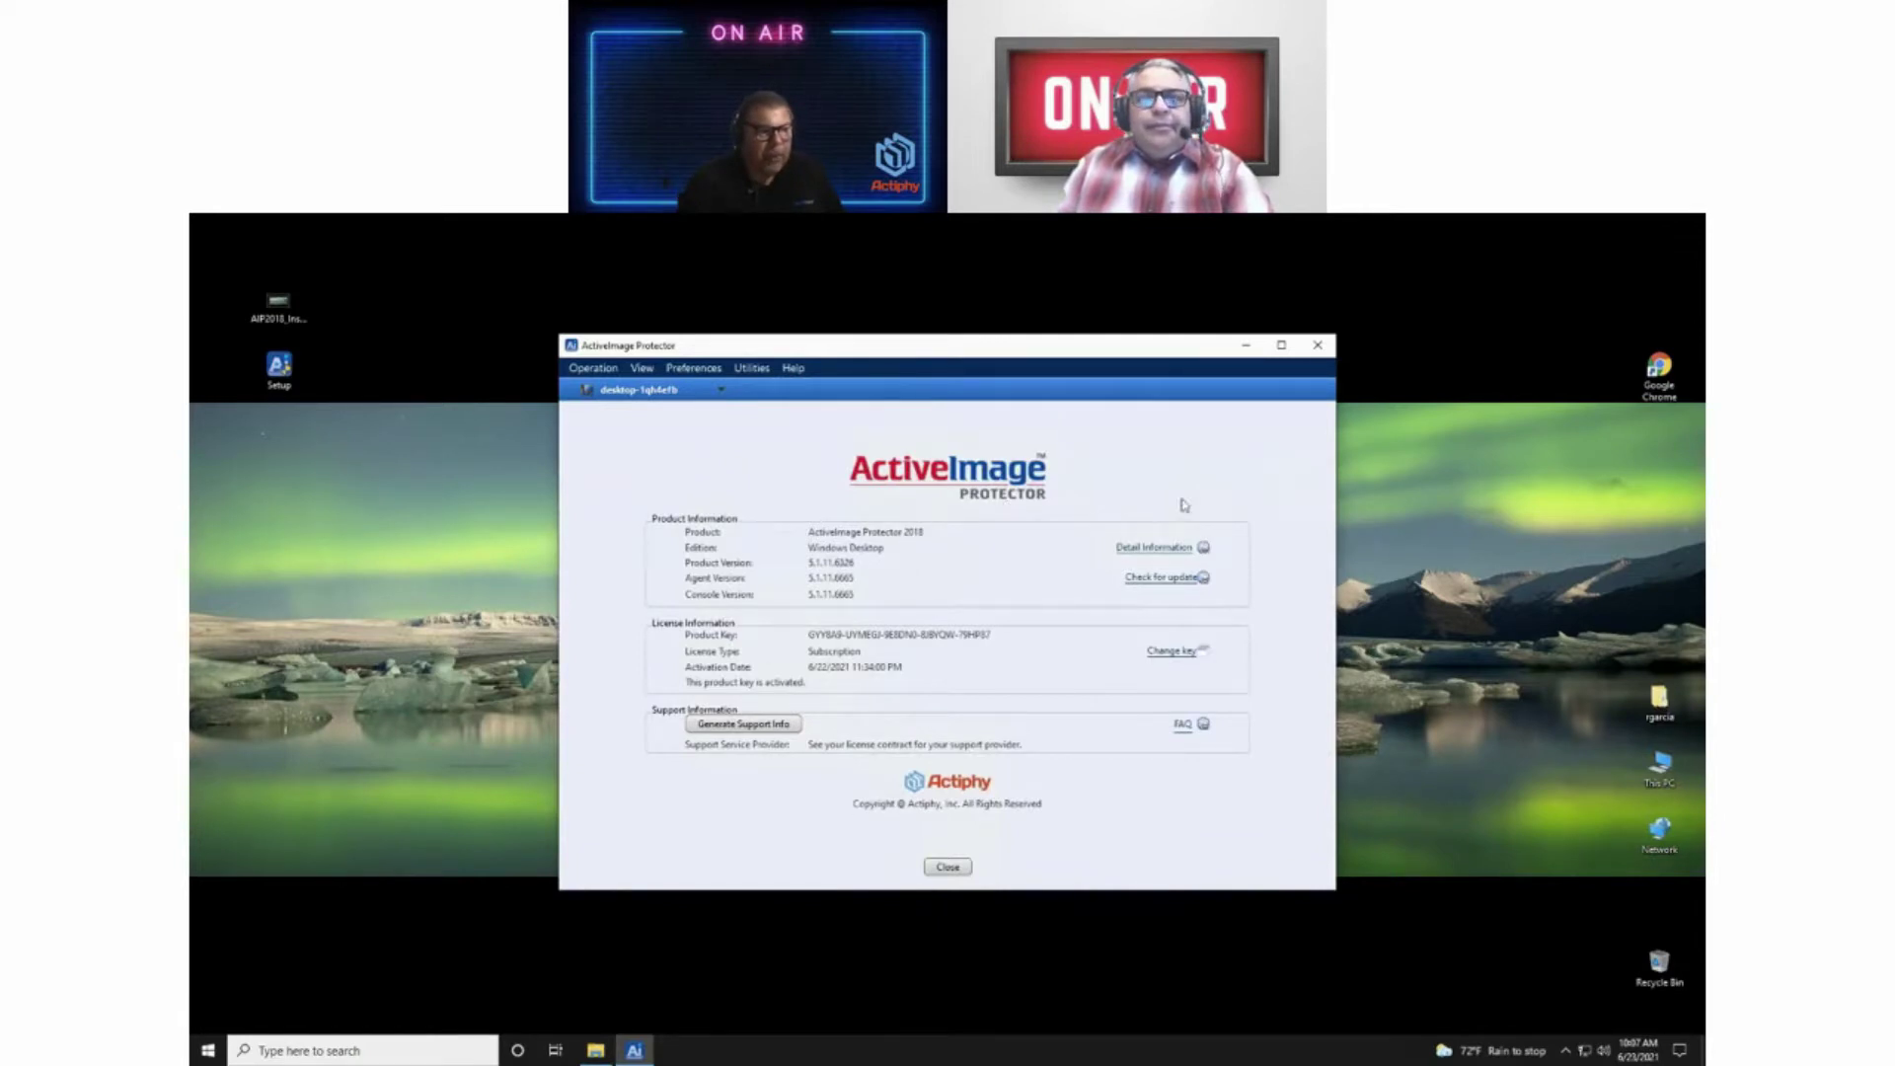
click(1161, 579)
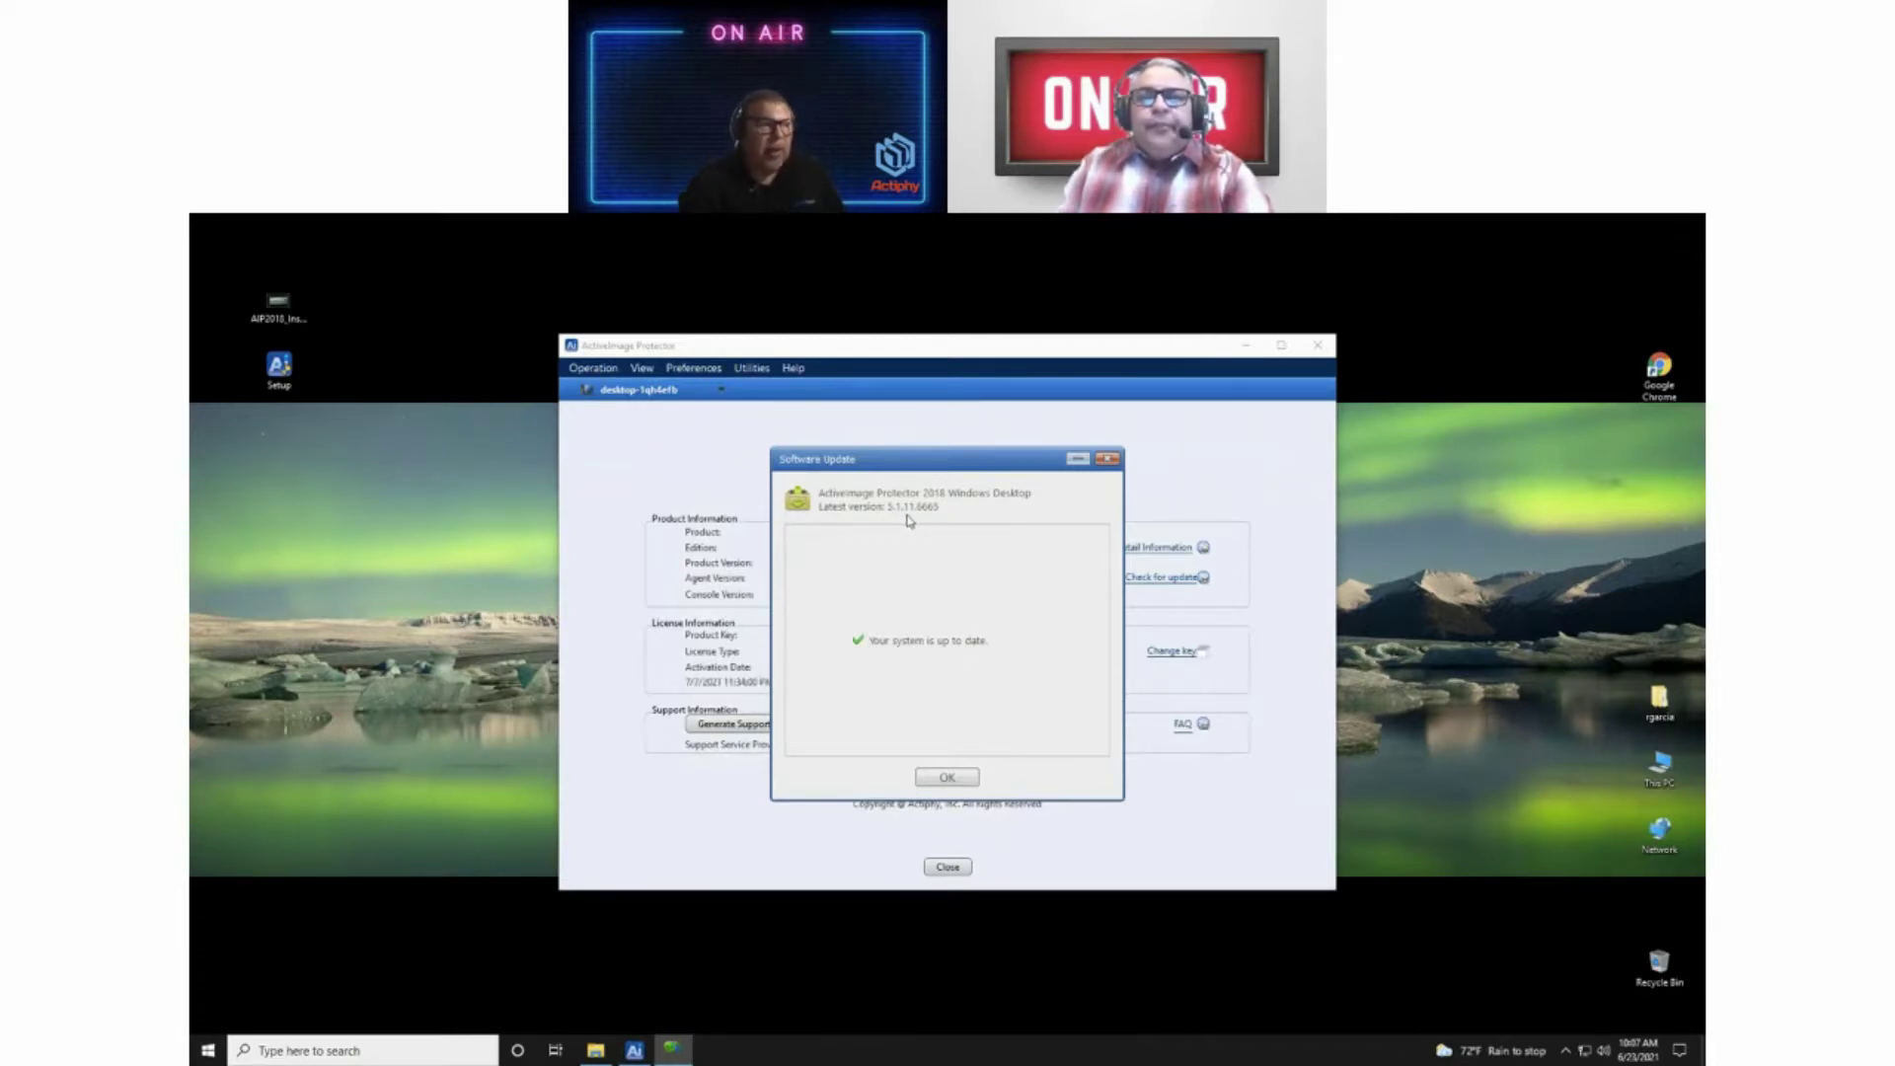
click(950, 778)
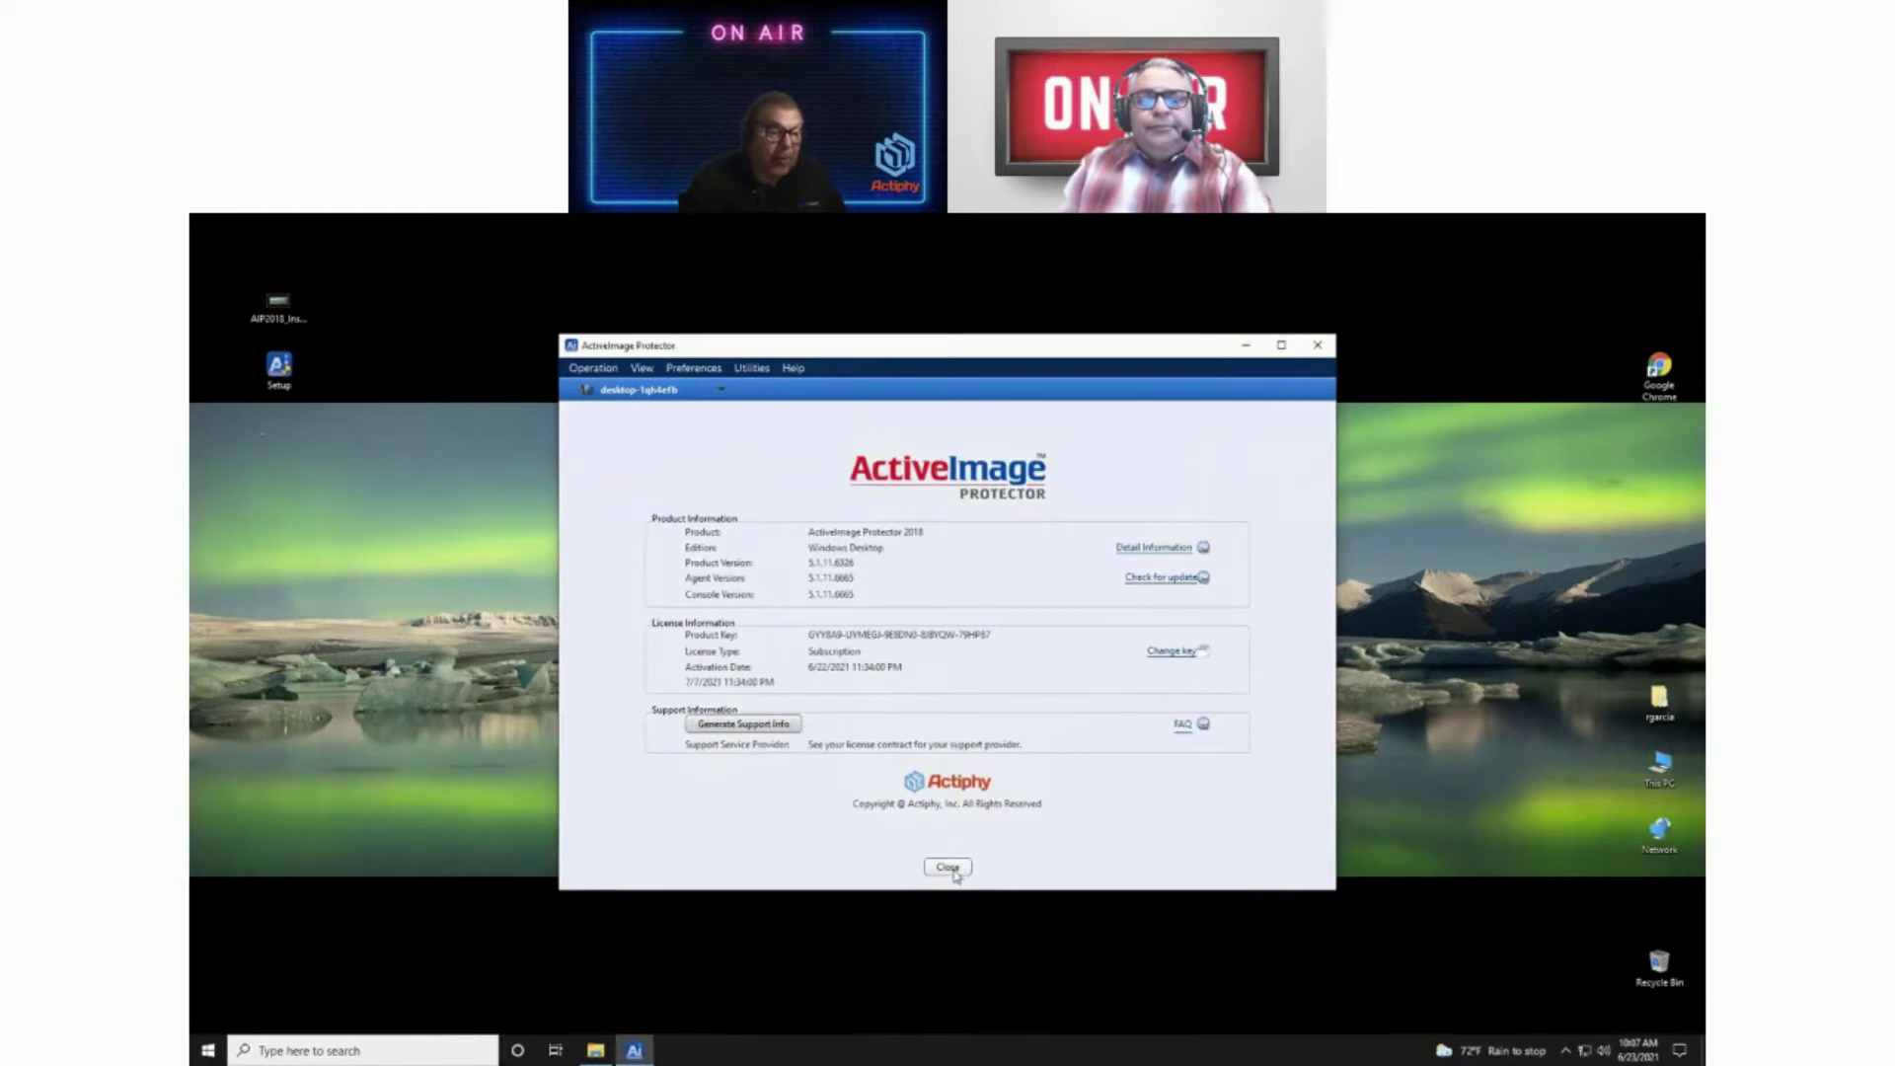
click(948, 868)
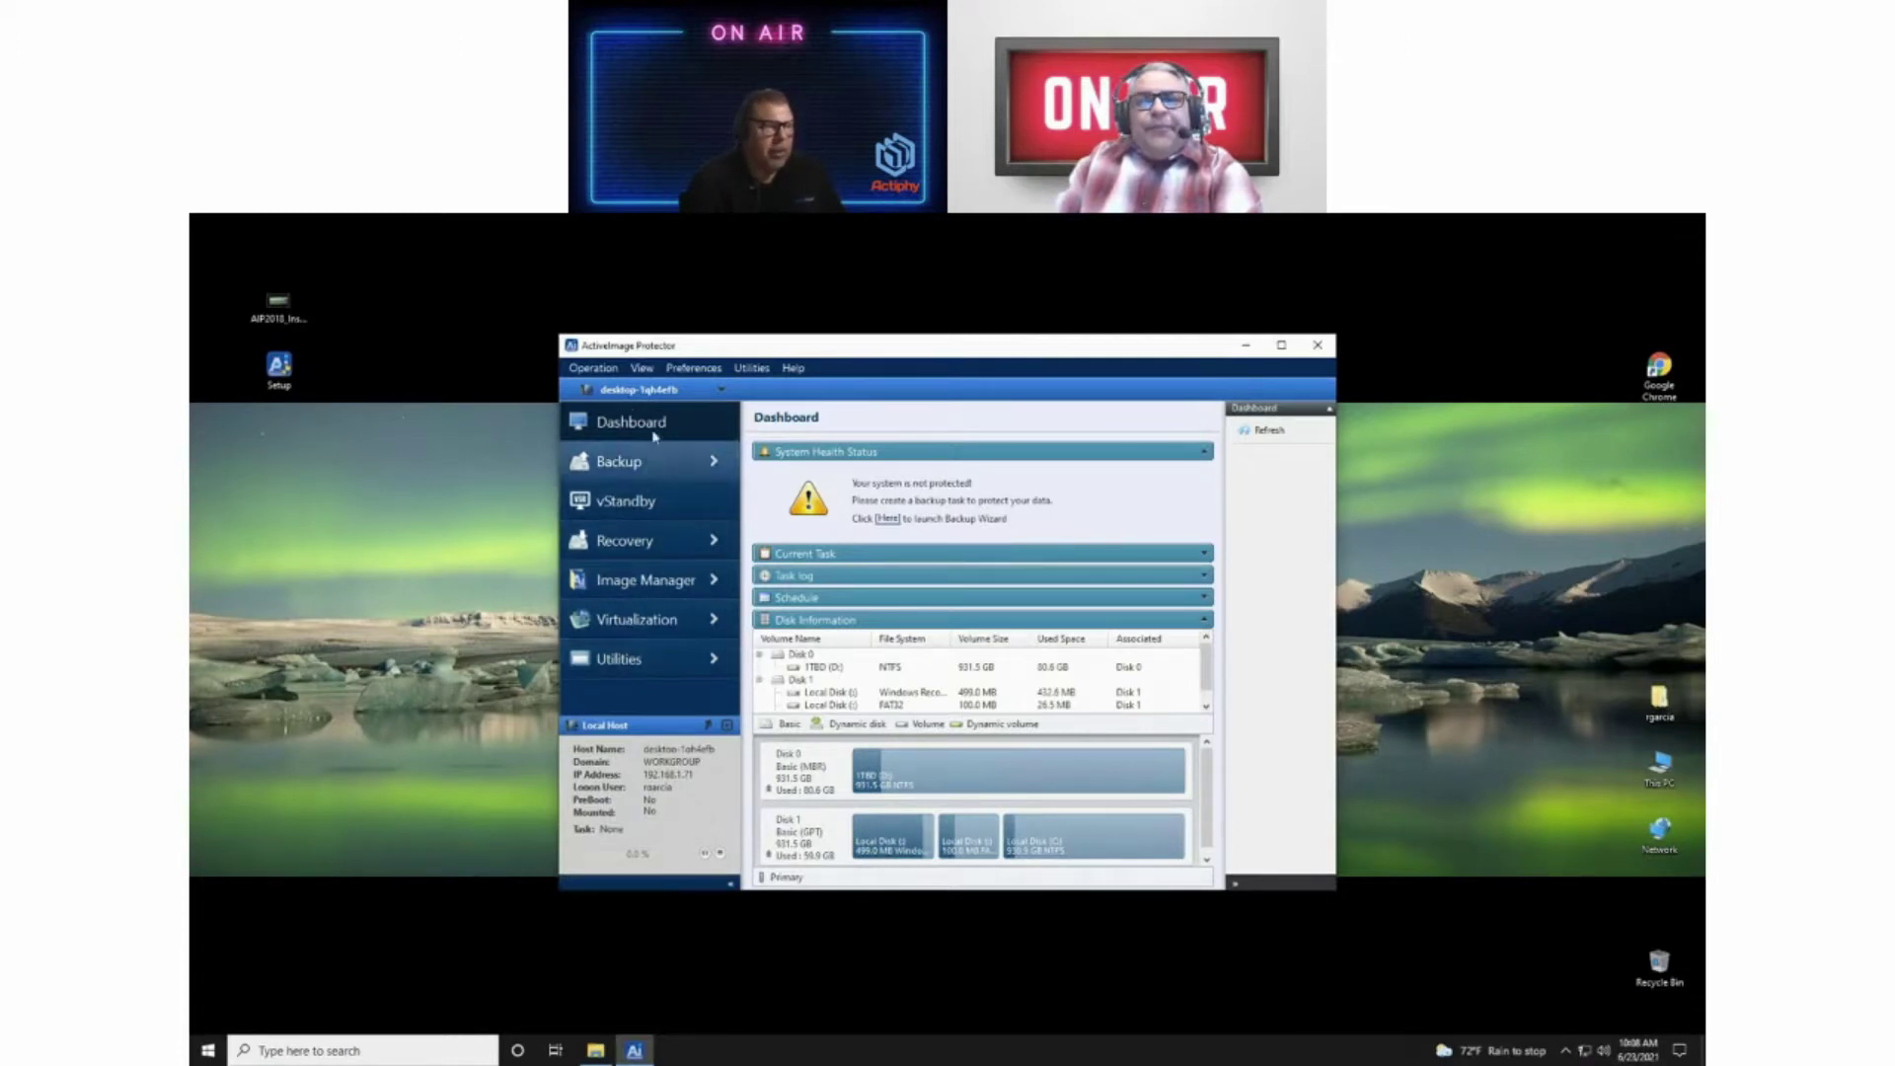
Step: Show the Utilities page with Windows BE Builder (WinPE), vStandby BE Builder and Preboot
click(628, 662)
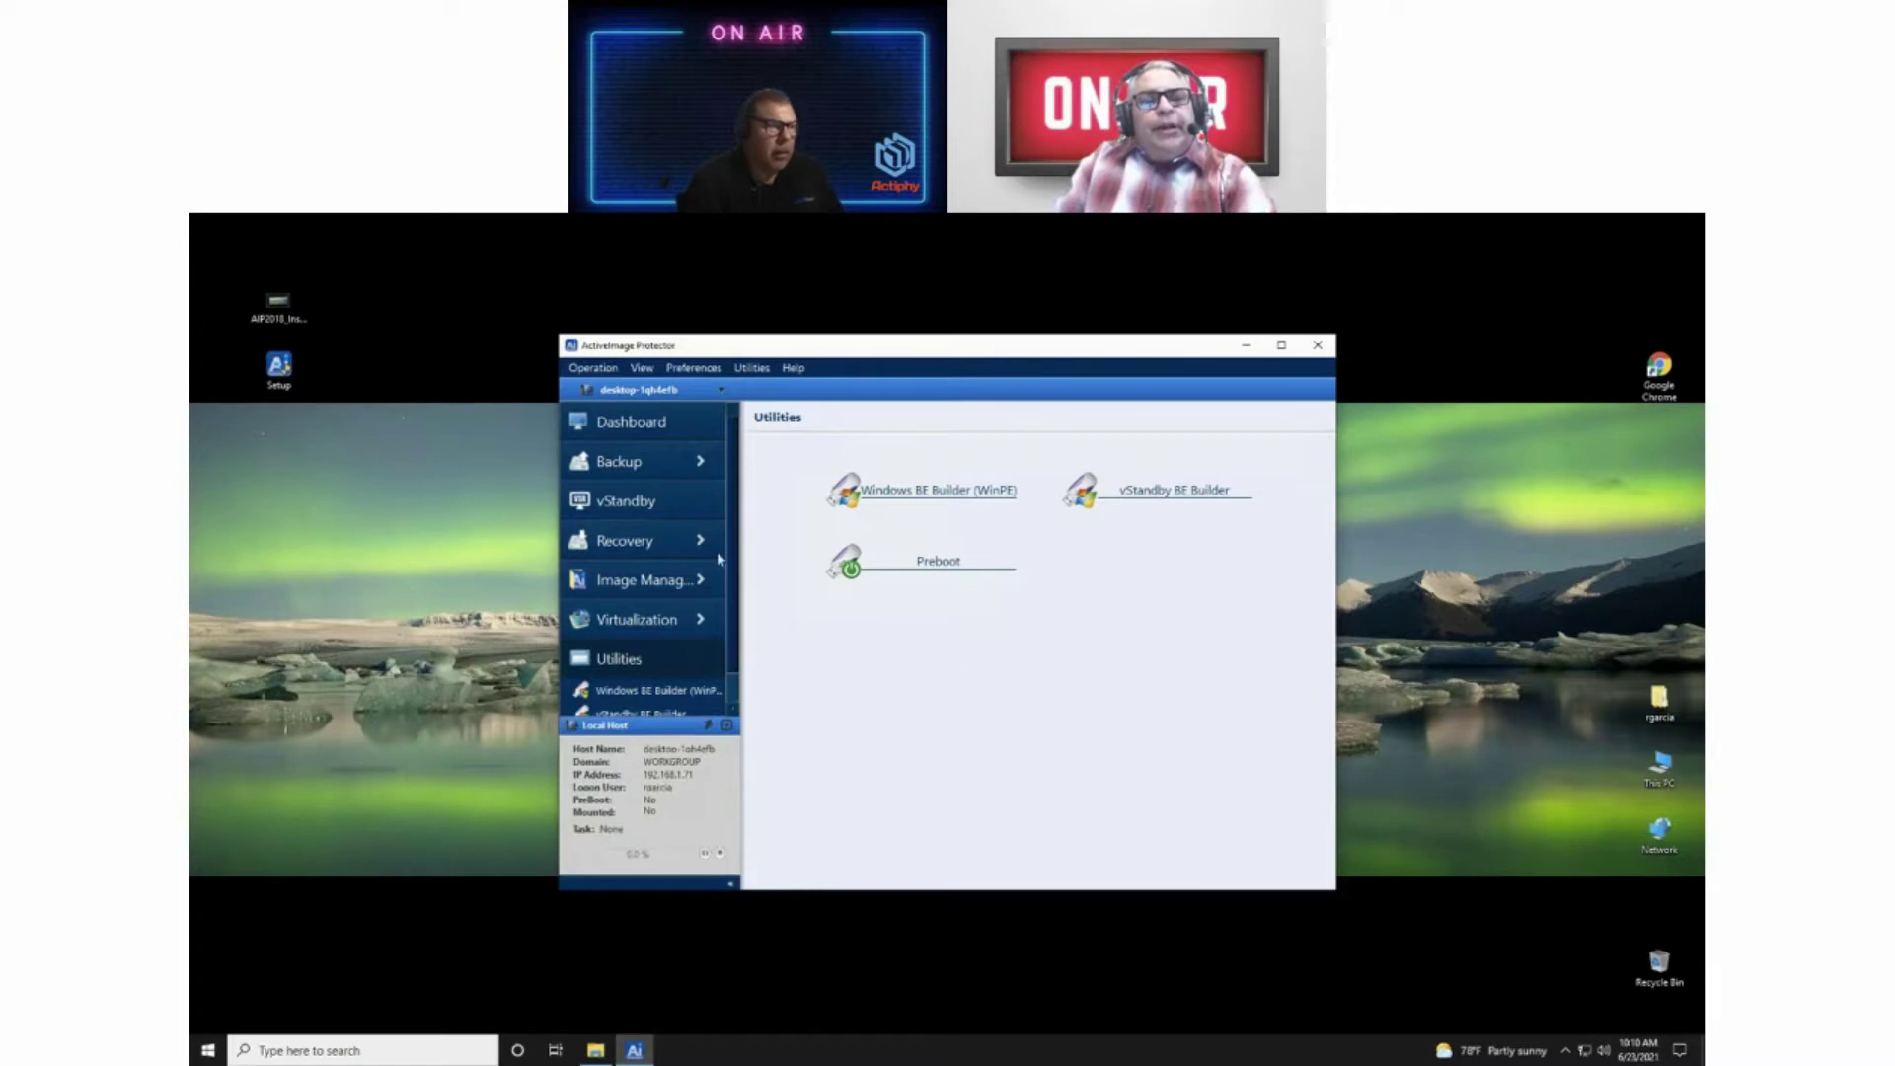
Step: Show the Virtualization page listing Convert From Image, Convert From Disk and P2V Adapter
click(633, 619)
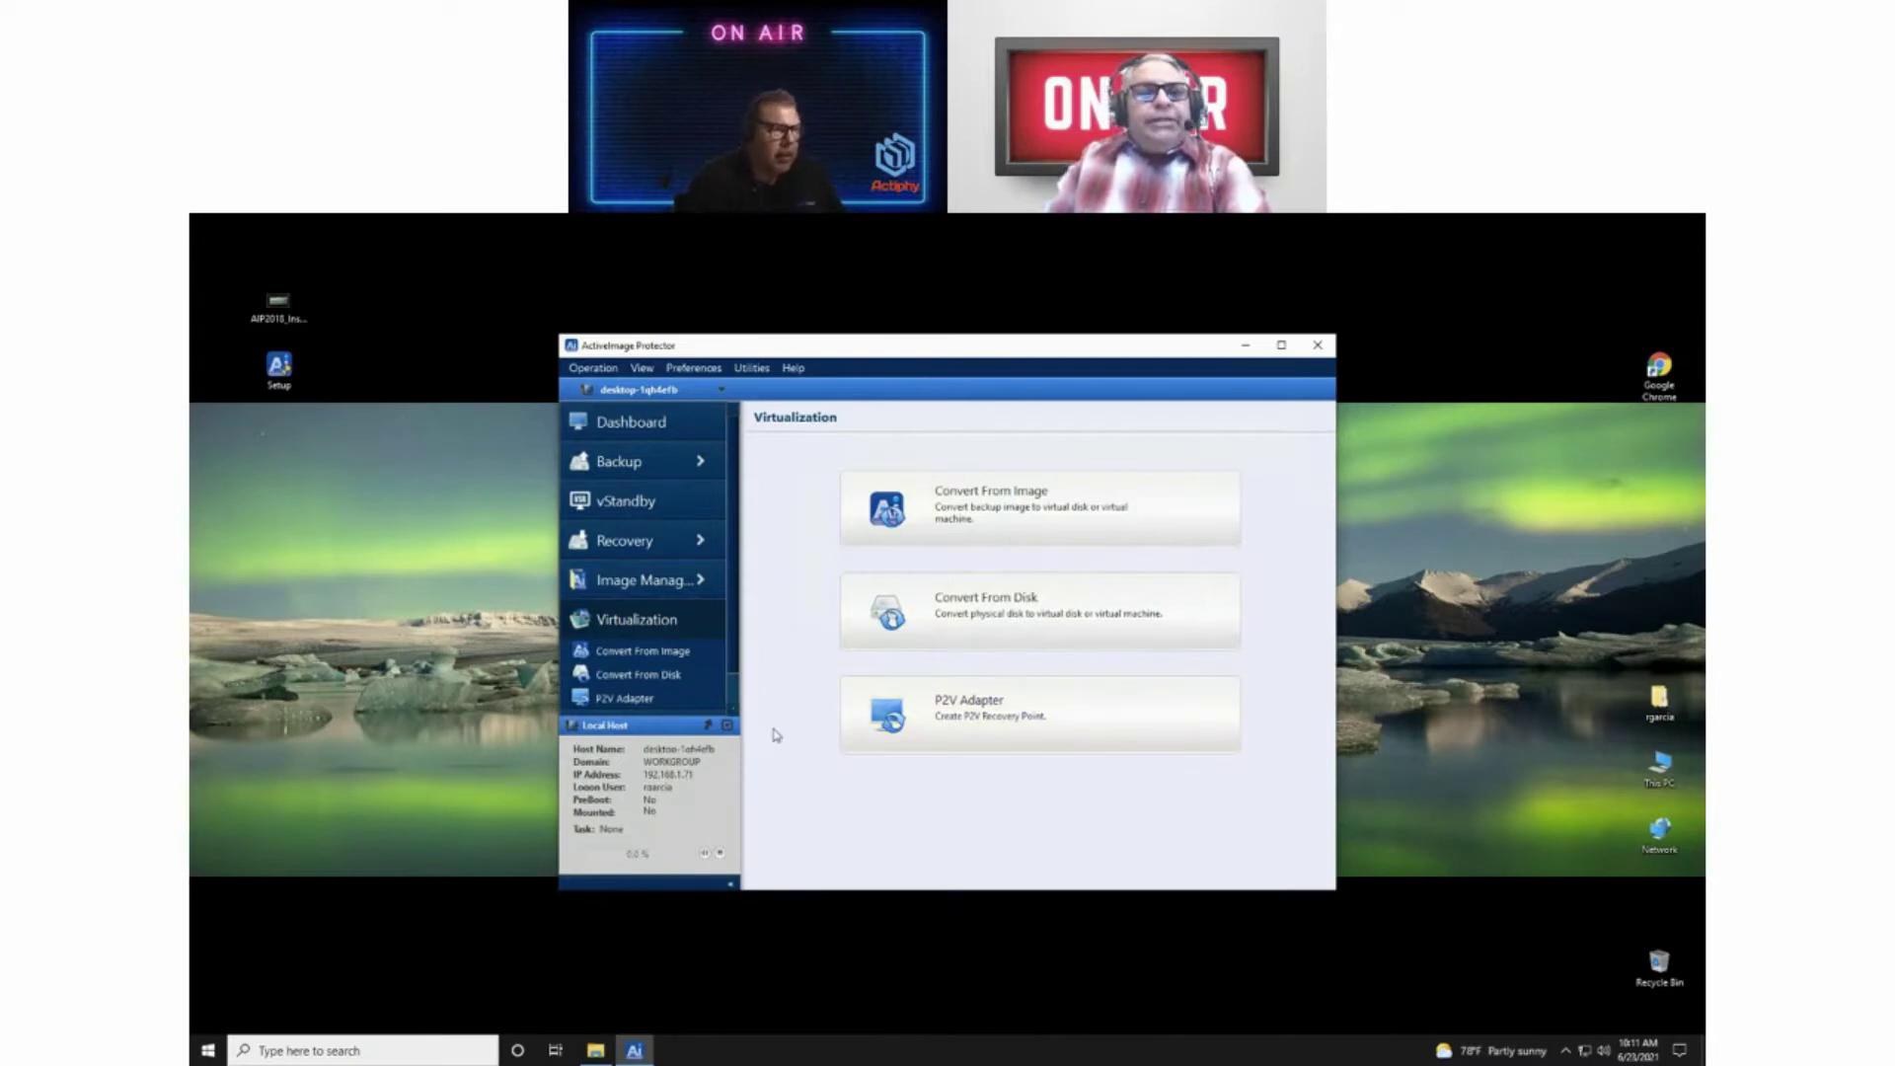
Step: Show the vStandby welcome page offering Create Virtual Standby Replica
click(634, 505)
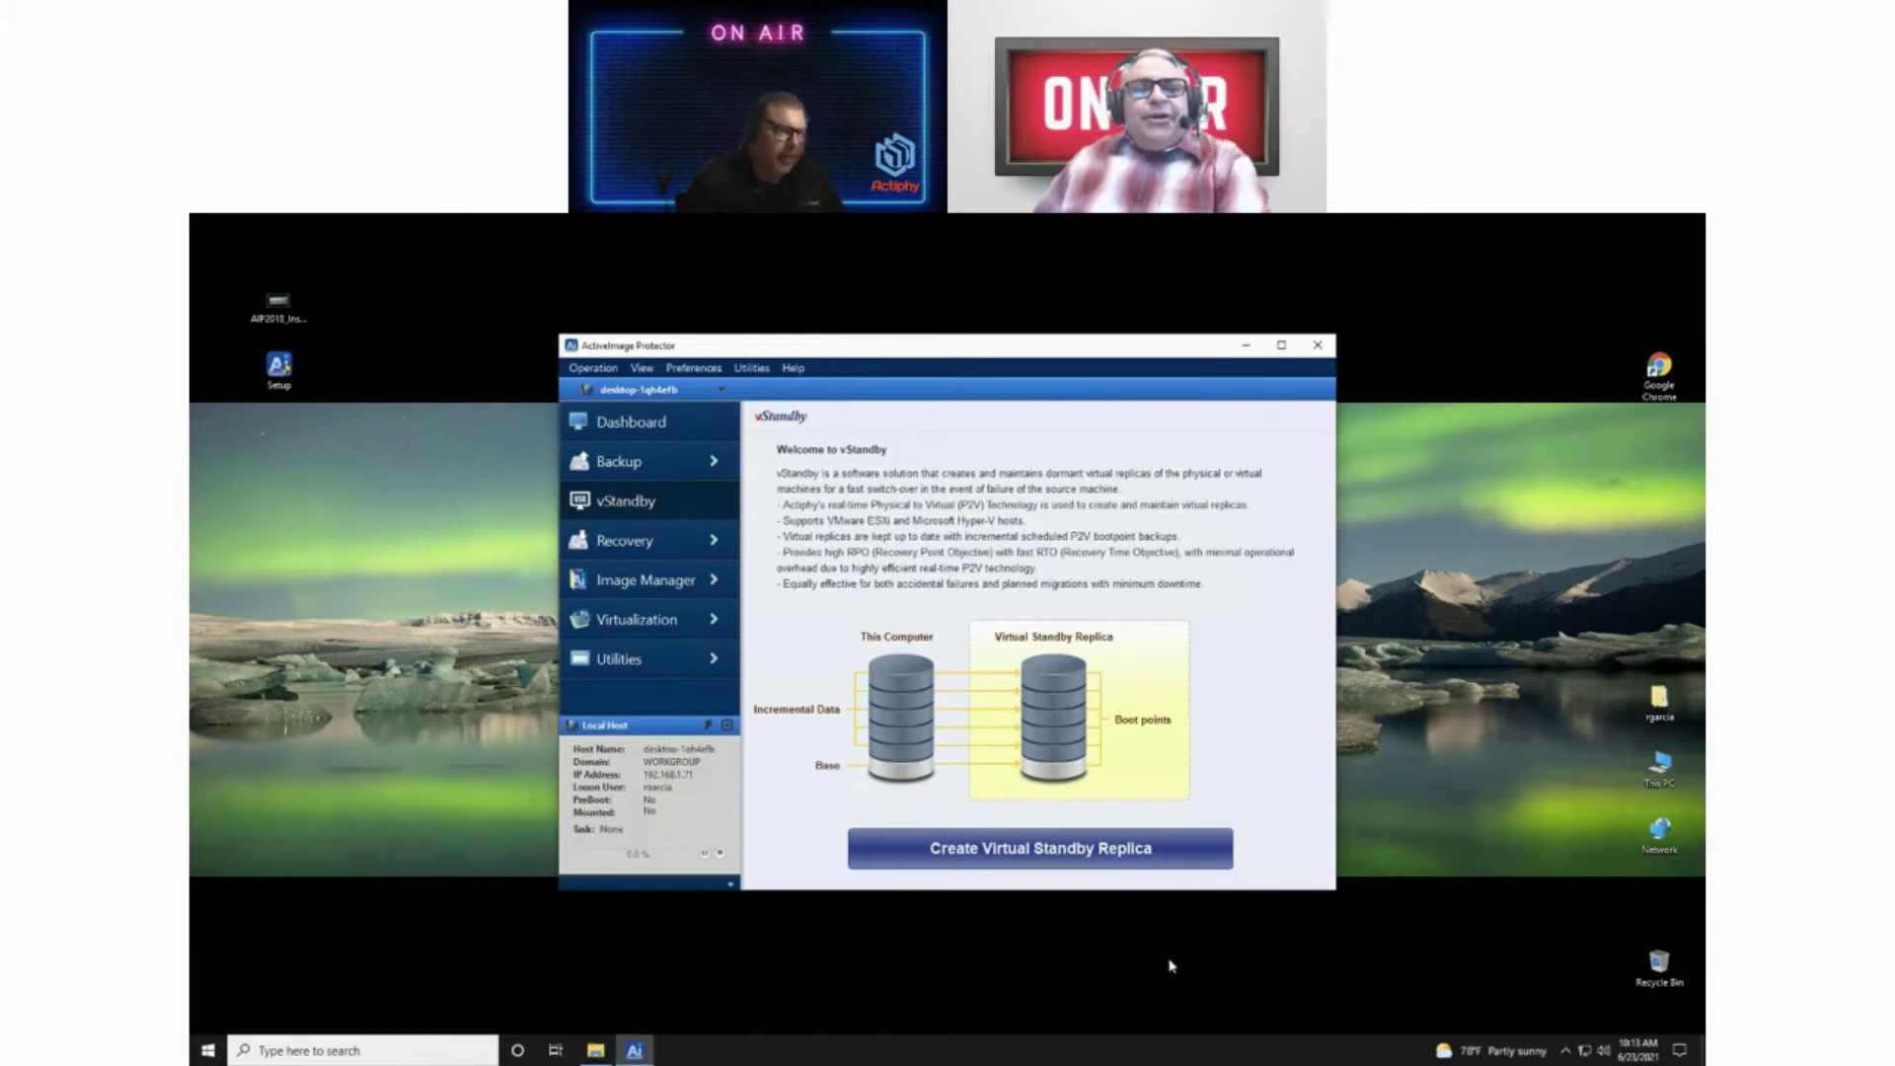
Step: Show the Image Manager page with its Image Manager and Mount Image options
click(653, 583)
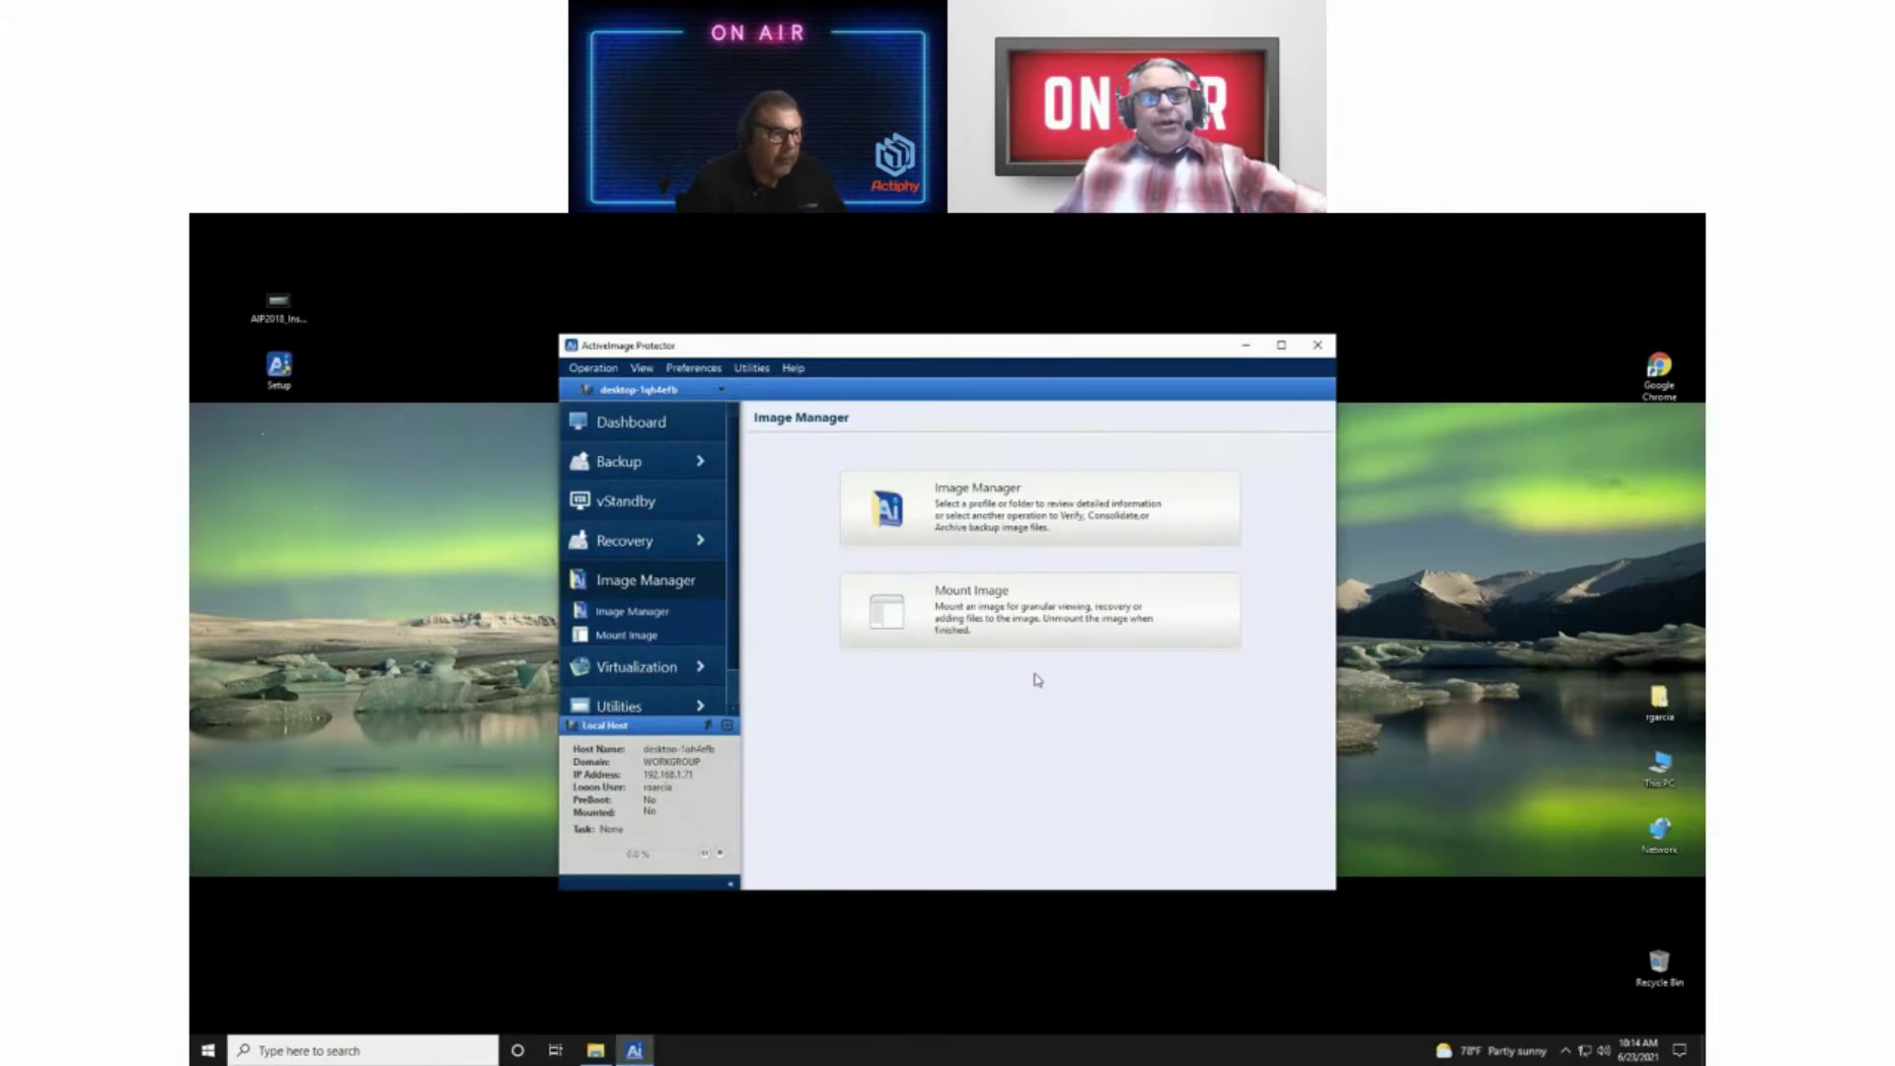
Step: Show the Recovery page with Volume Recovery and File Recovery options
click(625, 553)
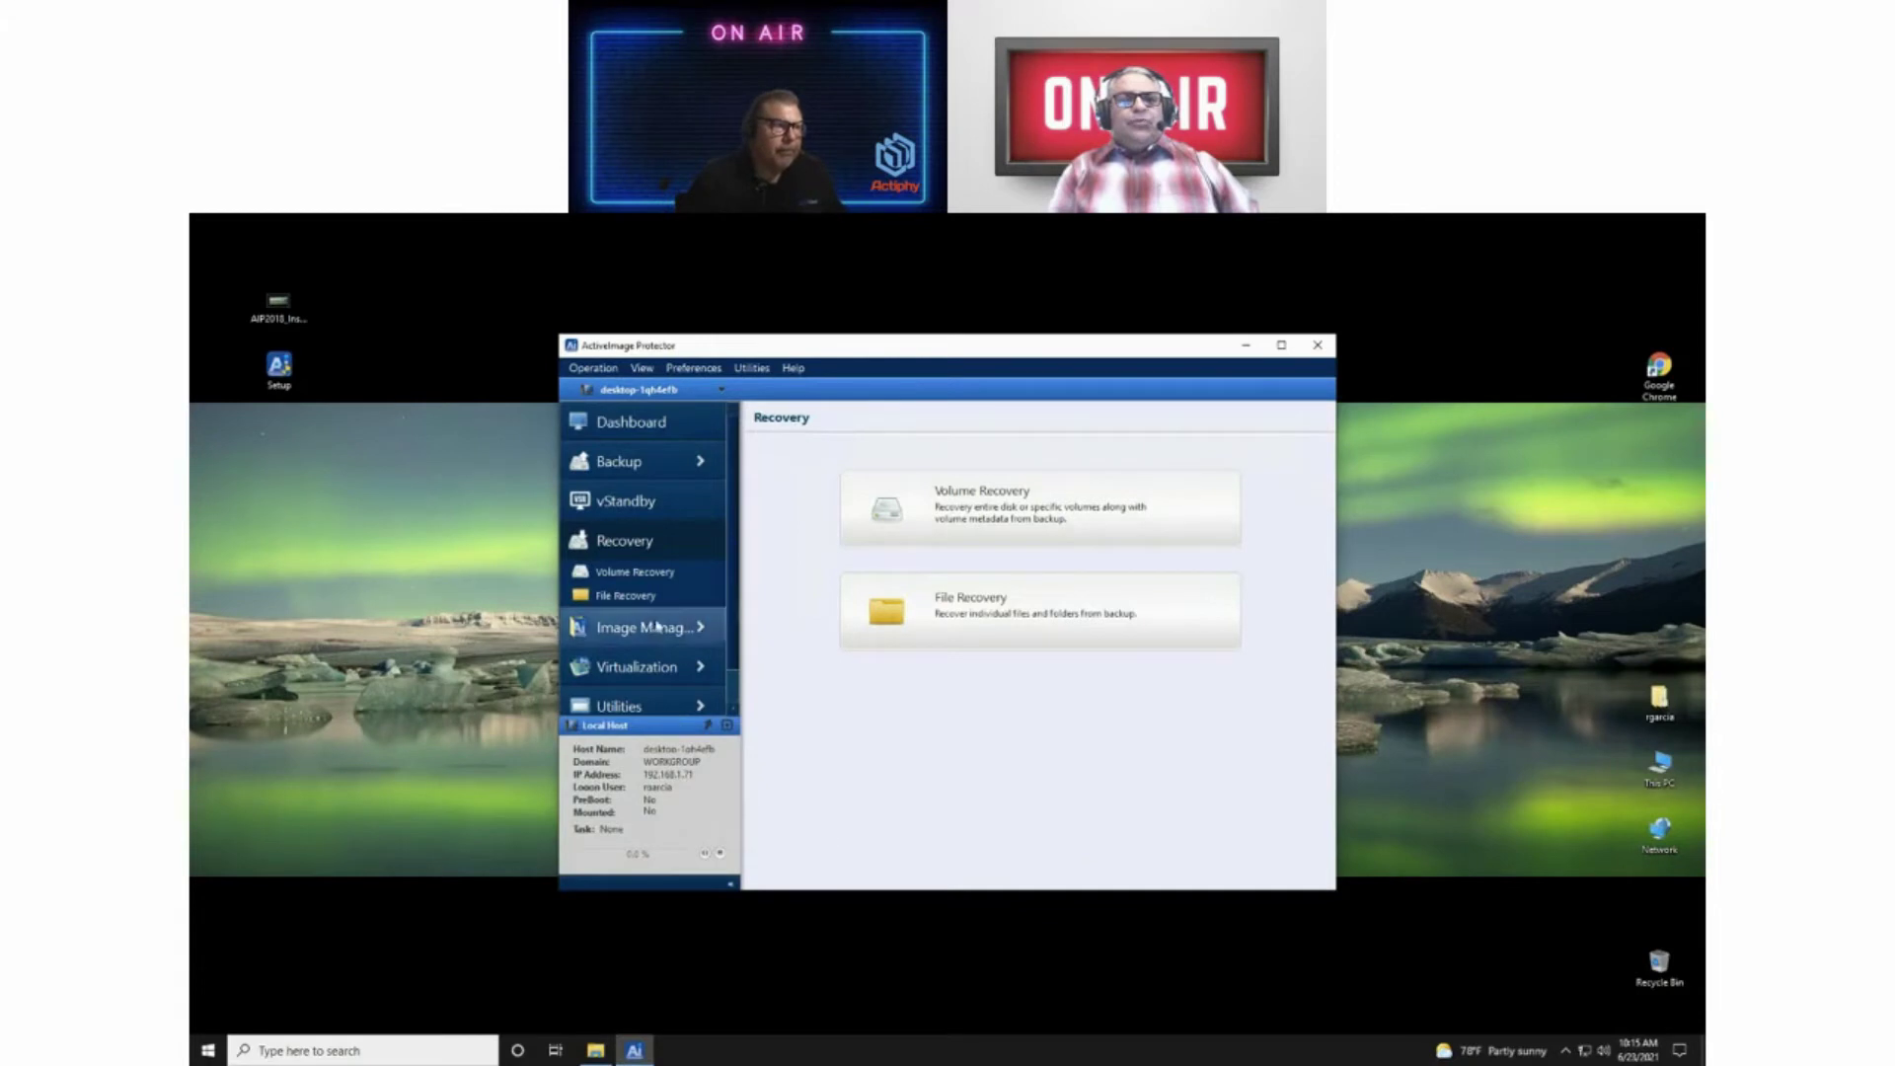
Step: Collapse the Recovery options and show the Backup page with Create Backup Schedule and Backup Now
click(613, 543)
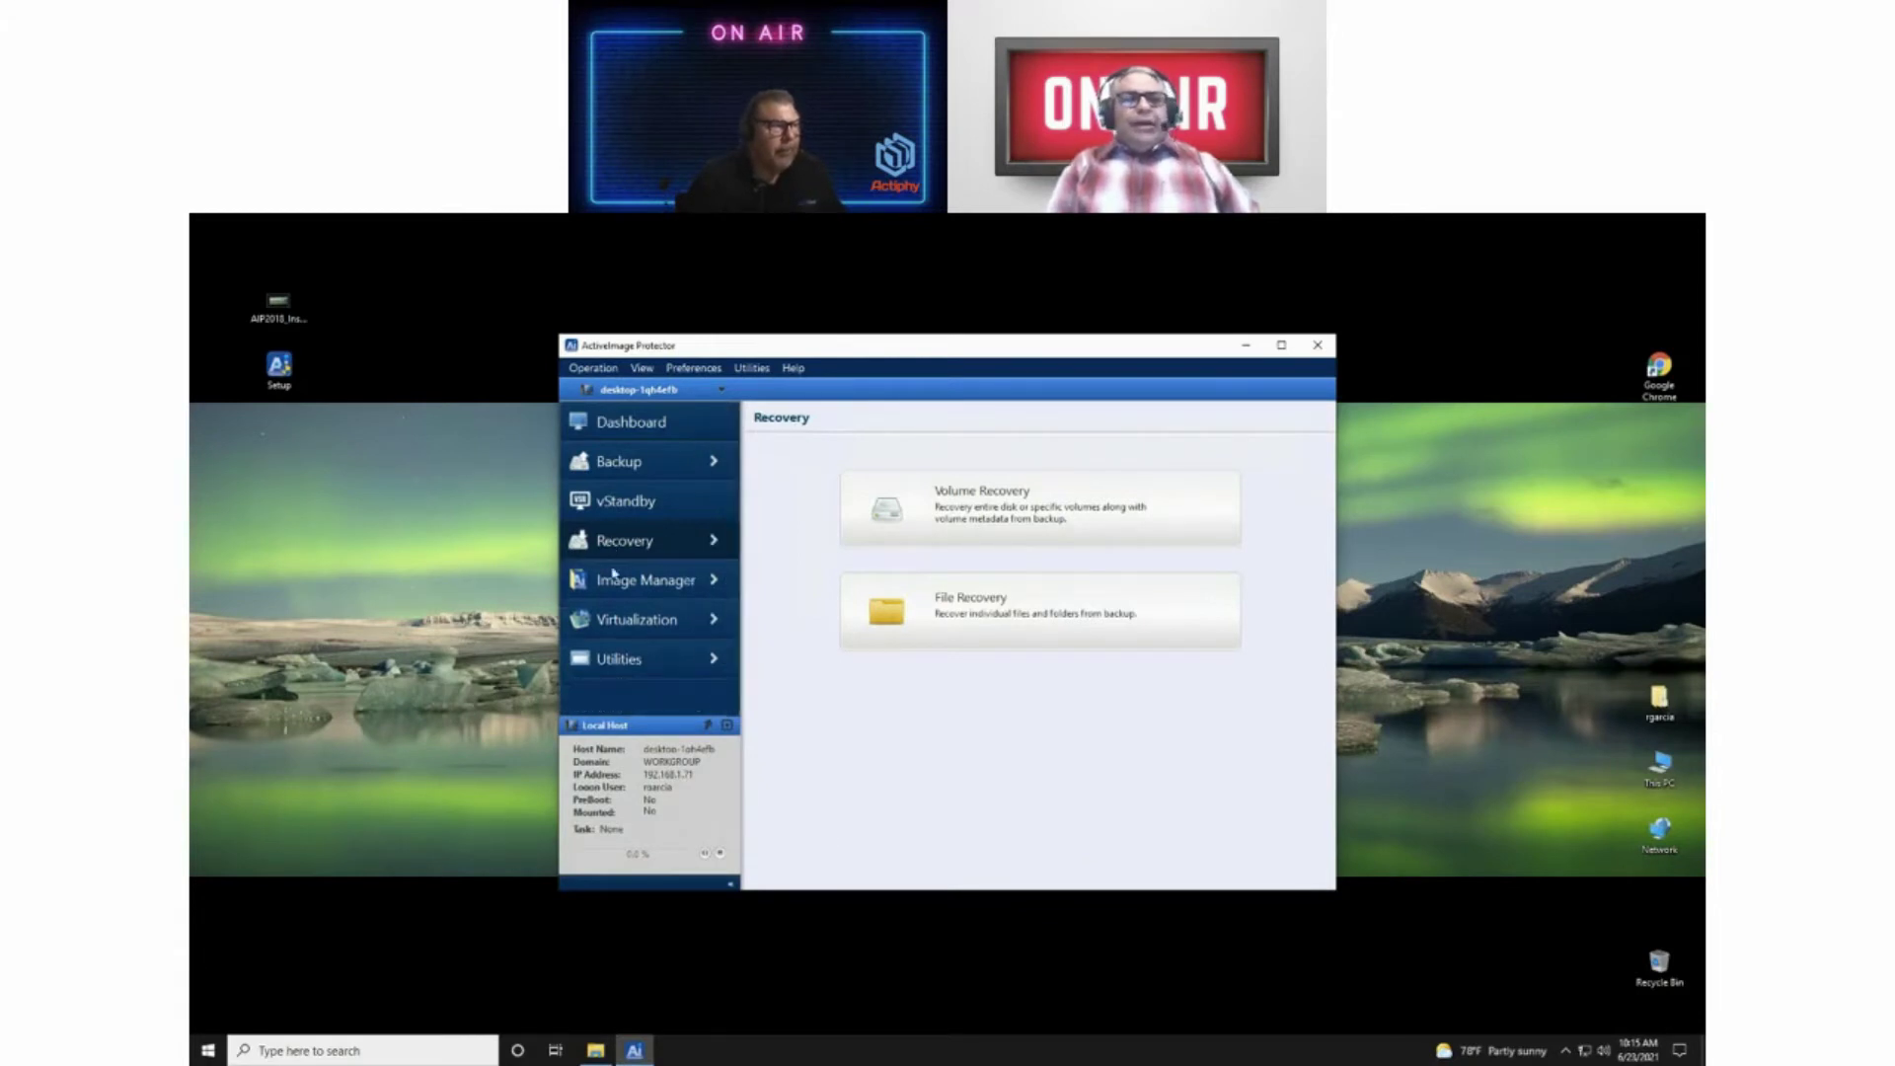
click(624, 461)
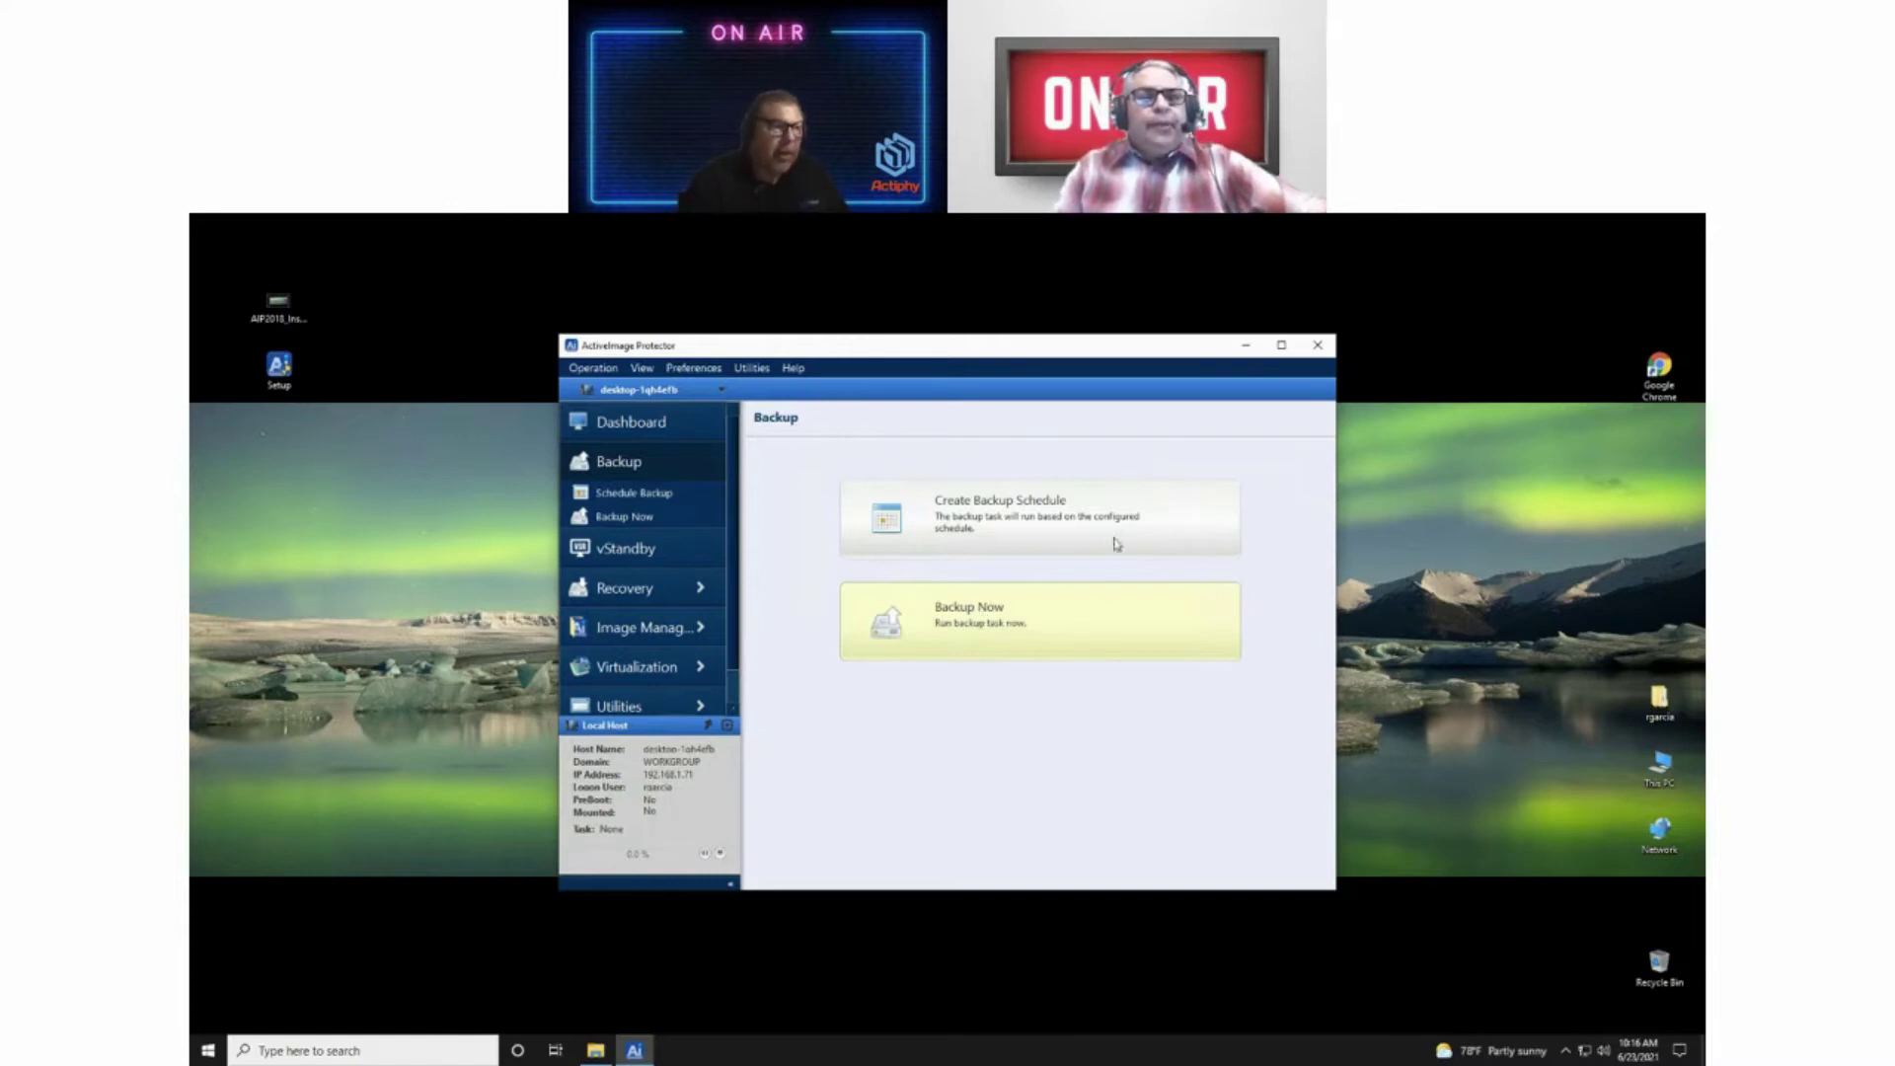
Step: Start a new scheduled backup task from the Backup page
click(1004, 521)
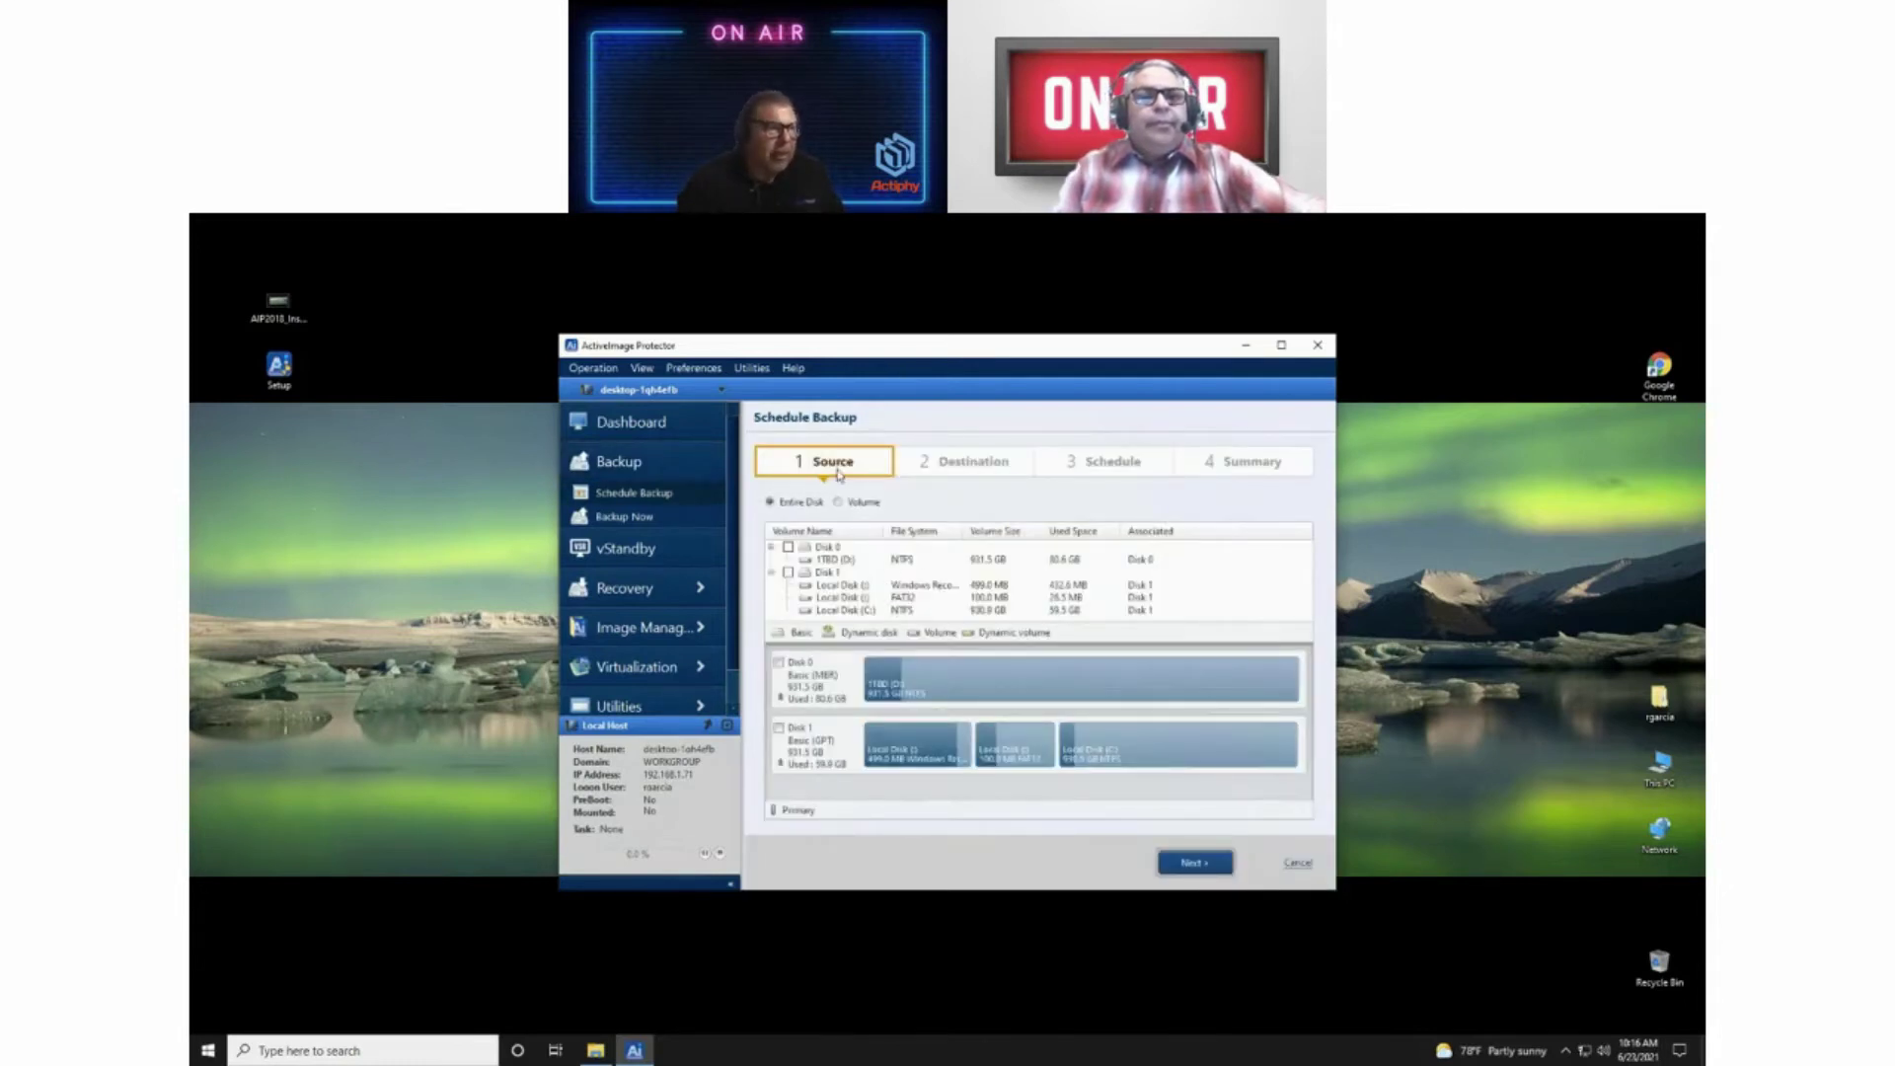
click(625, 426)
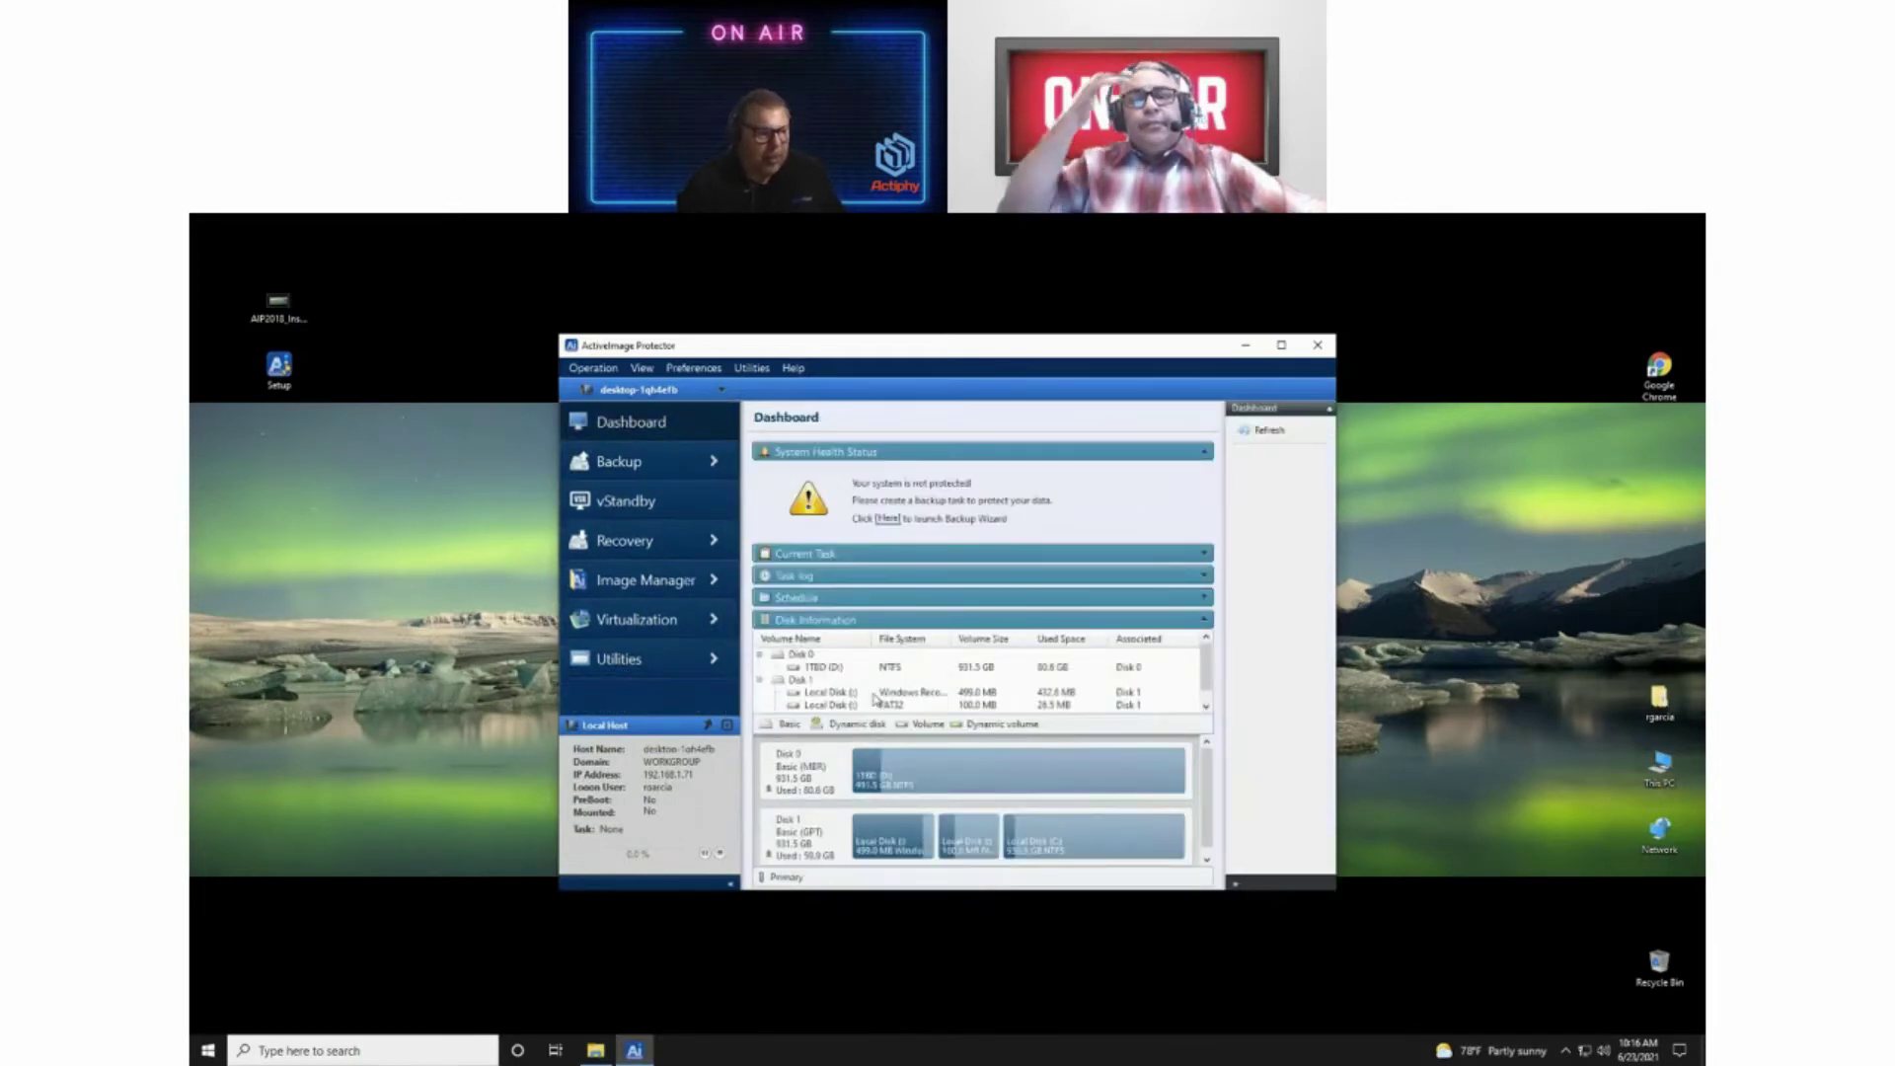
click(646, 464)
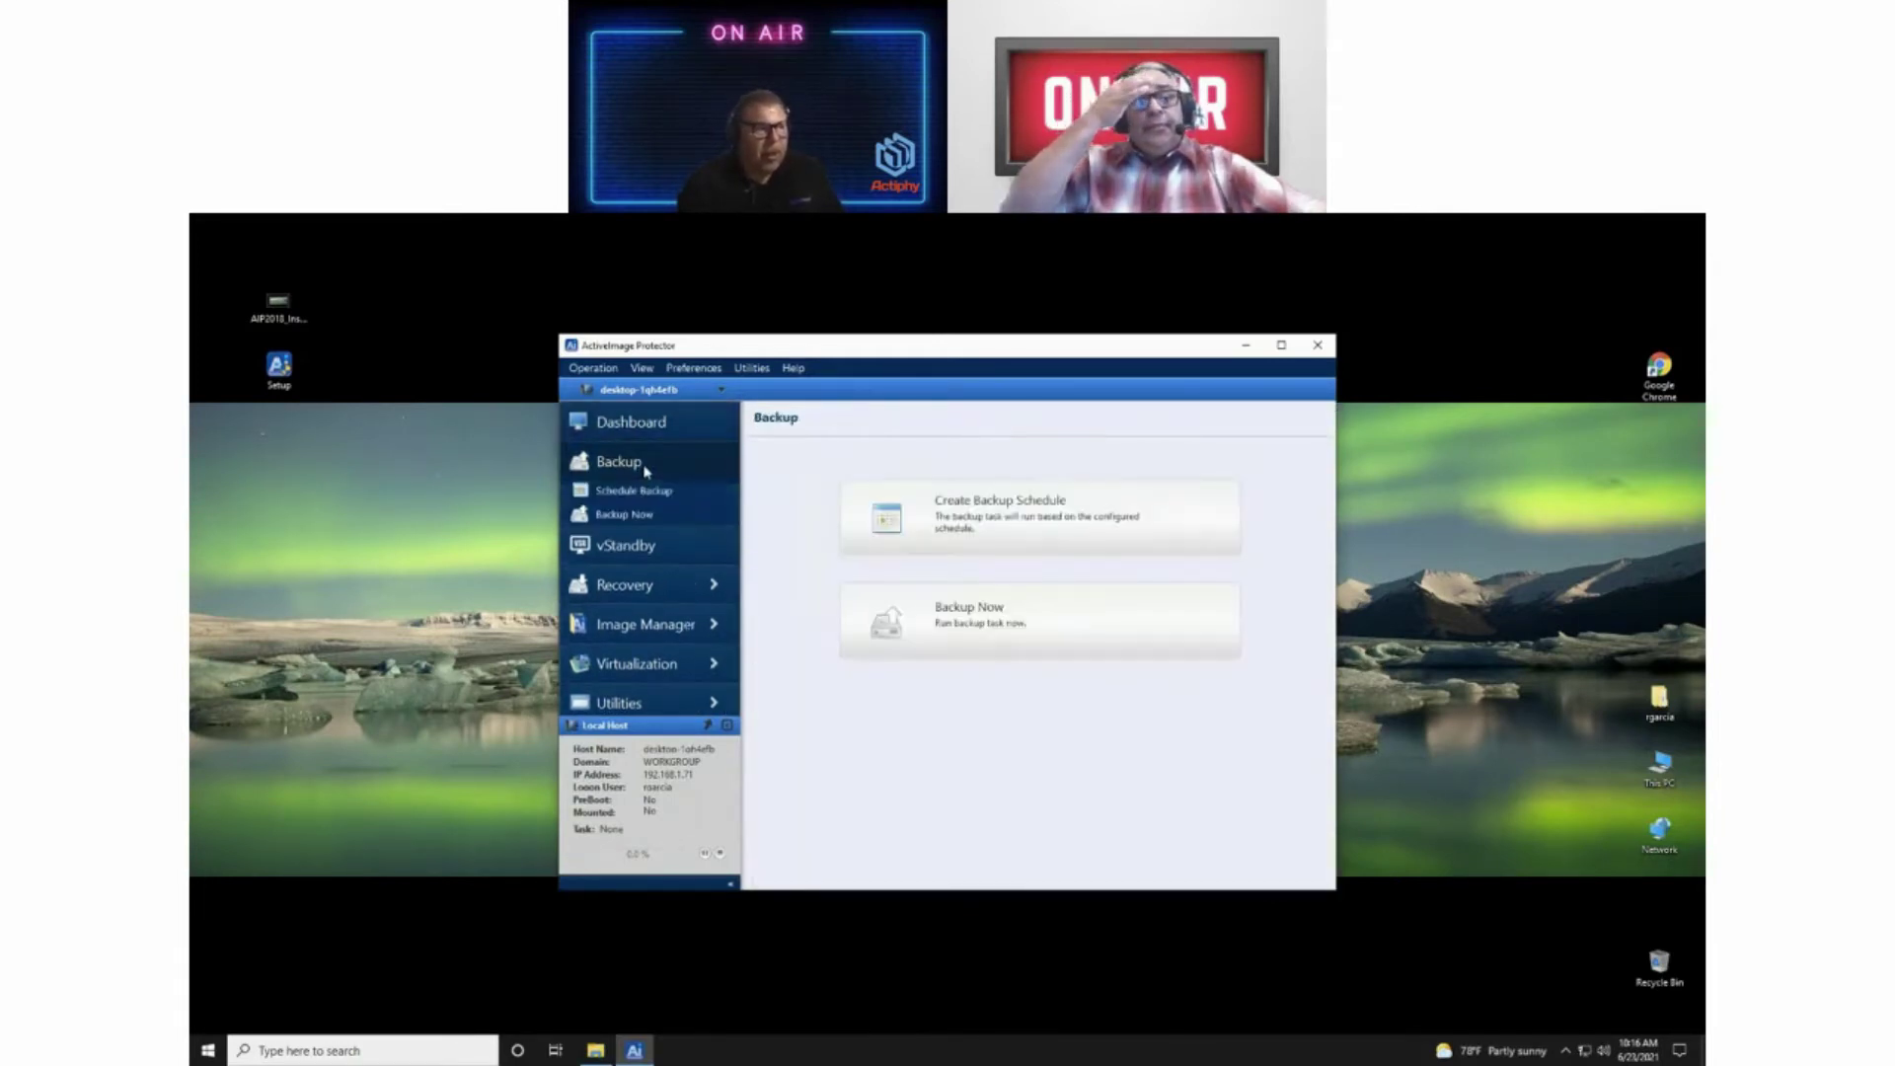
click(929, 507)
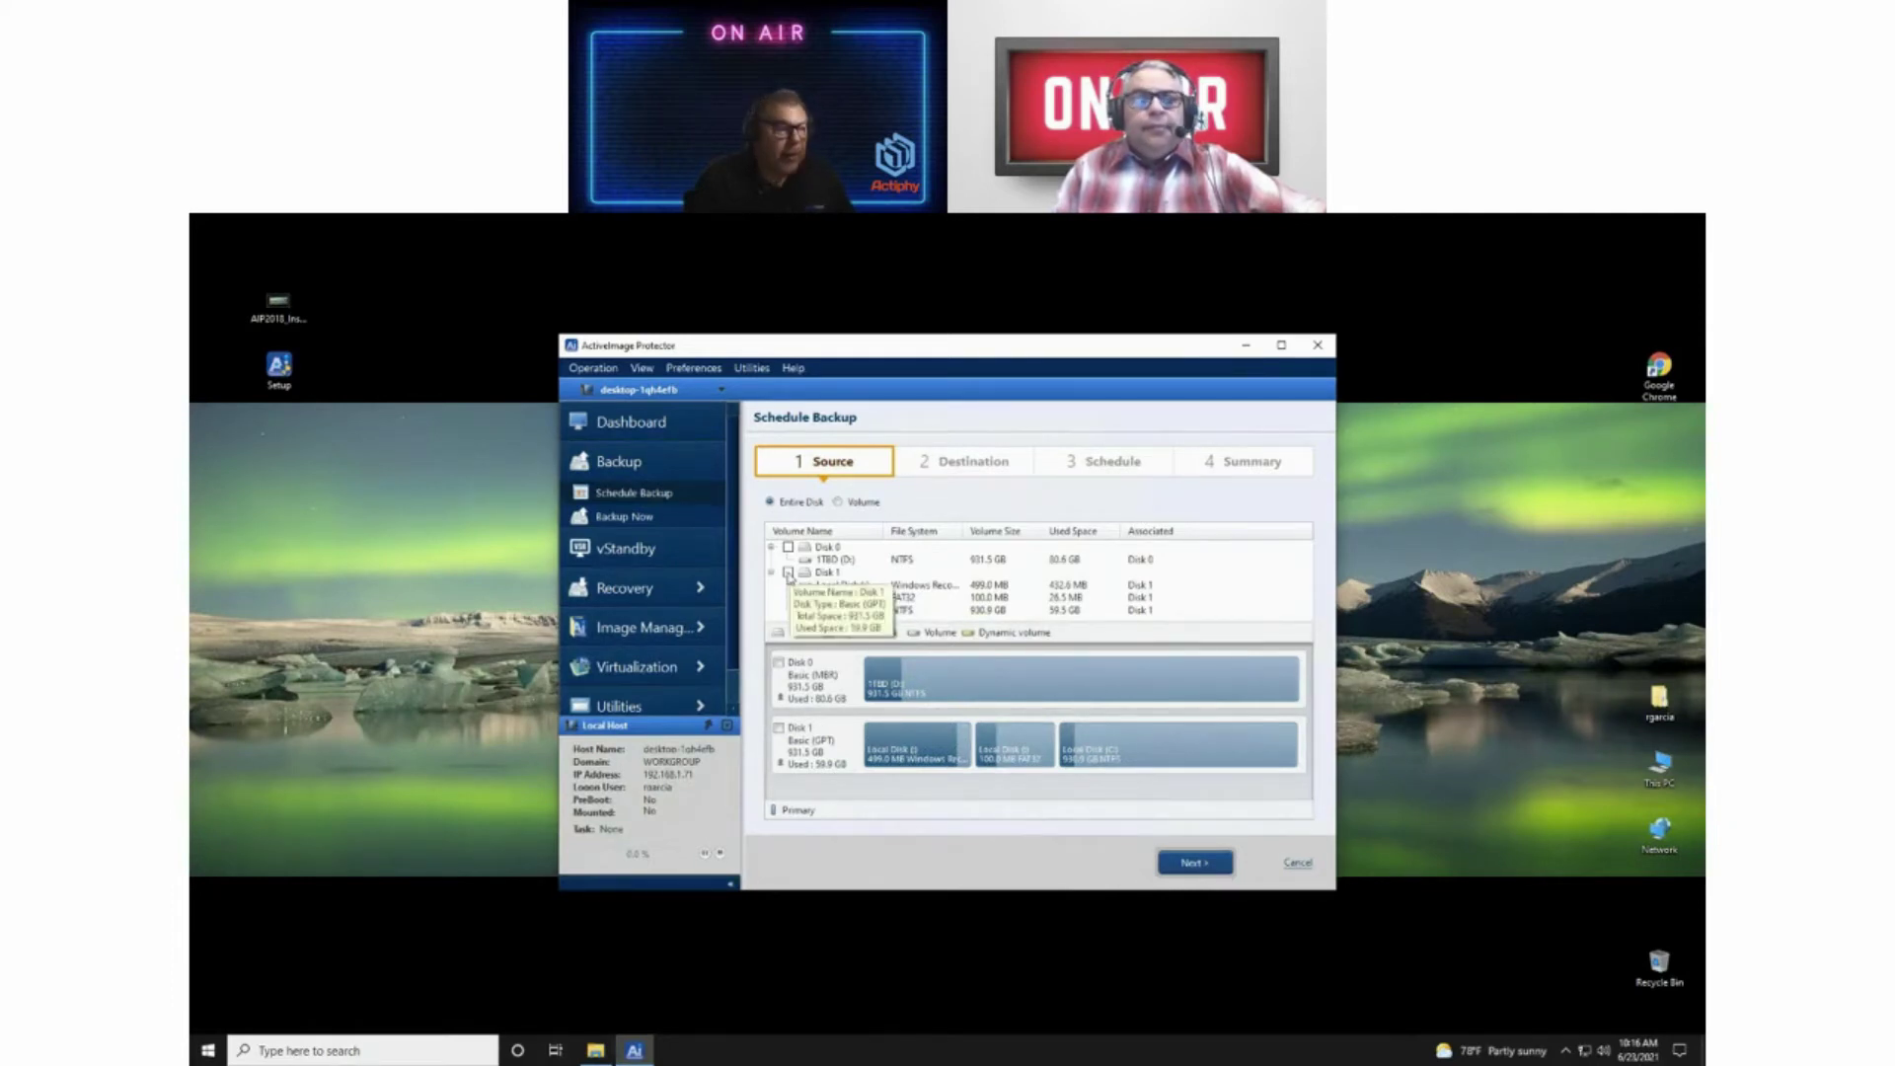
Step: Select the entire Disk 1 as the backup source
click(788, 575)
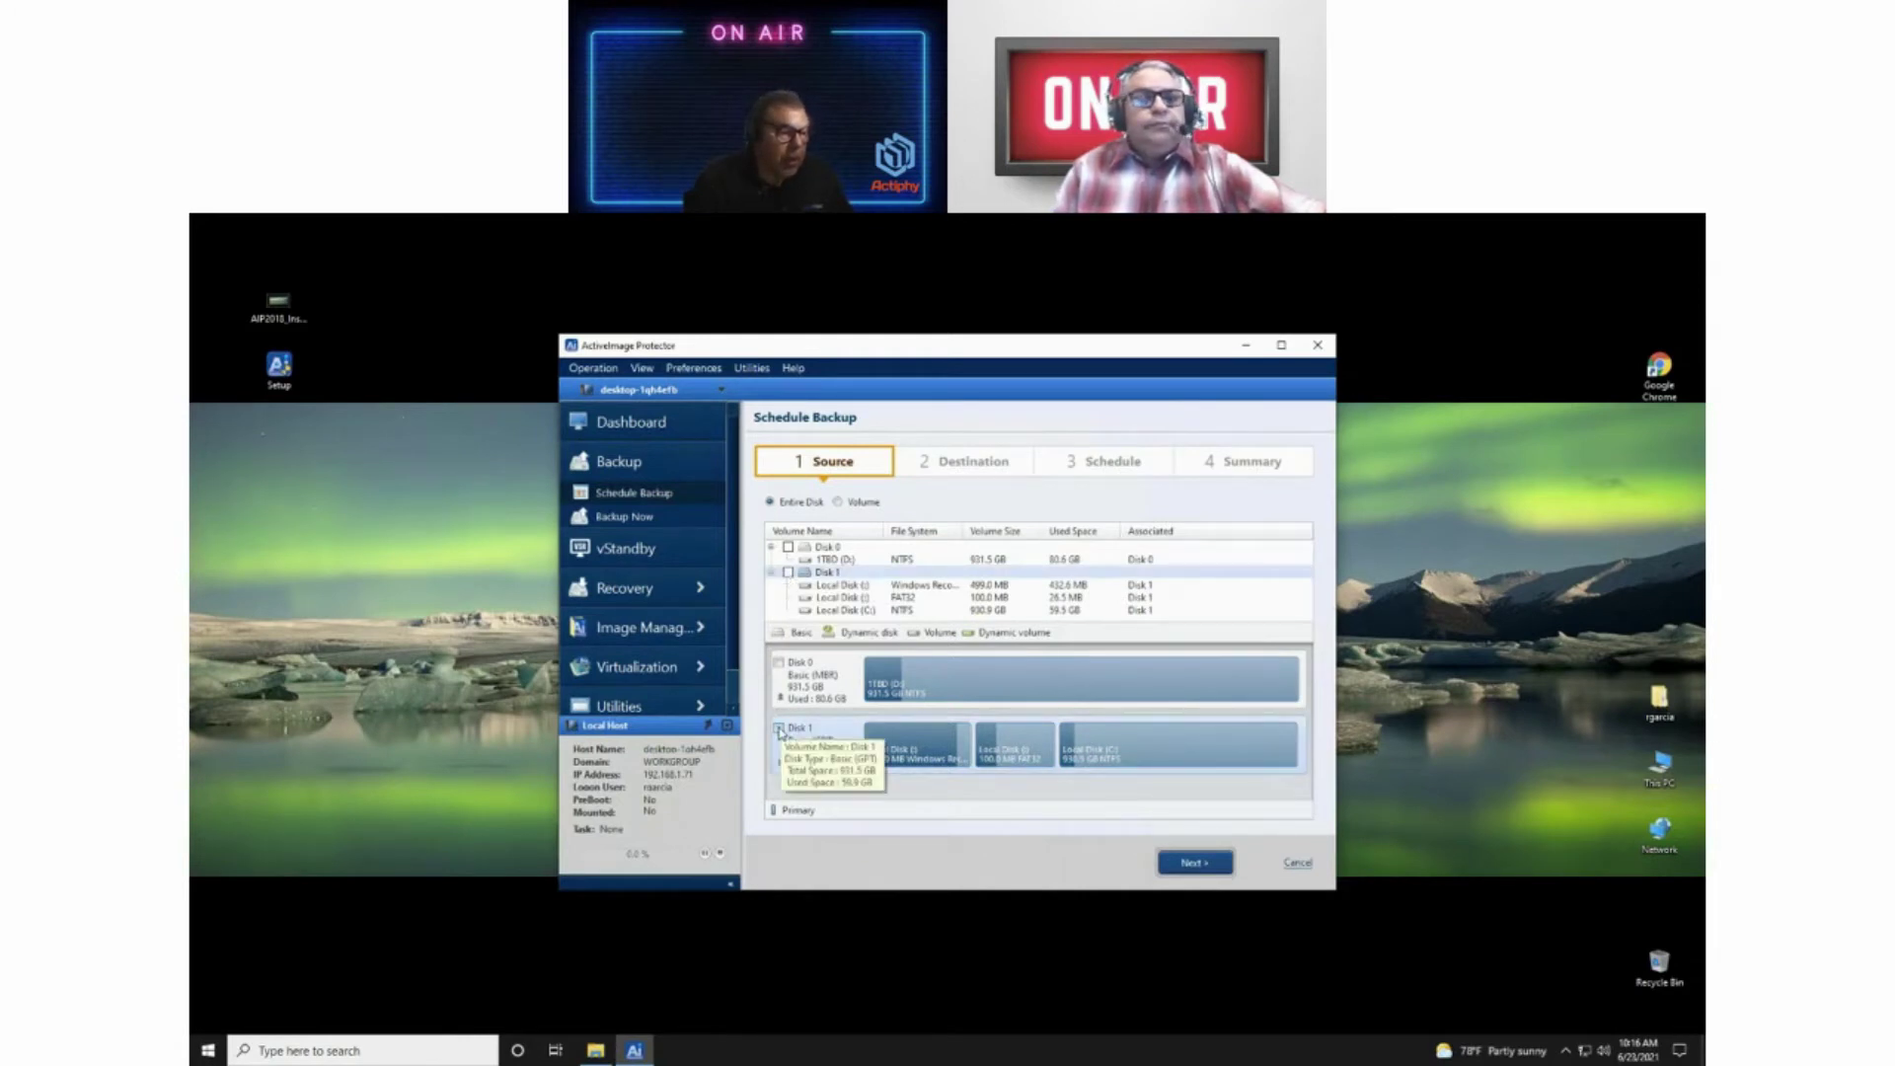
click(779, 732)
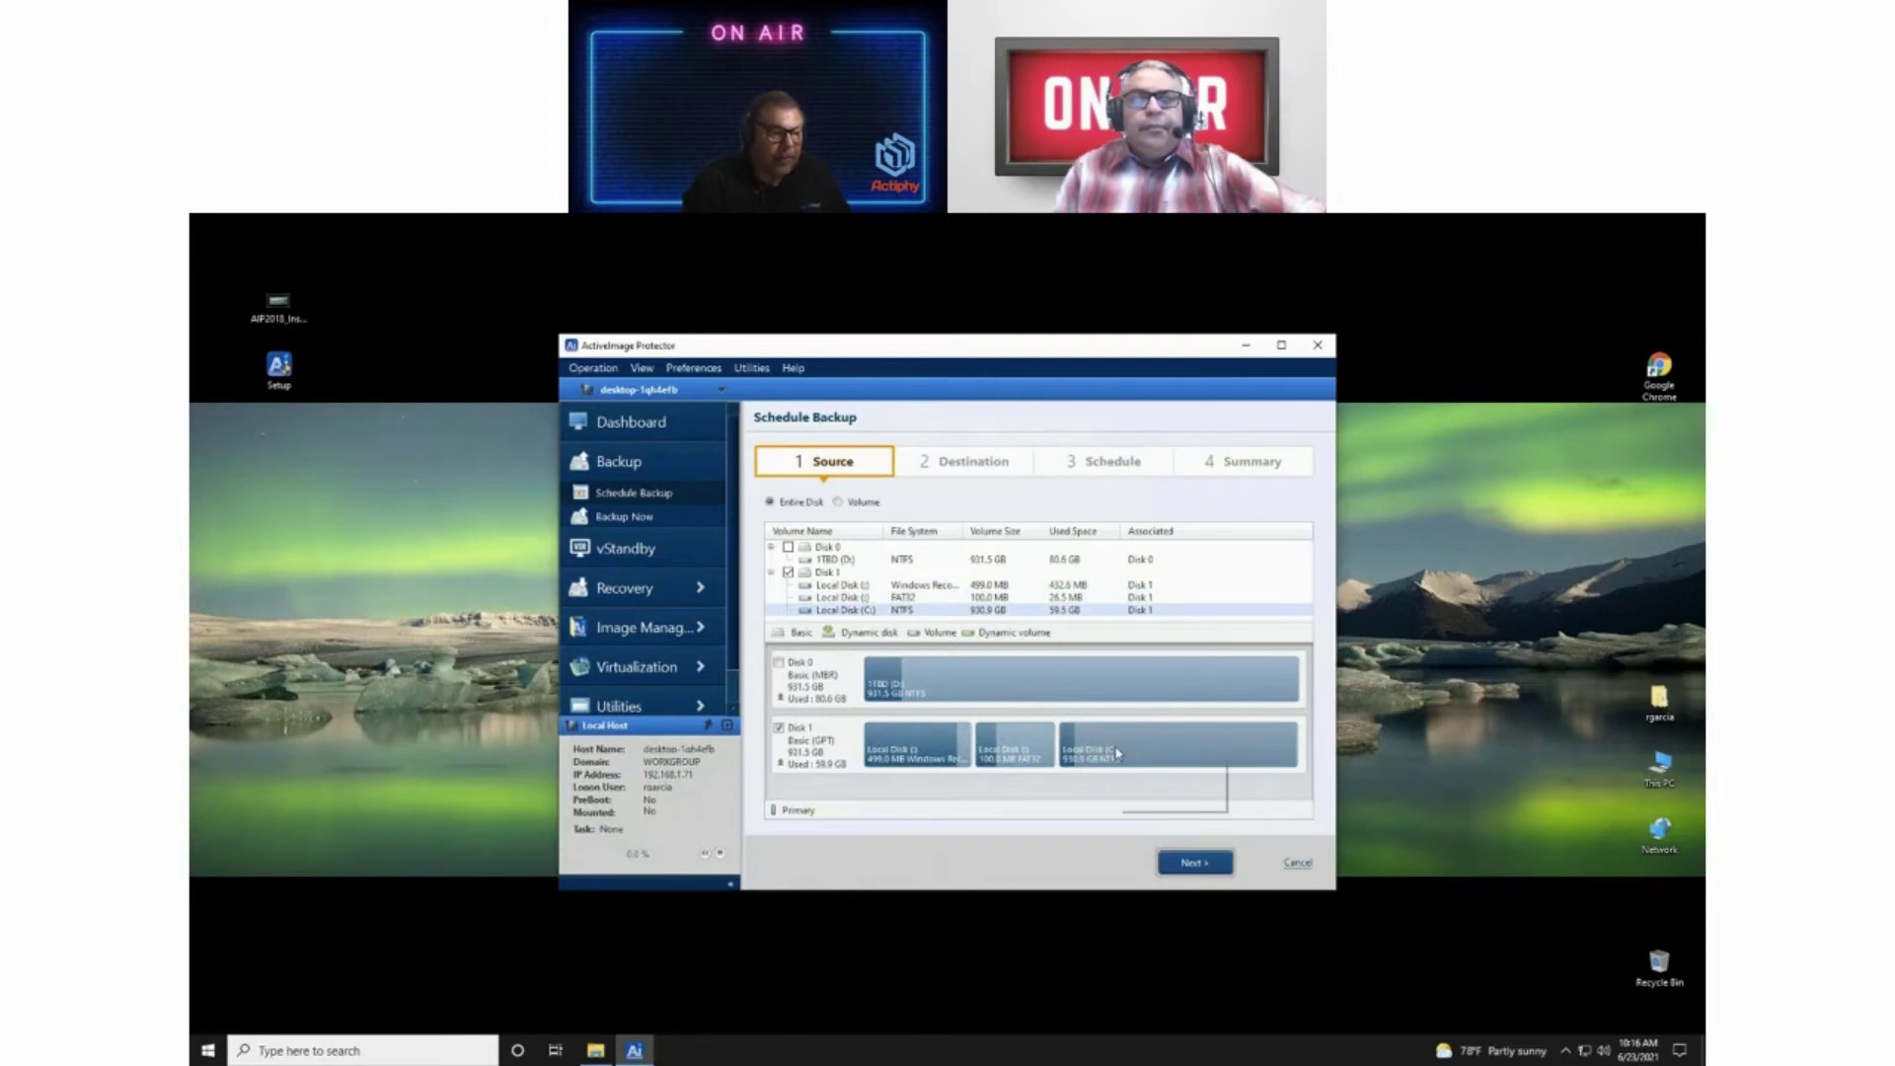
mouse_move(1118, 753)
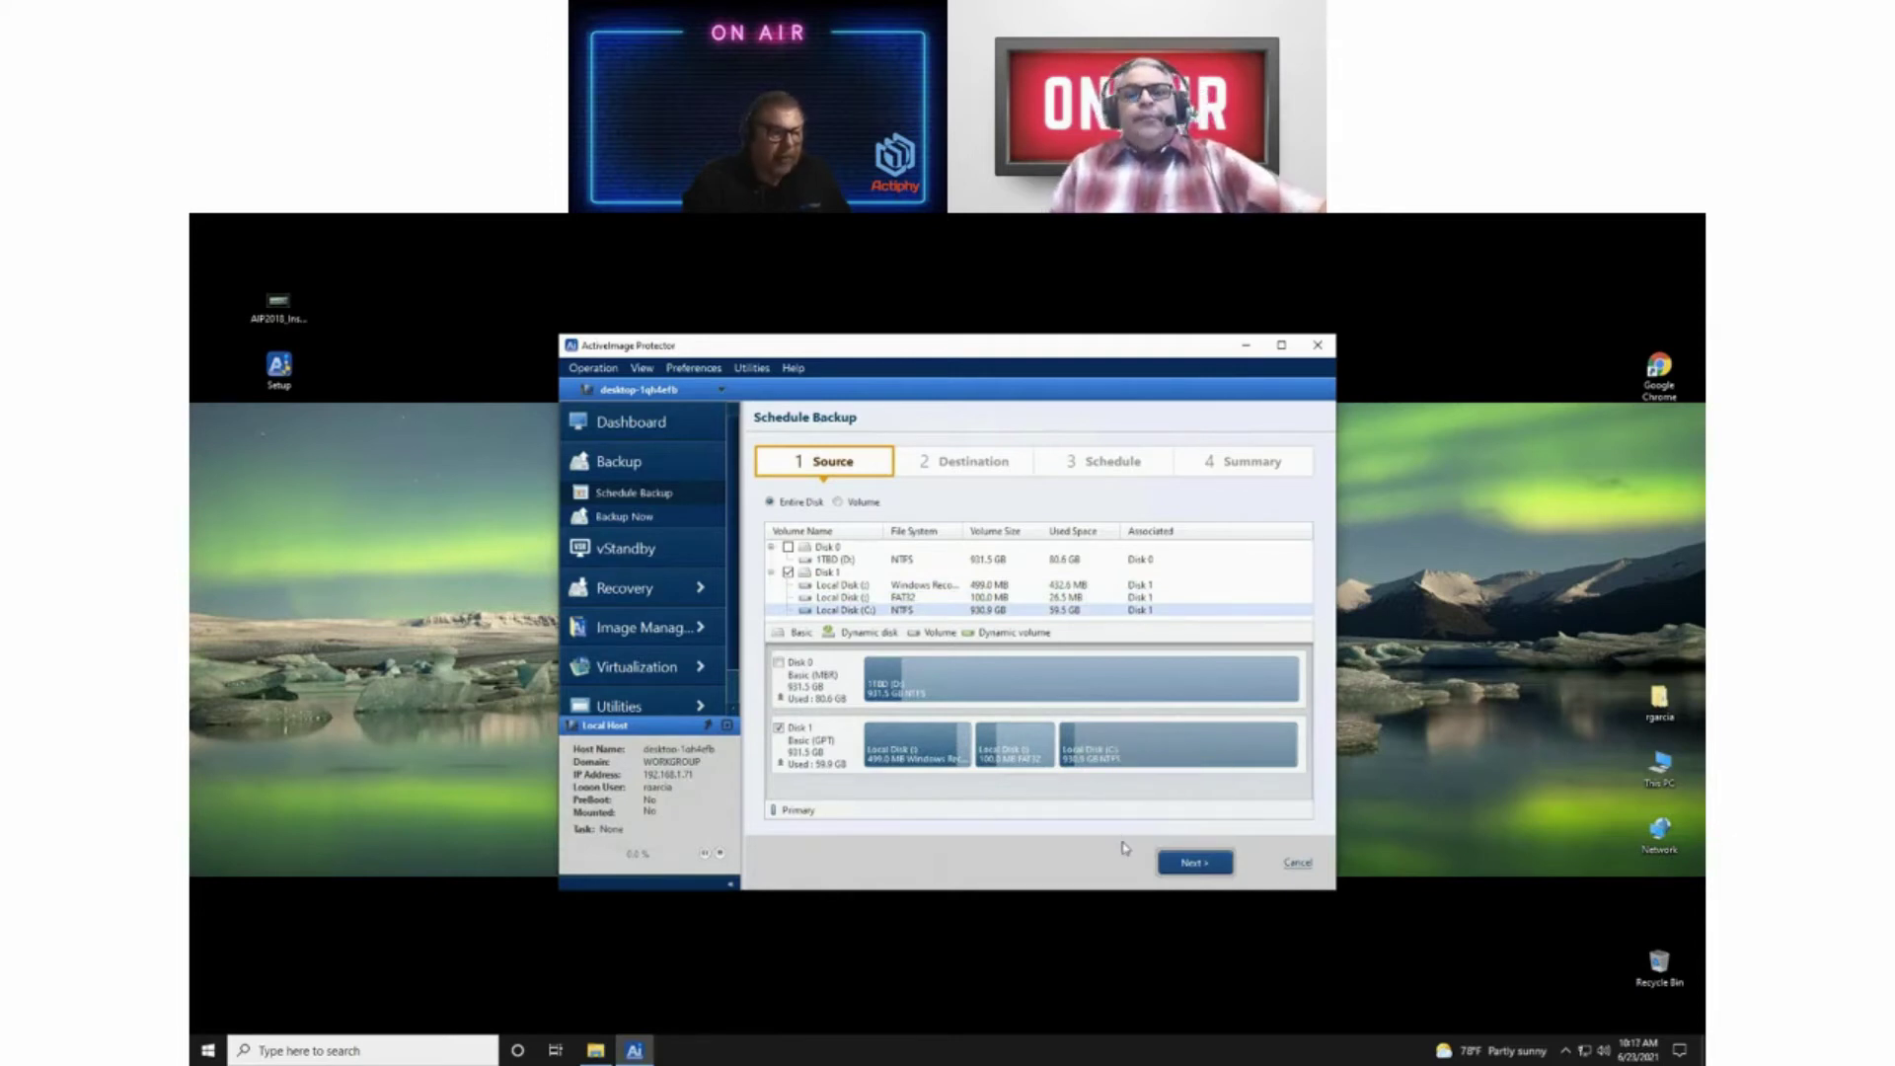
Step: Advance the Schedule Backup wizard from Source to the Destination step
click(1198, 864)
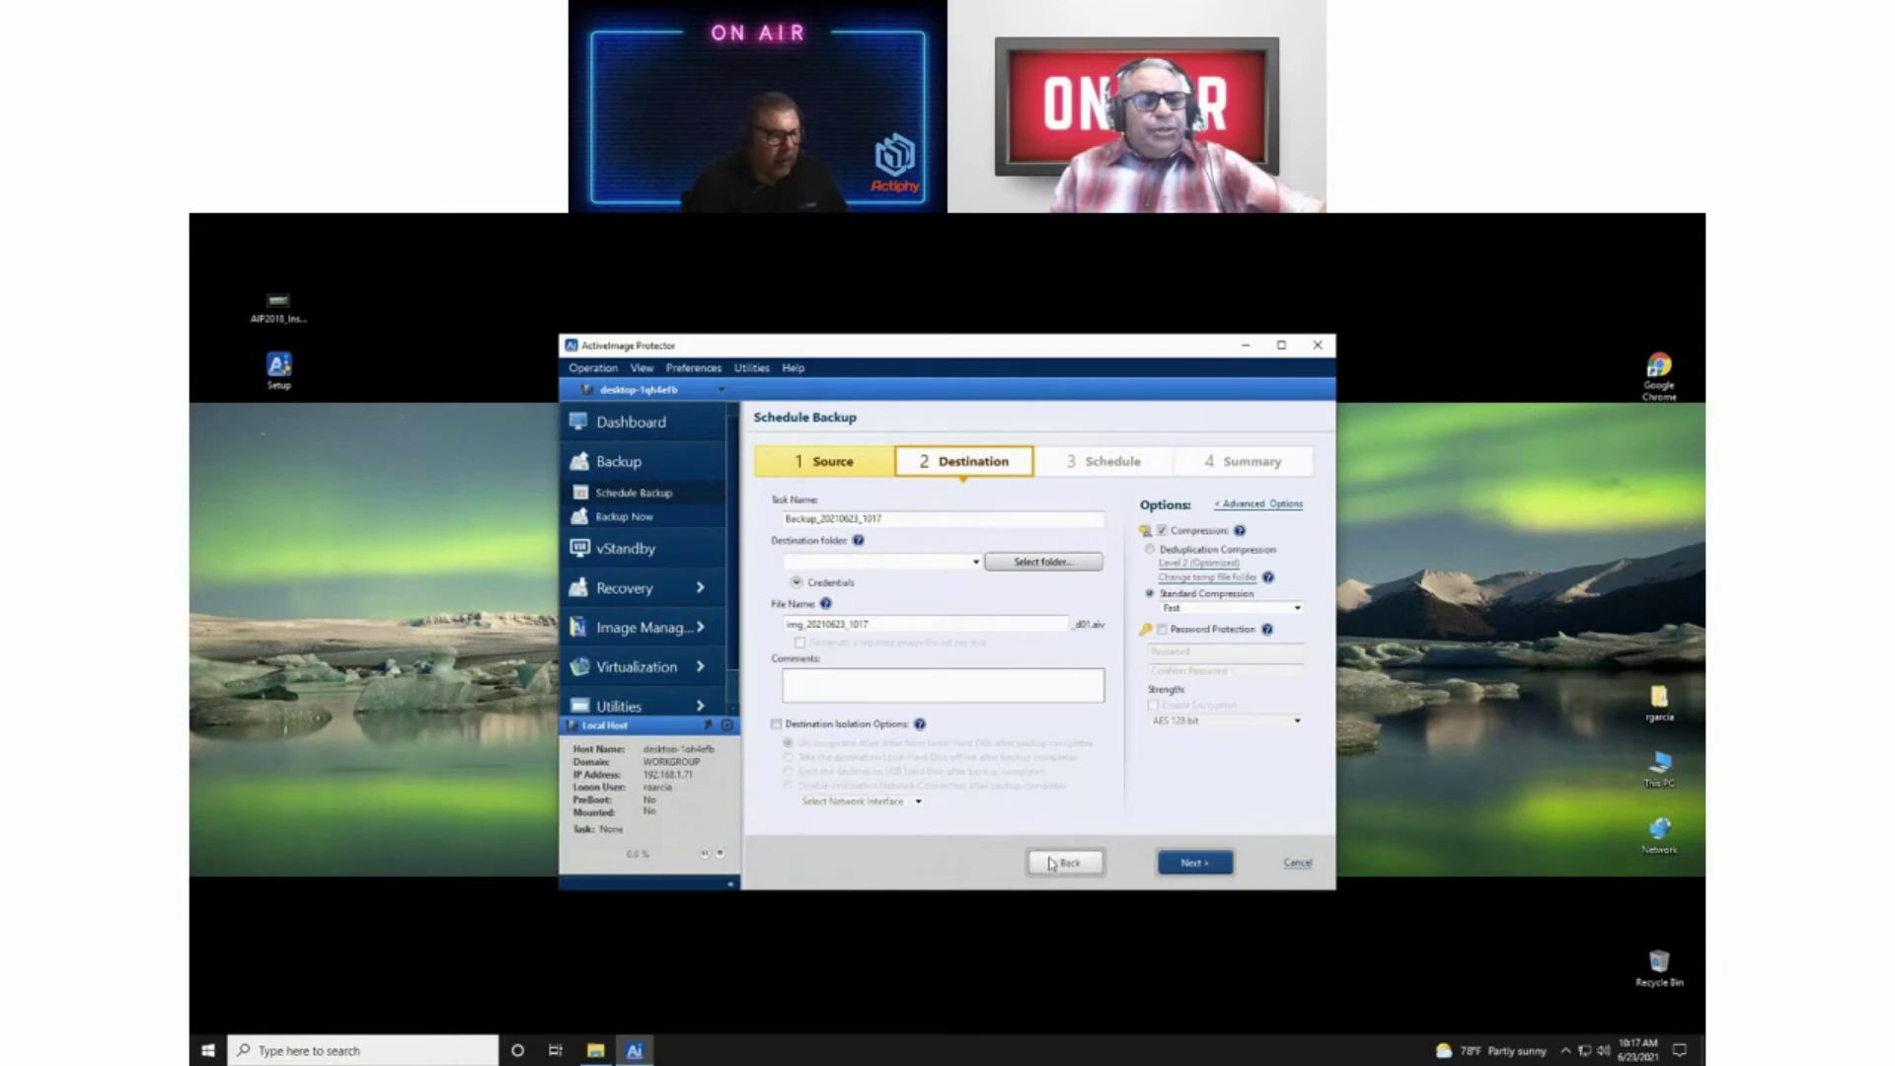
Step: Go back to the Source step and inspect Disk 1's partitions, including Local Disk (C:)
click(1065, 862)
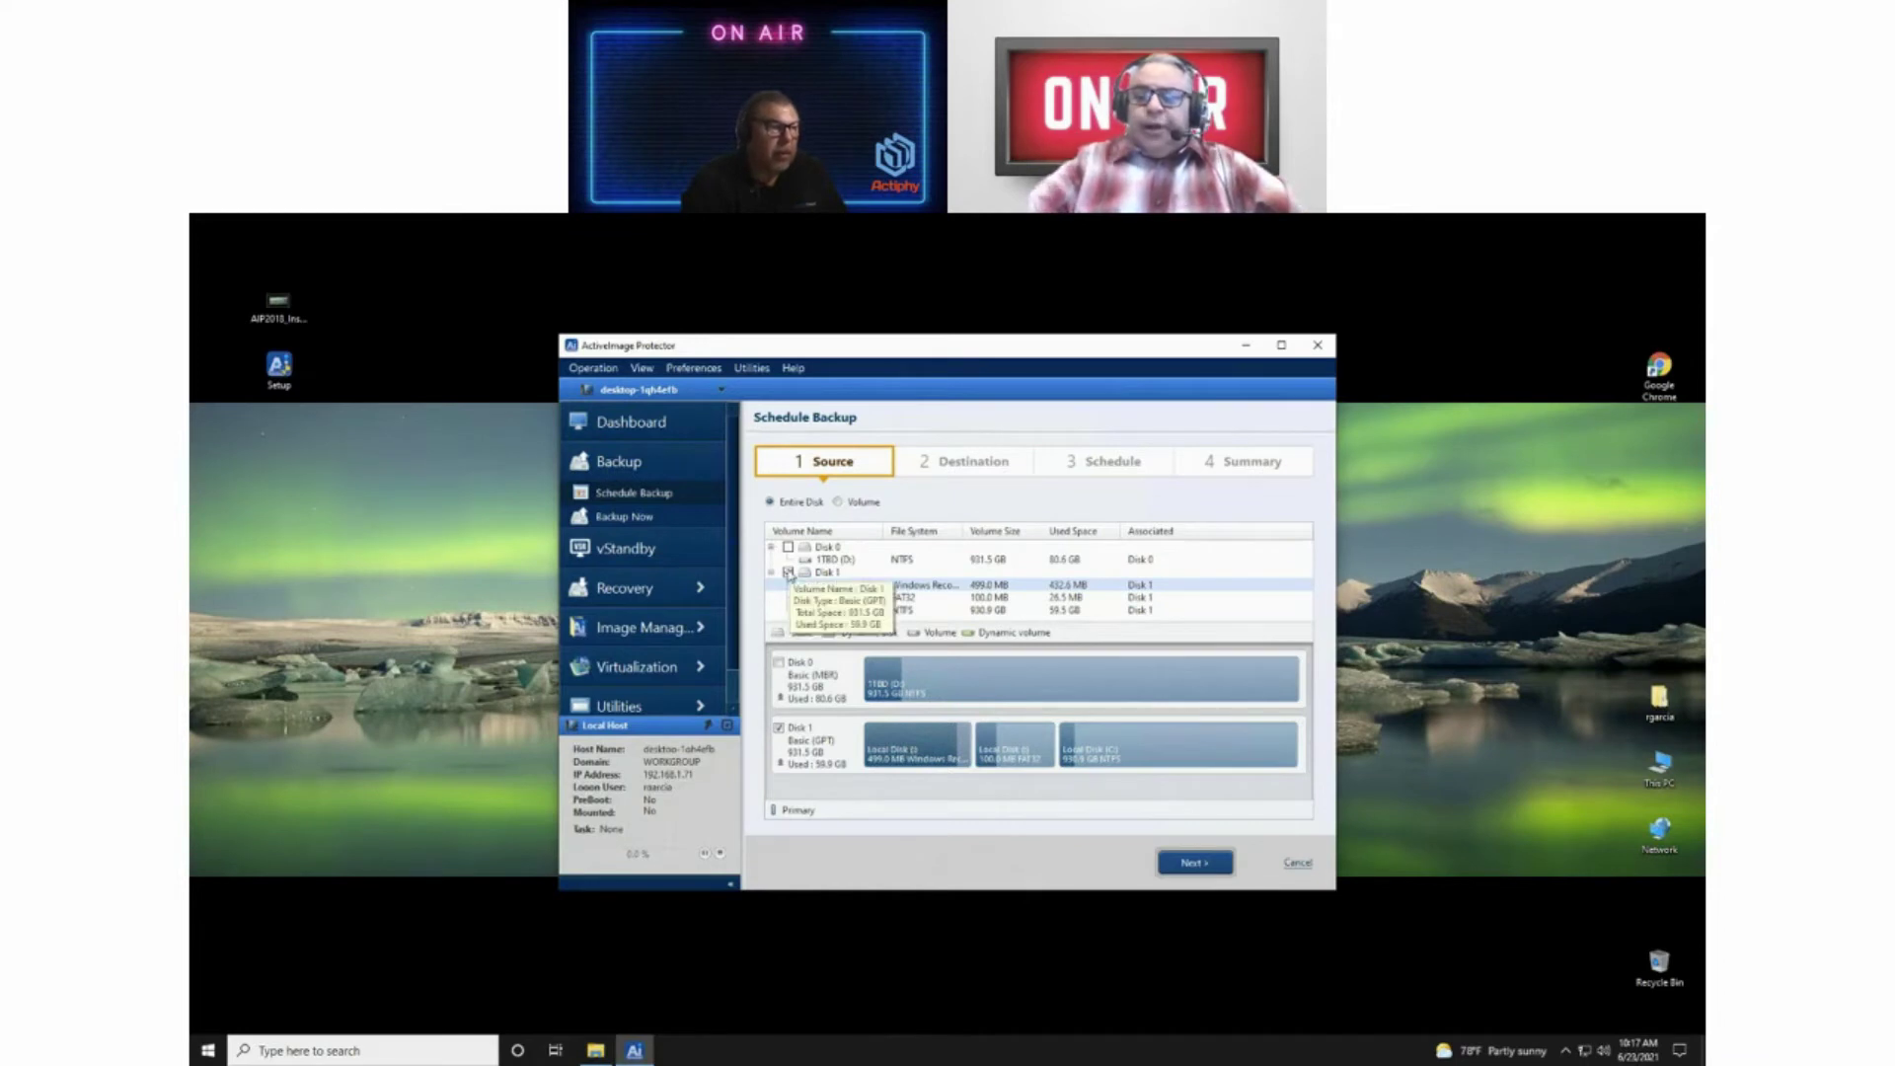
click(1131, 749)
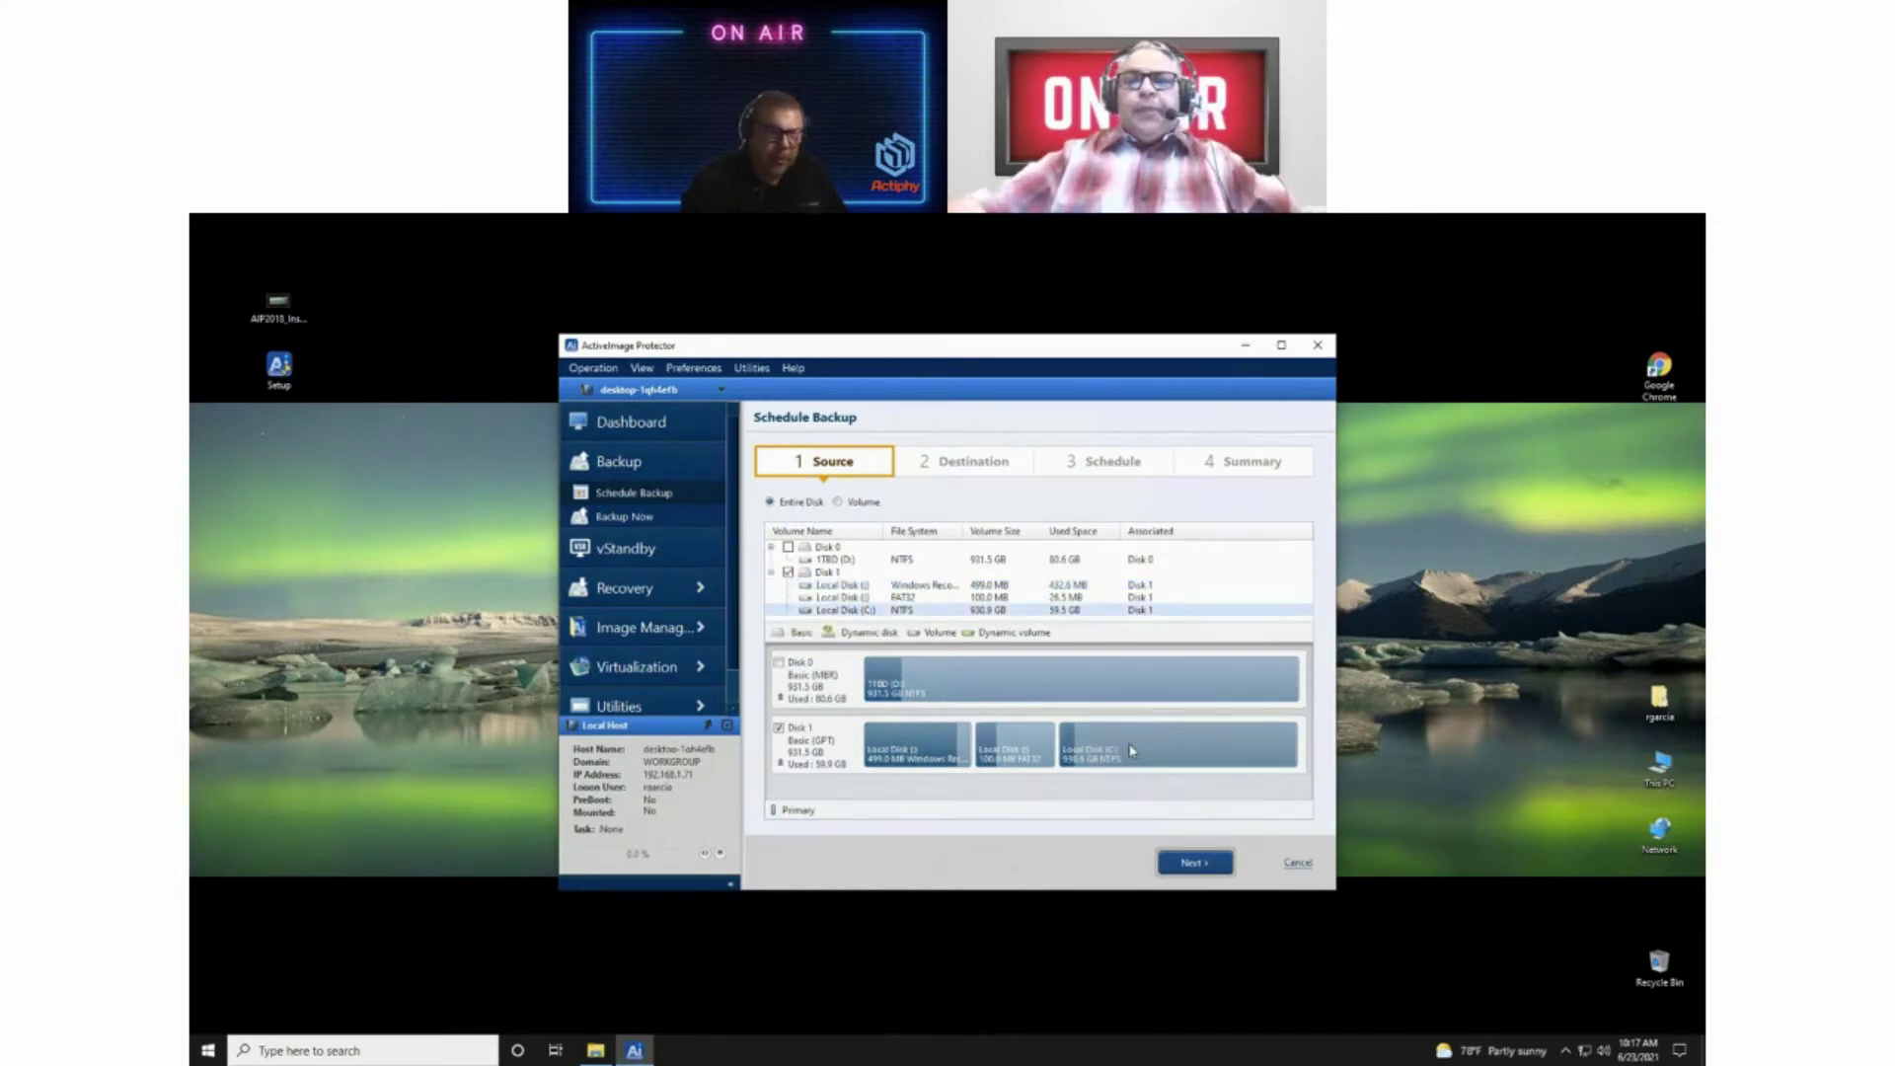
mouse_move(1132, 751)
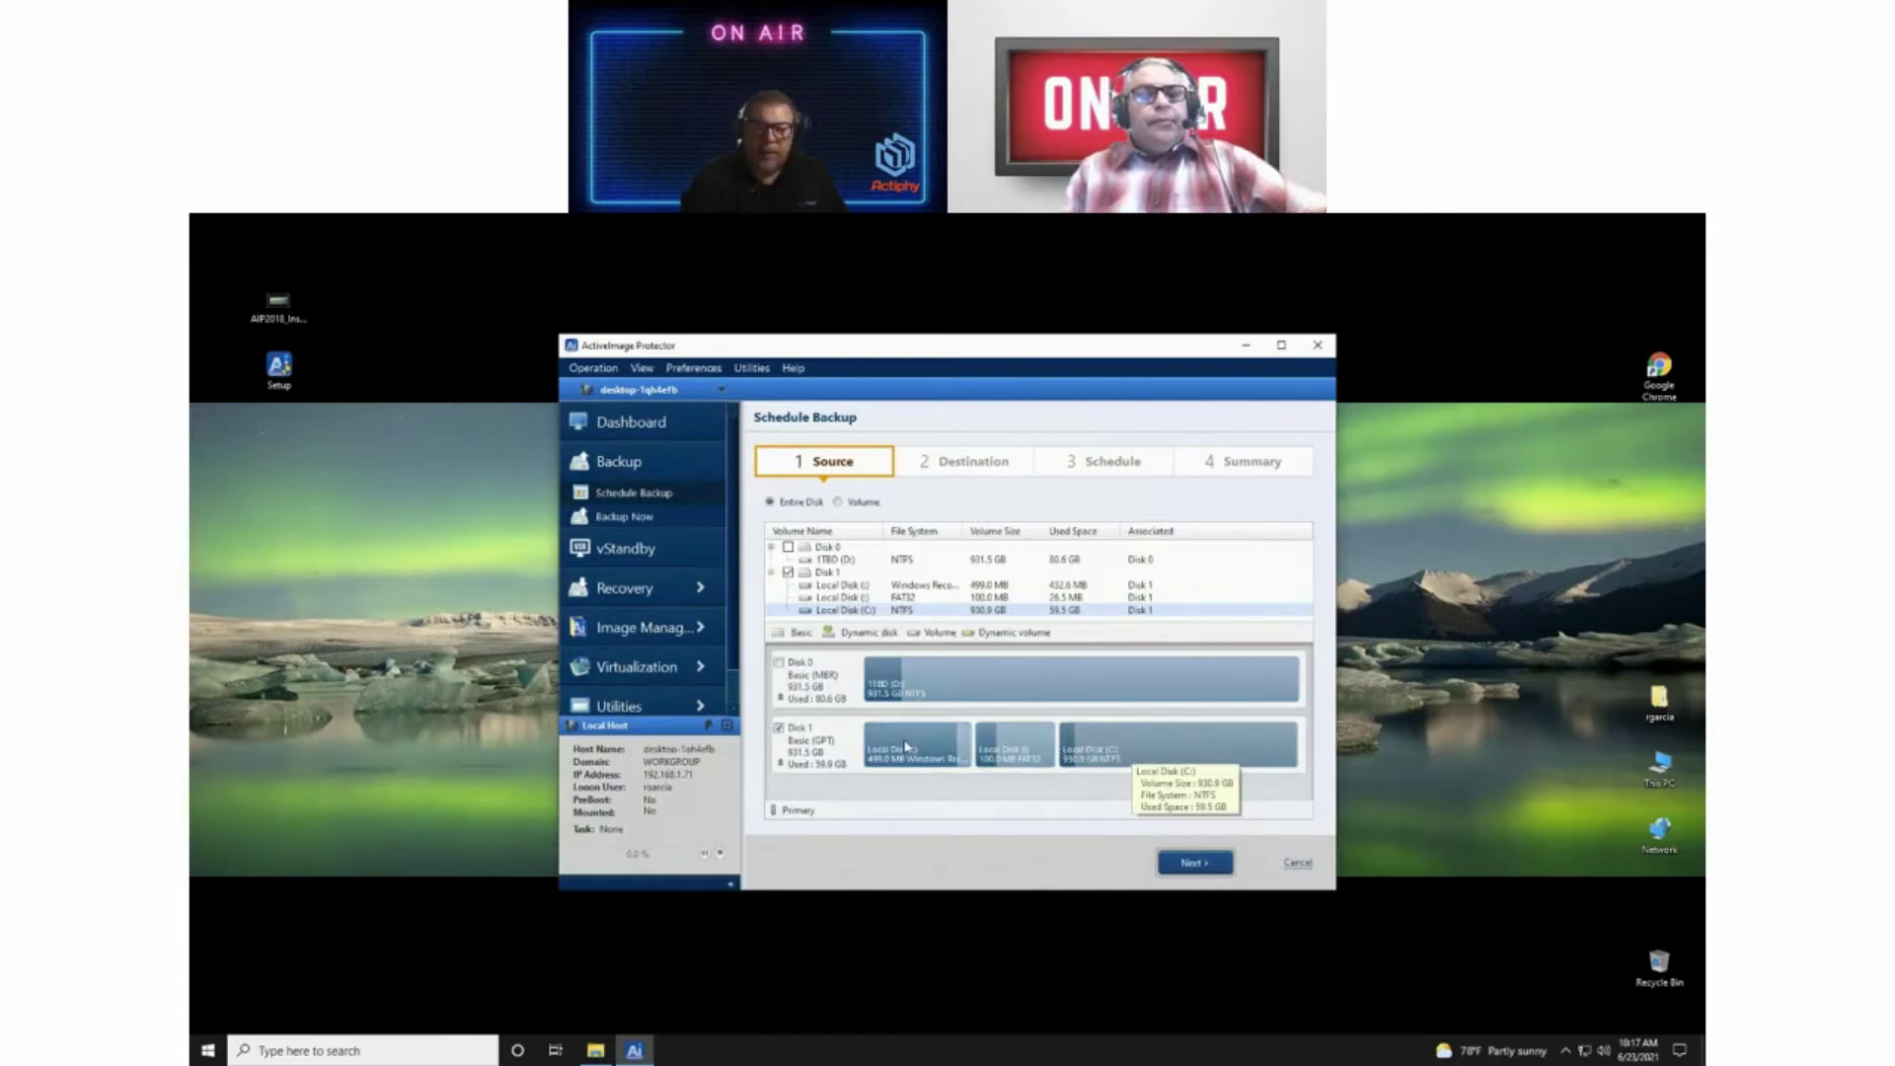
mouse_move(906, 748)
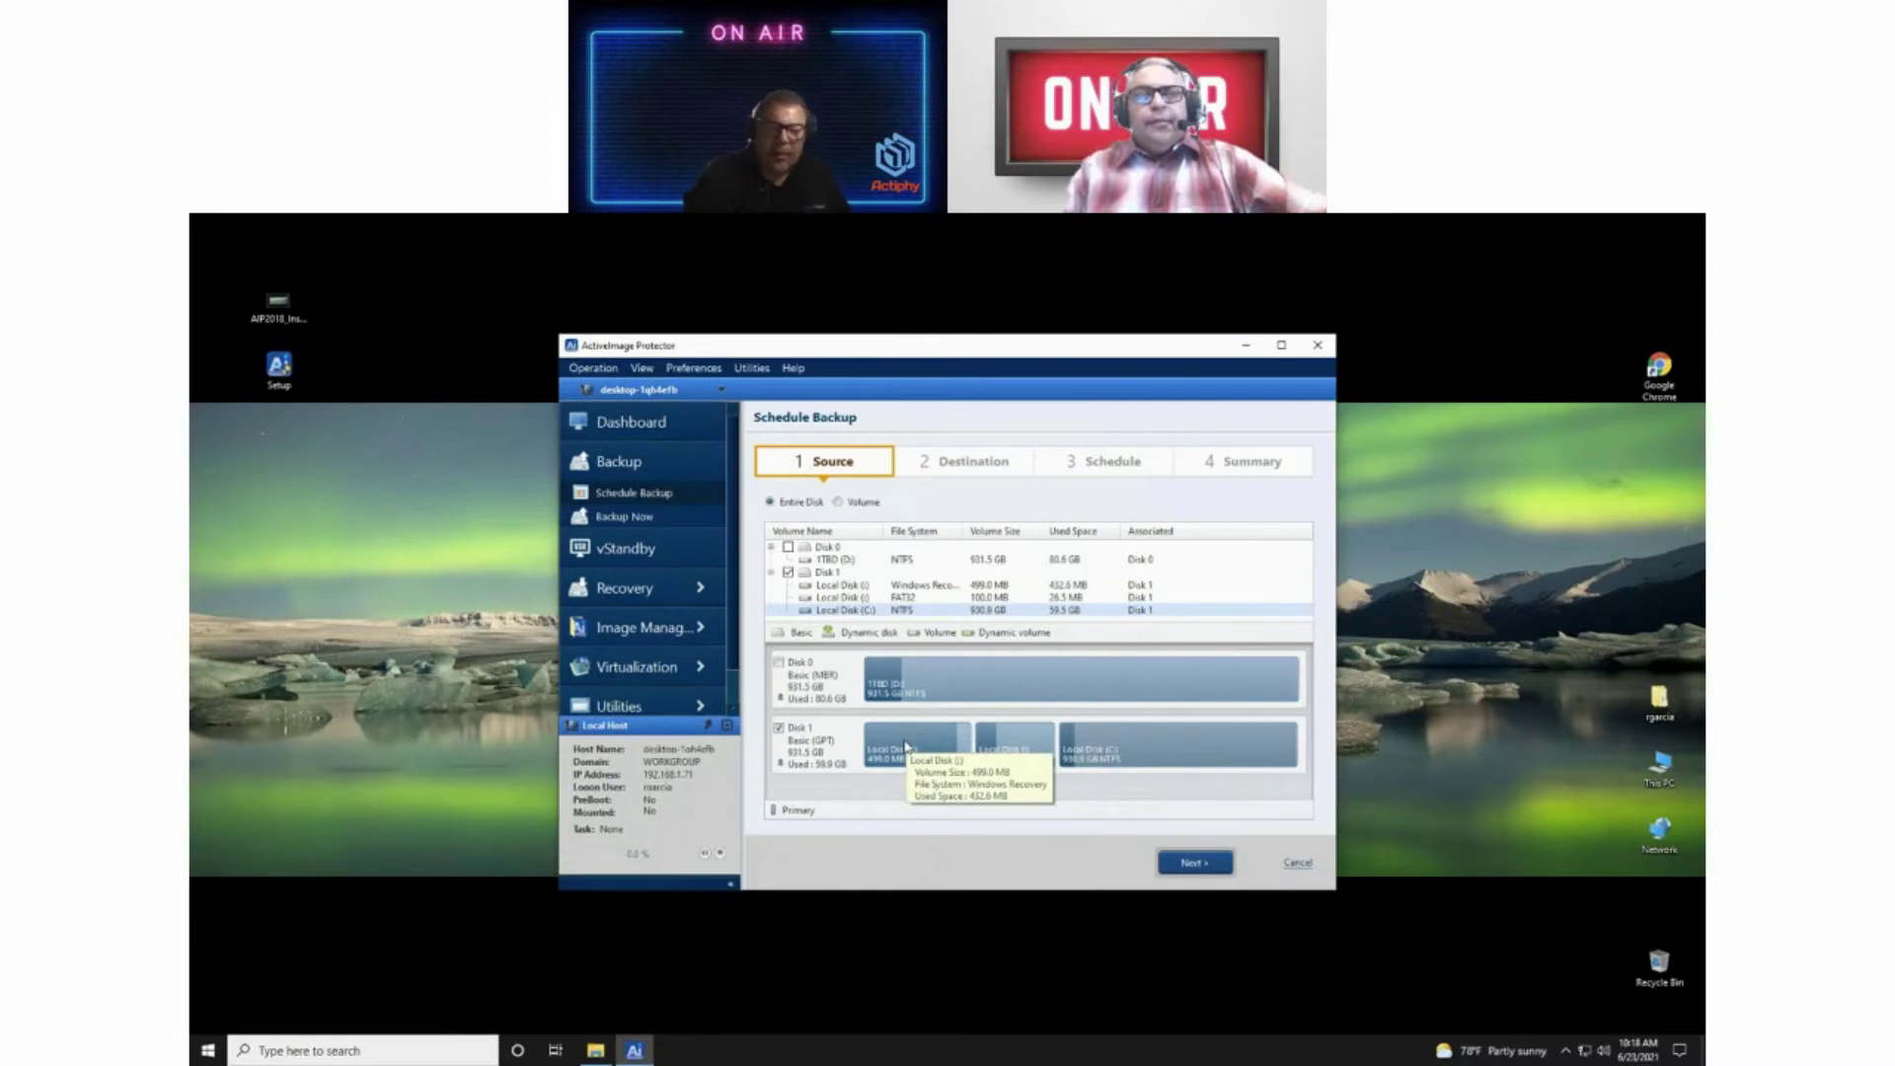
mouse_move(1024, 760)
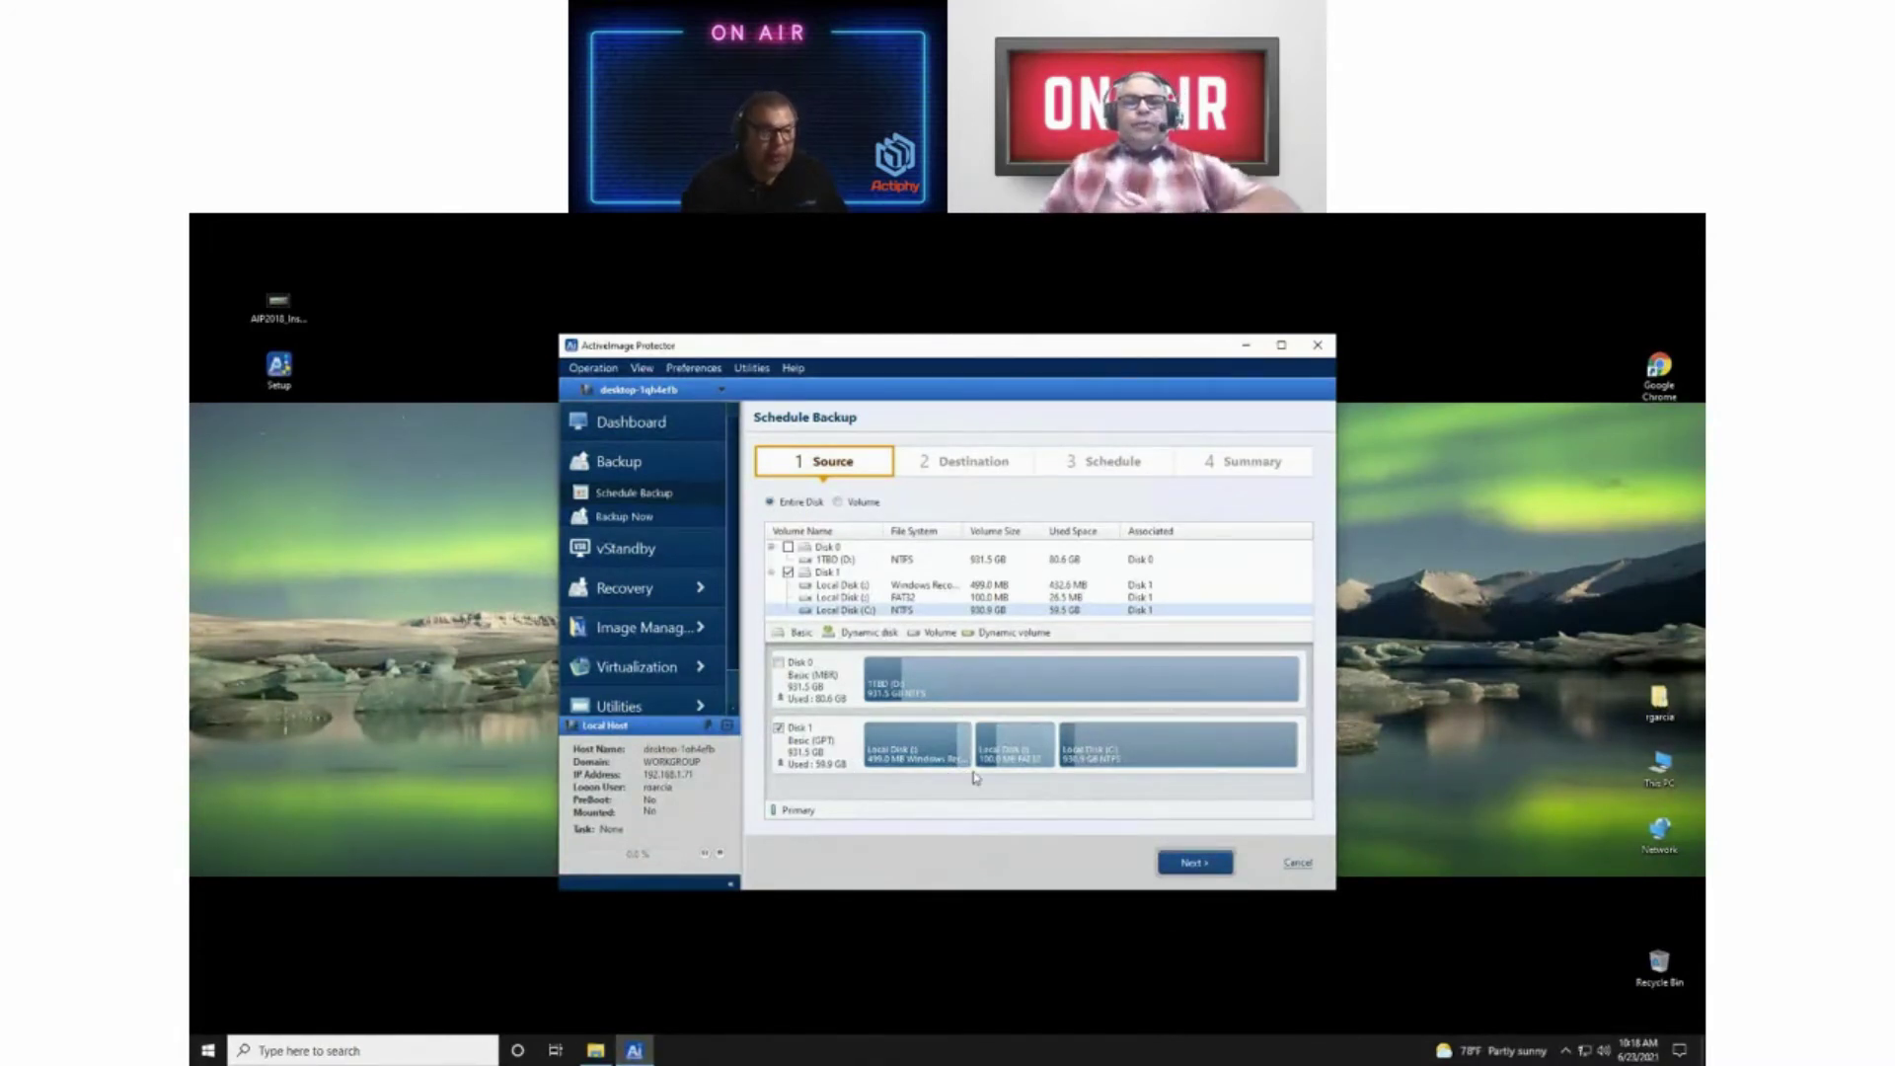
Step: Advance to the Destination step and prefix the task name with 'System_' (System_Backup_20210623_1018)
click(1195, 864)
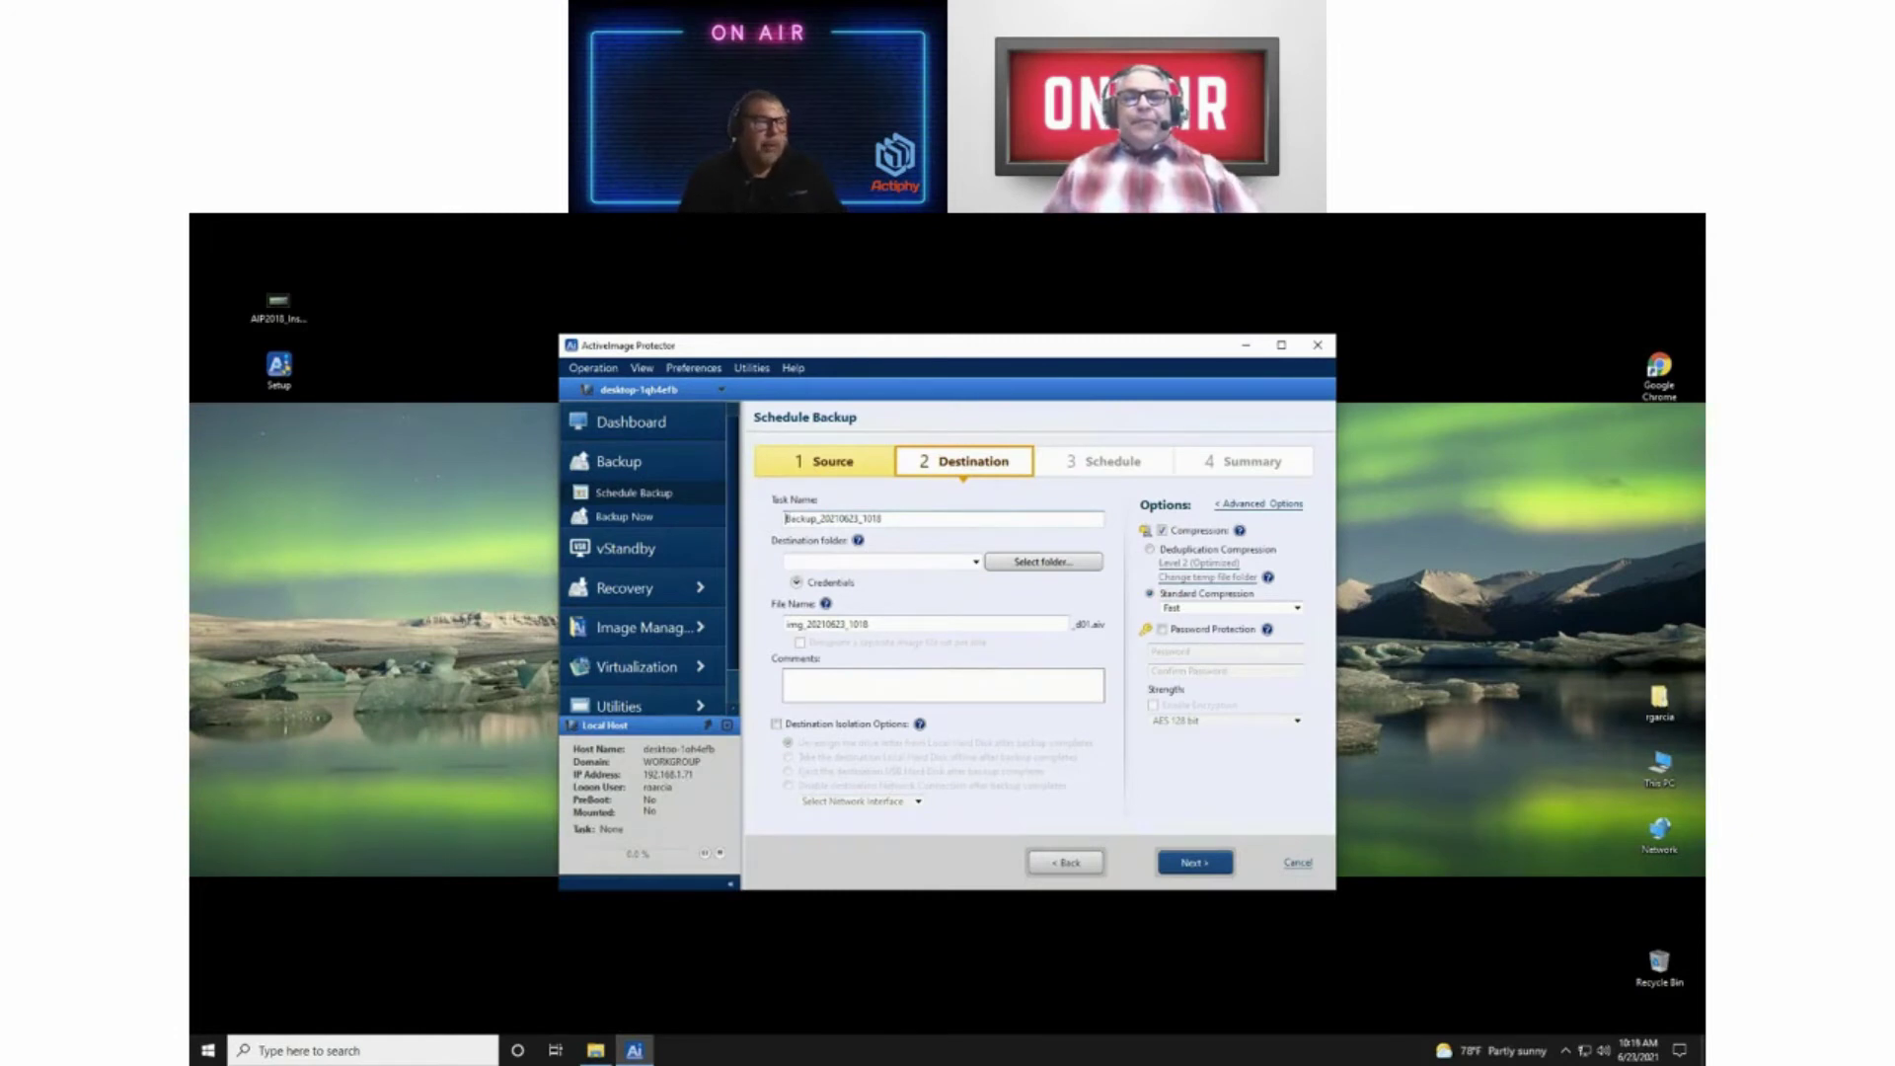
click(787, 519)
text(Sys)
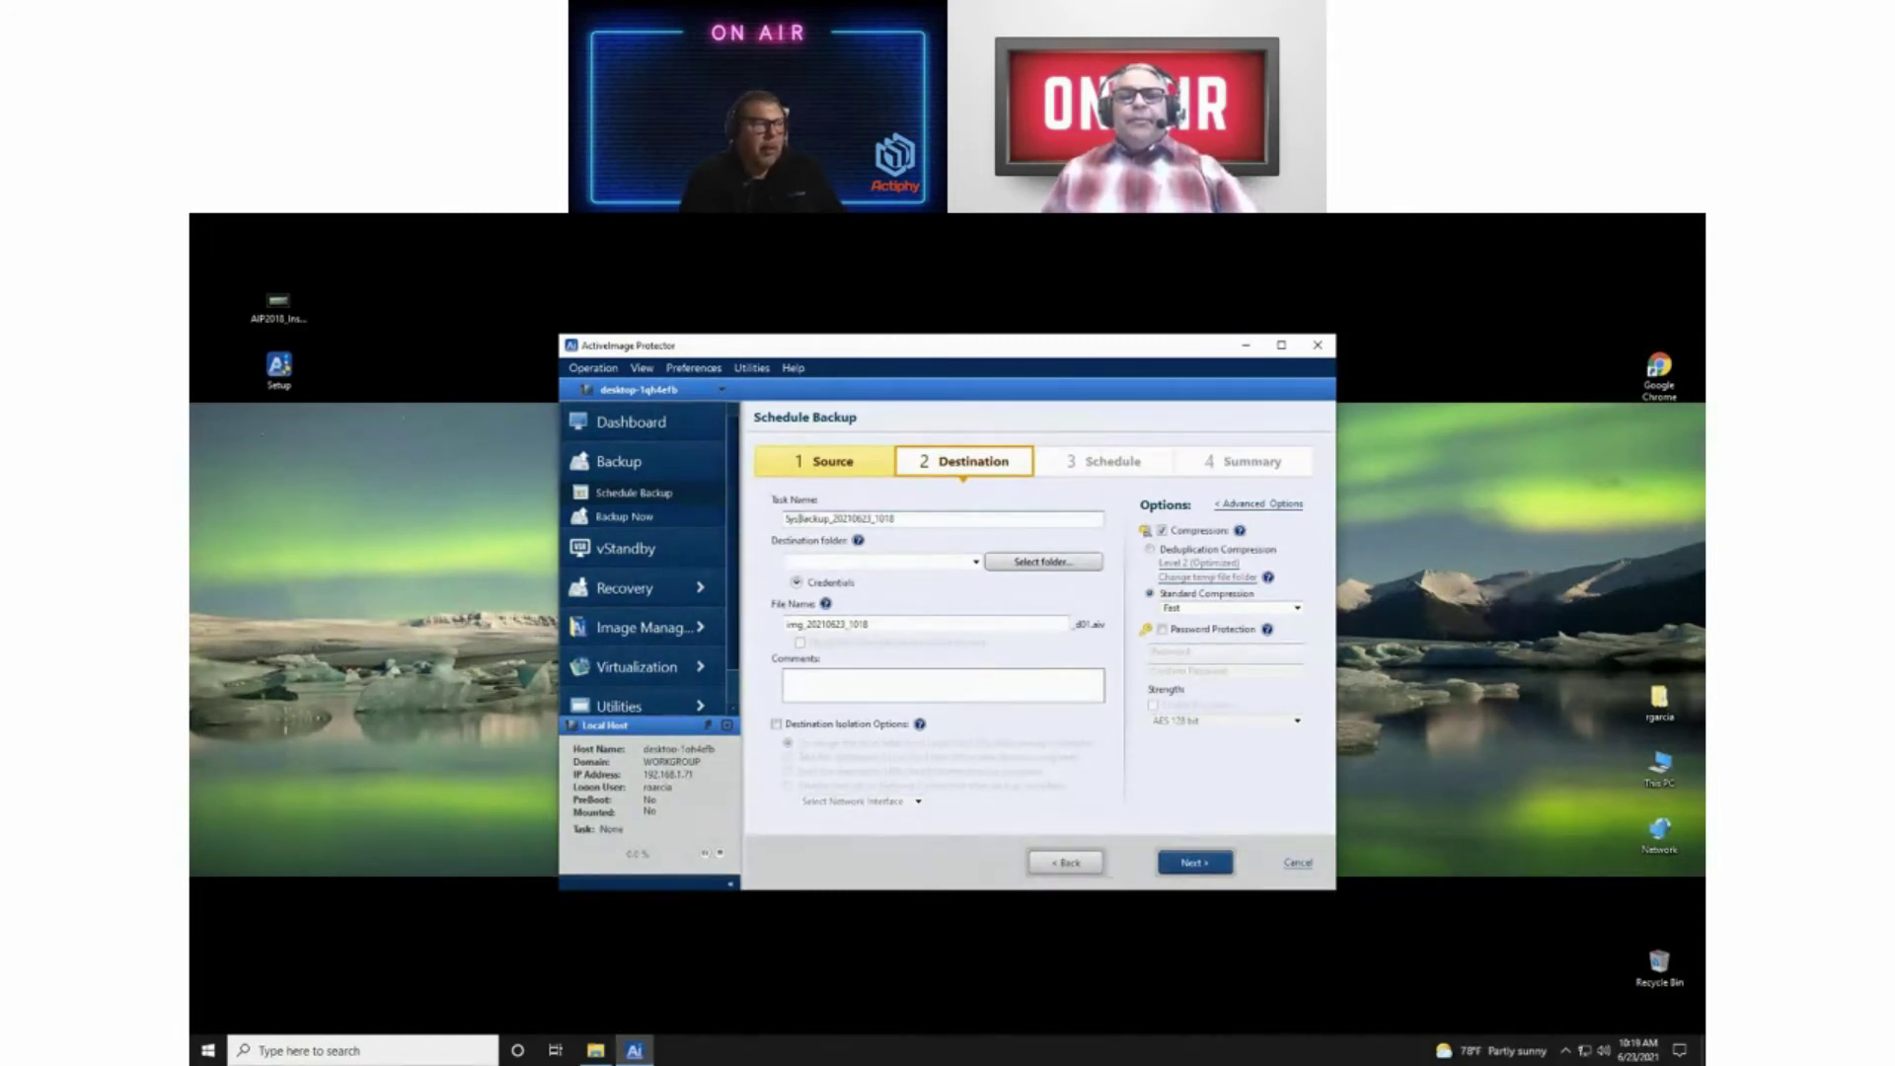
text(tem_)
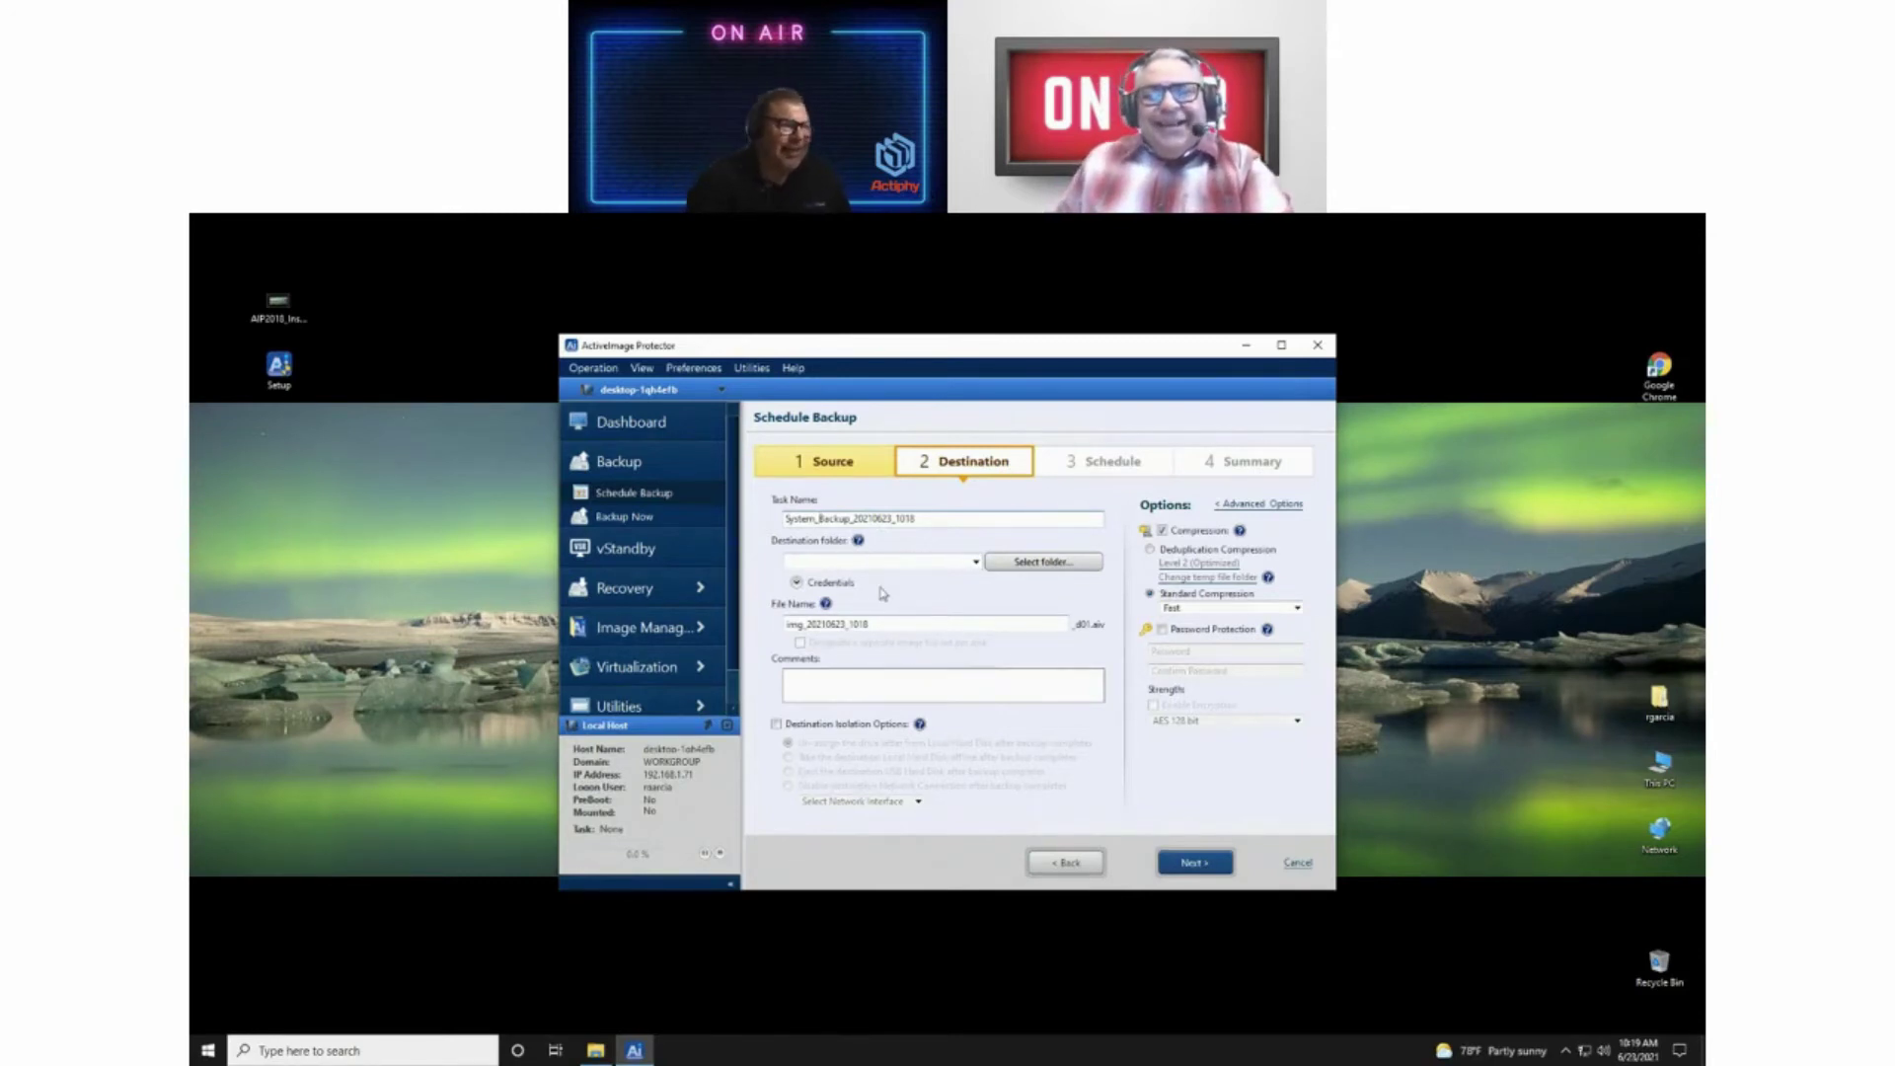
click(975, 564)
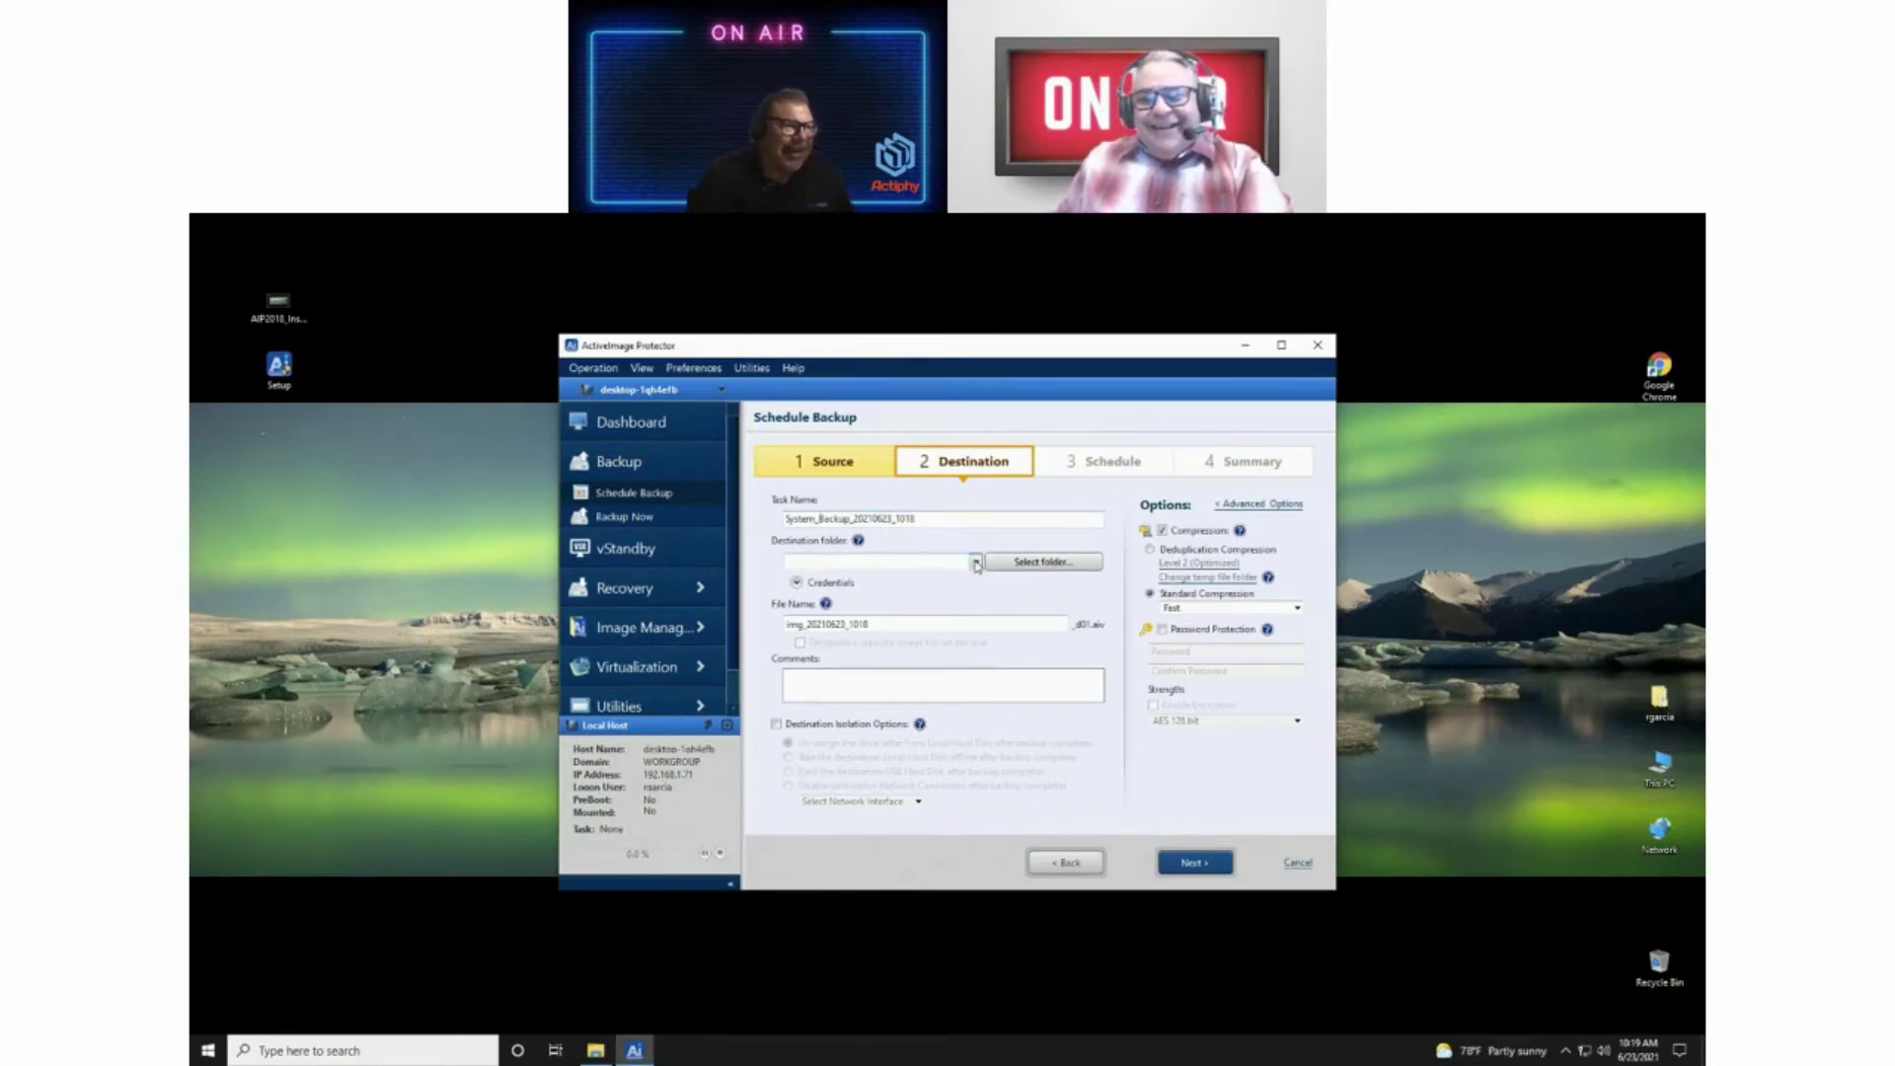
Step: Connect to the Scratch (Z:) share with the user's credentials and select its Backup folder as destination
click(1043, 567)
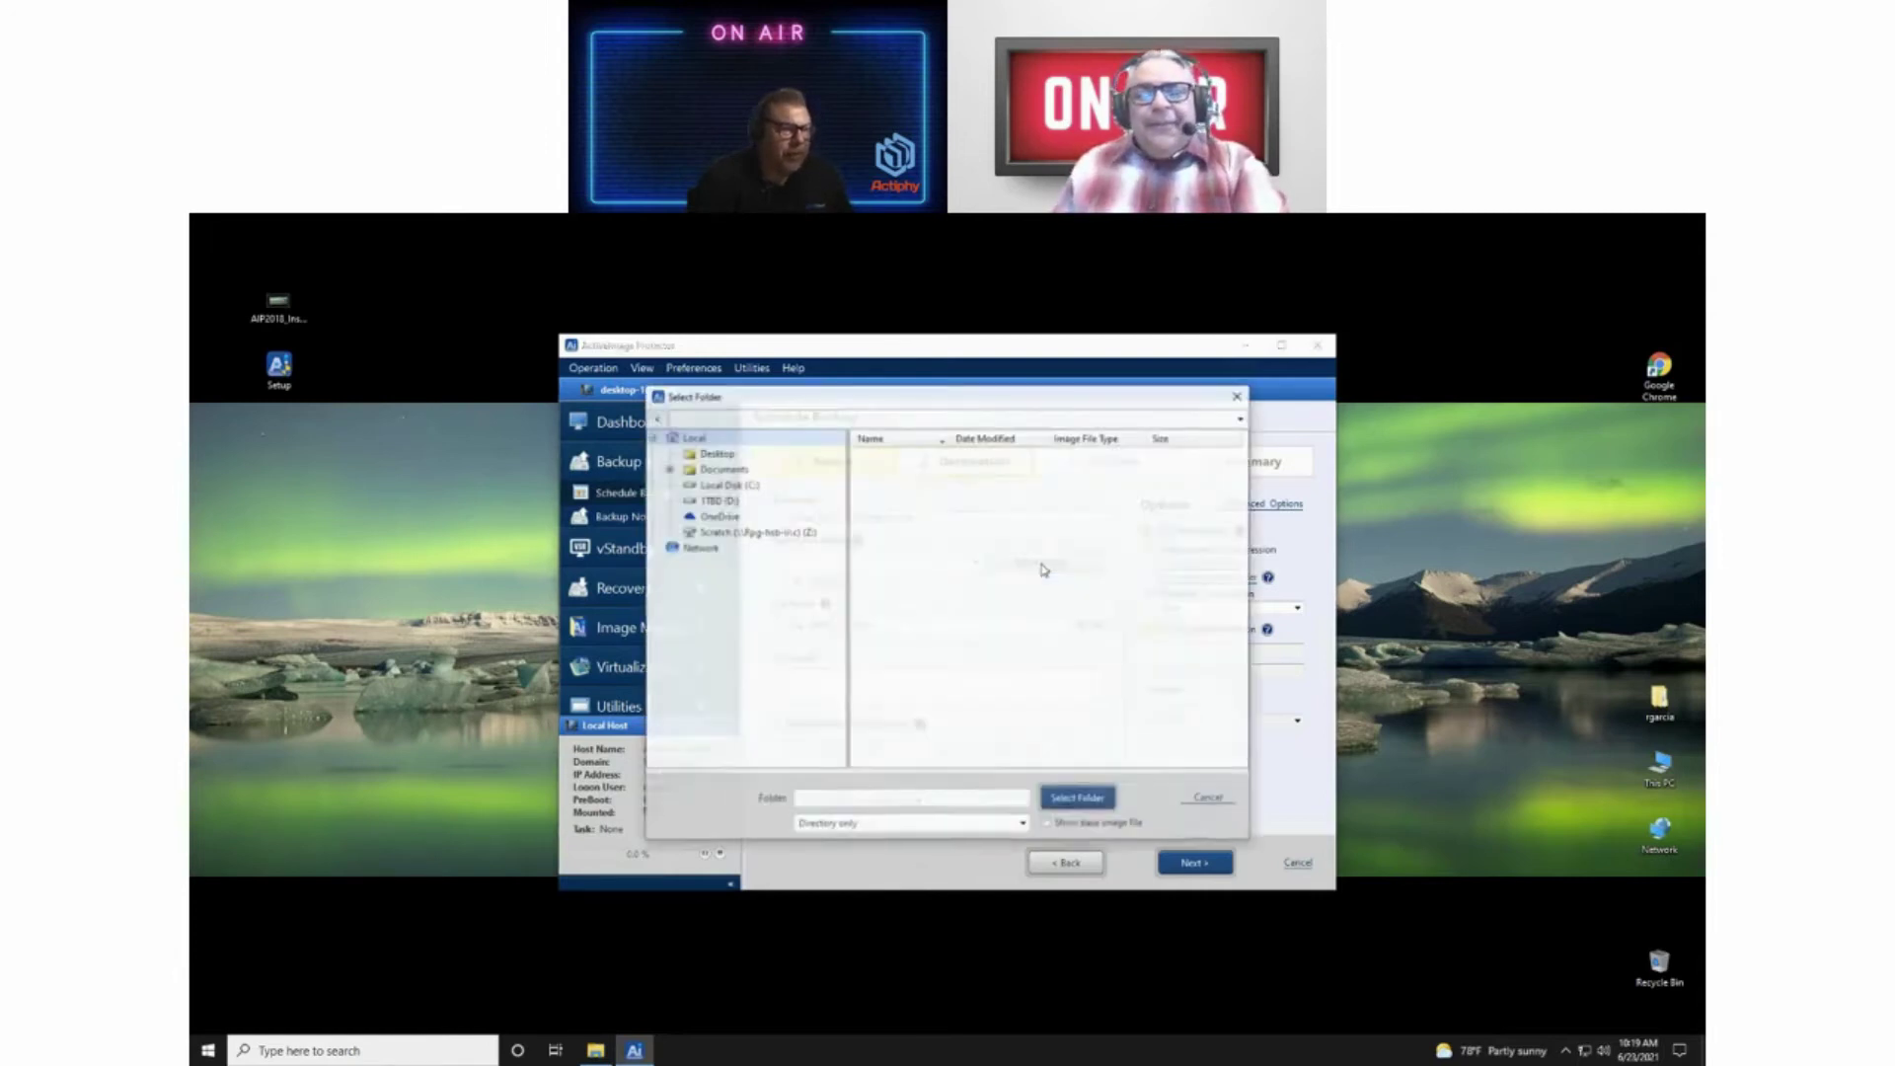
click(738, 533)
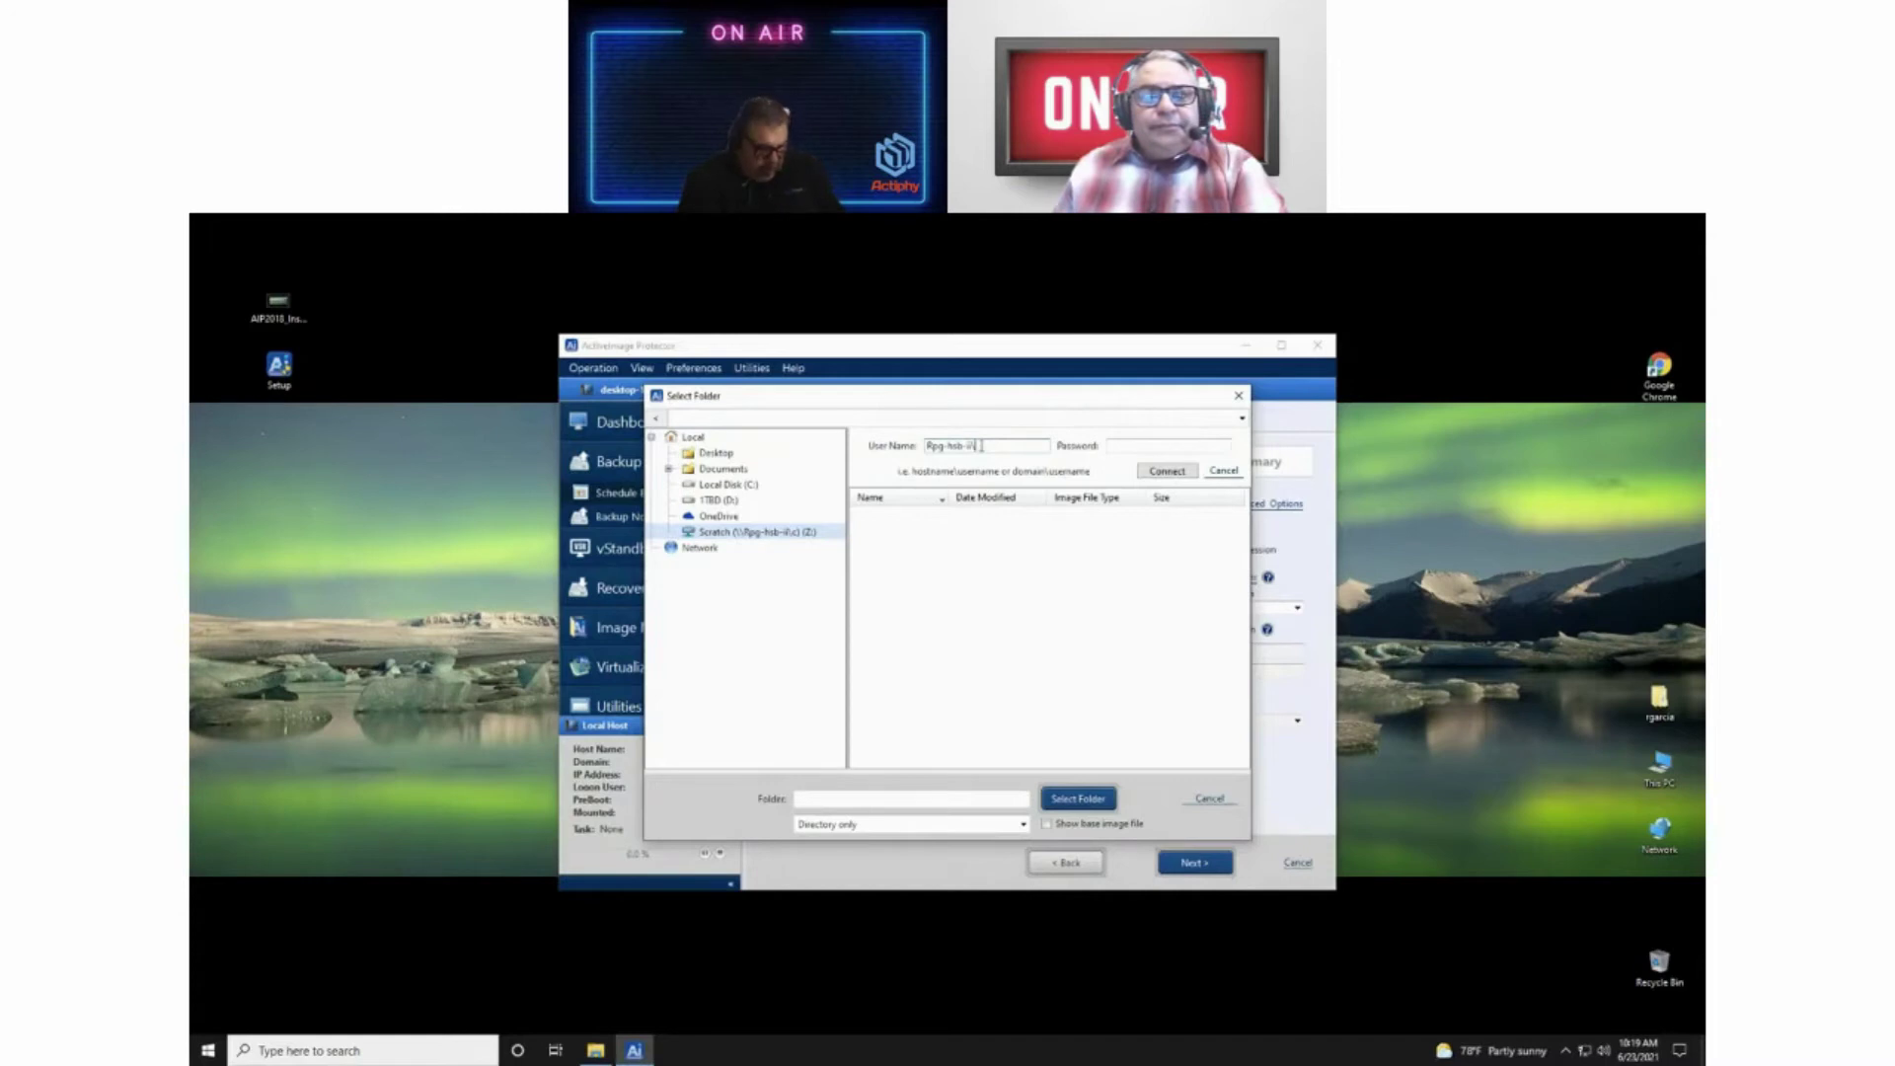
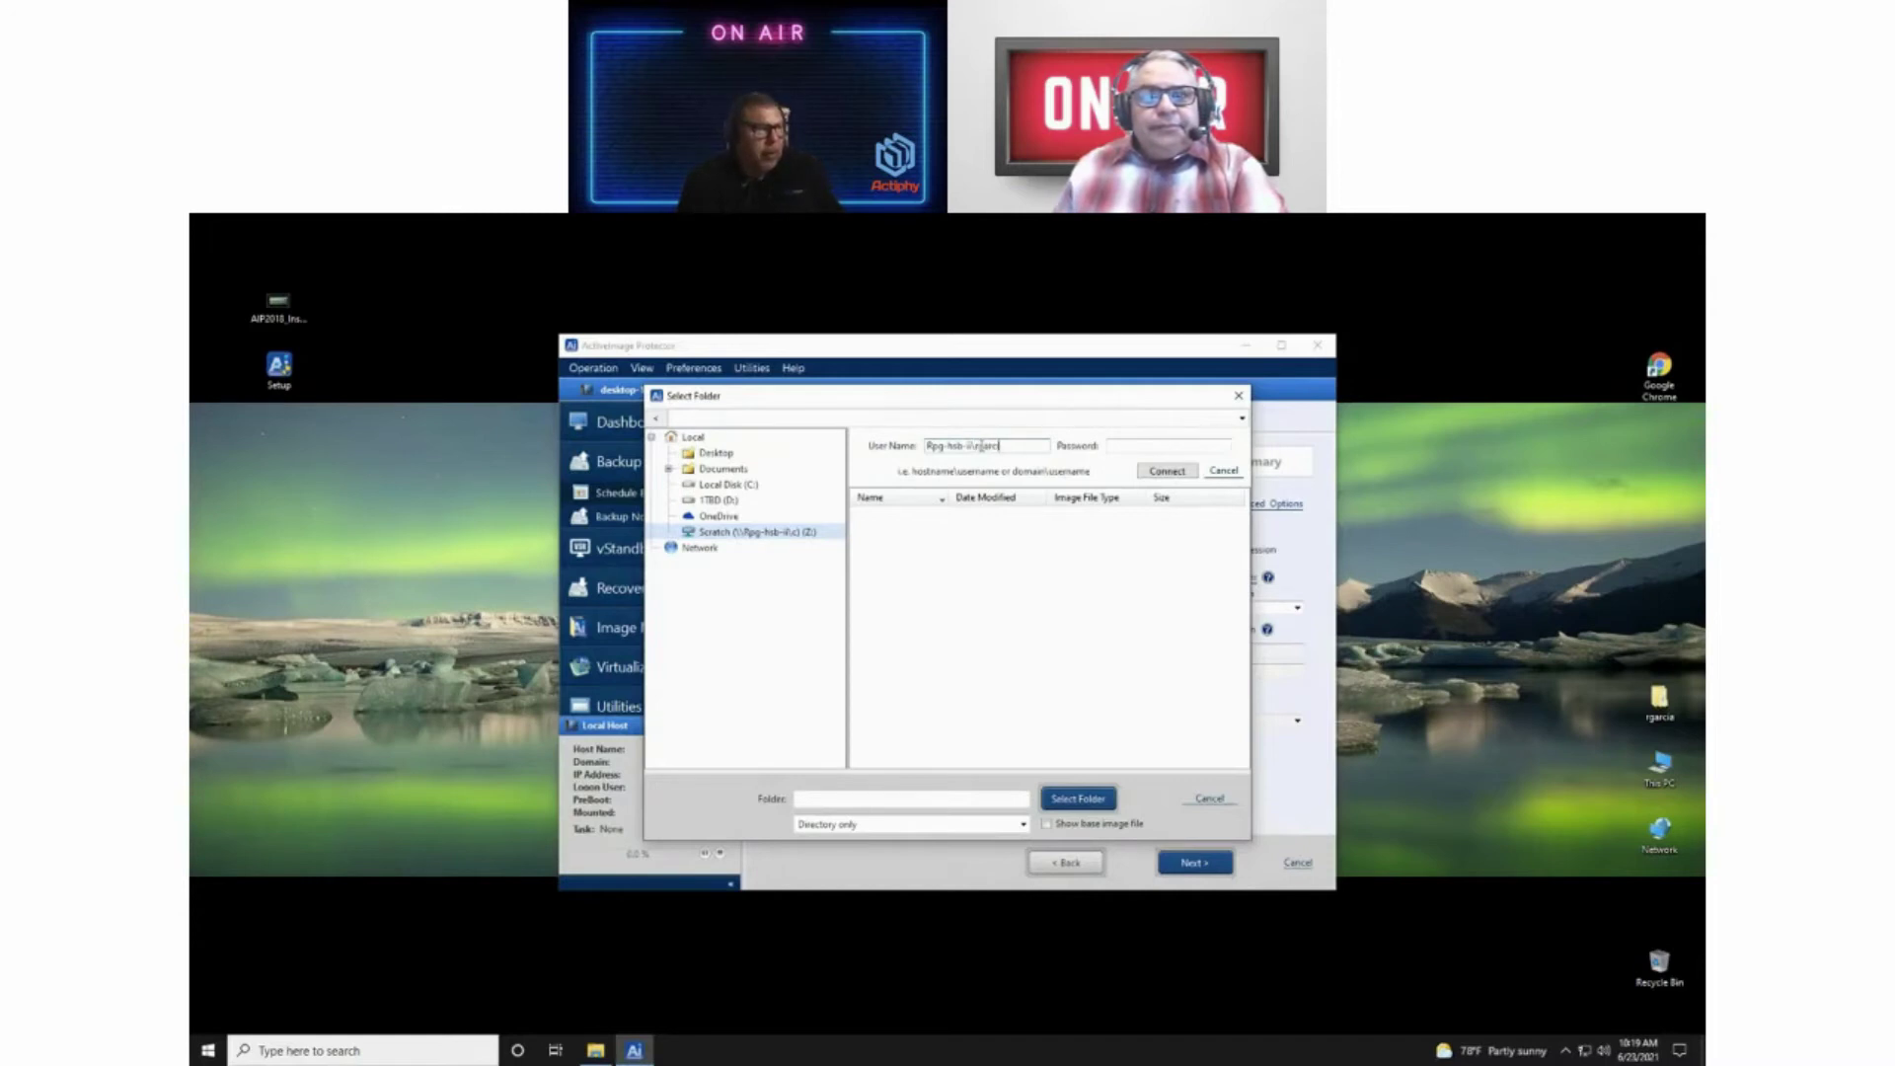
click(1111, 446)
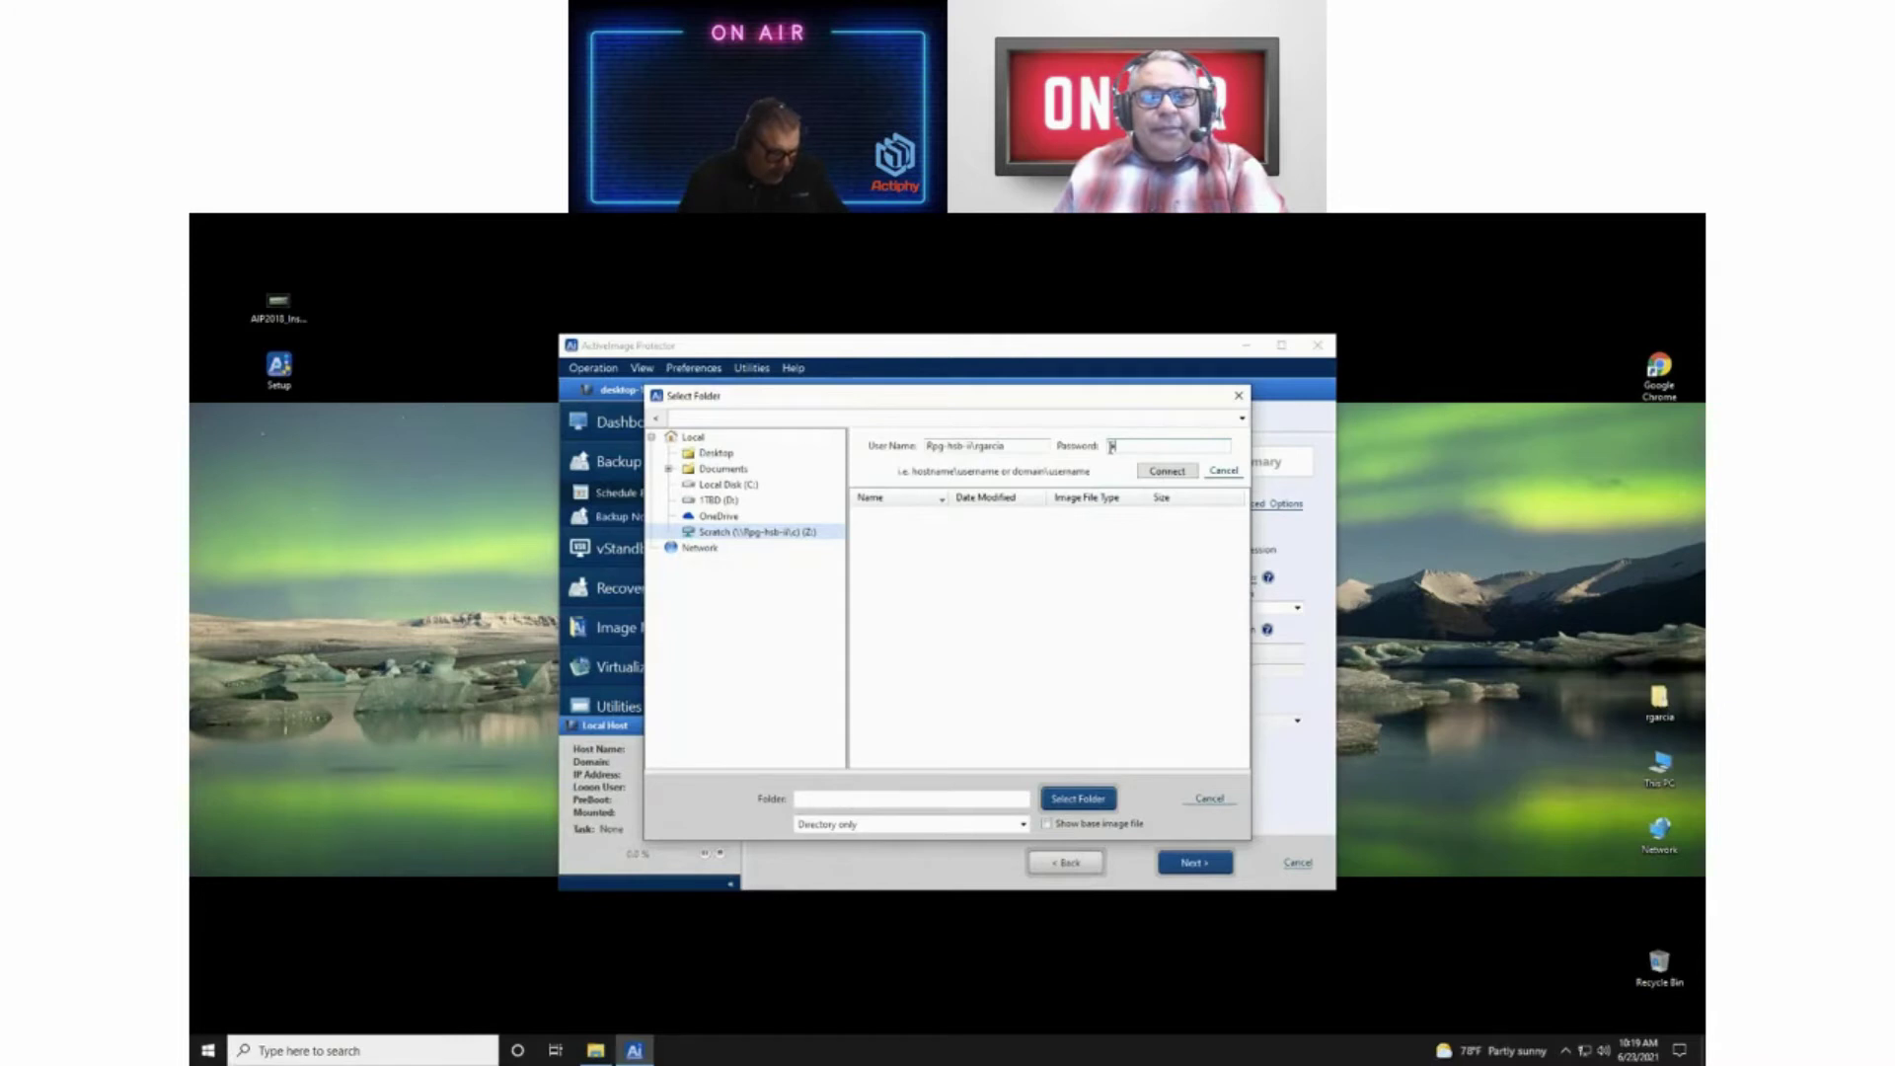
text(*)
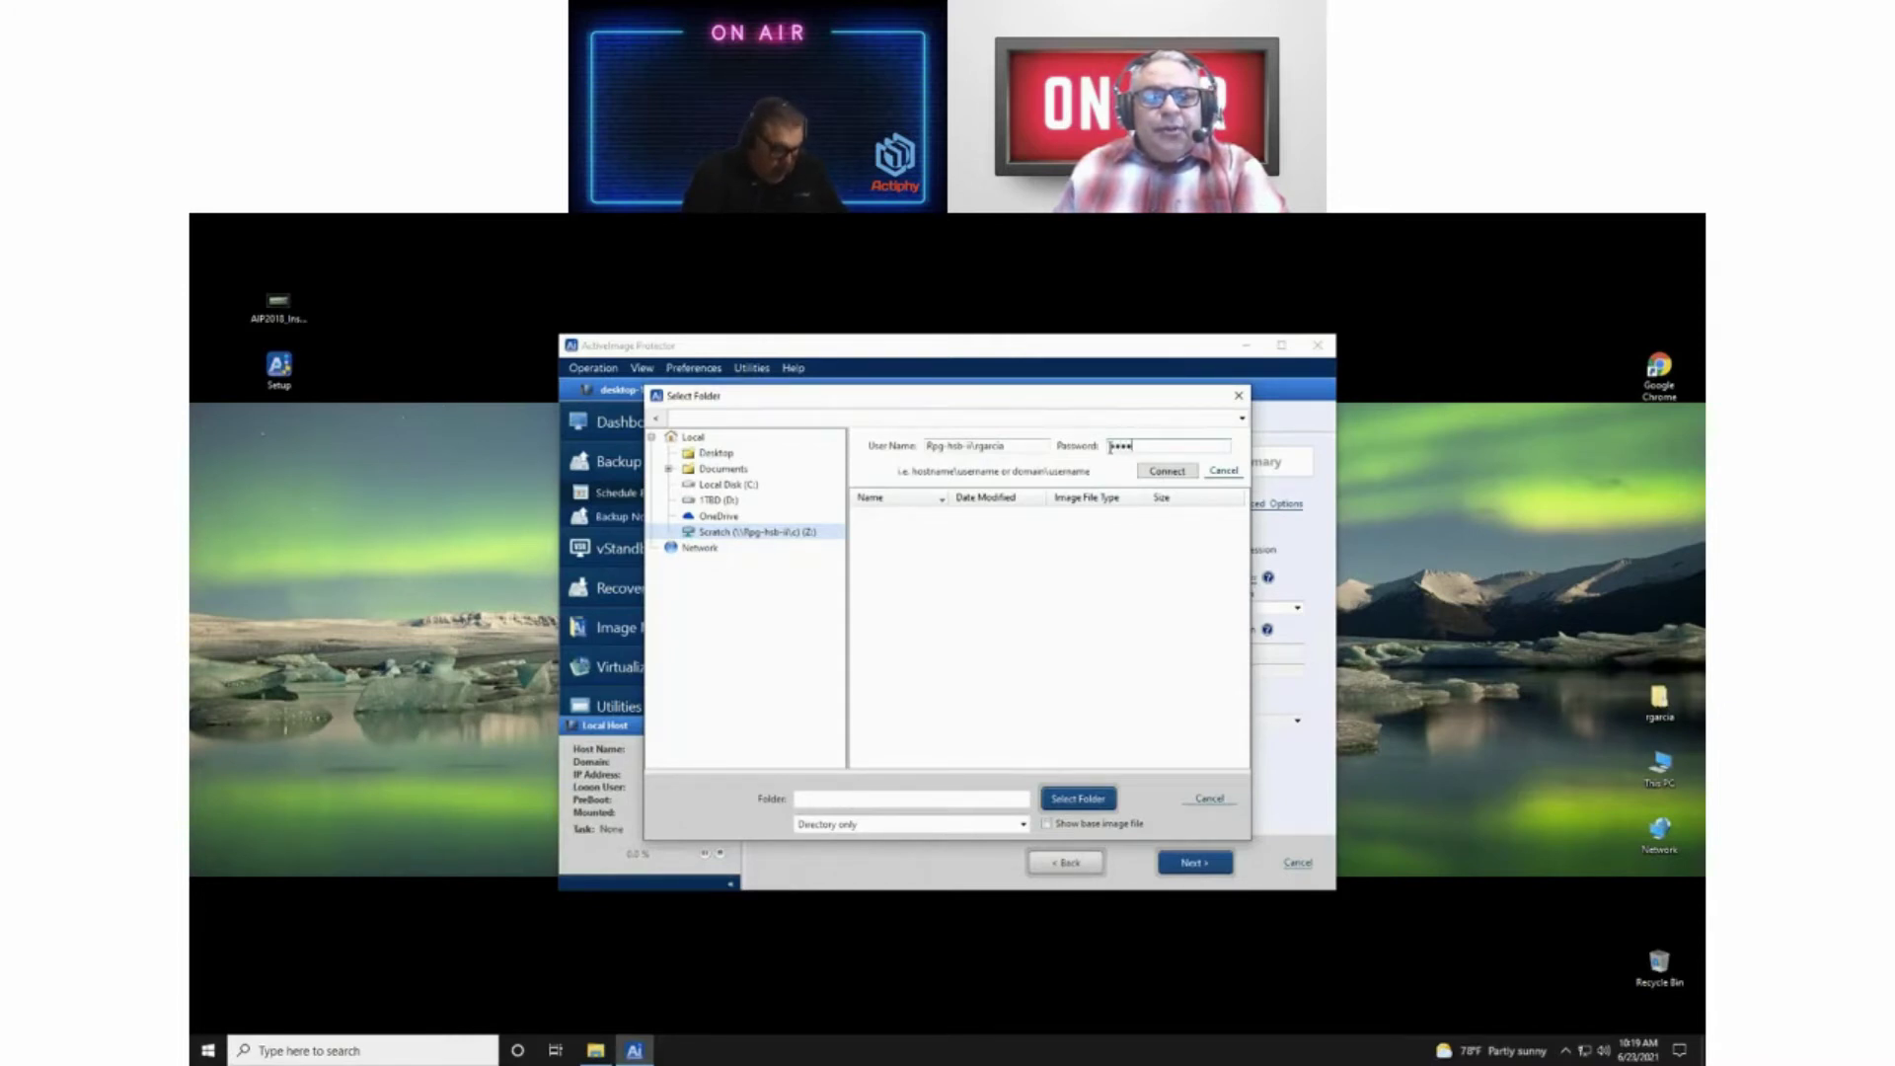
text(***)
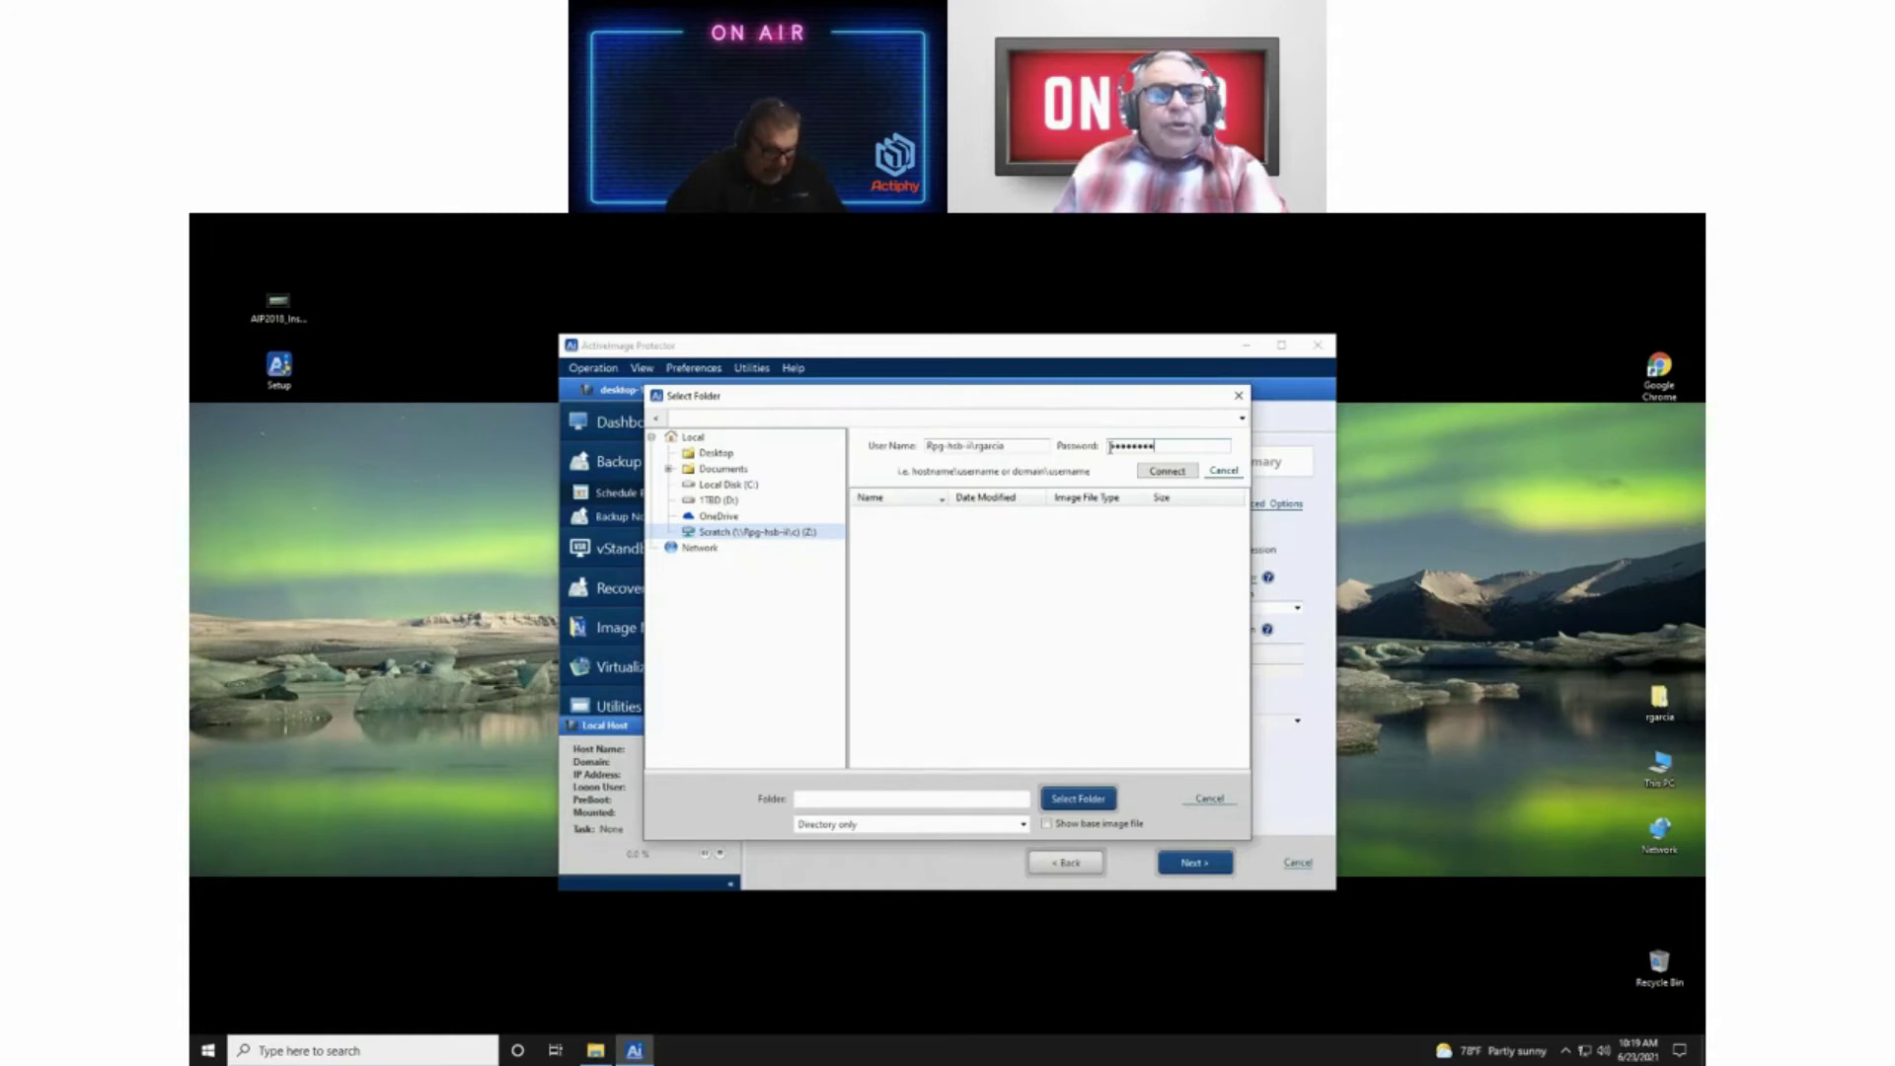
text(*)
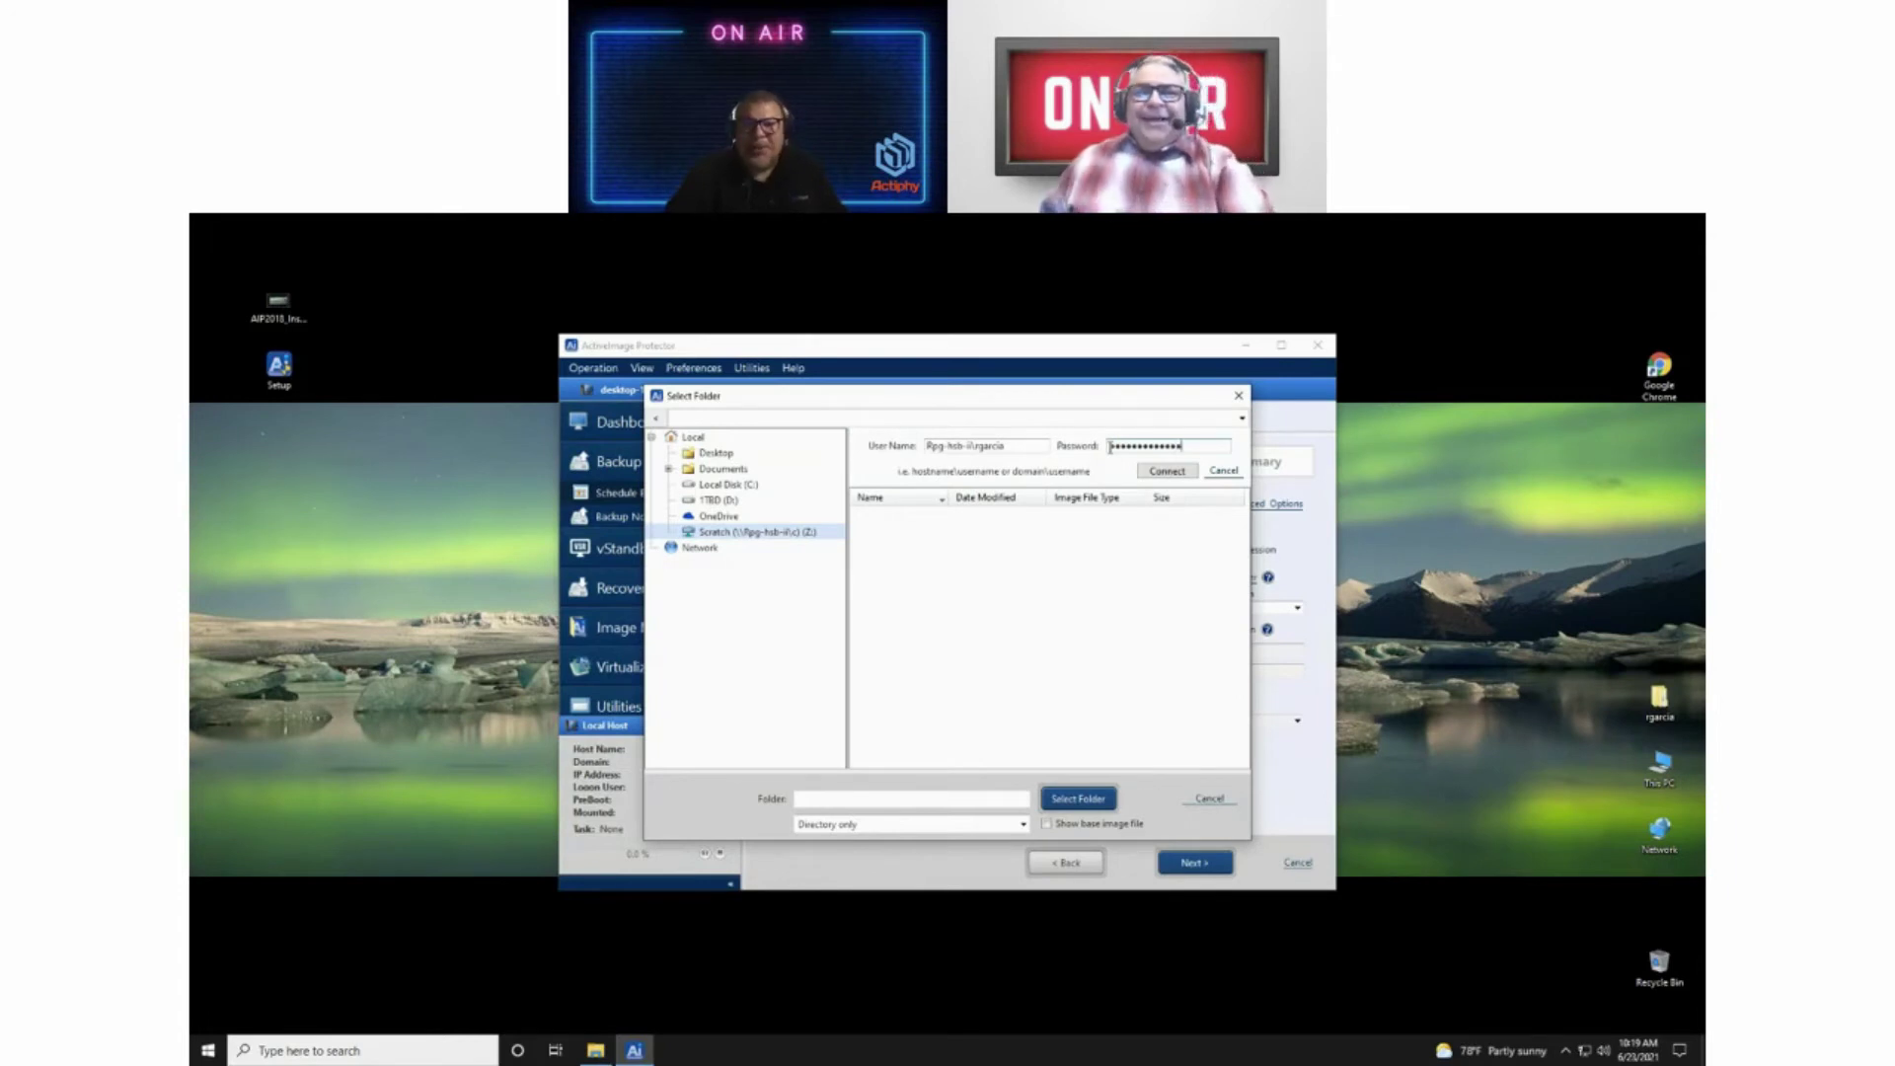
text(*)
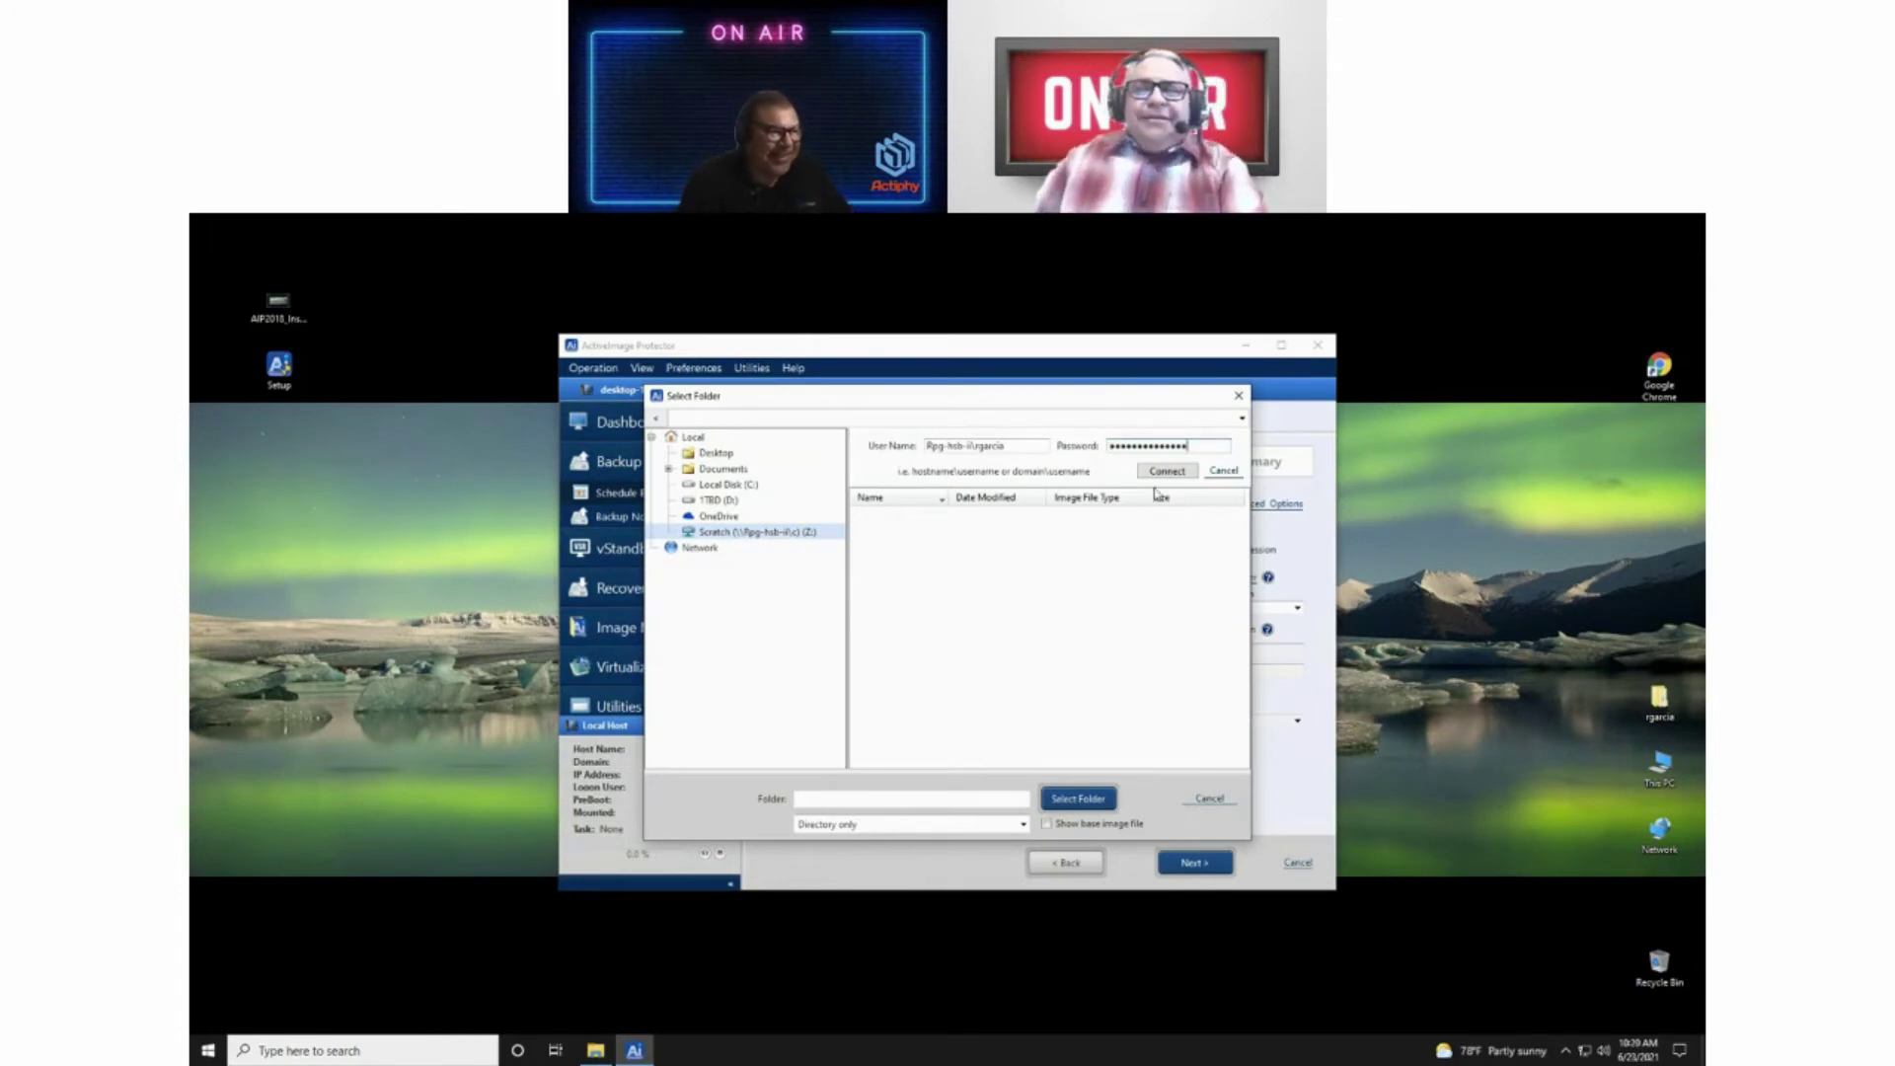
click(1168, 471)
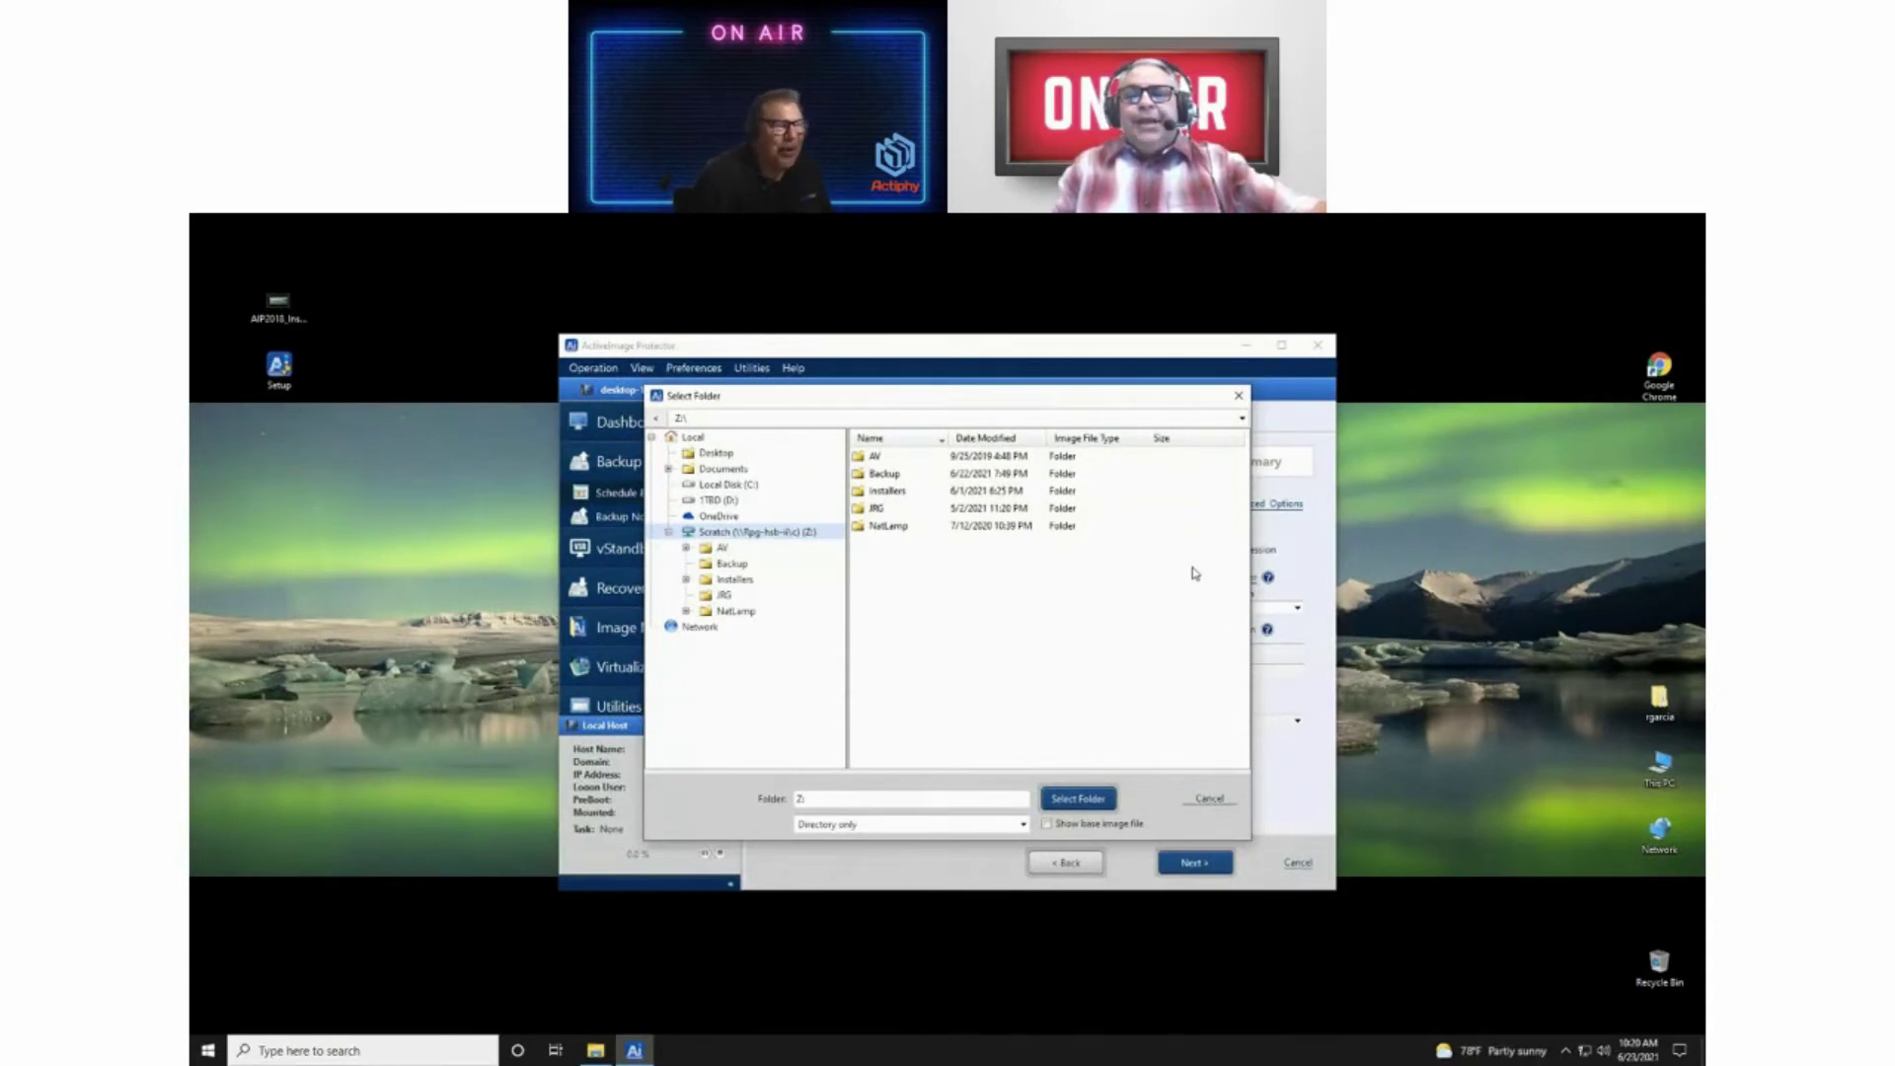
click(730, 564)
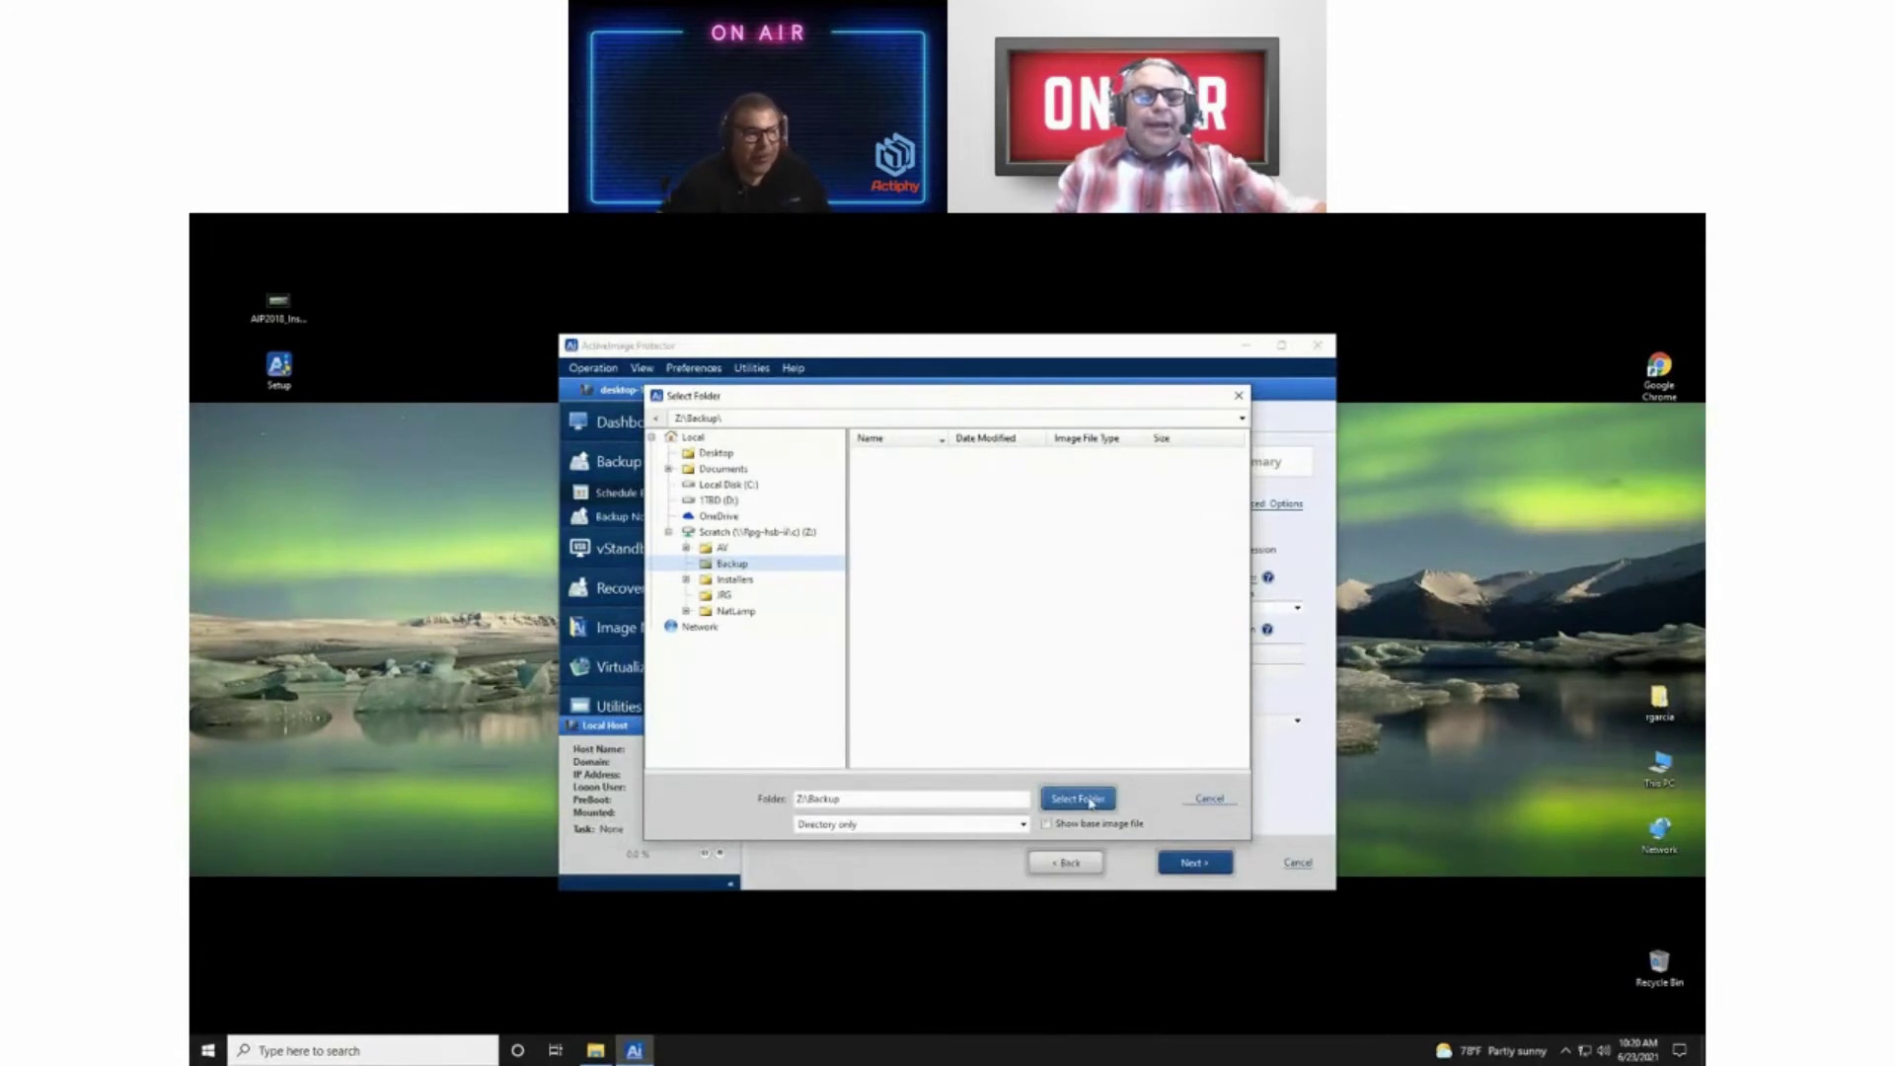
click(1091, 802)
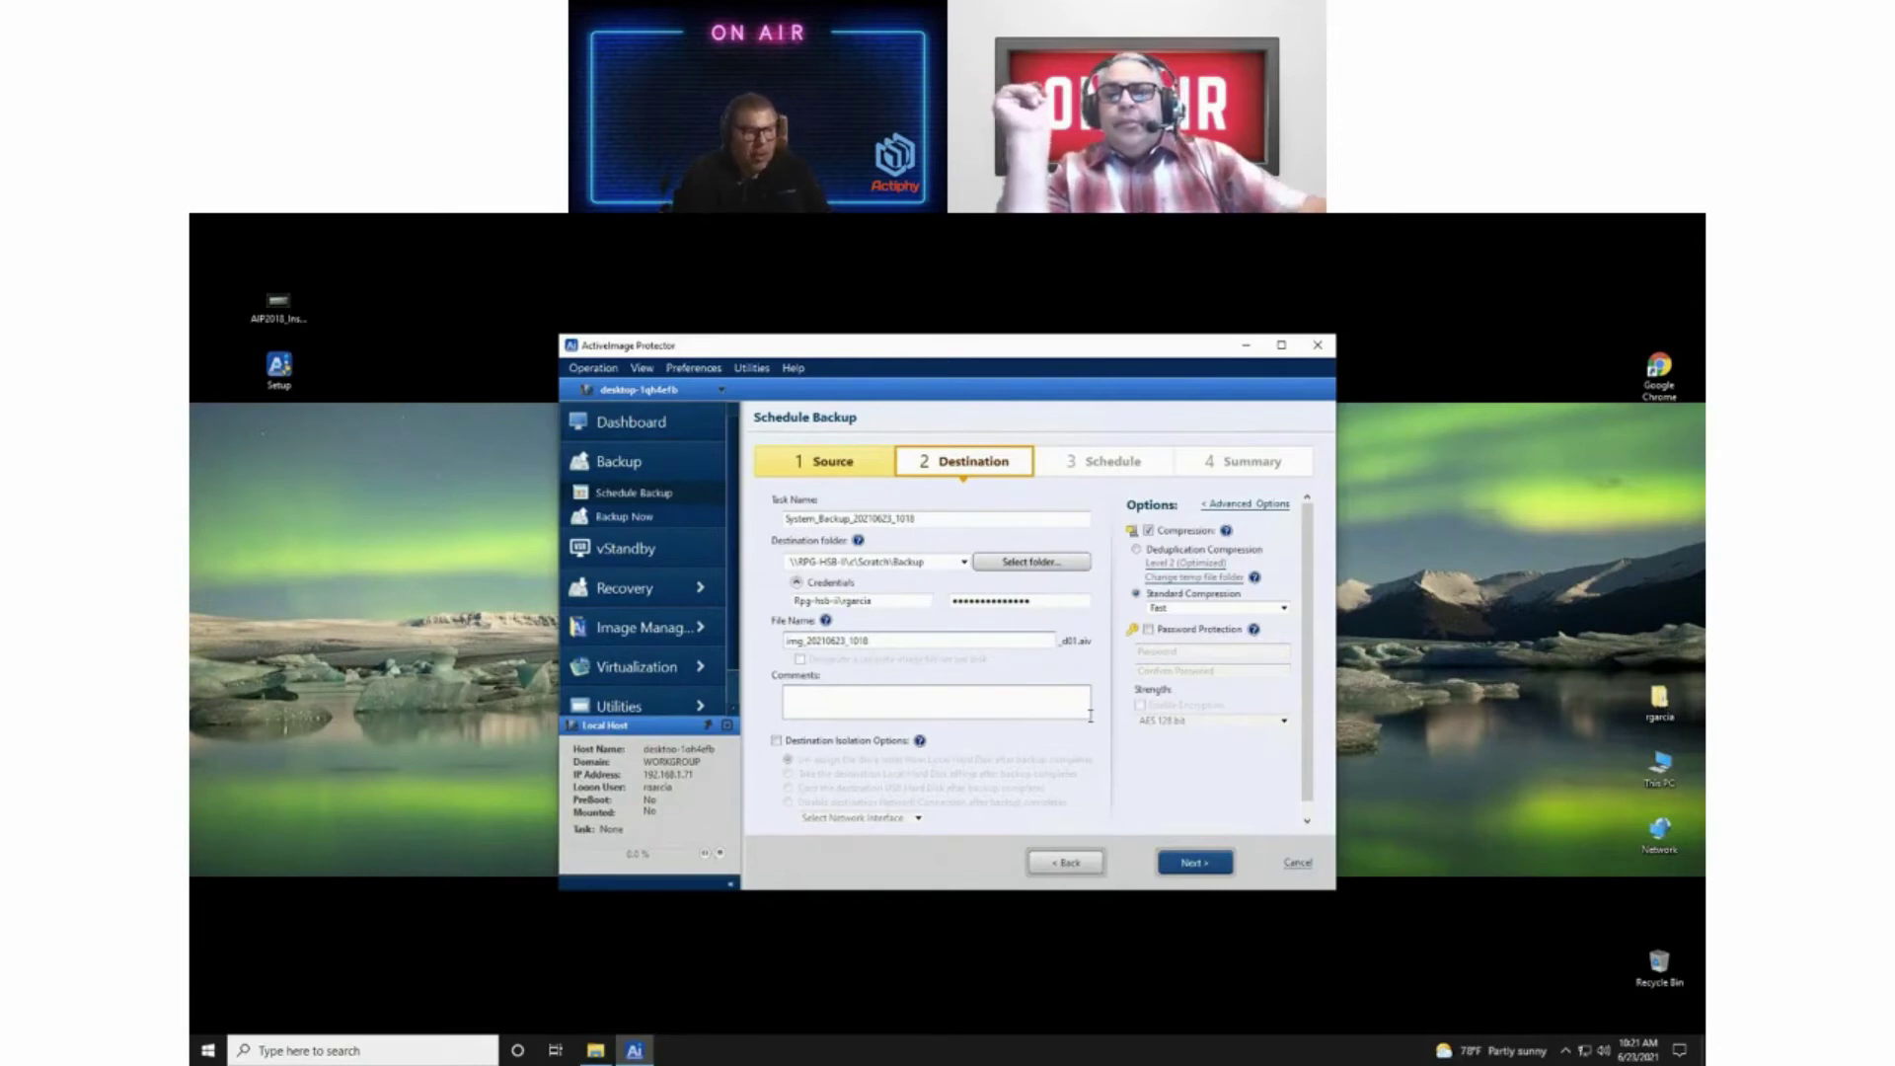
Step: Prefix the image file name with 'System_' to make System_img_20210623_1018
text(Sys)
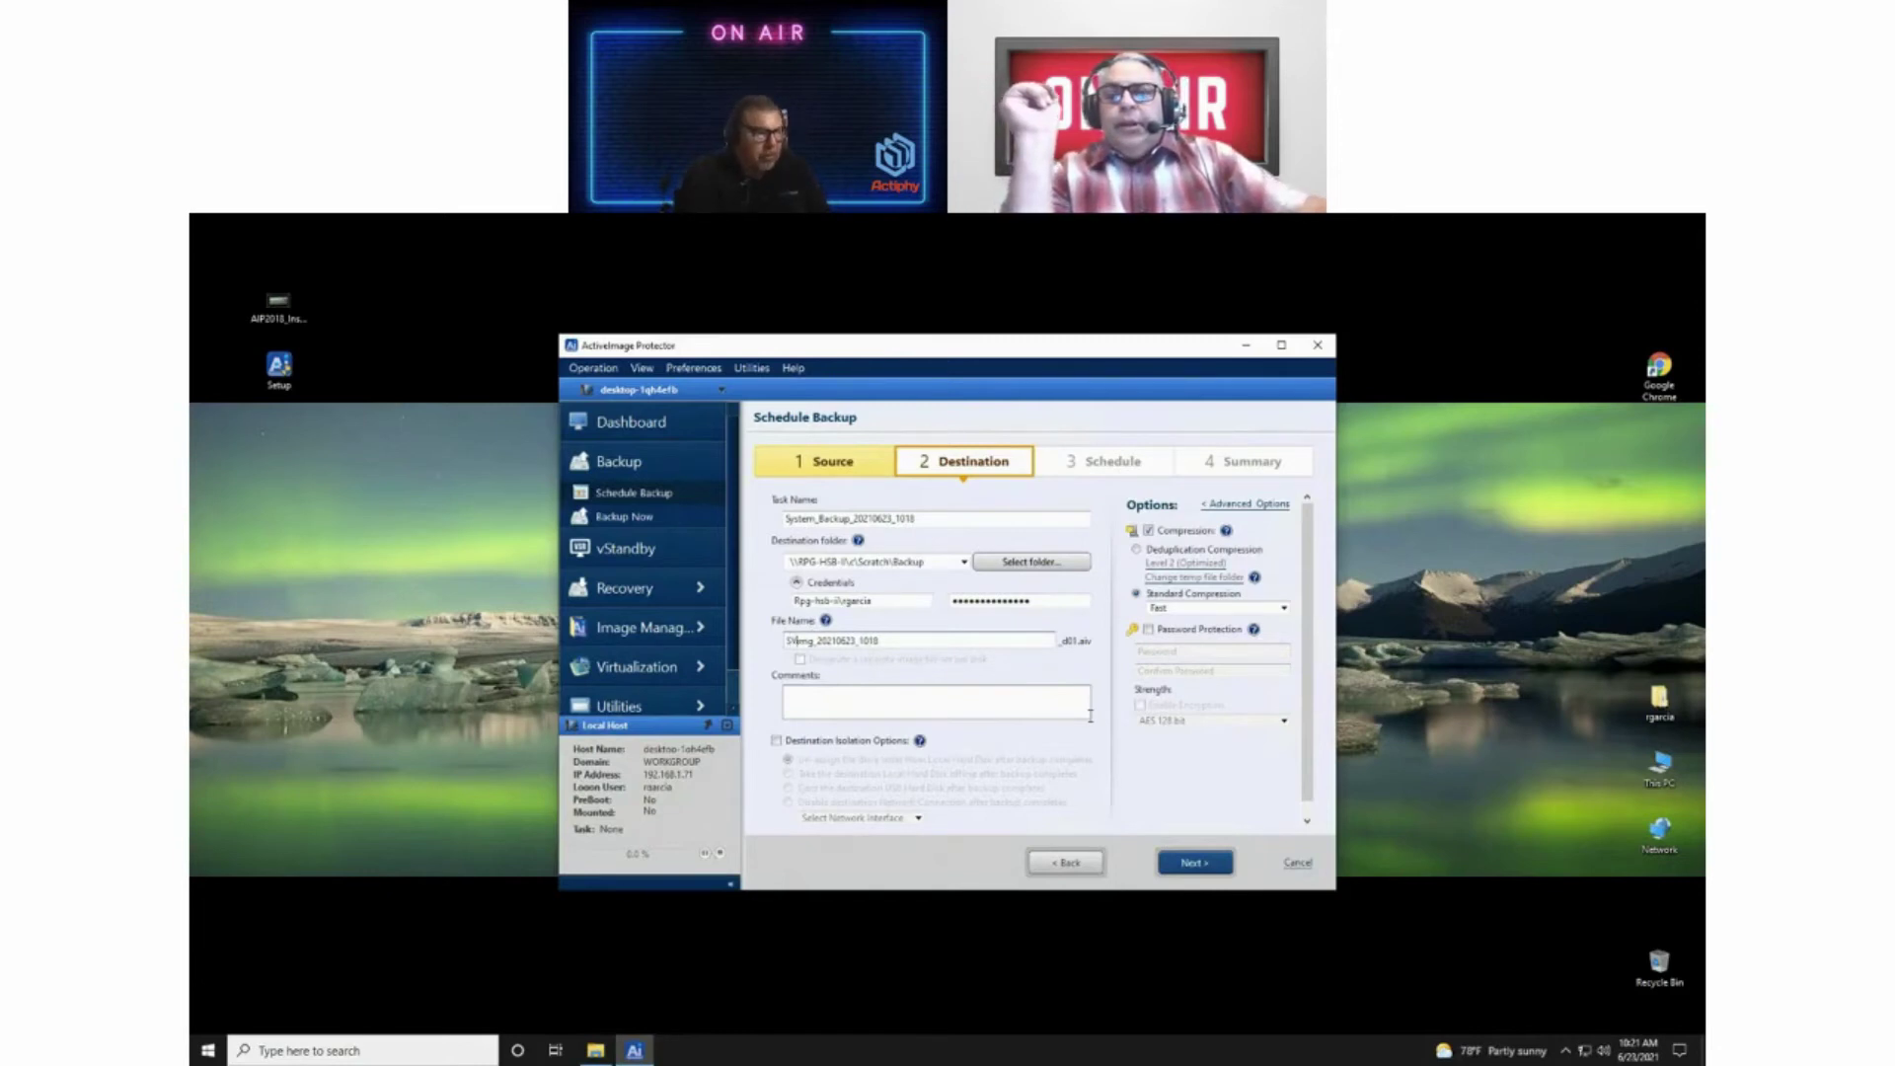
text(tem)
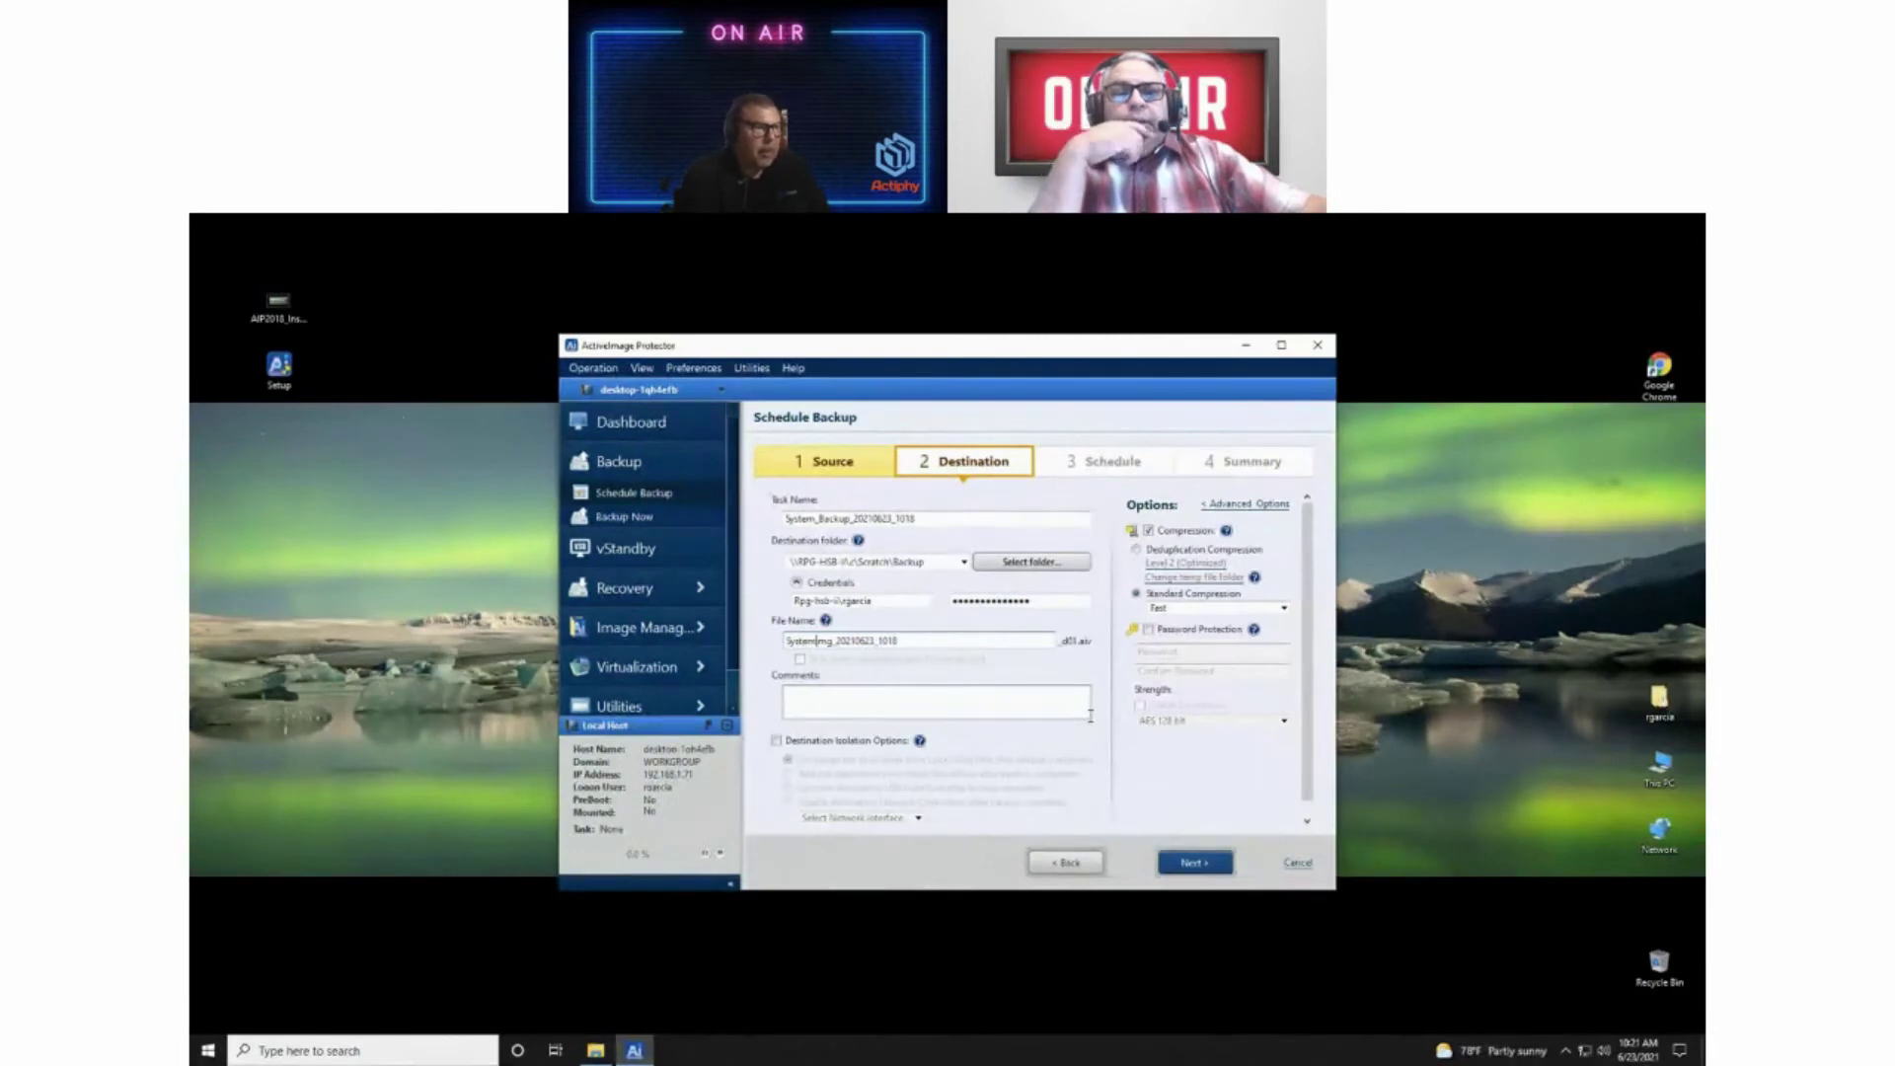
text(_)
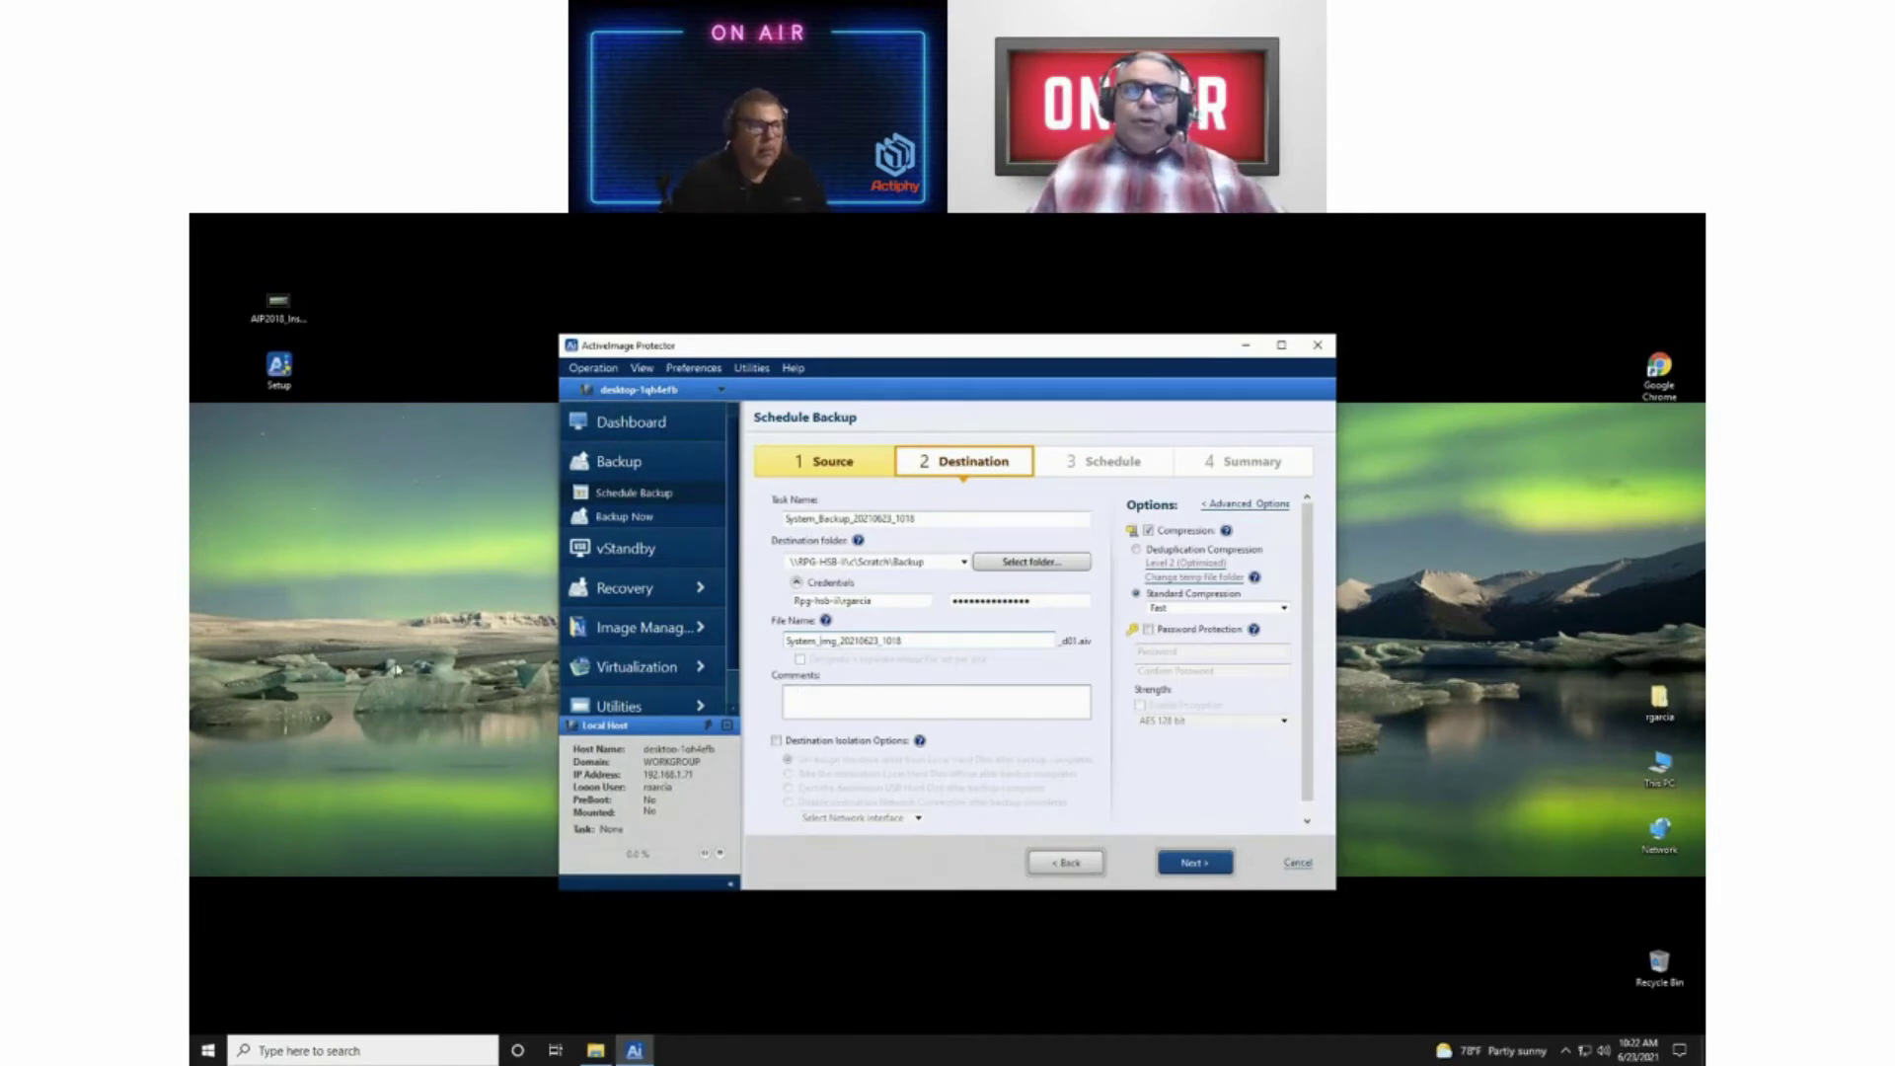
click(776, 742)
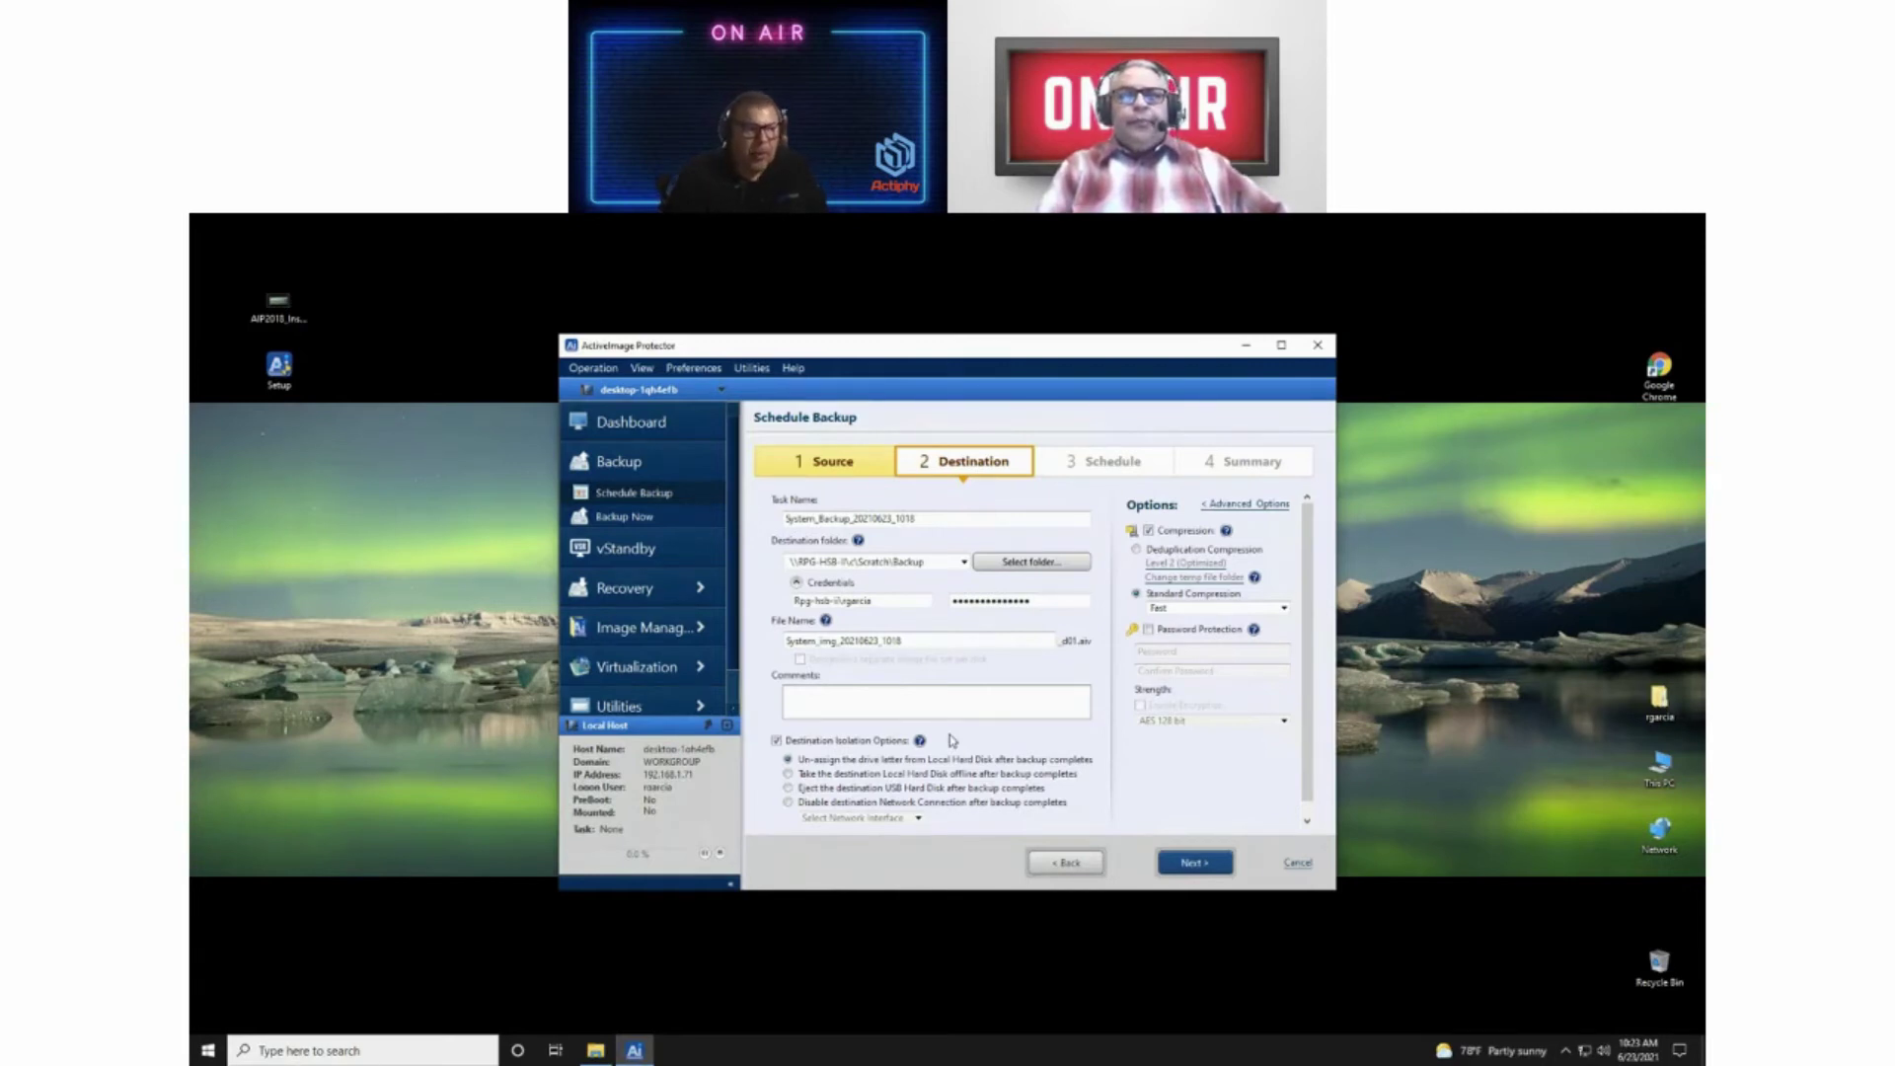
click(776, 742)
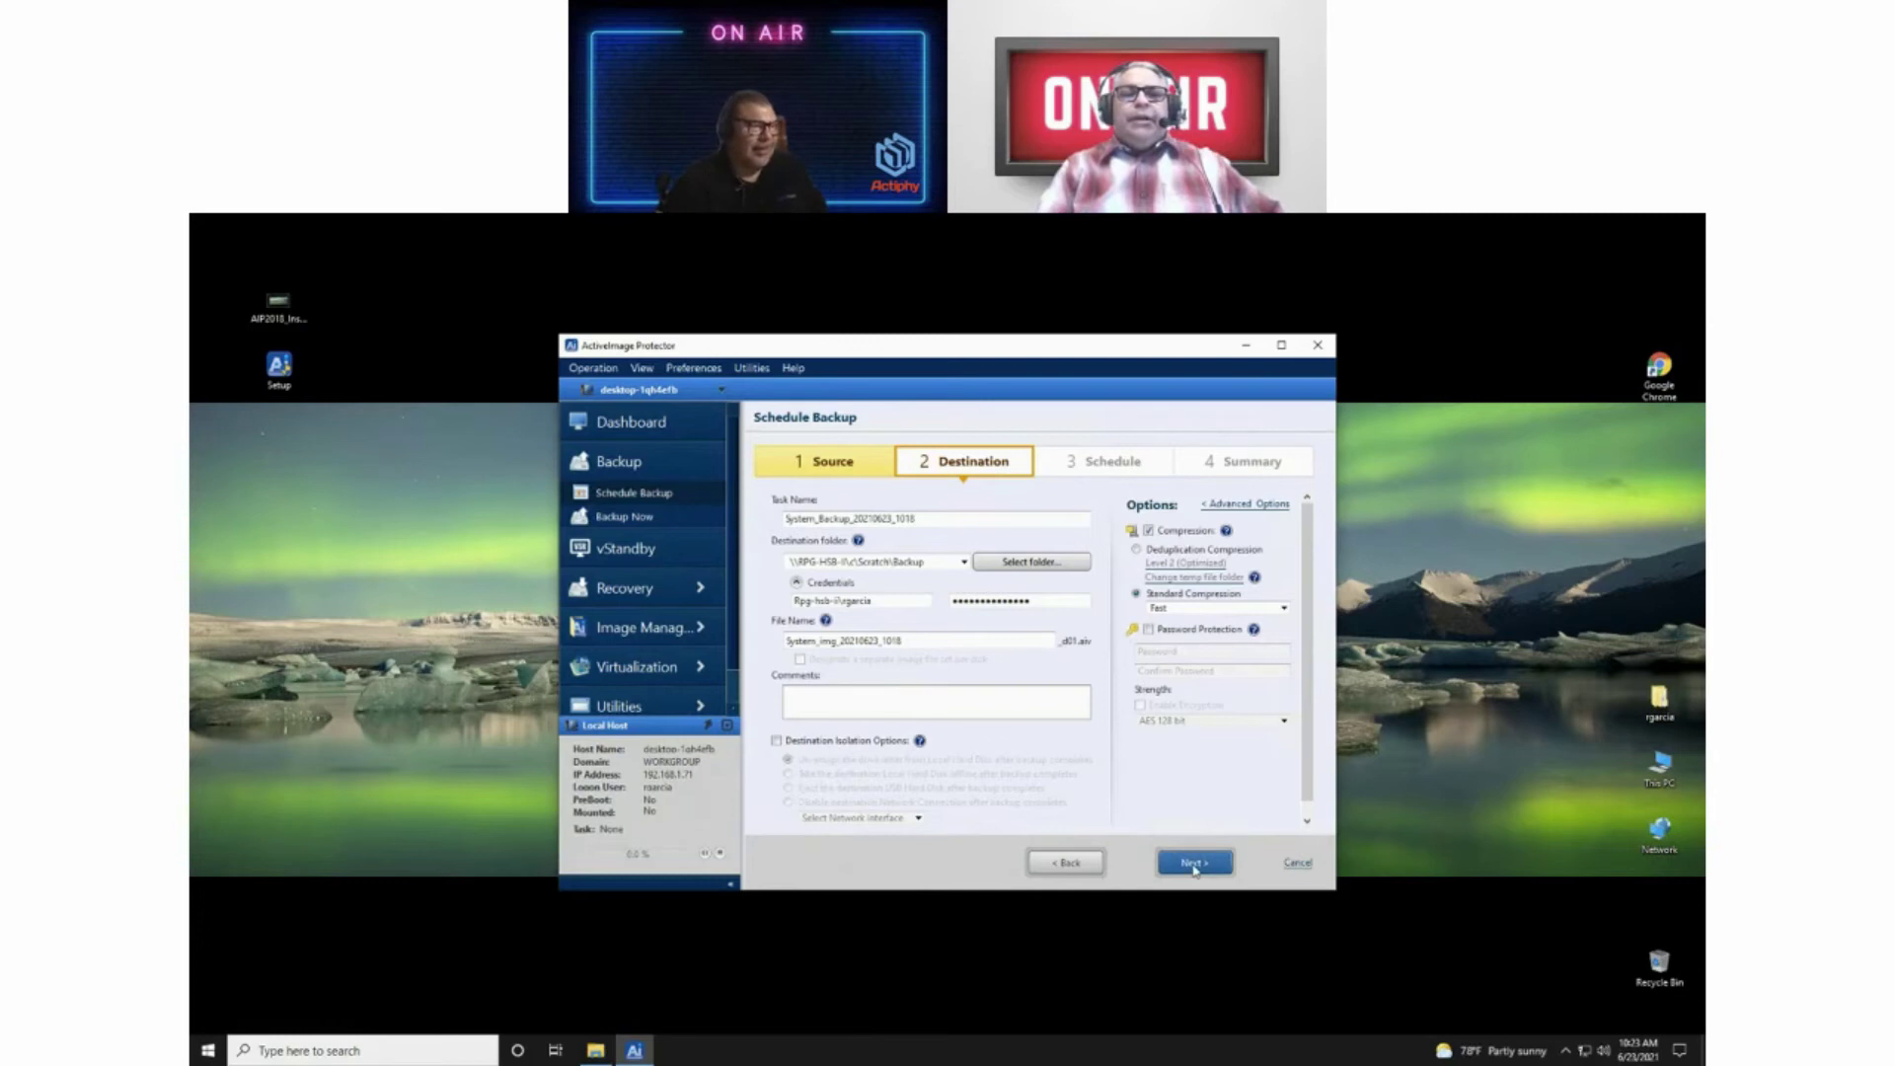
Step: Move to Schedule Settings and set the base backup to Monthly, selecting days 1 and 15
click(1195, 865)
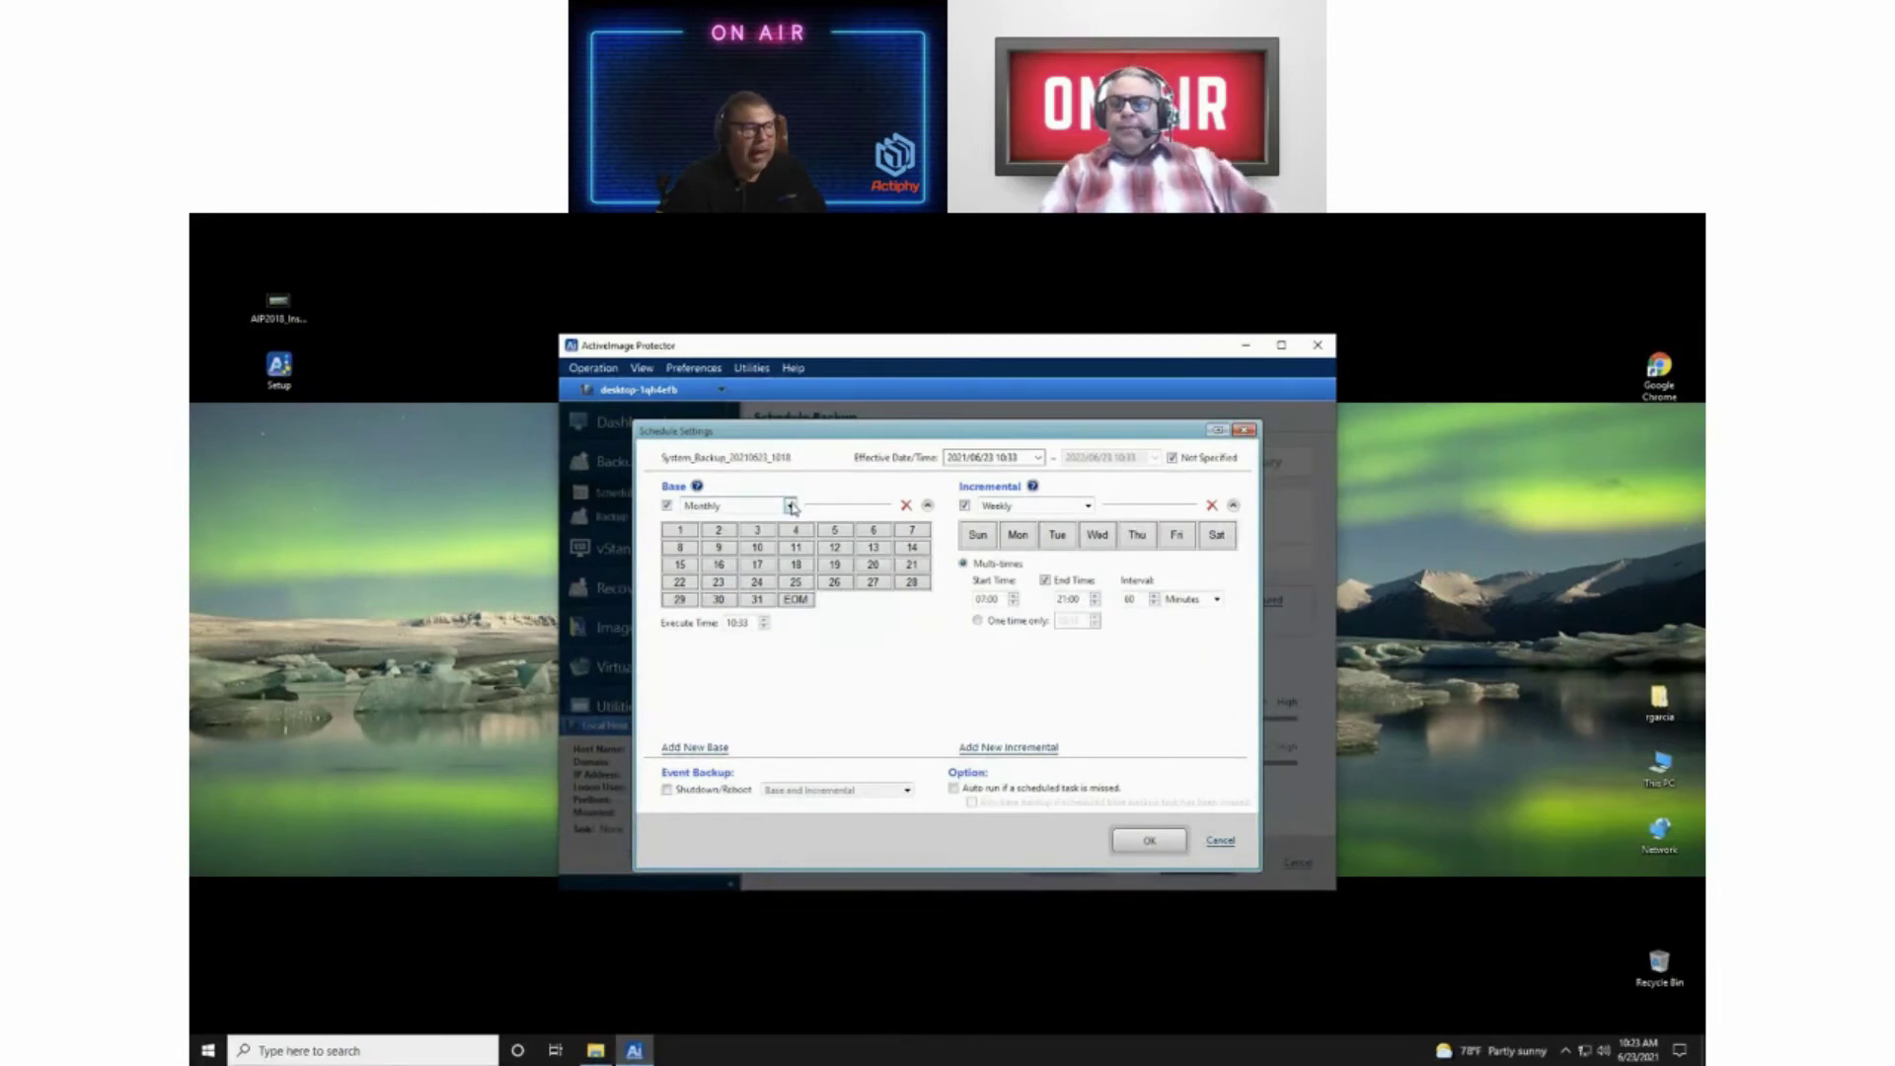
click(791, 505)
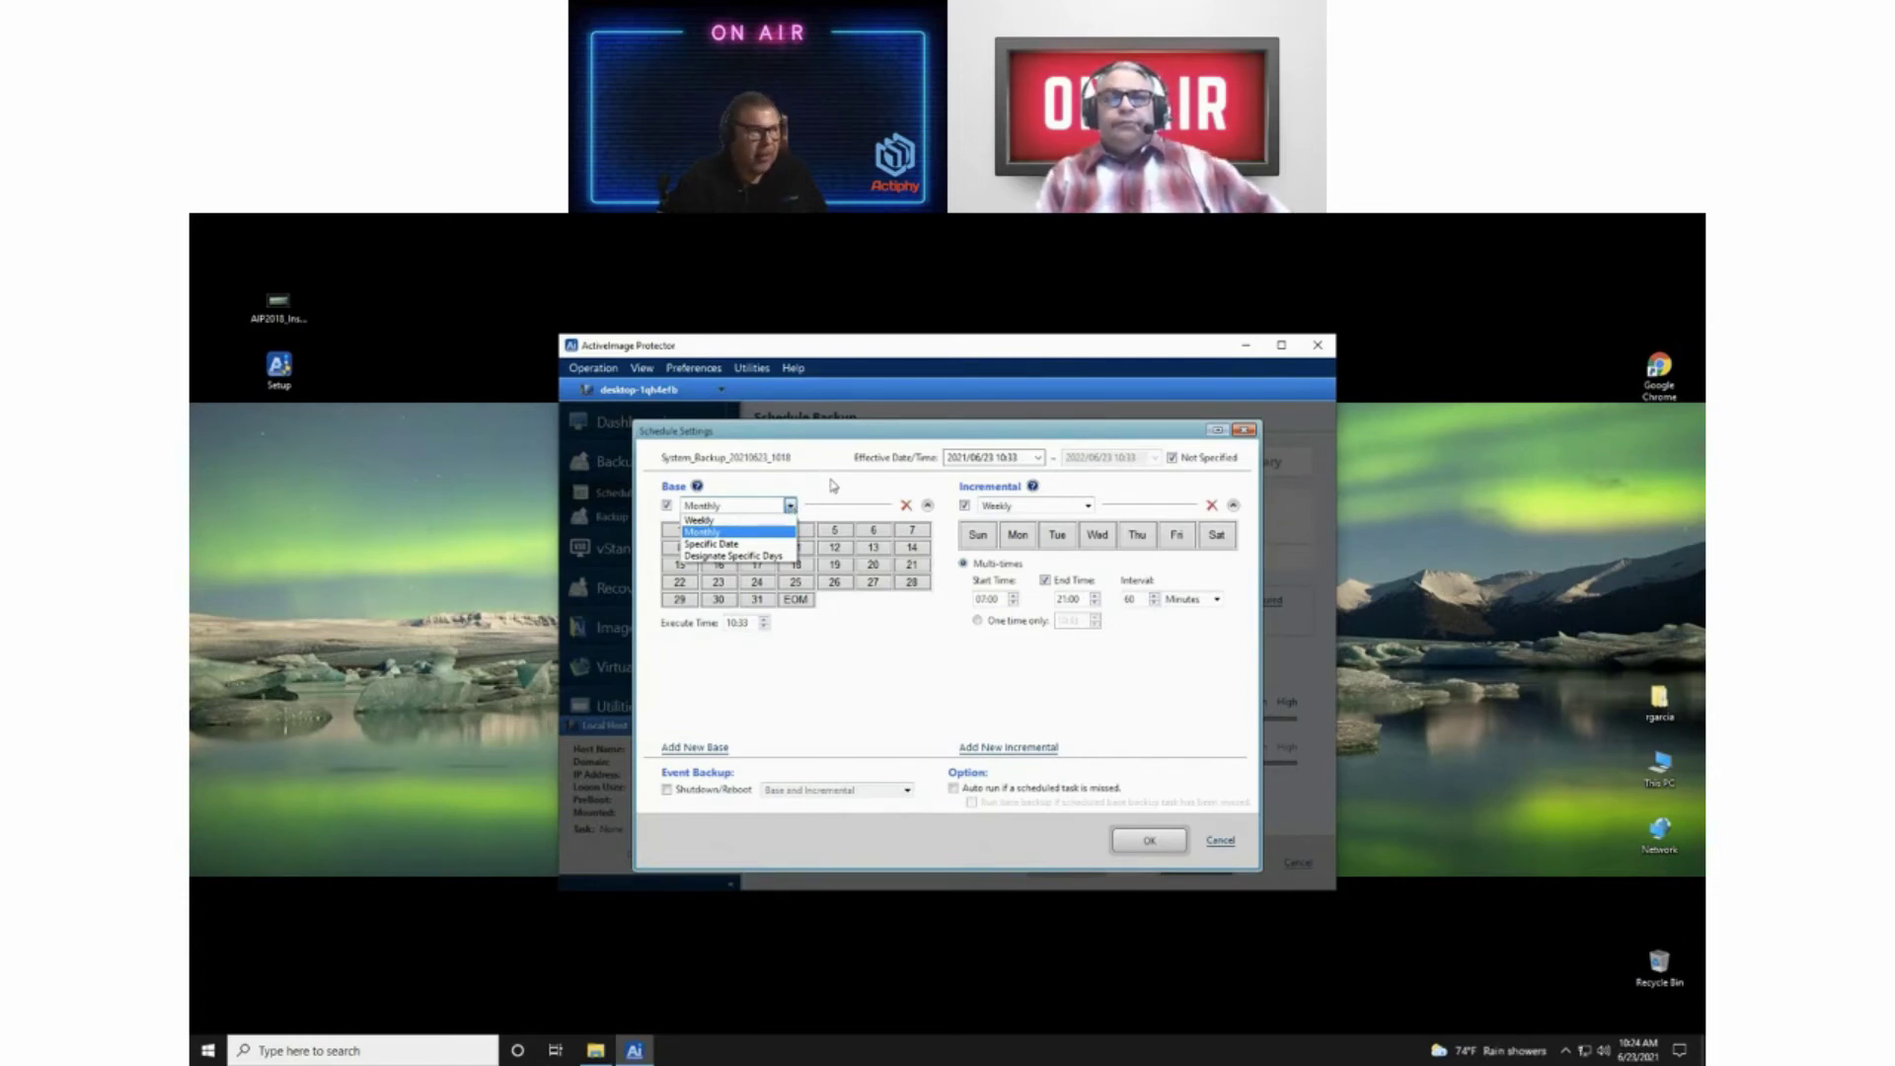
click(832, 481)
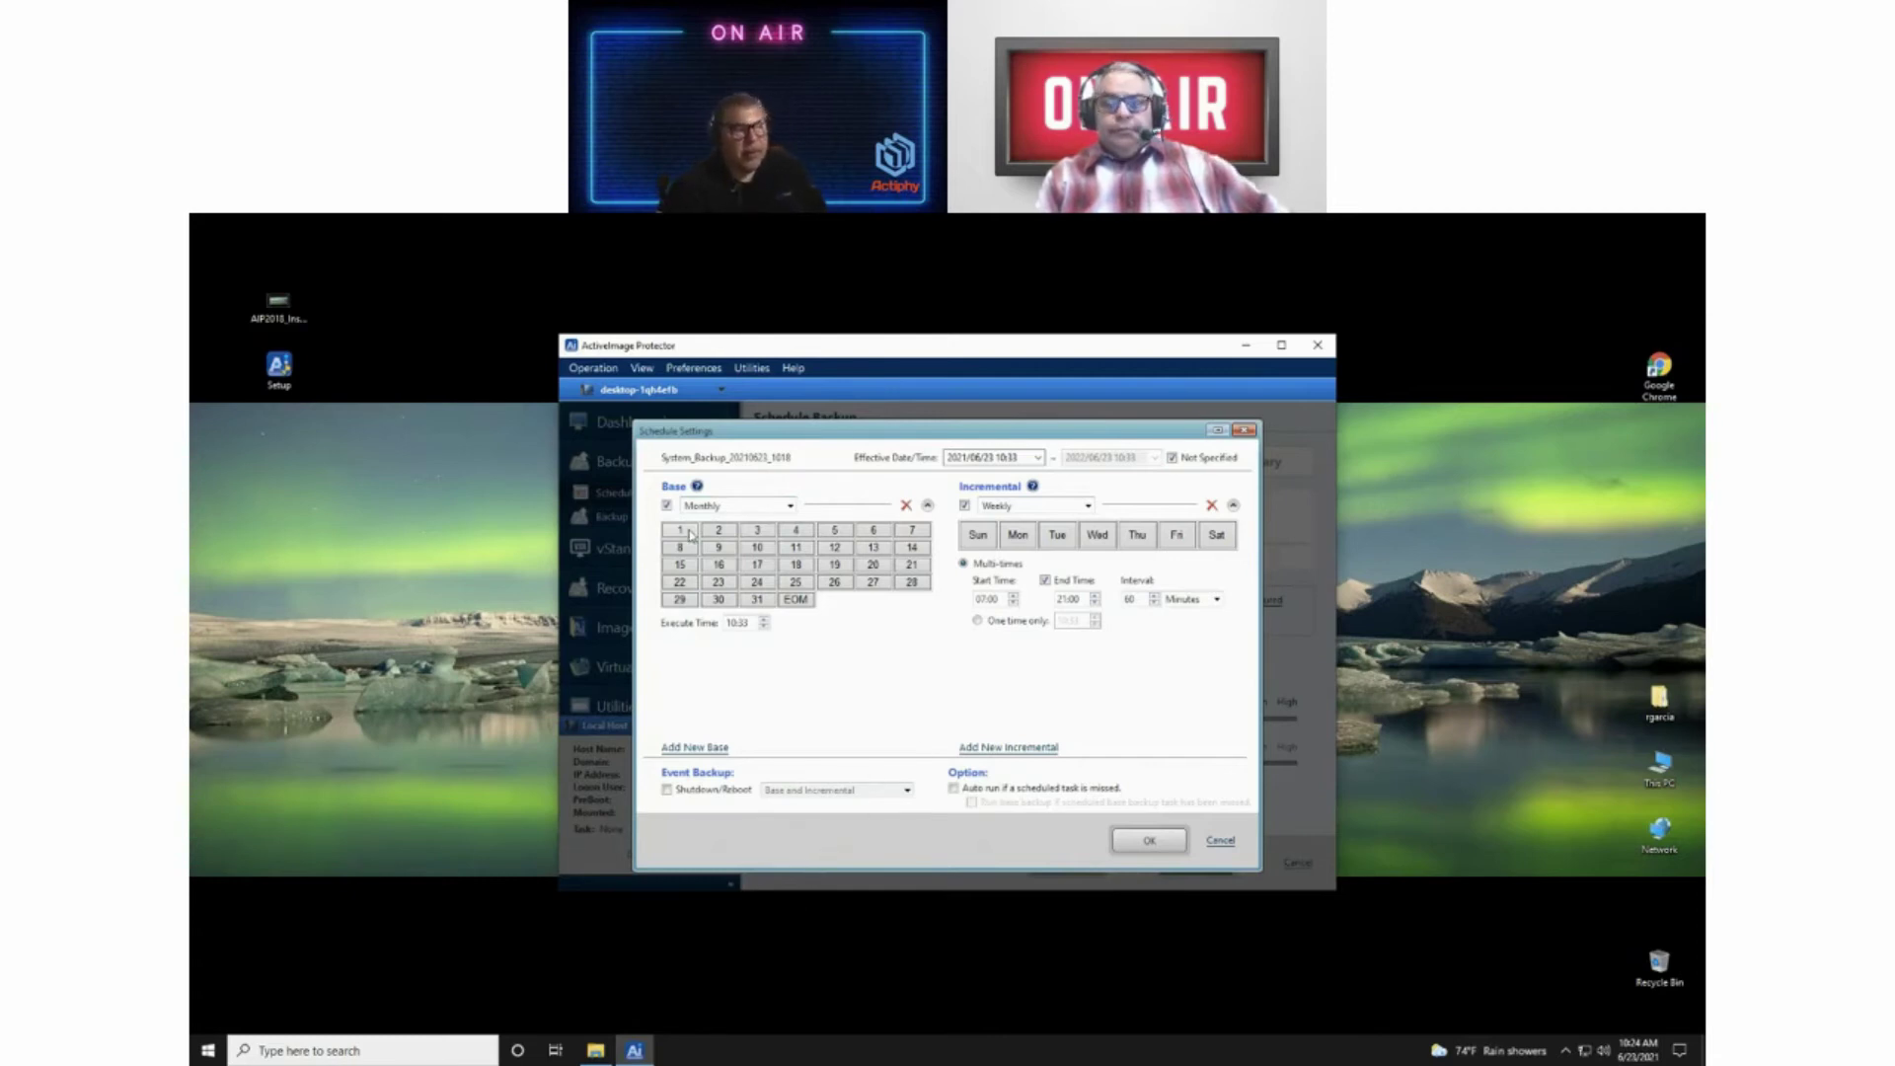
click(679, 532)
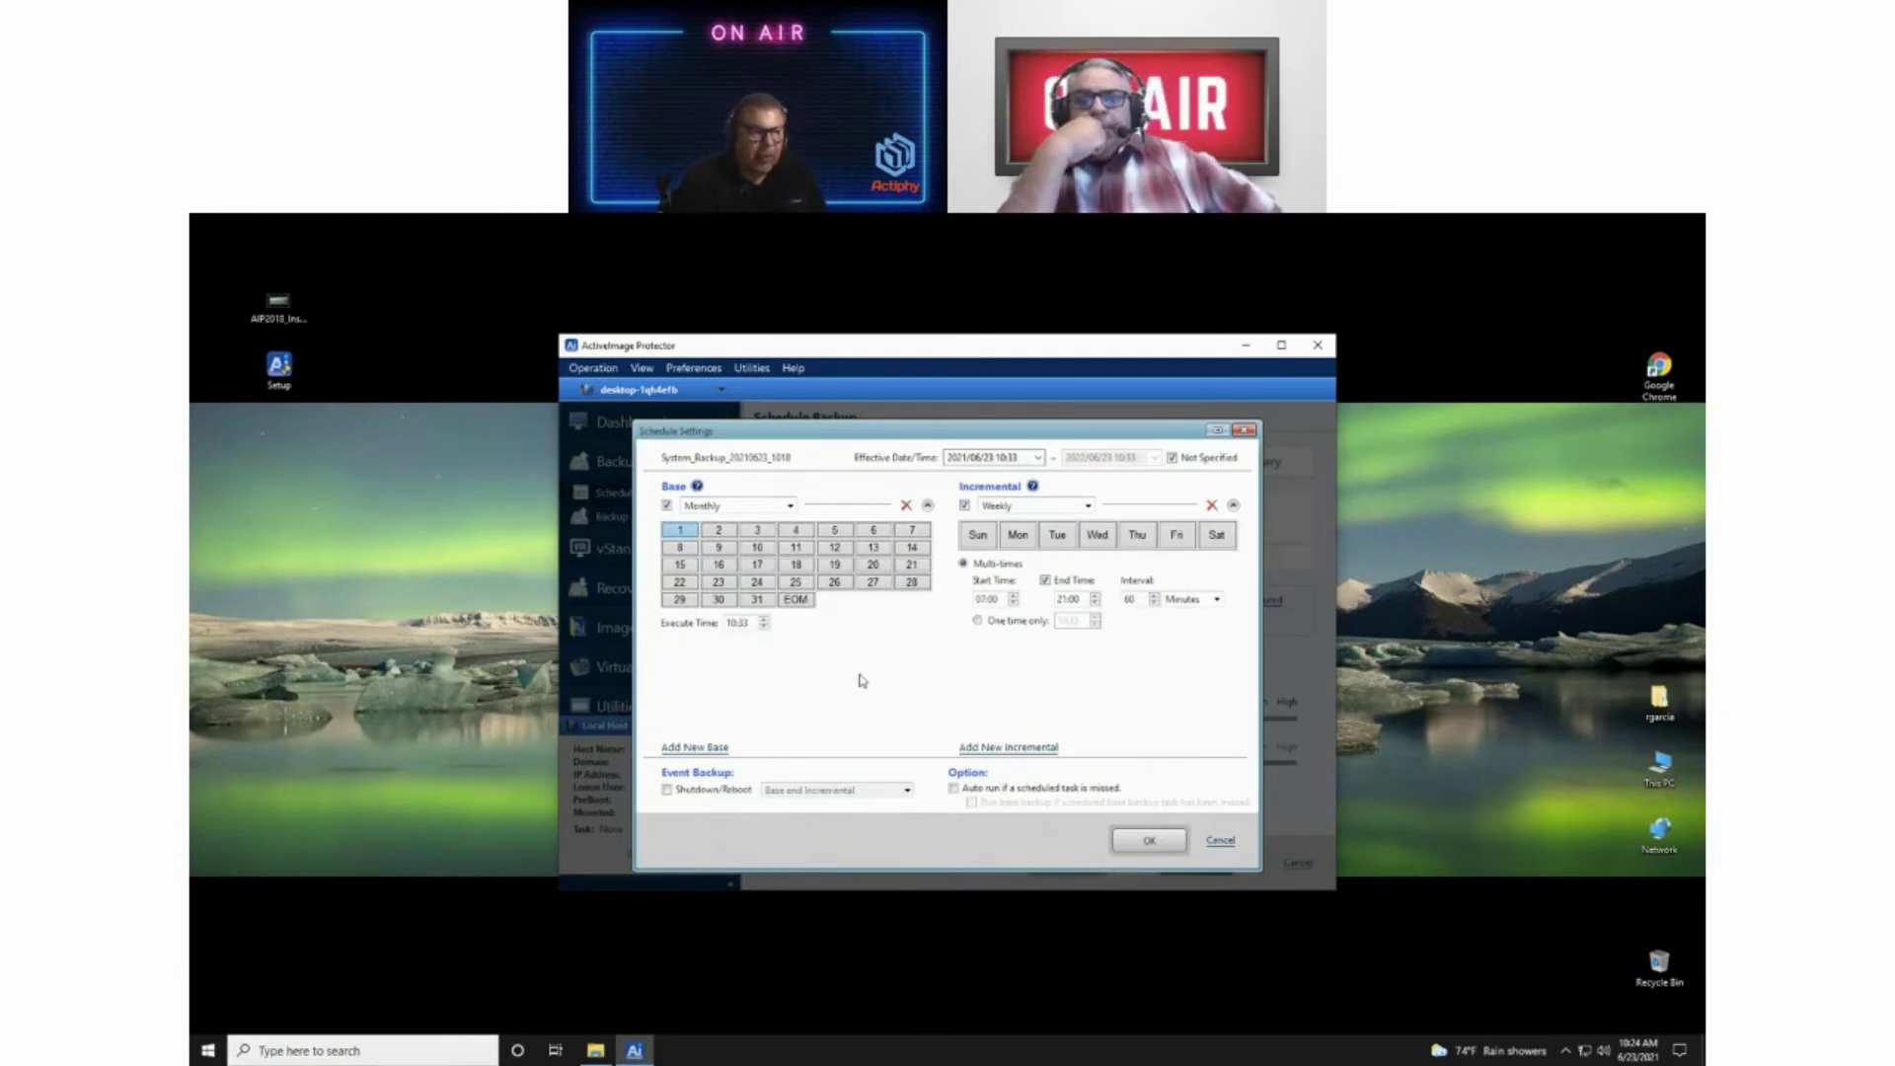
click(679, 565)
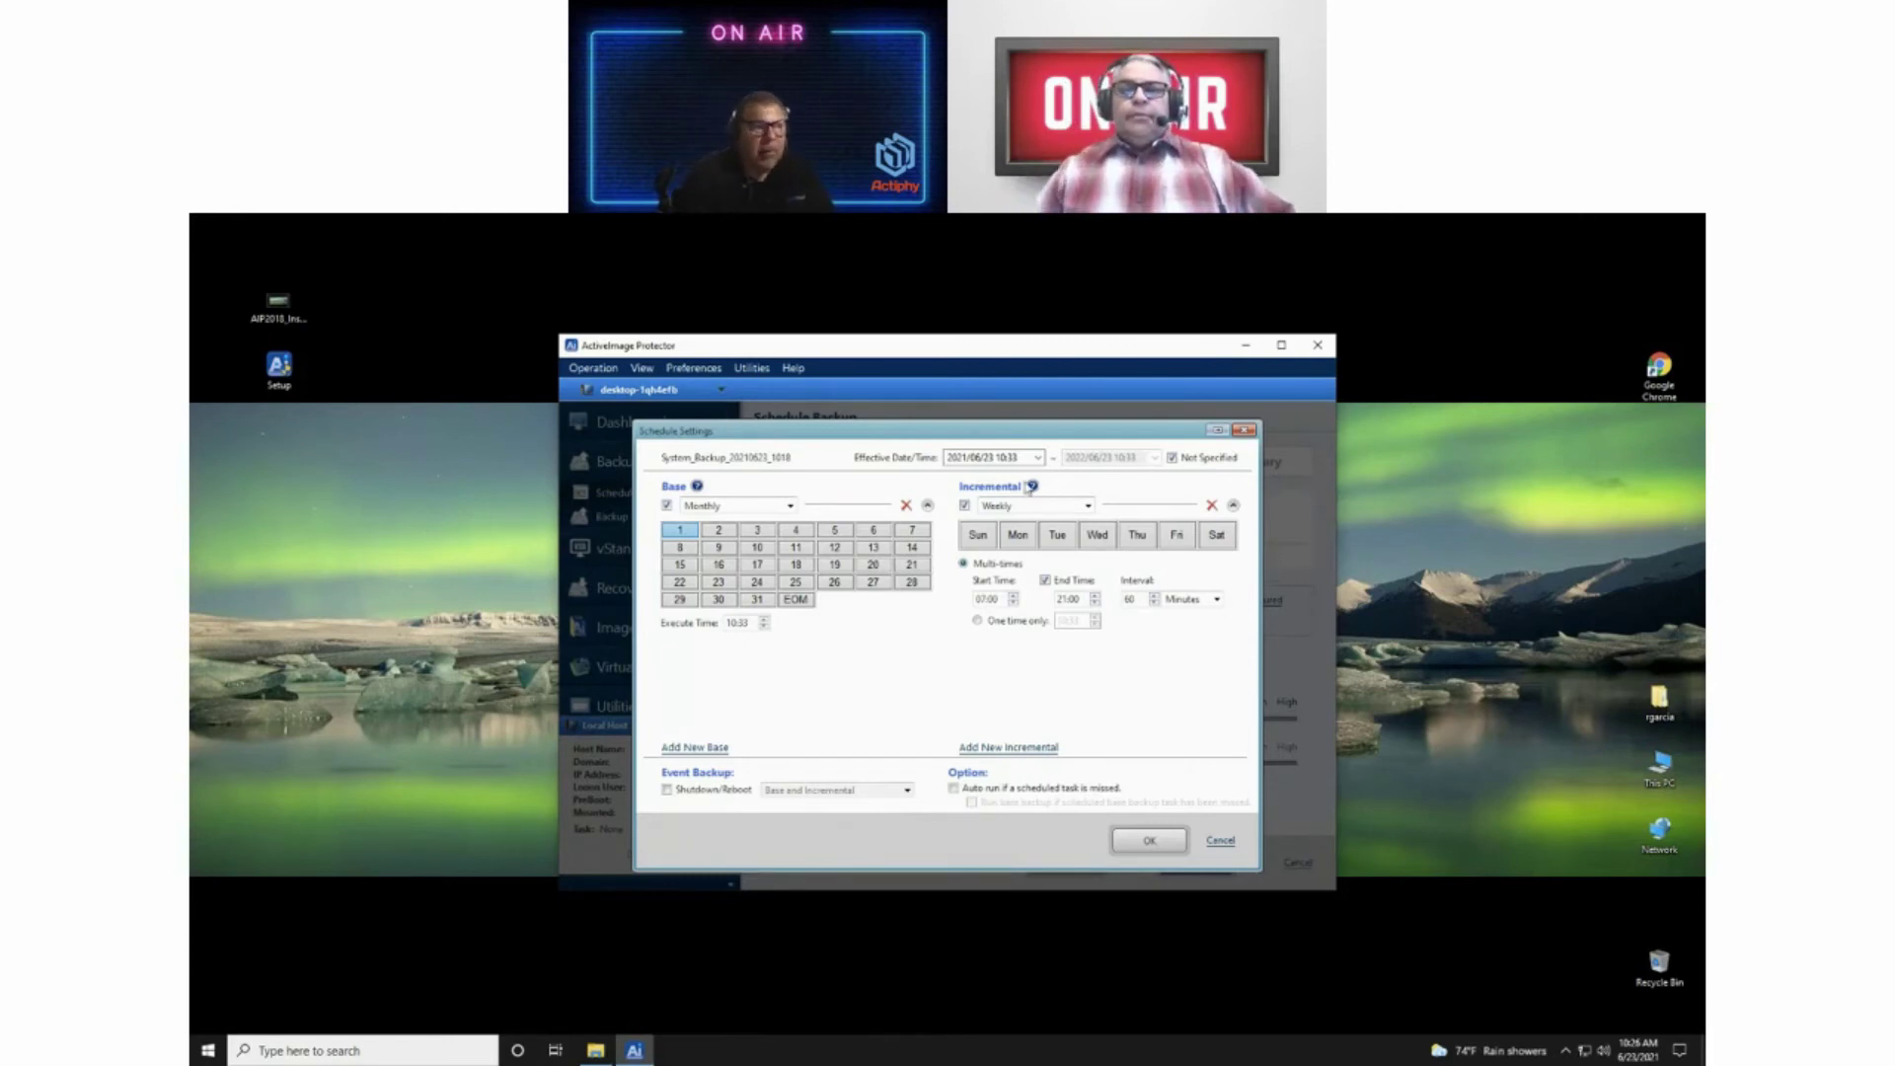
click(1089, 507)
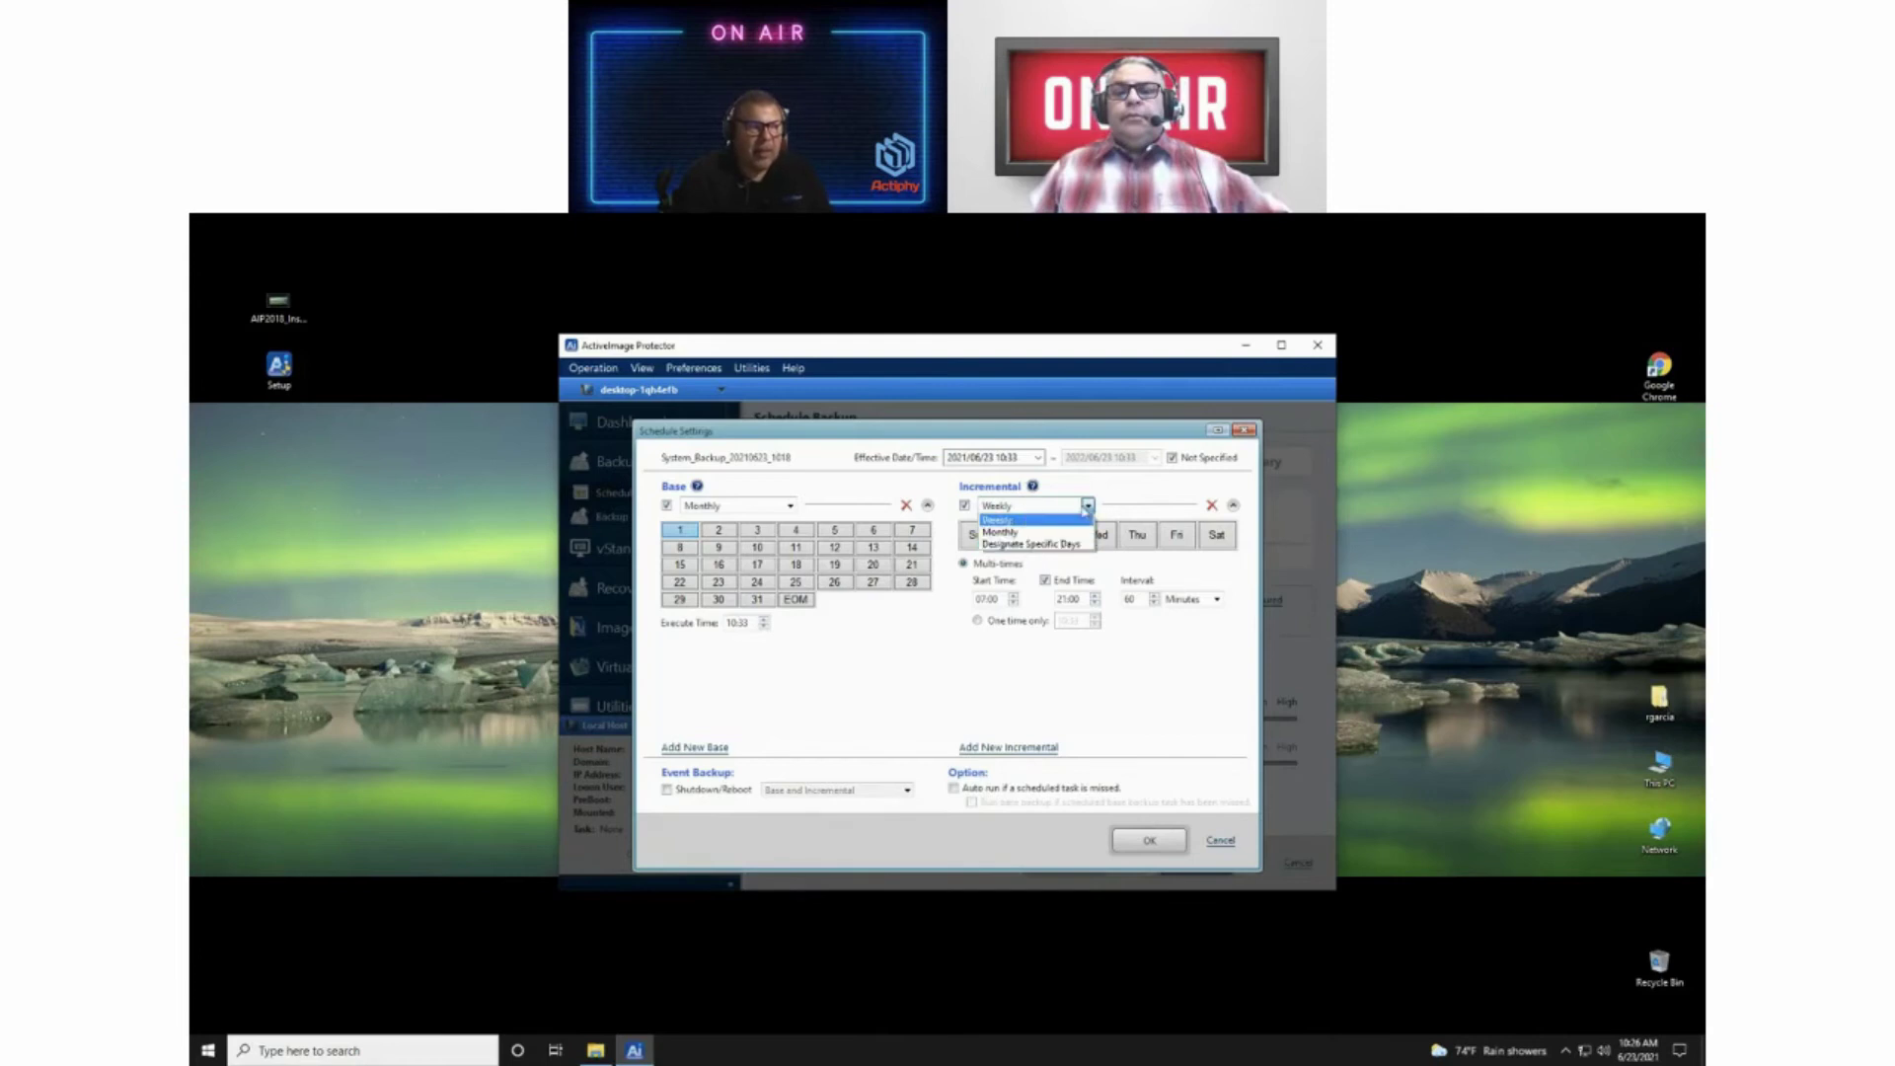
click(1131, 492)
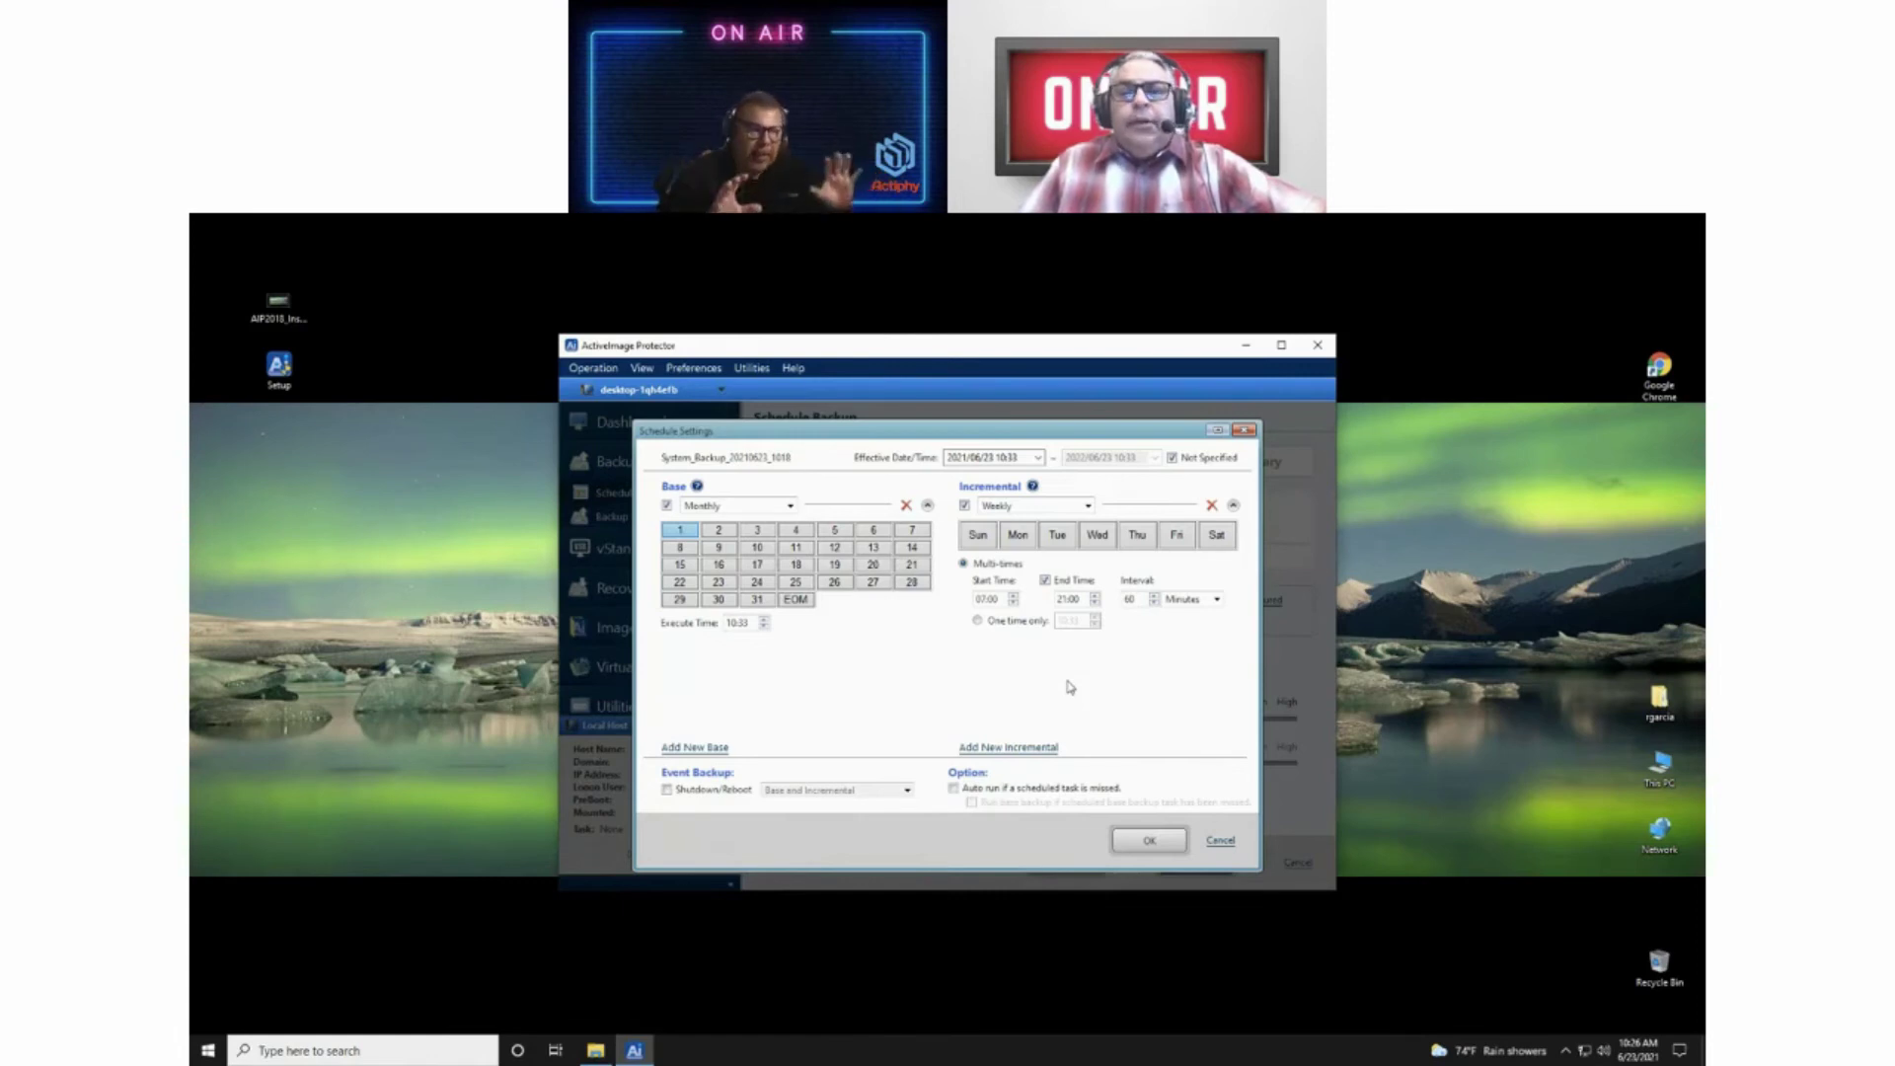
Step: Enable an incremental end time and select Monday through Friday as incremental weekdays
click(1045, 580)
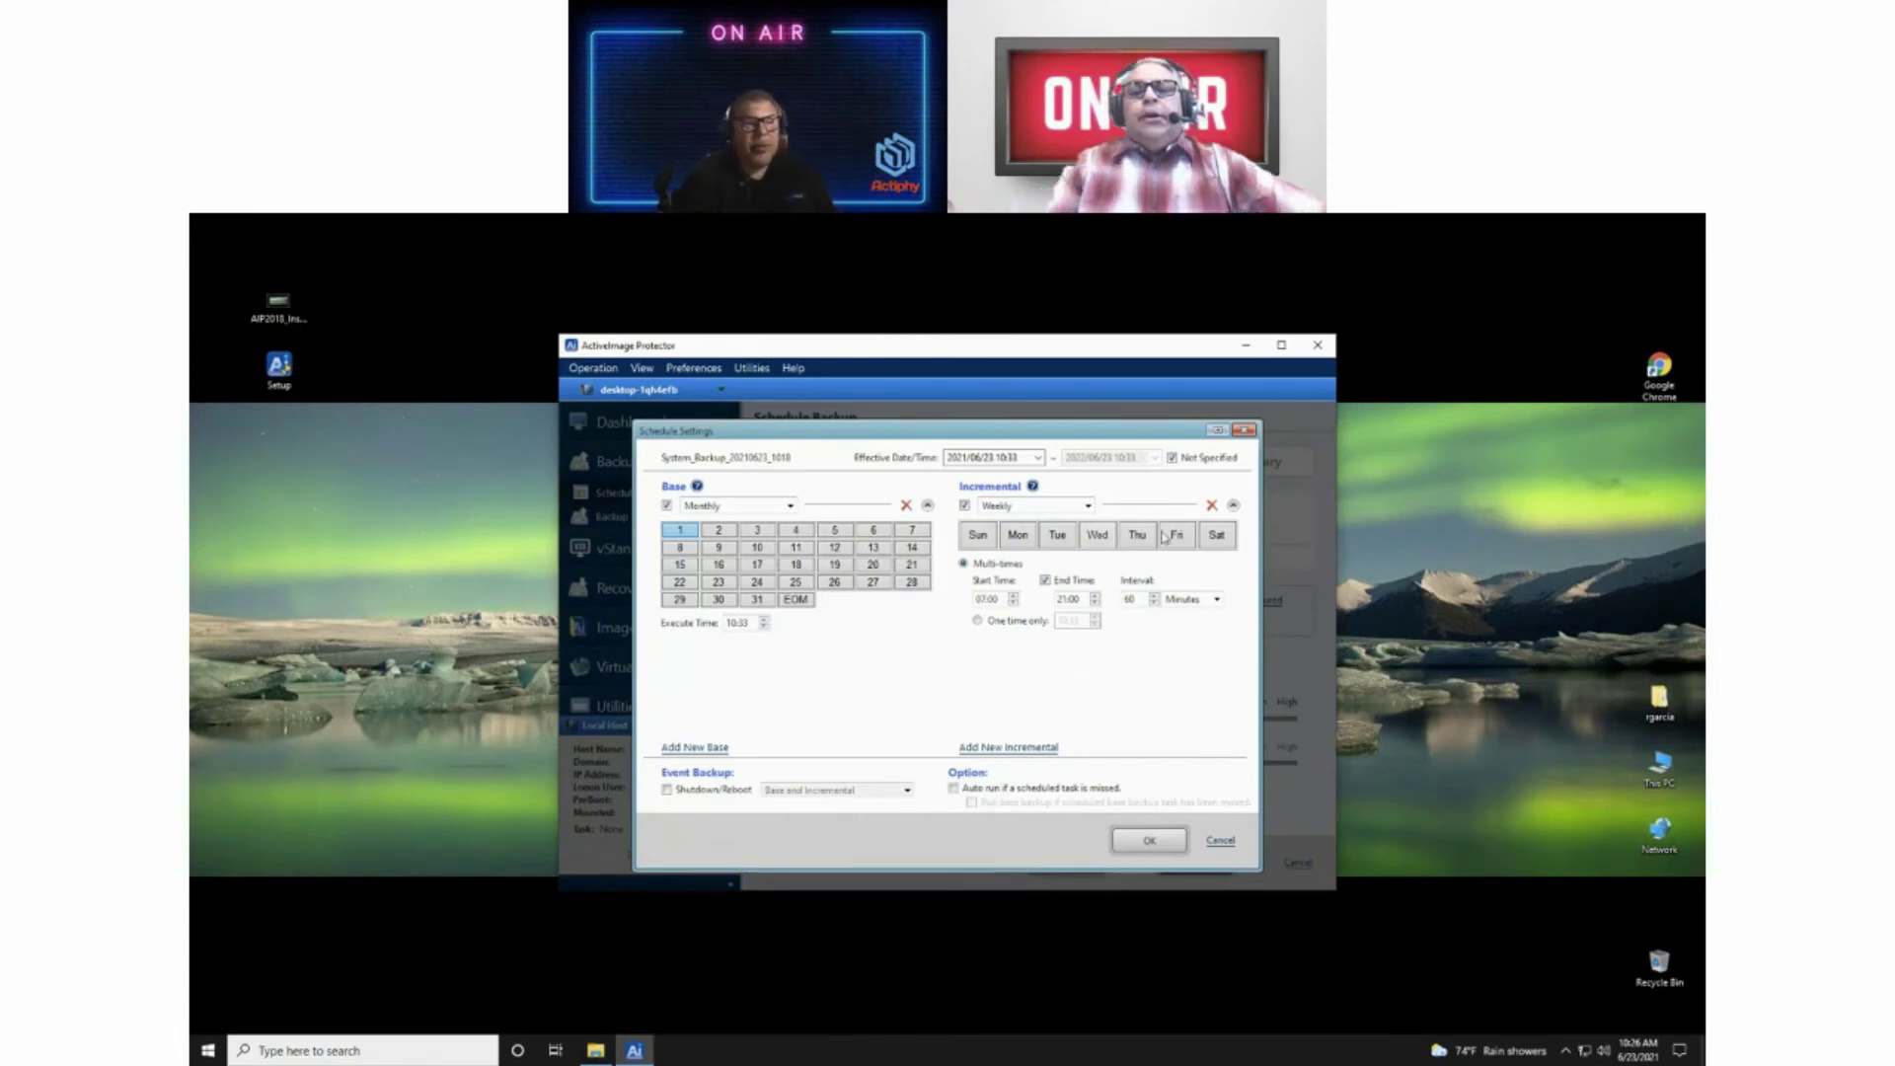
click(1177, 538)
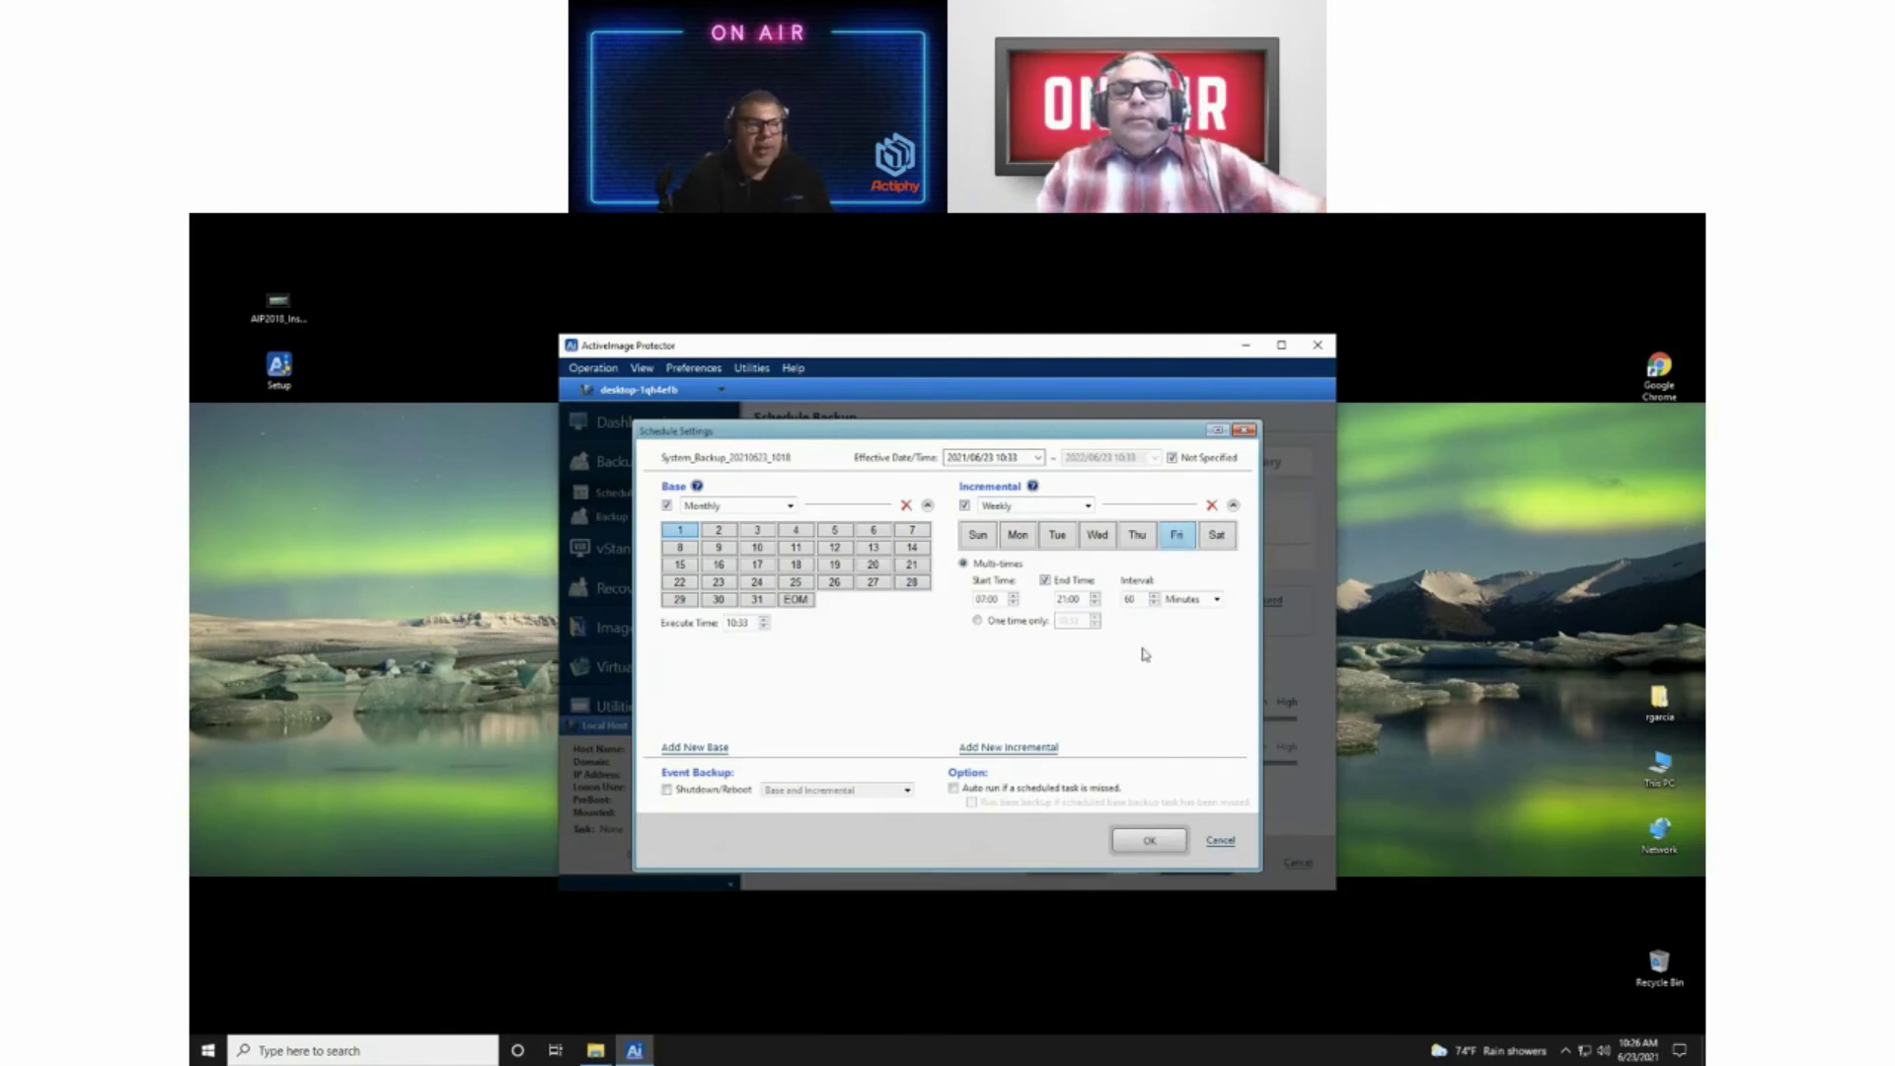
click(1100, 541)
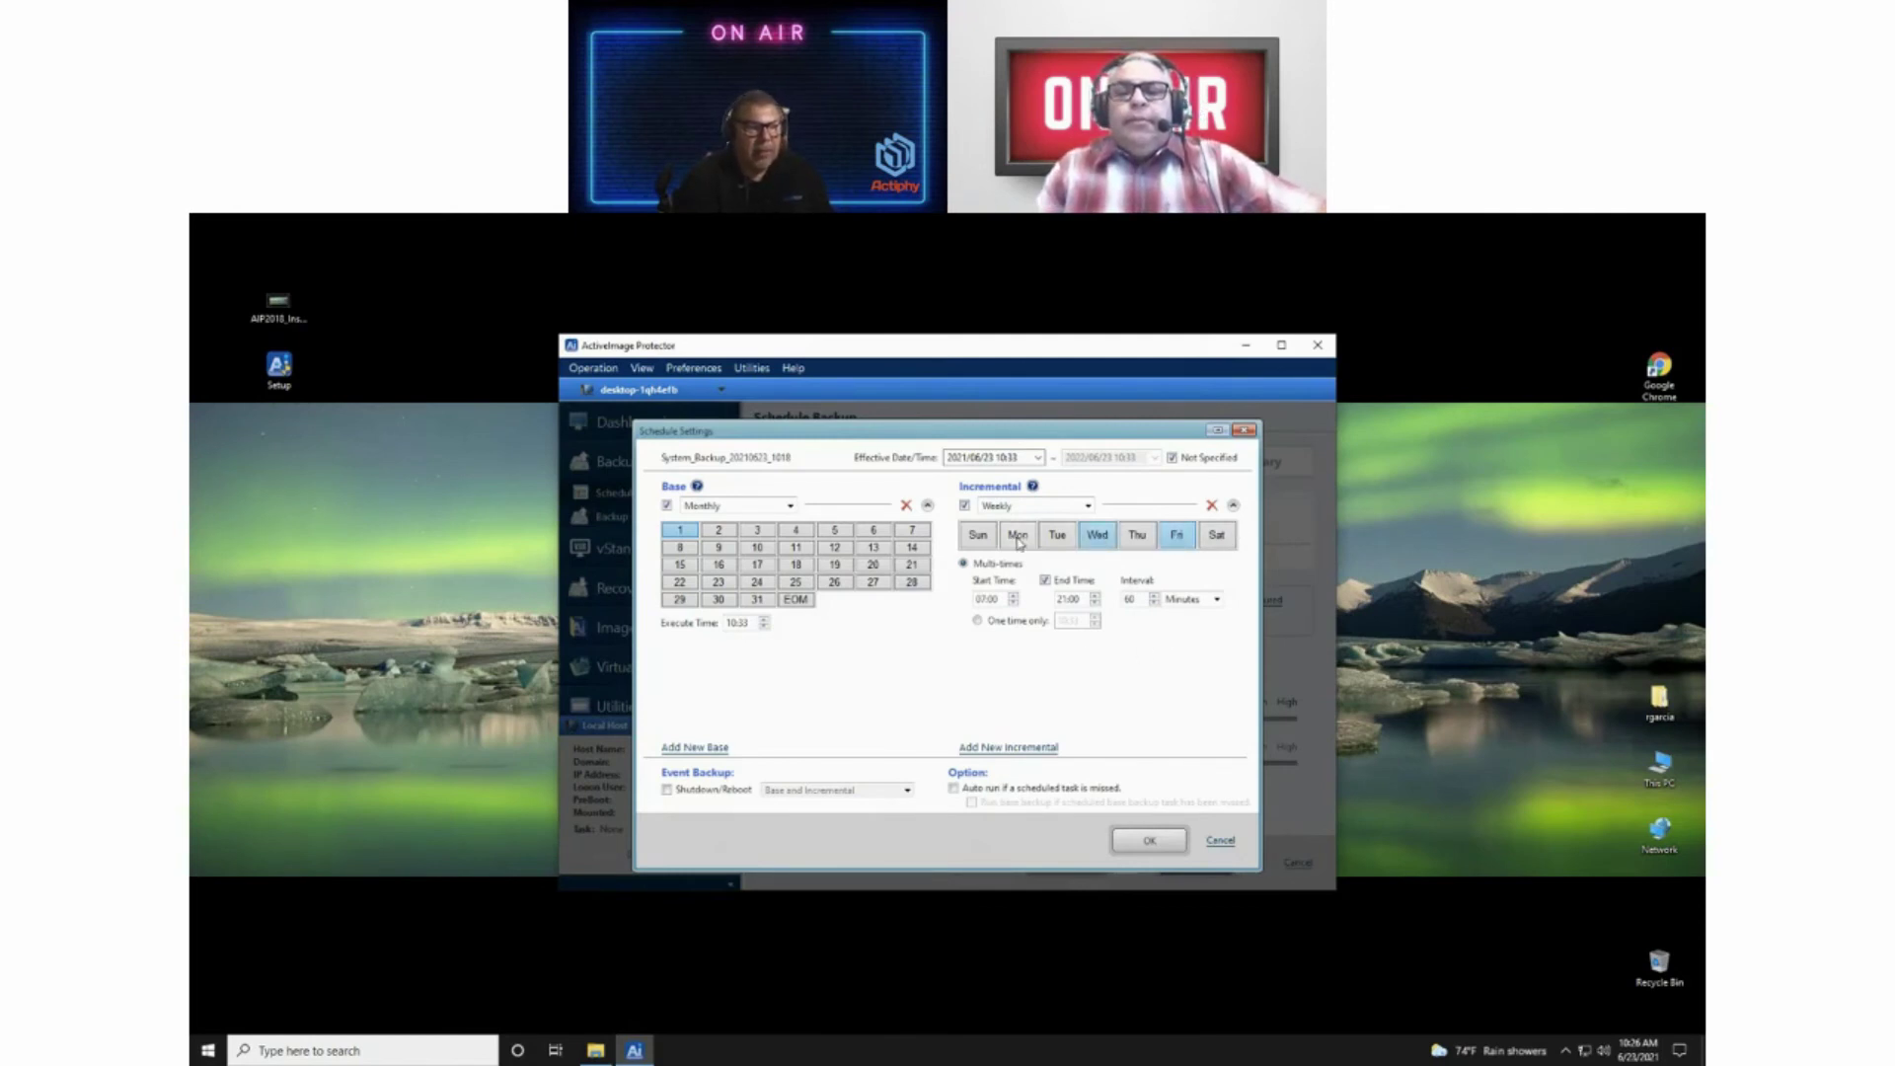
click(1018, 537)
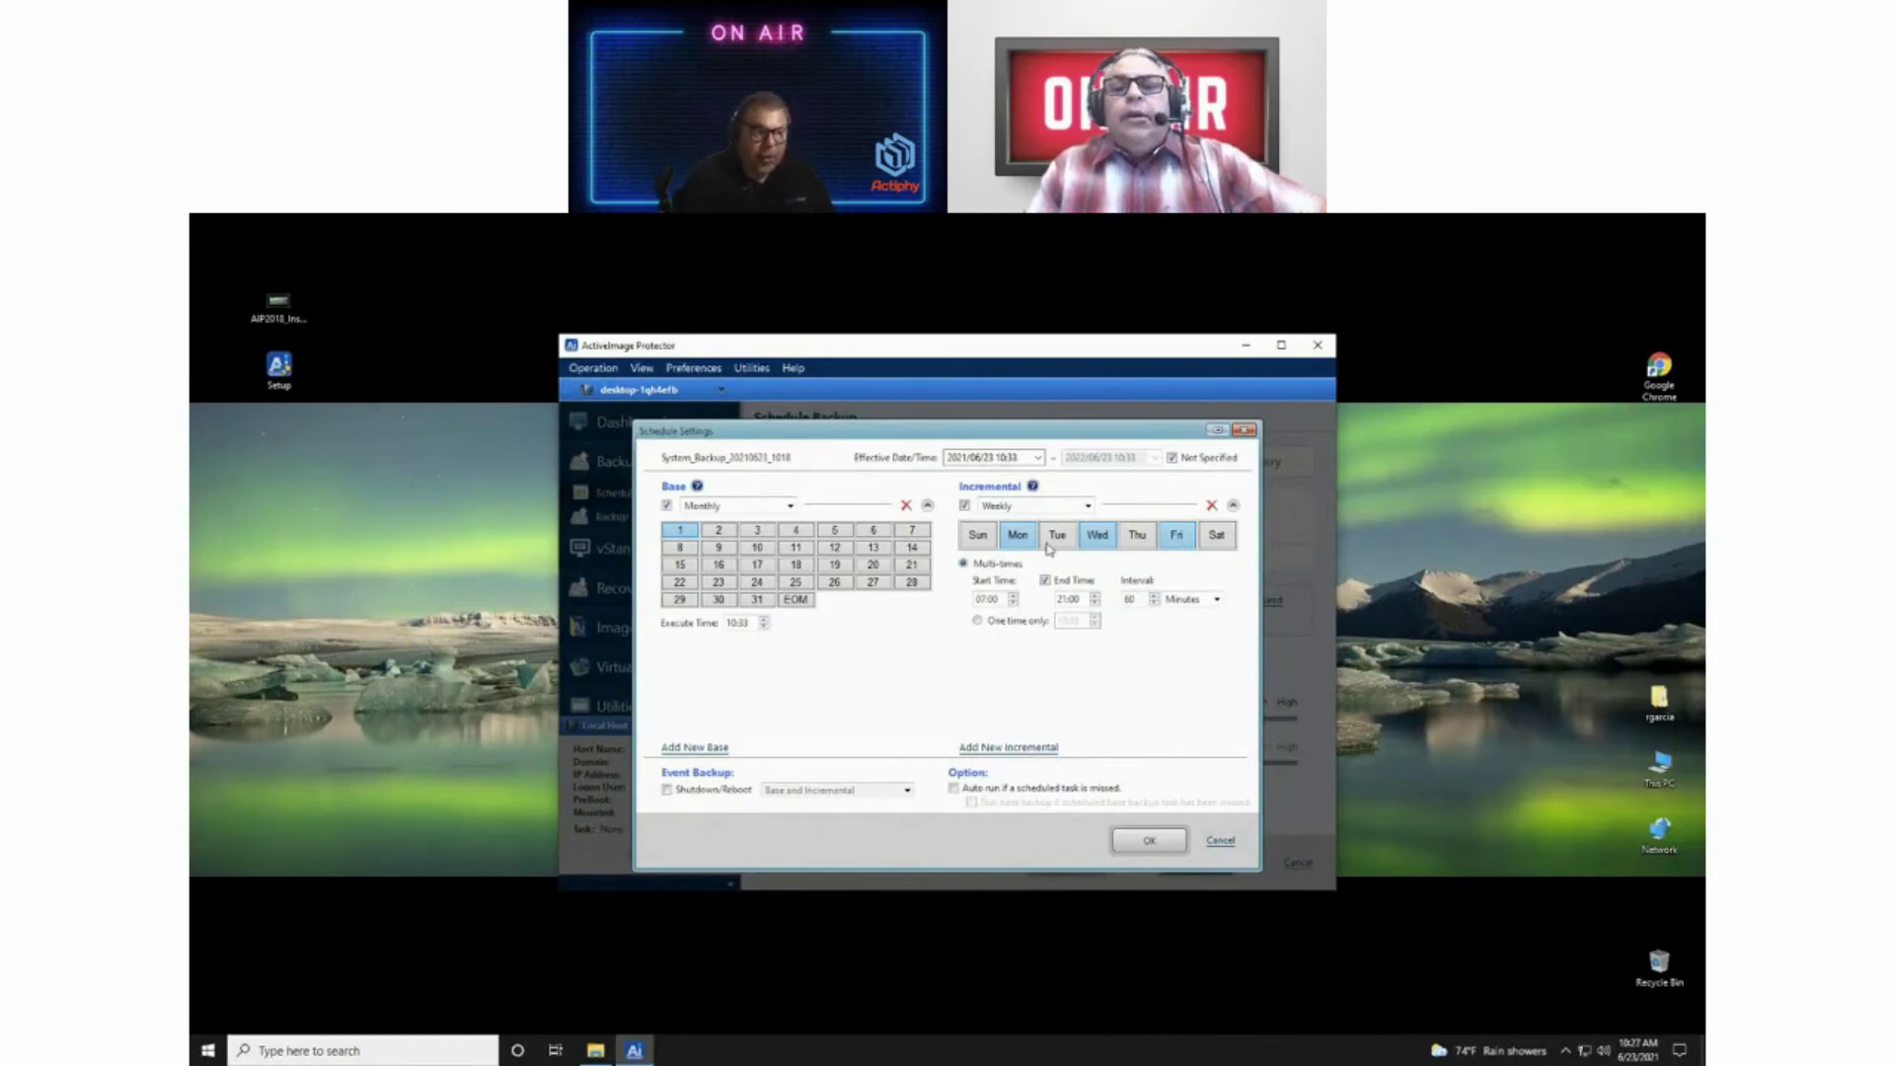
click(1159, 541)
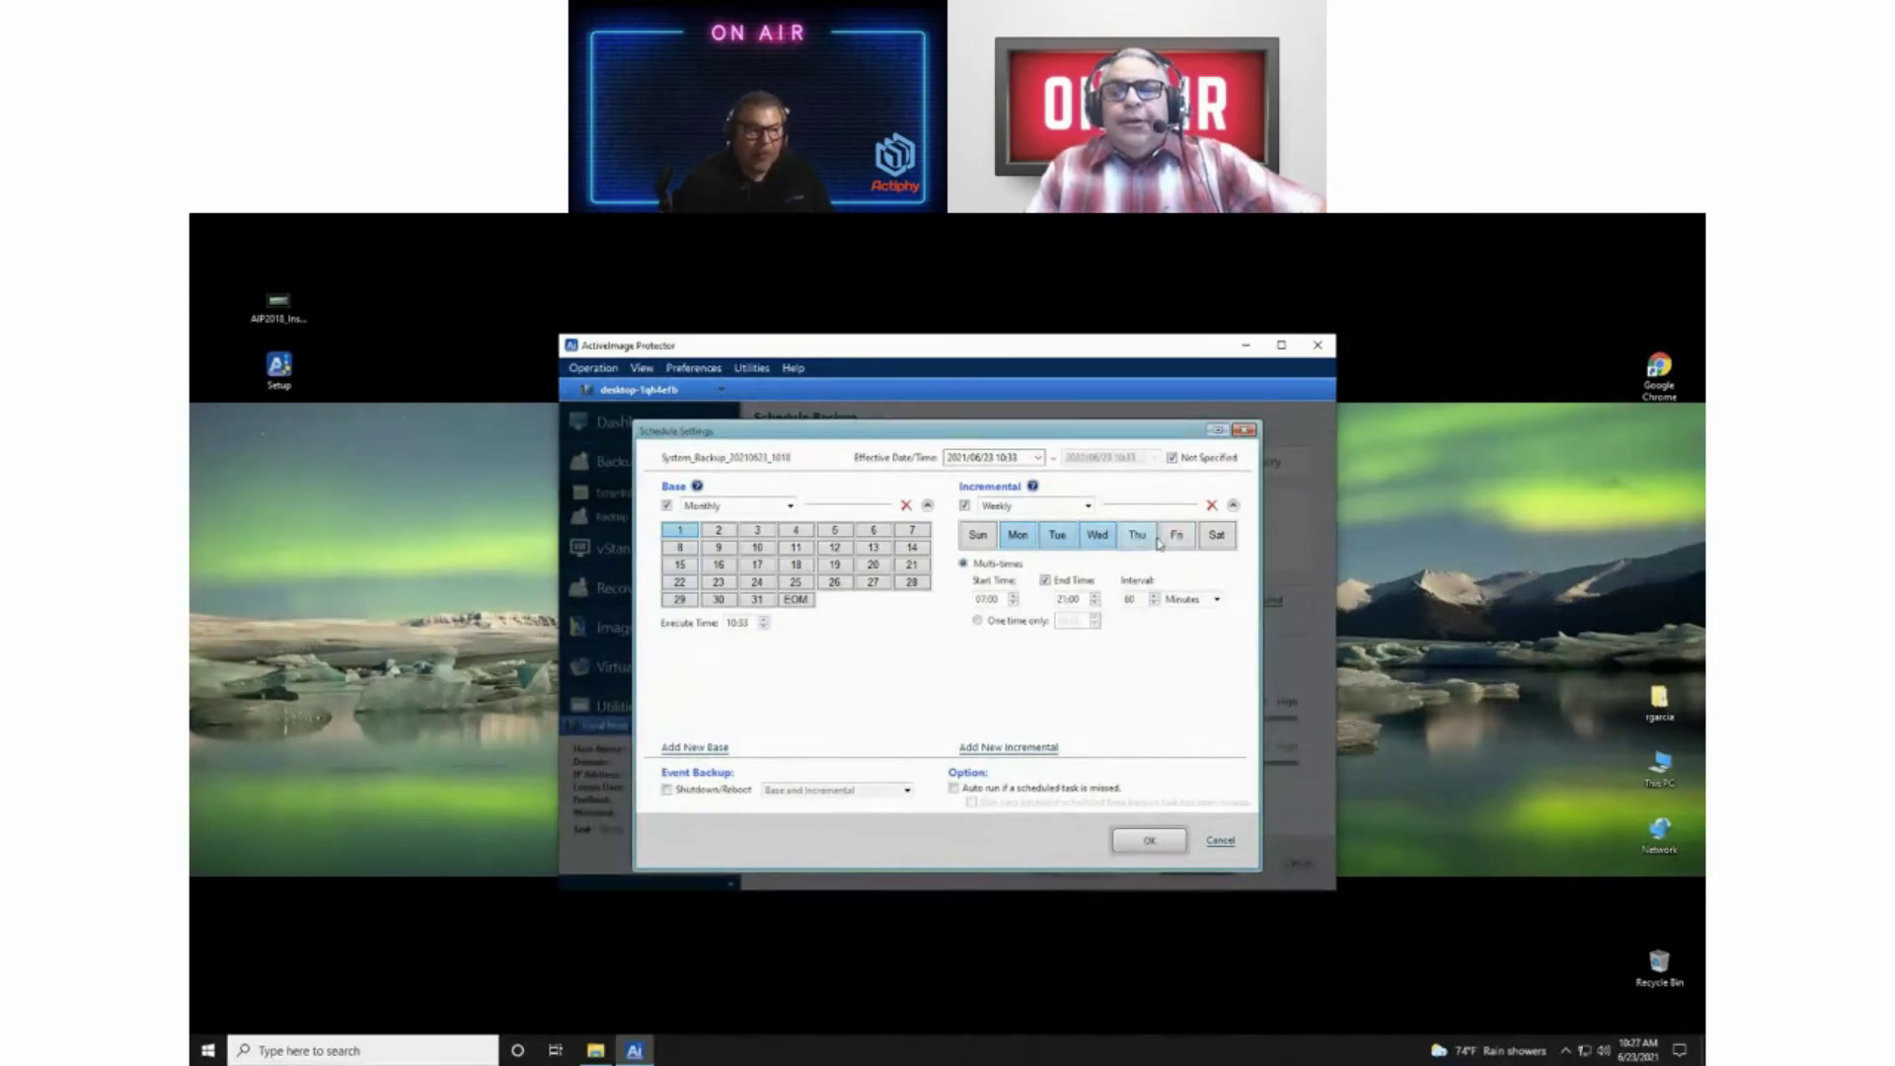
click(1162, 541)
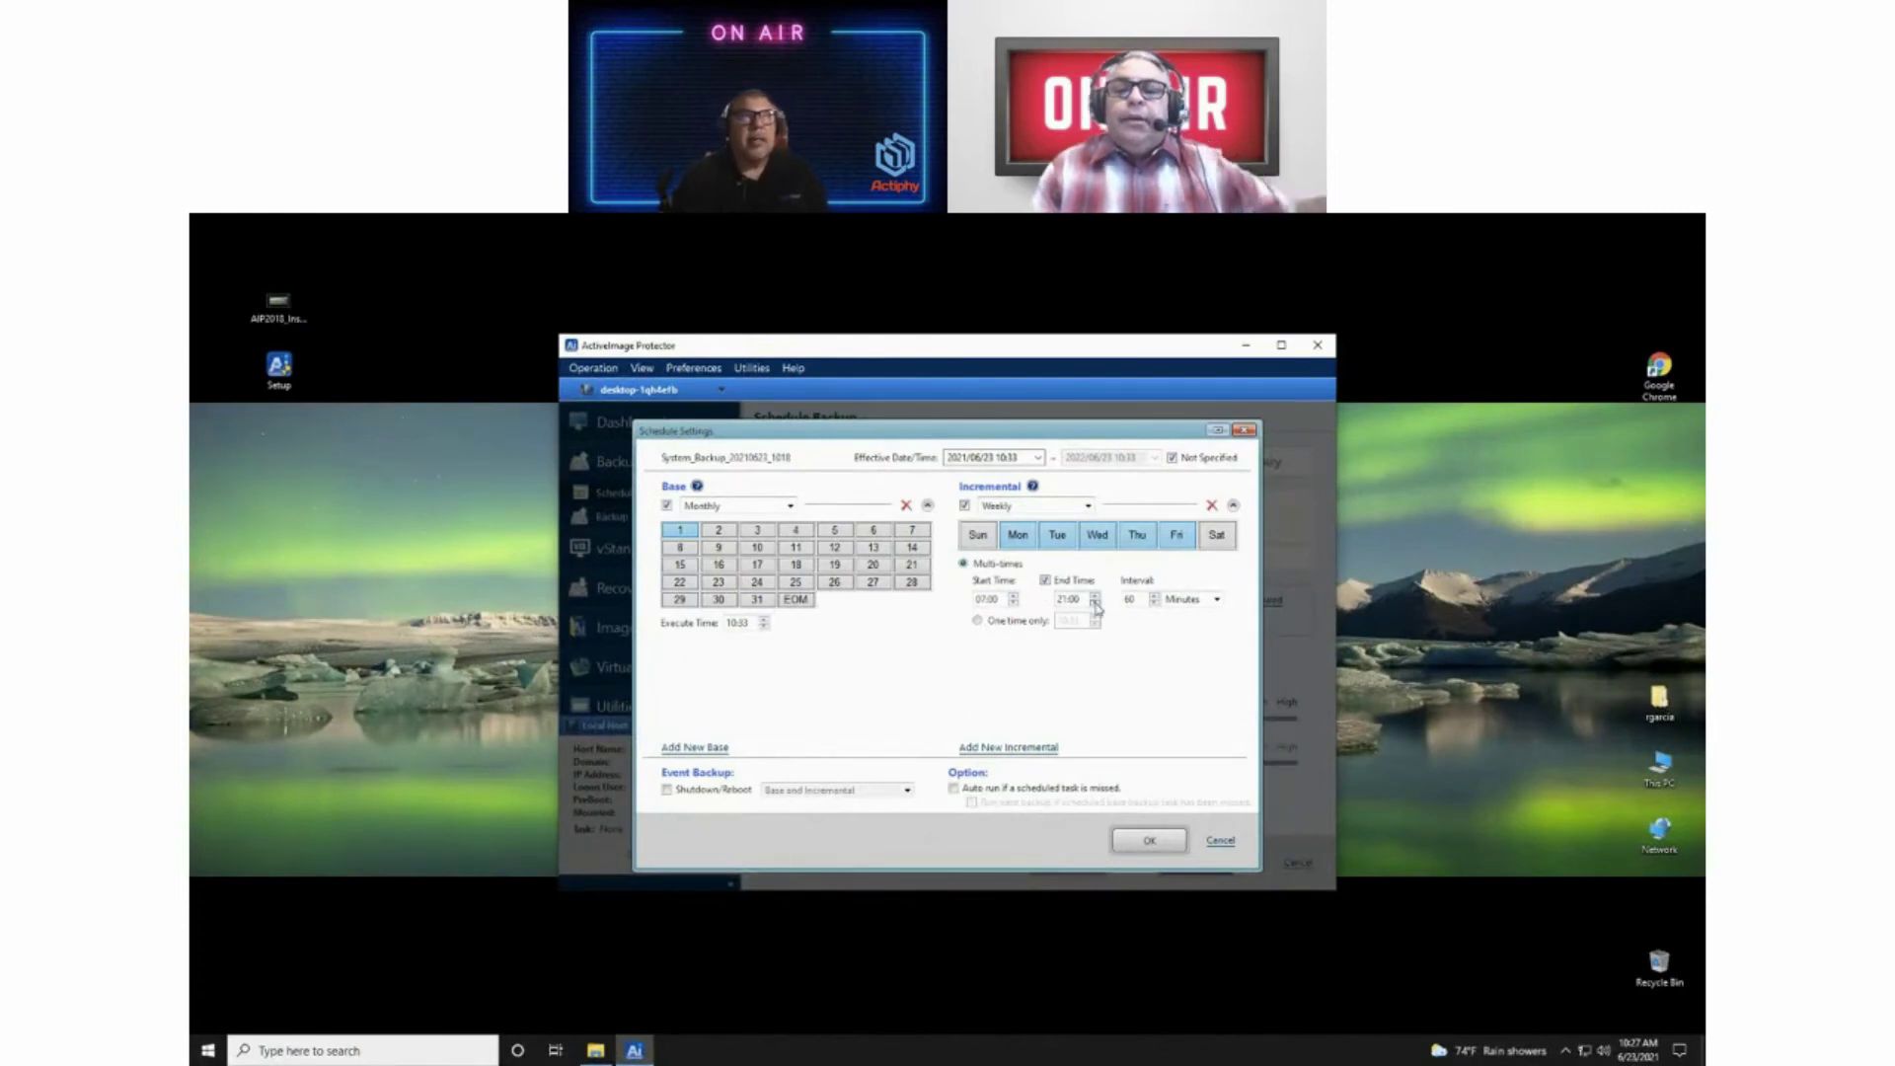
Step: Set the incremental end time to 19:00 and leave the interval unit on Minutes
click(1095, 604)
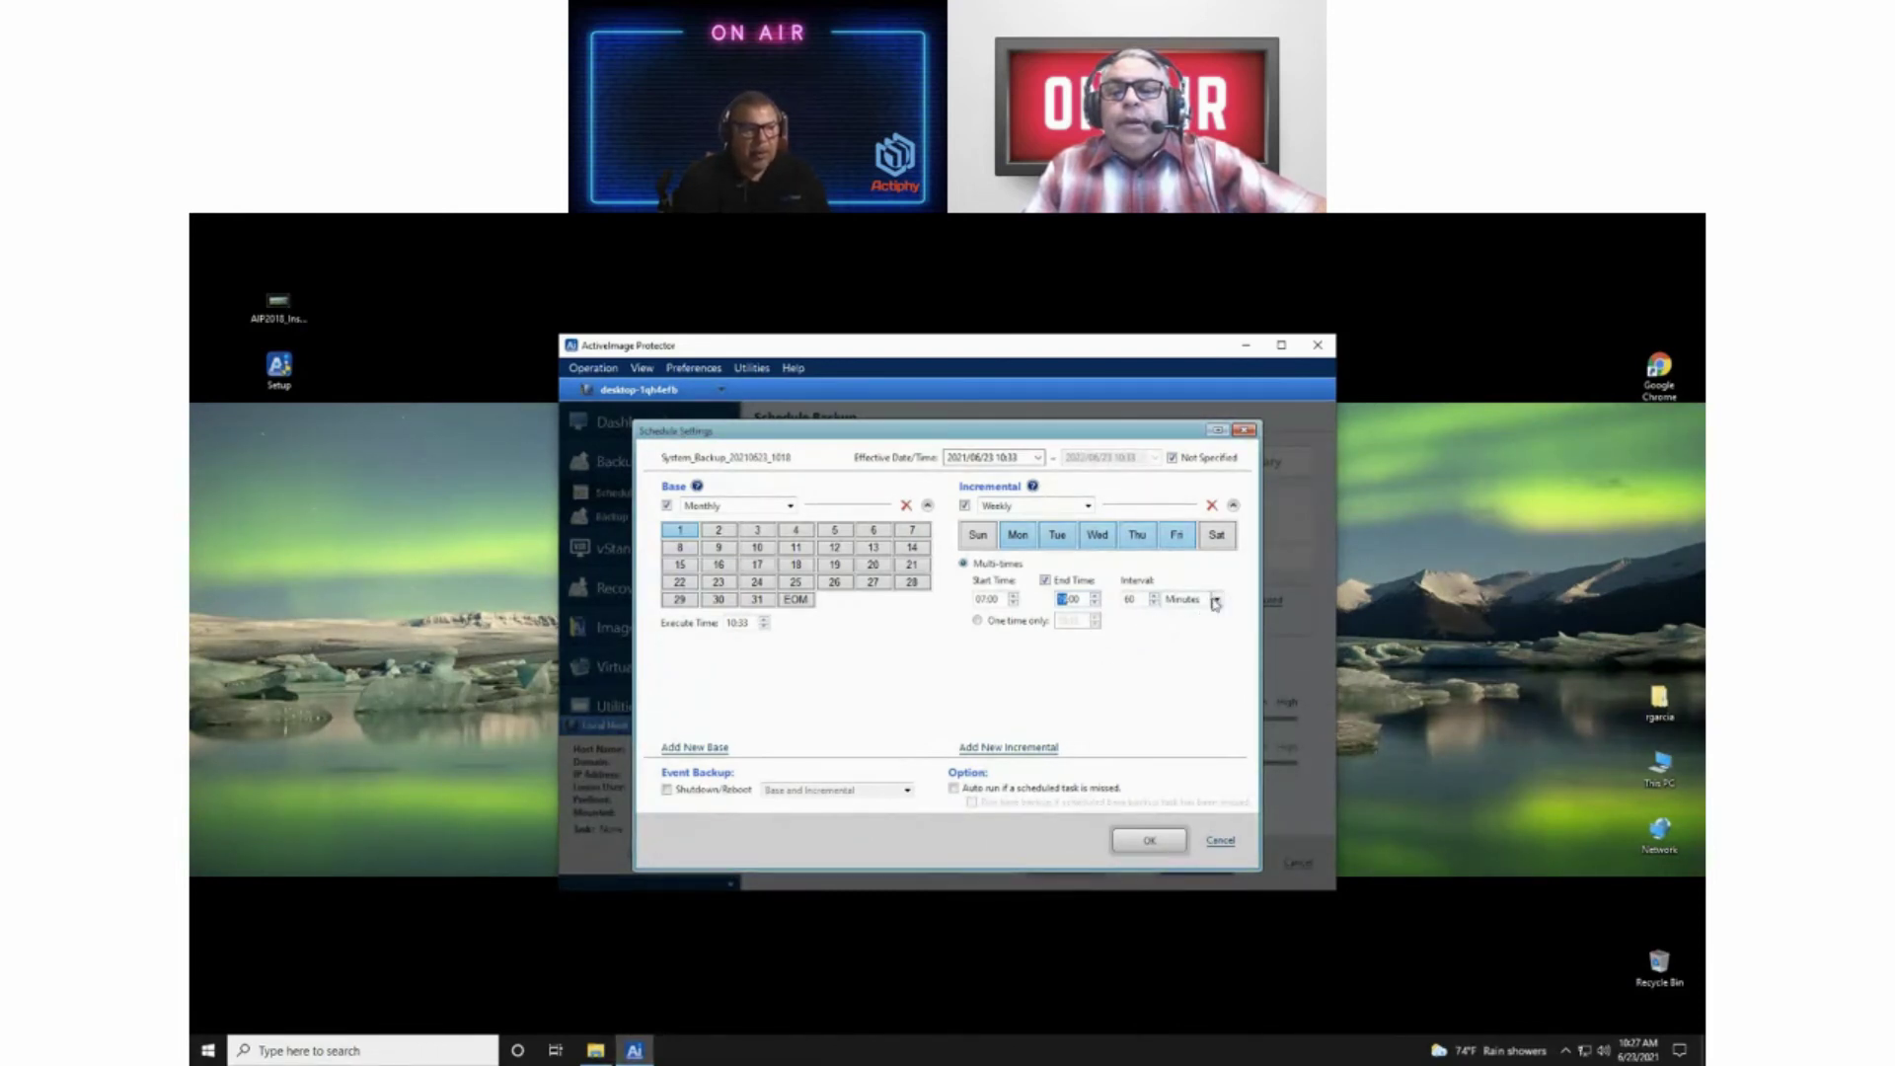
click(1216, 599)
click(1181, 628)
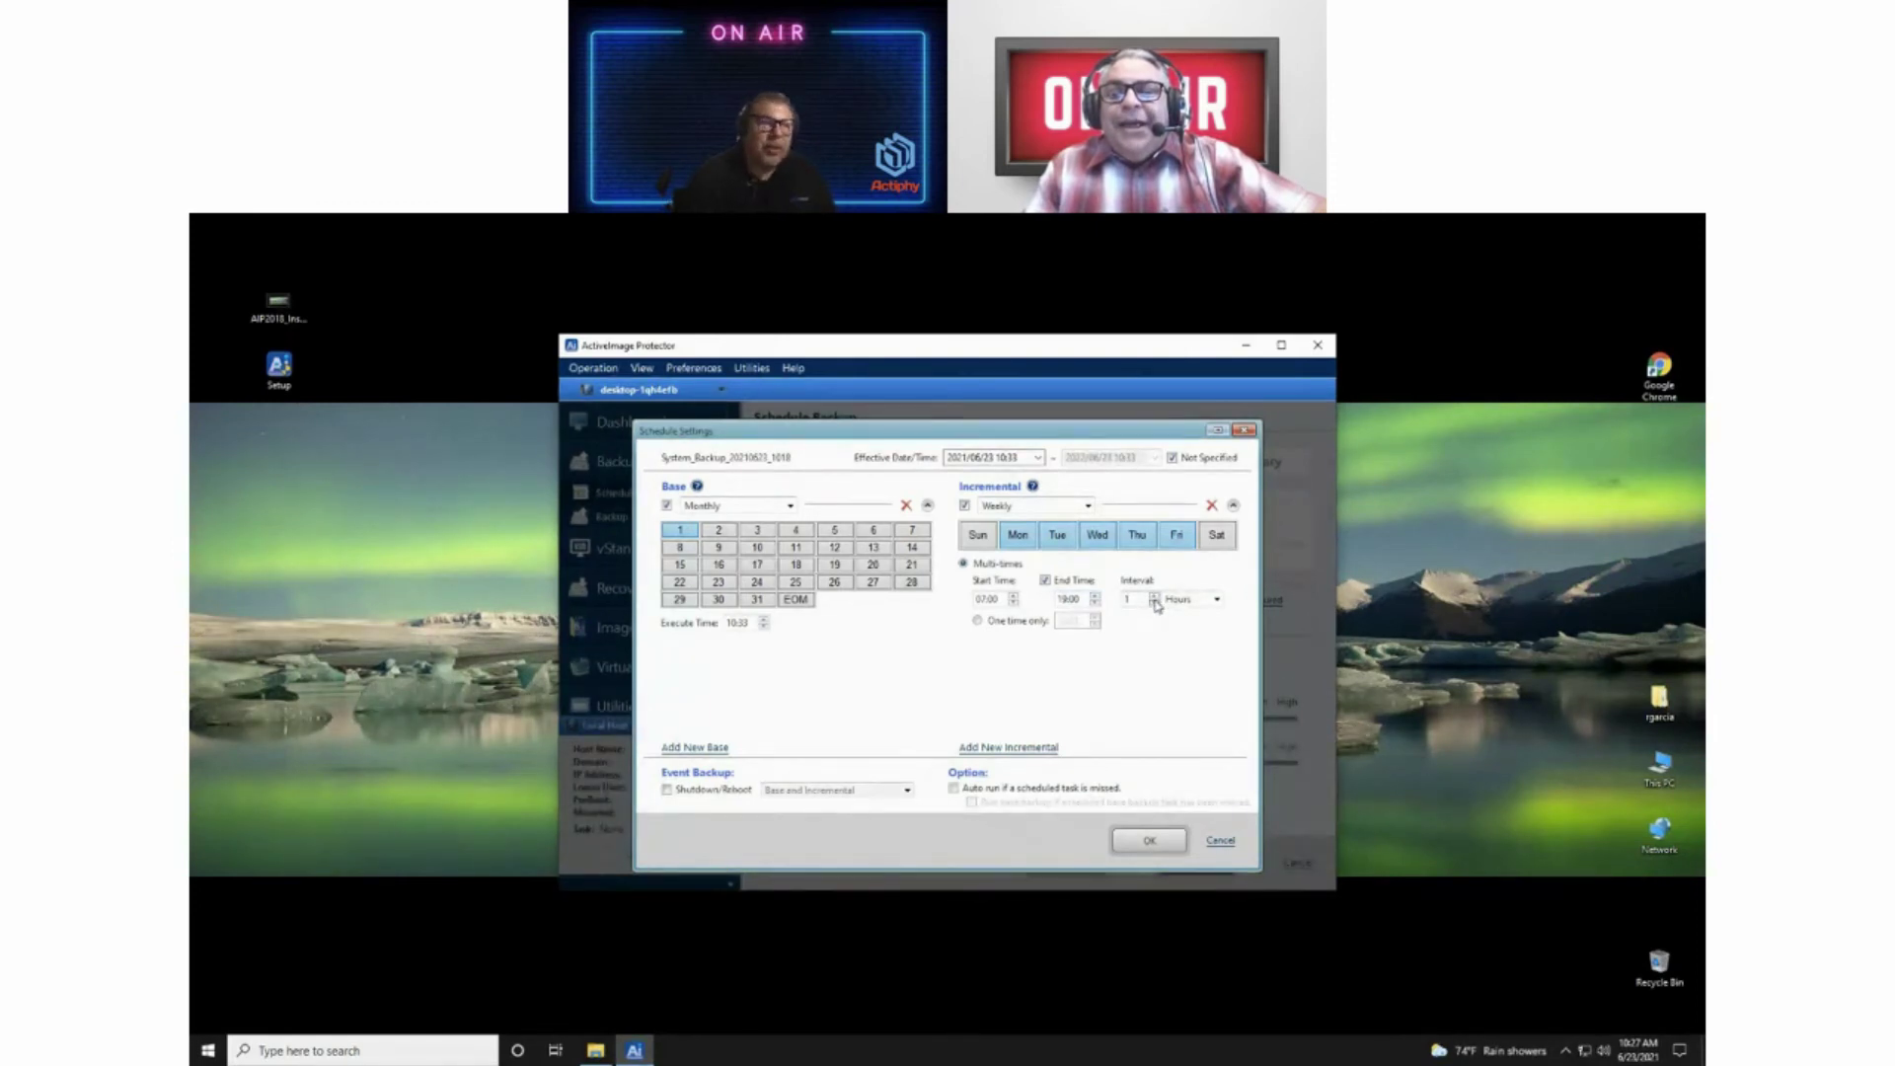
click(1217, 599)
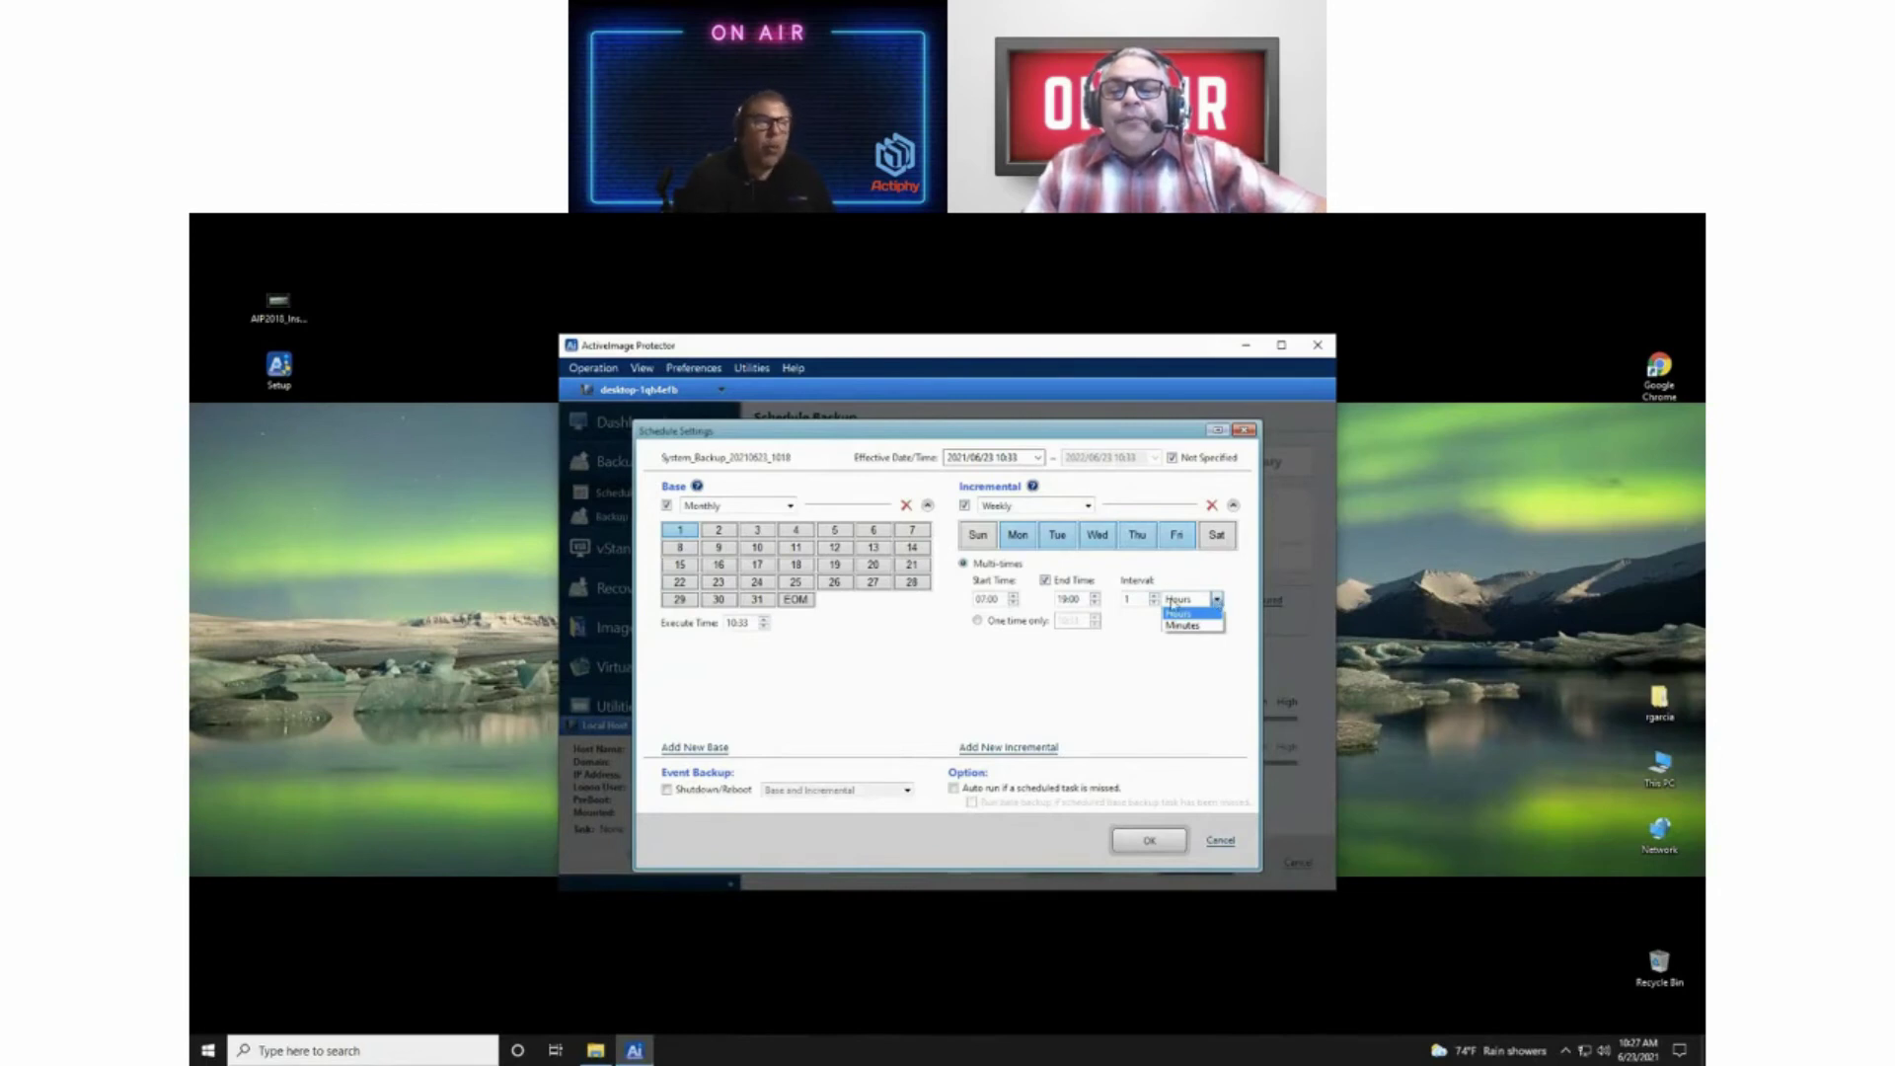
click(1182, 625)
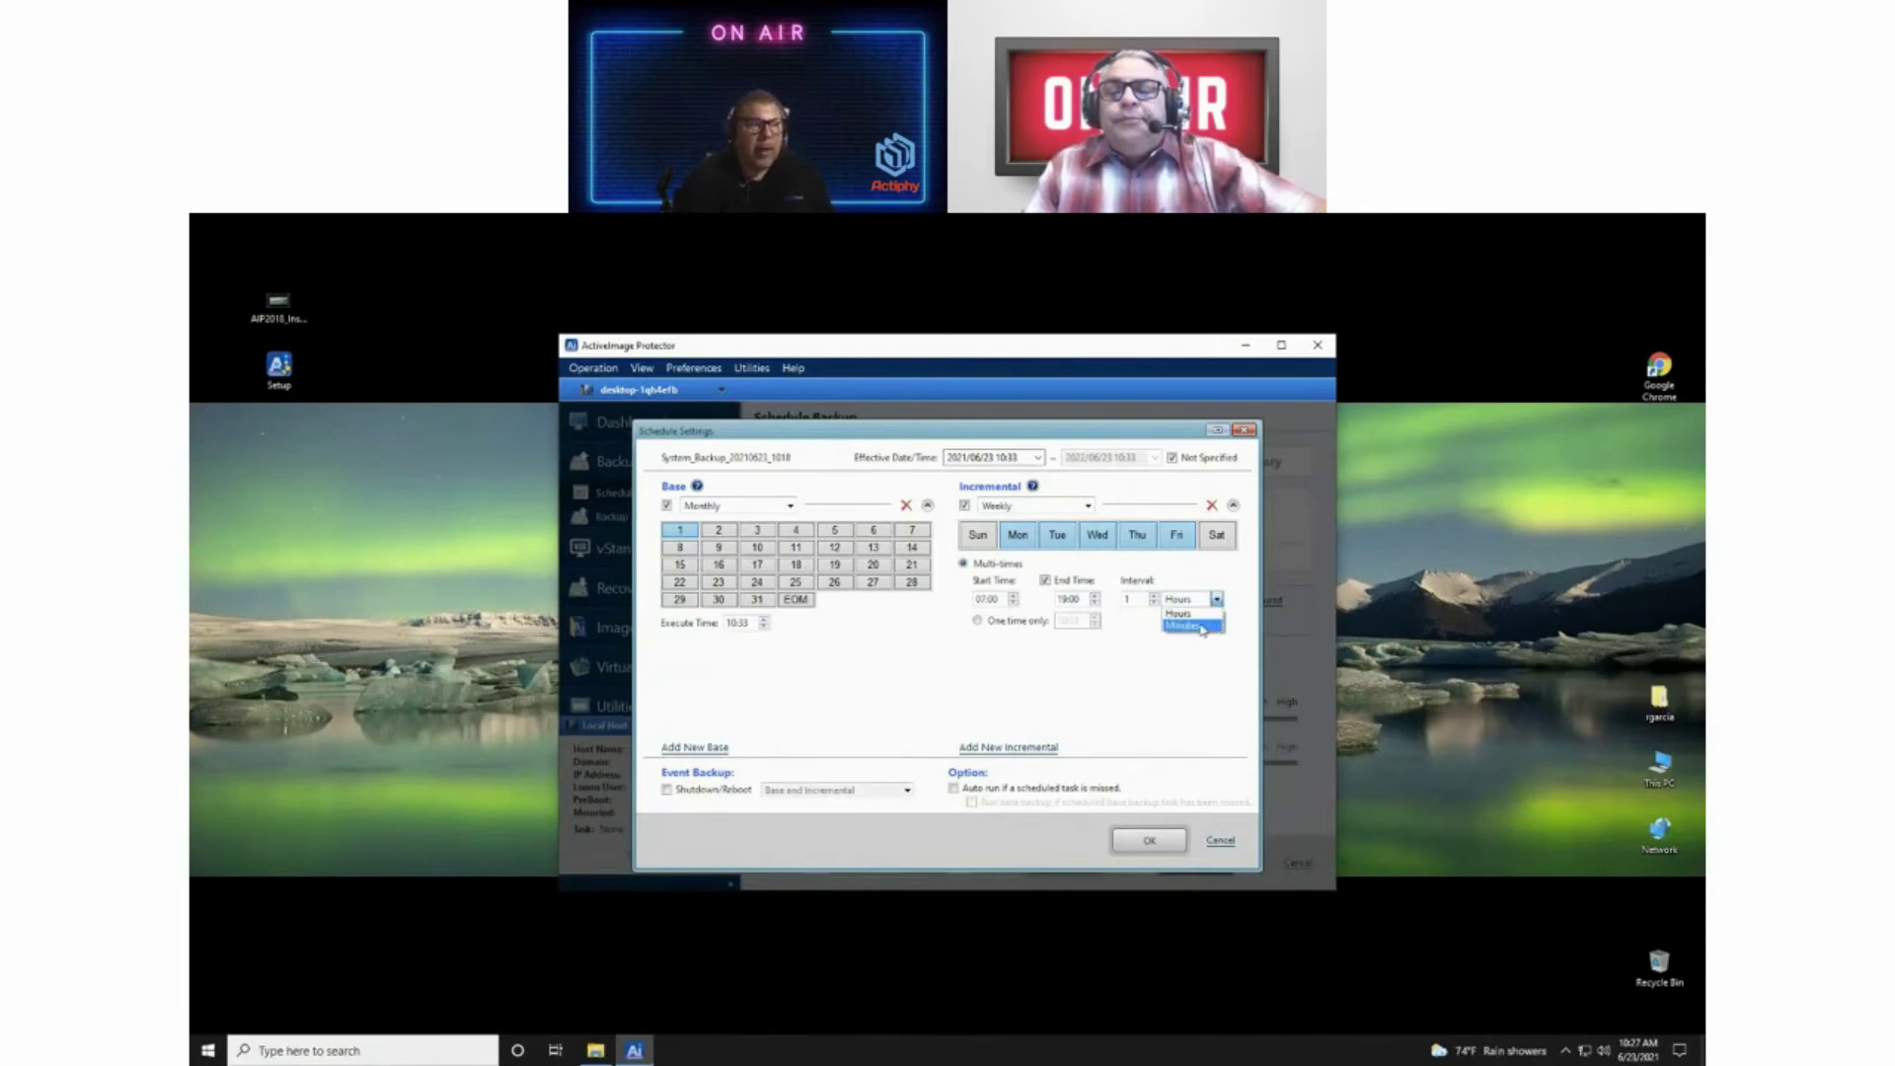
click(1154, 604)
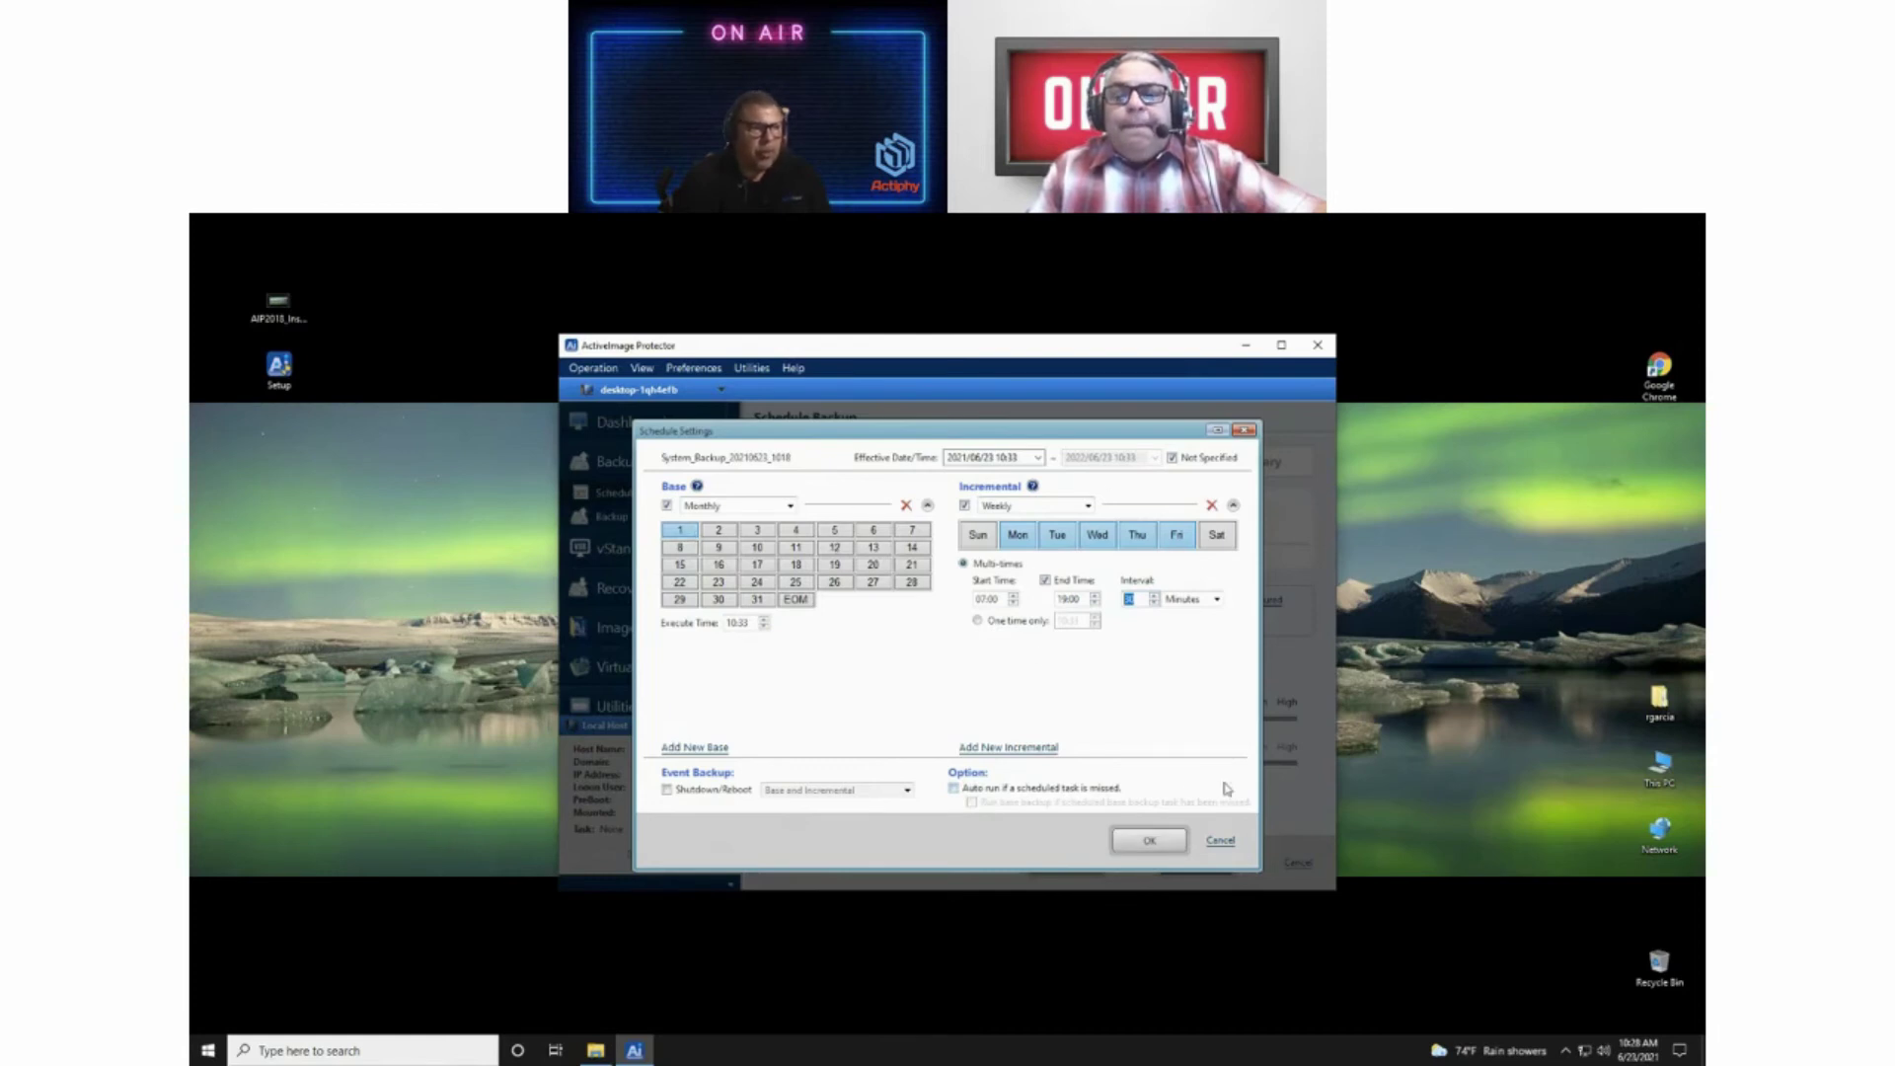
Step: Save the schedule, then re-edit it so incrementals repeat every 1 hour
click(1149, 840)
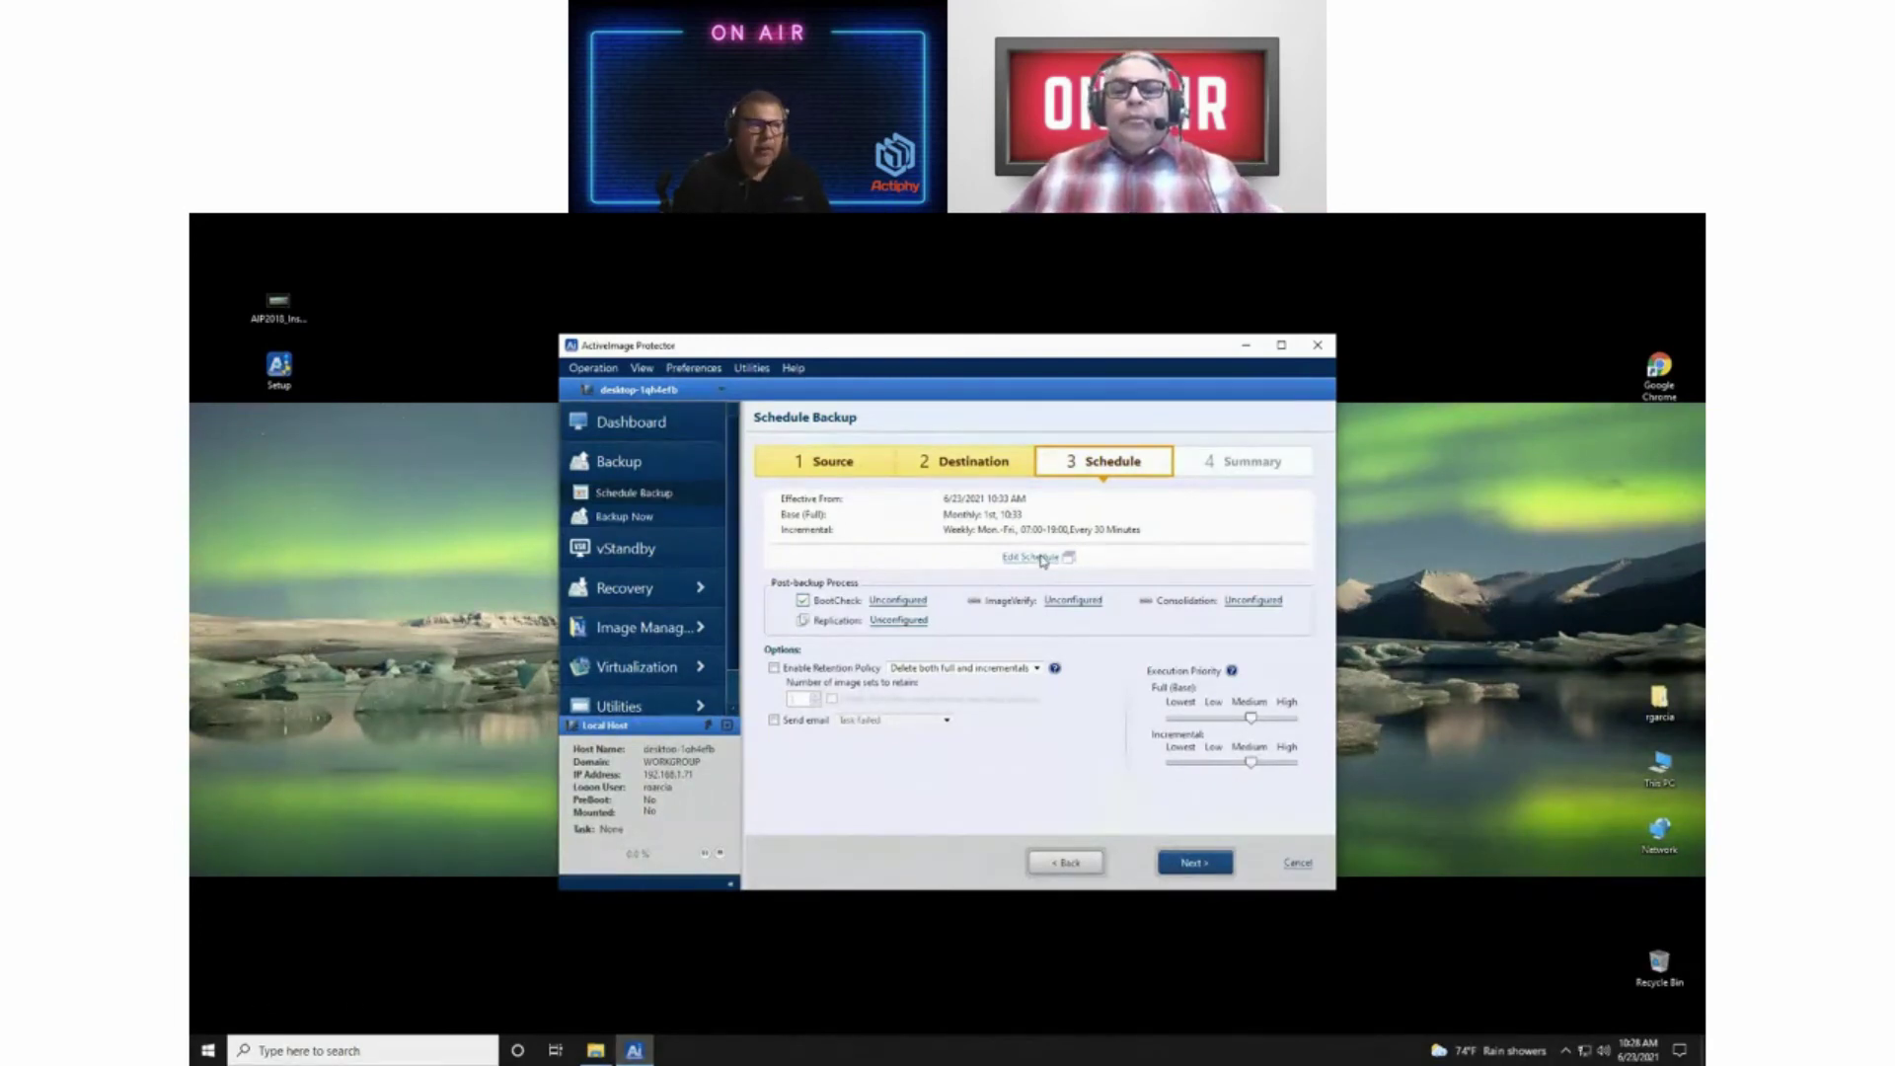
click(1043, 560)
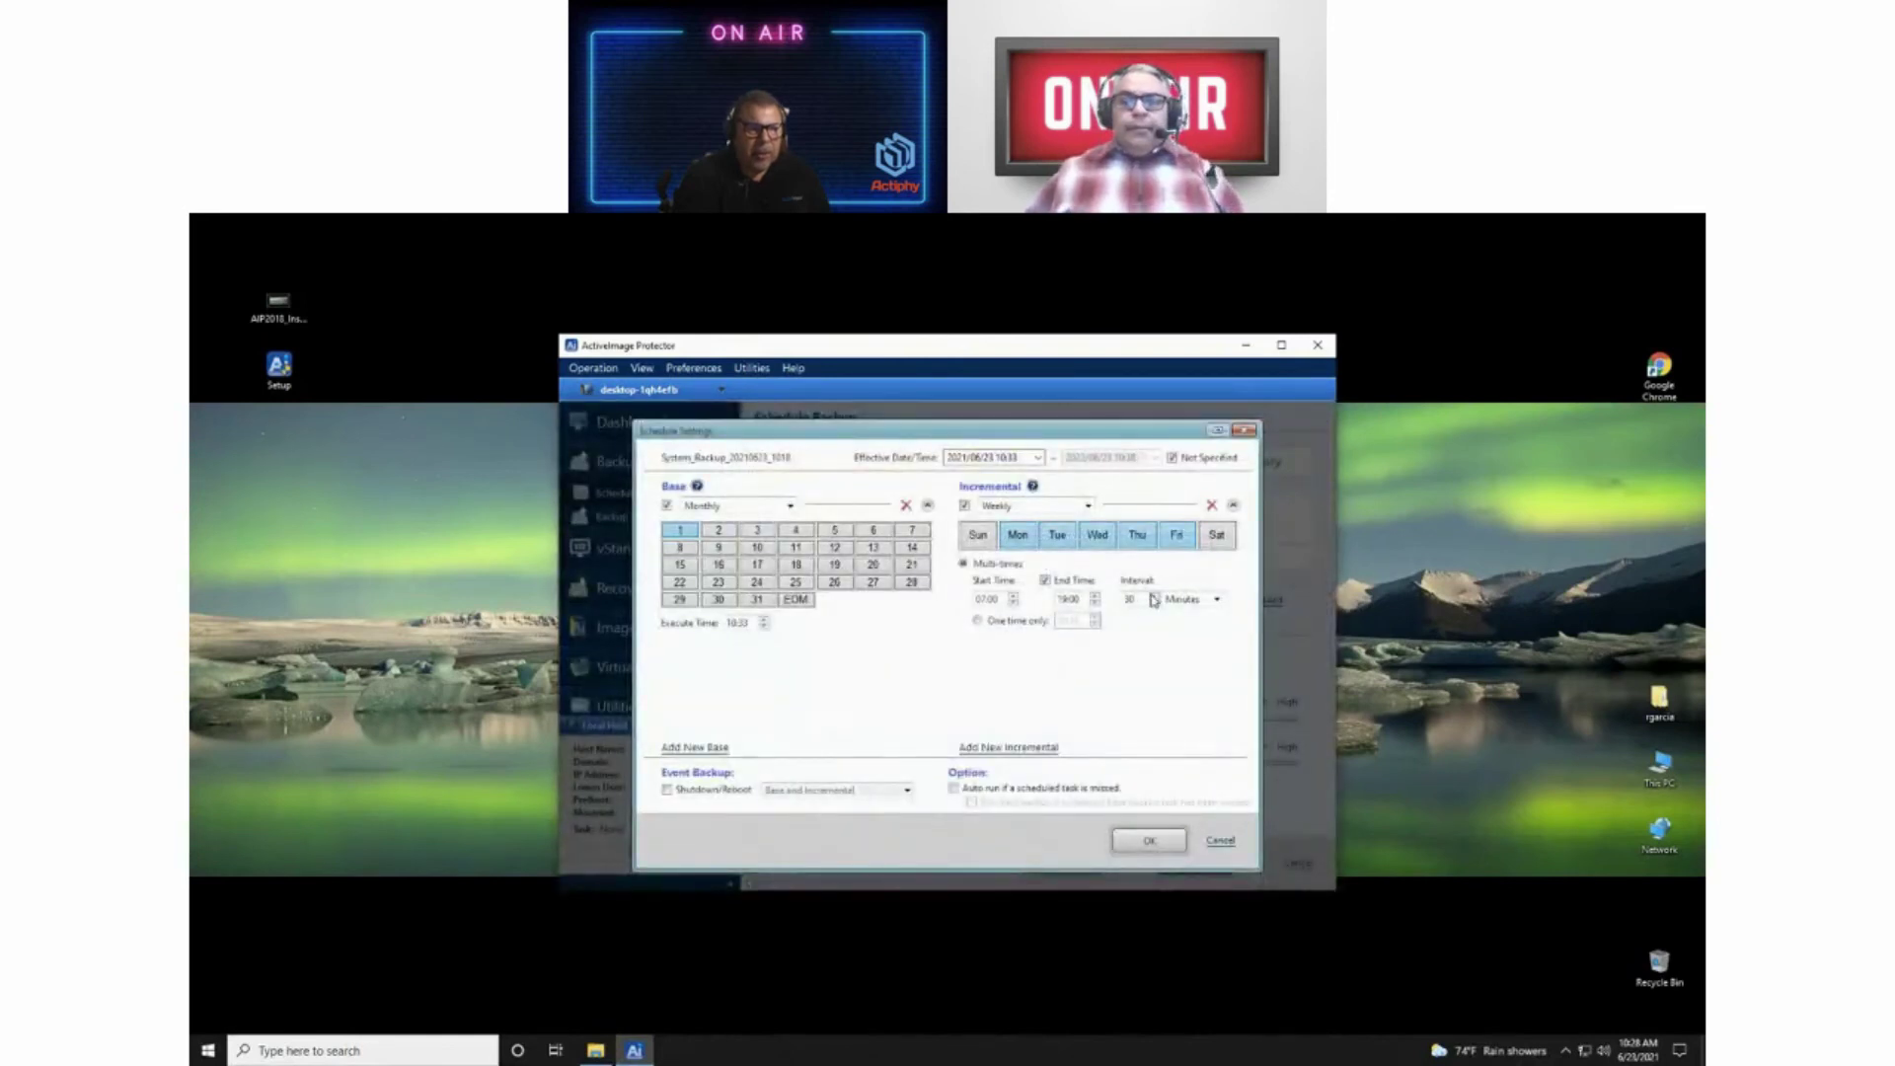
click(1217, 599)
click(1202, 622)
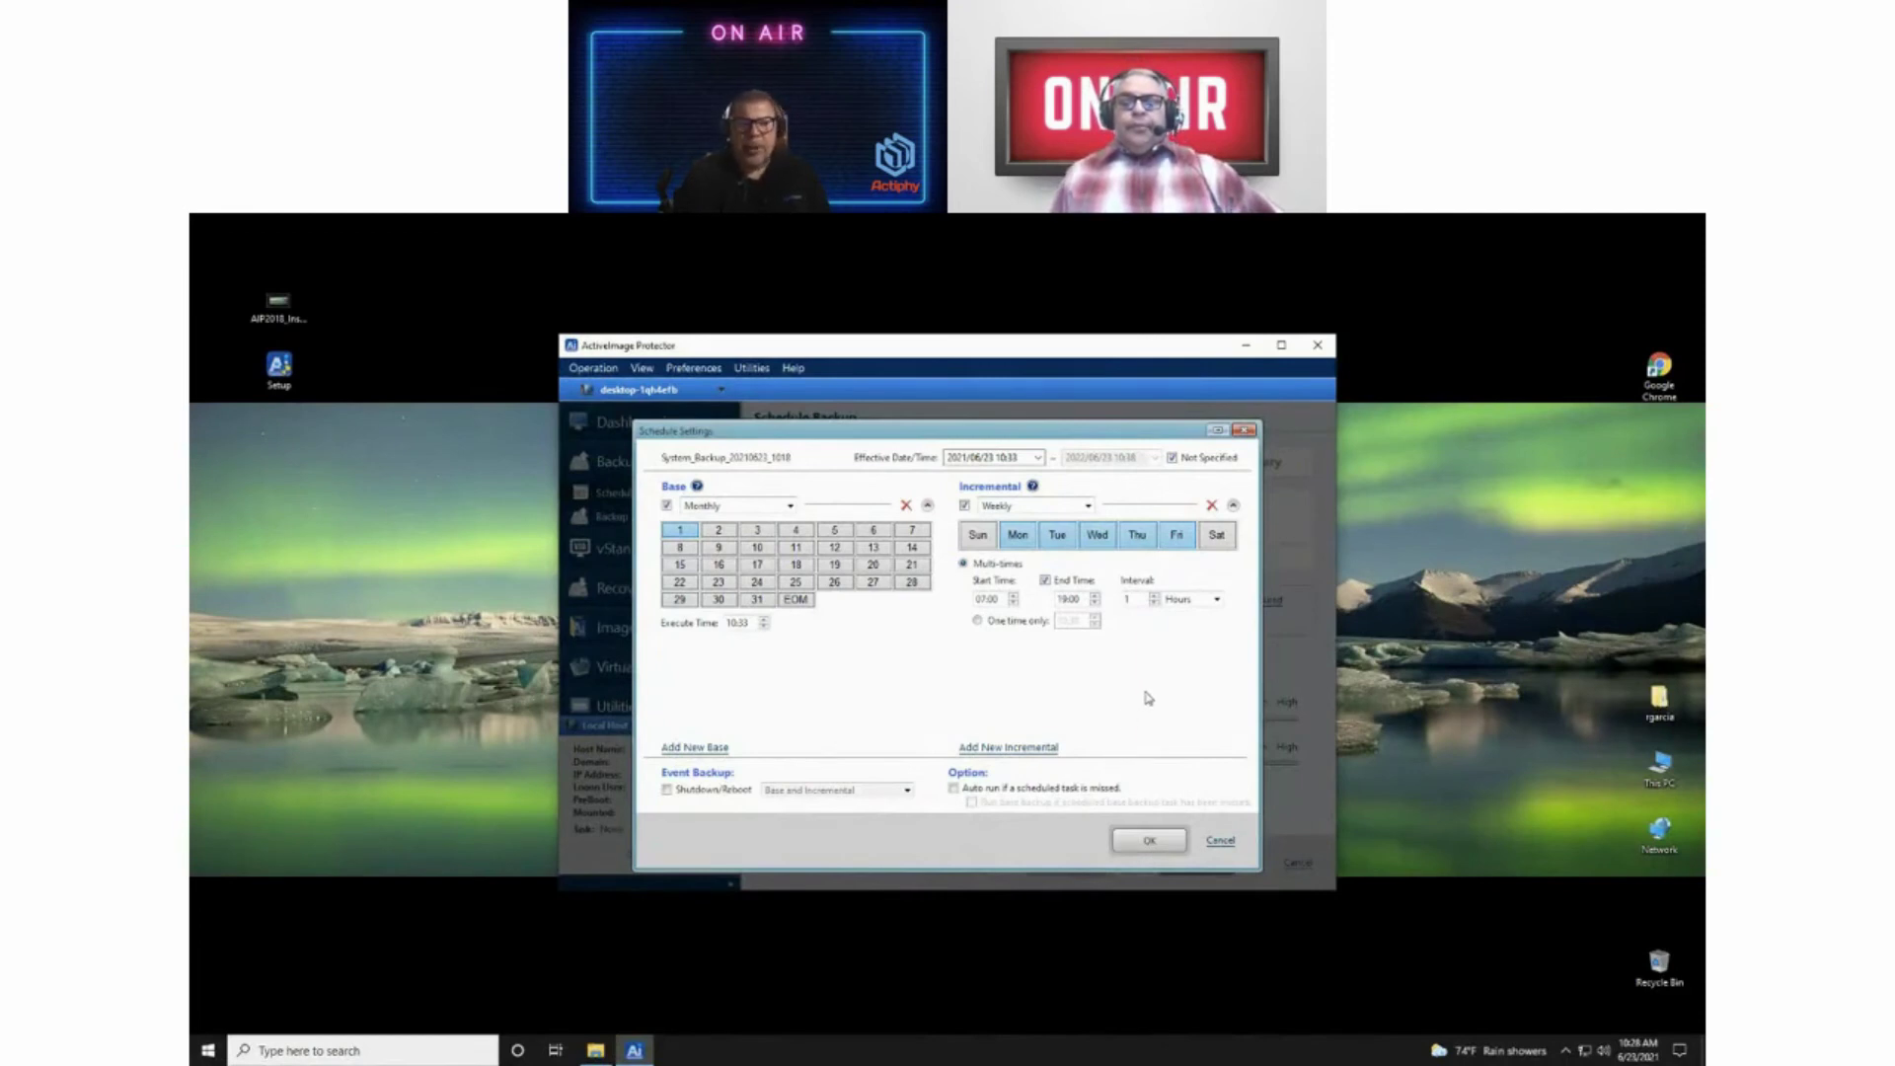
click(1160, 842)
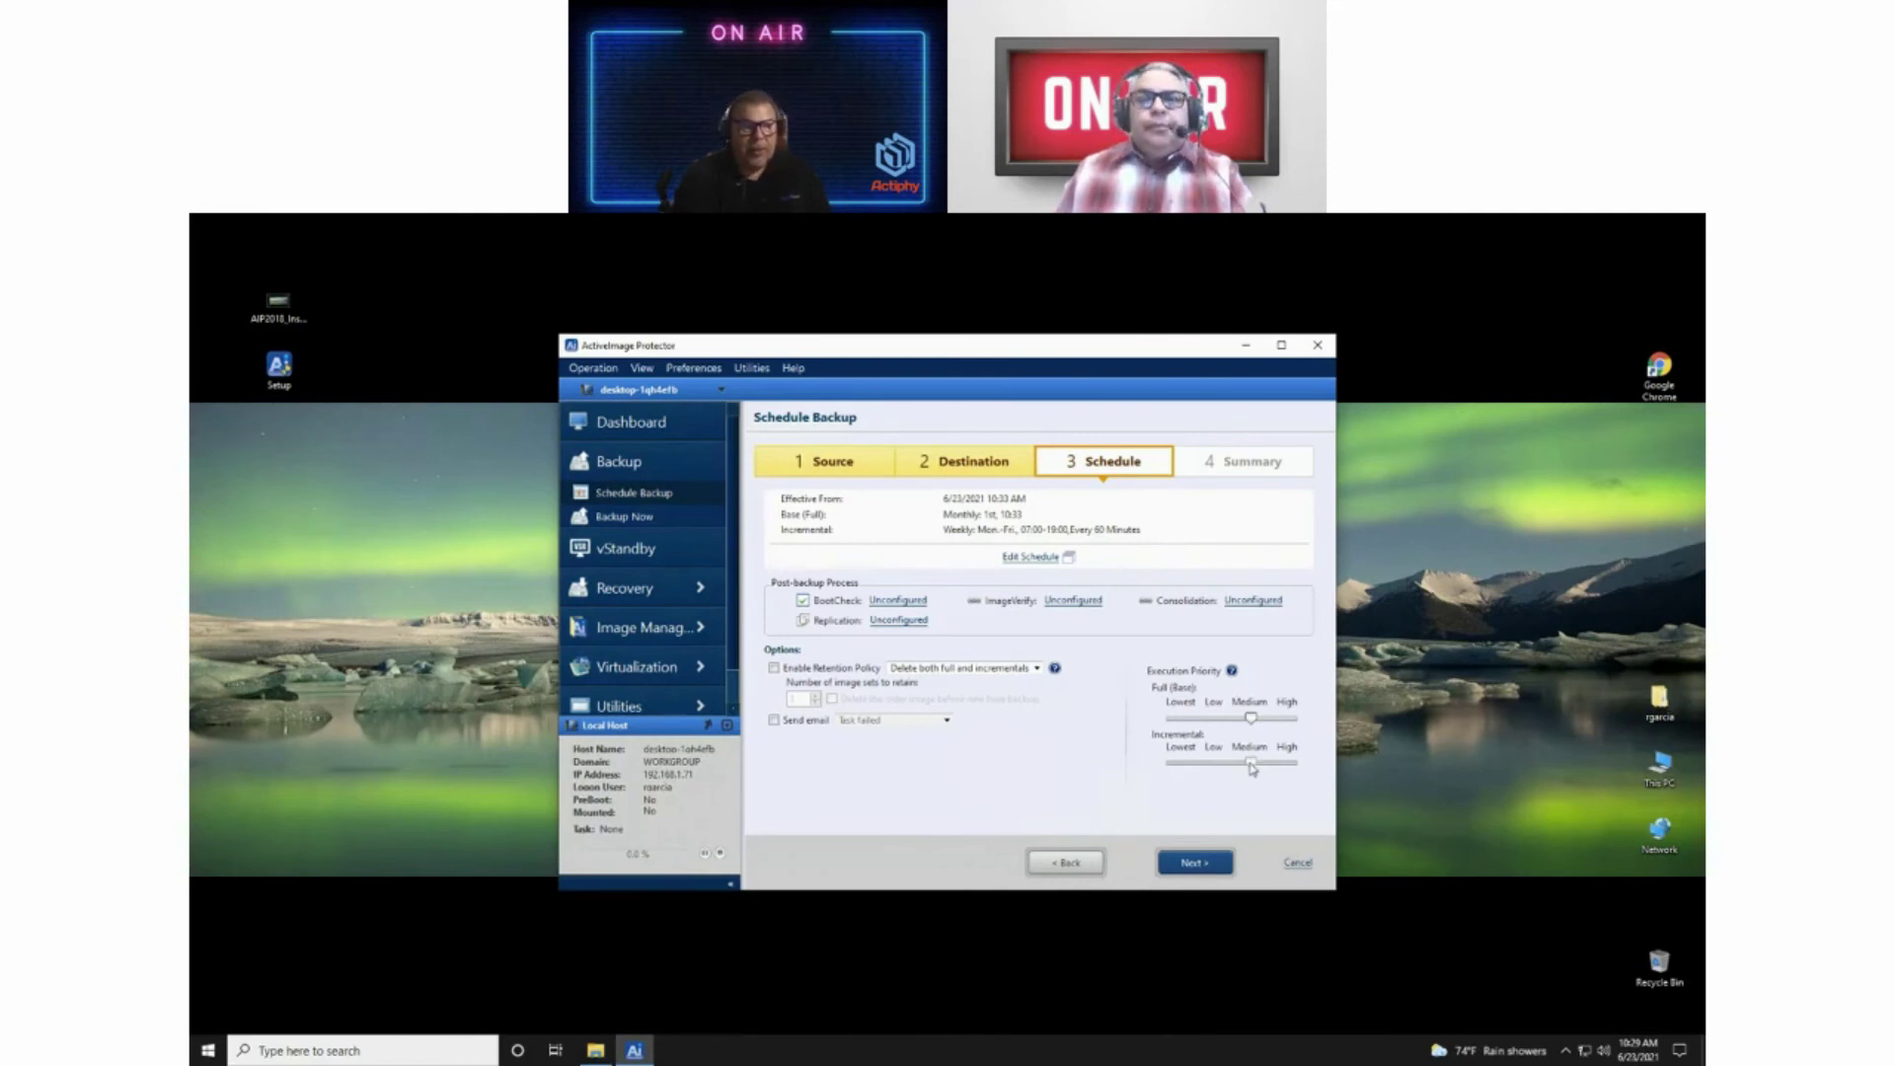
Step: Drag the incremental Execution Priority slider down to Low
drag(1254, 765, 1228, 765)
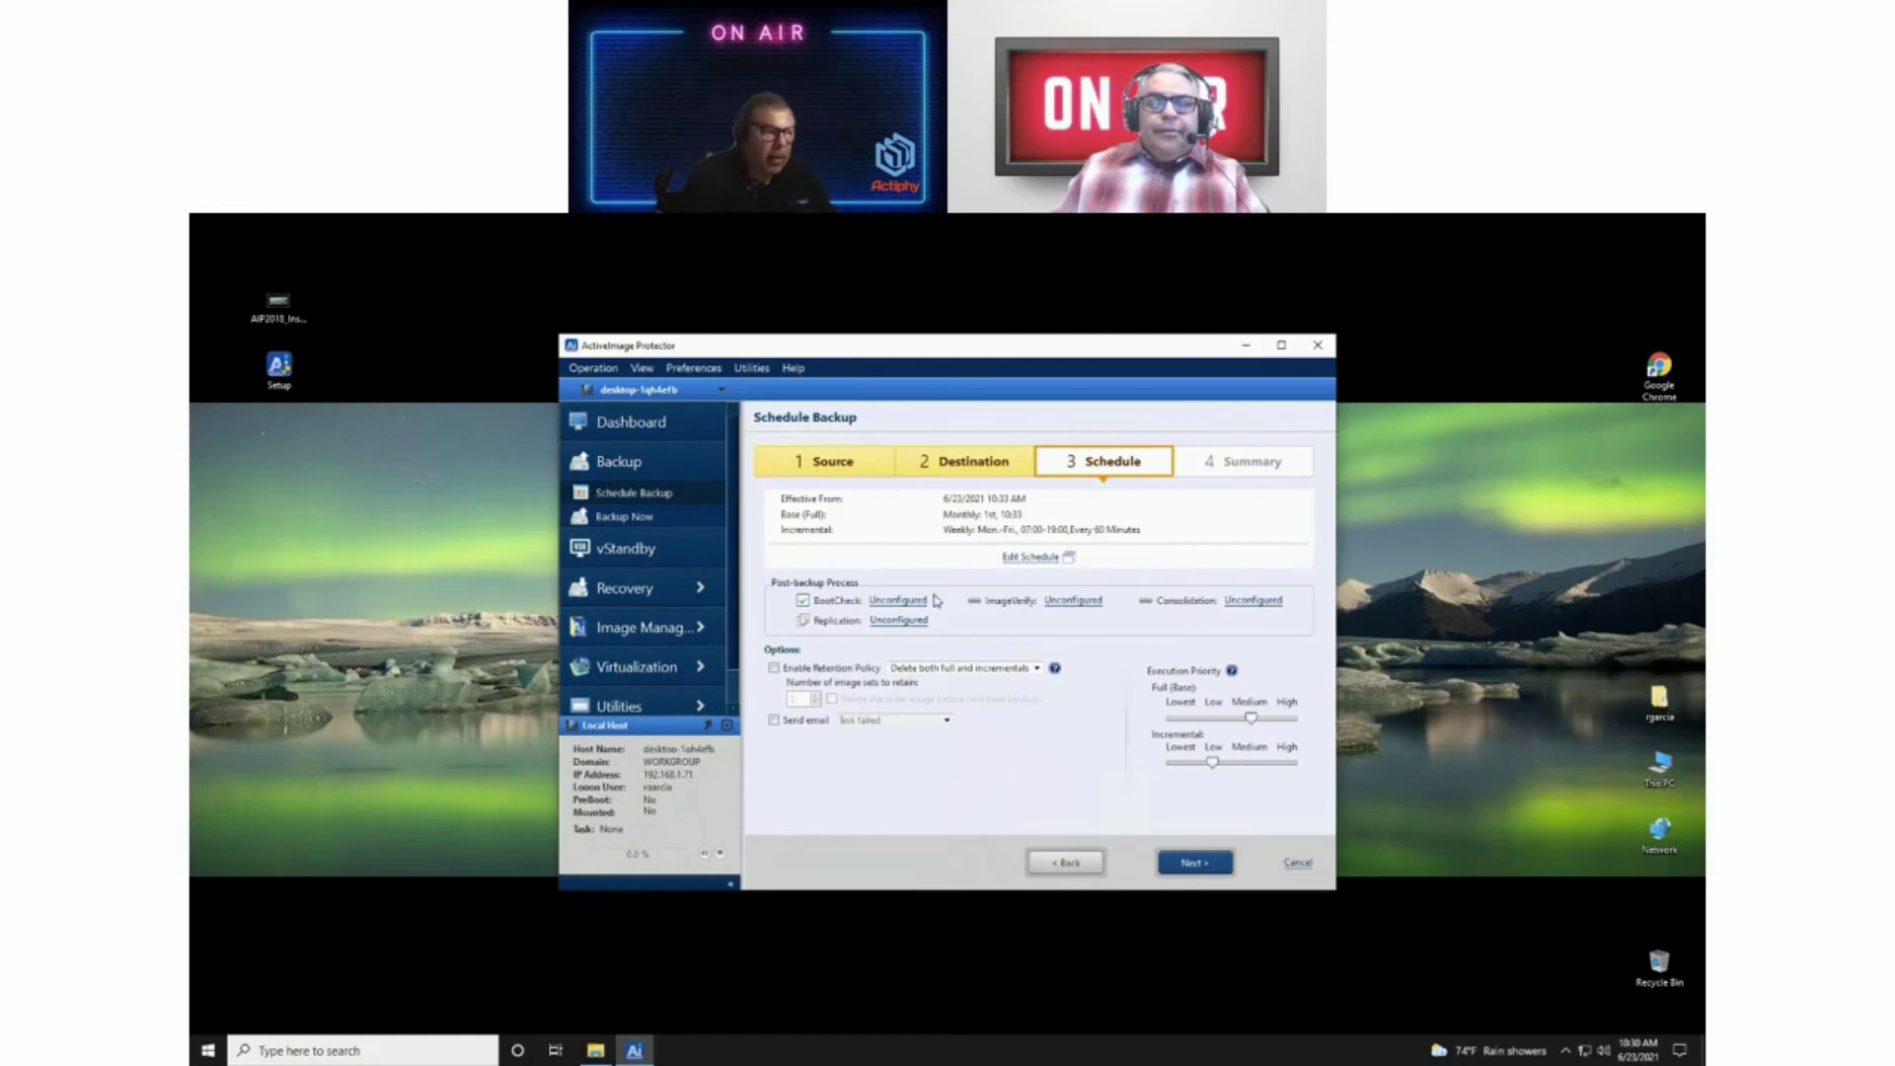
click(775, 669)
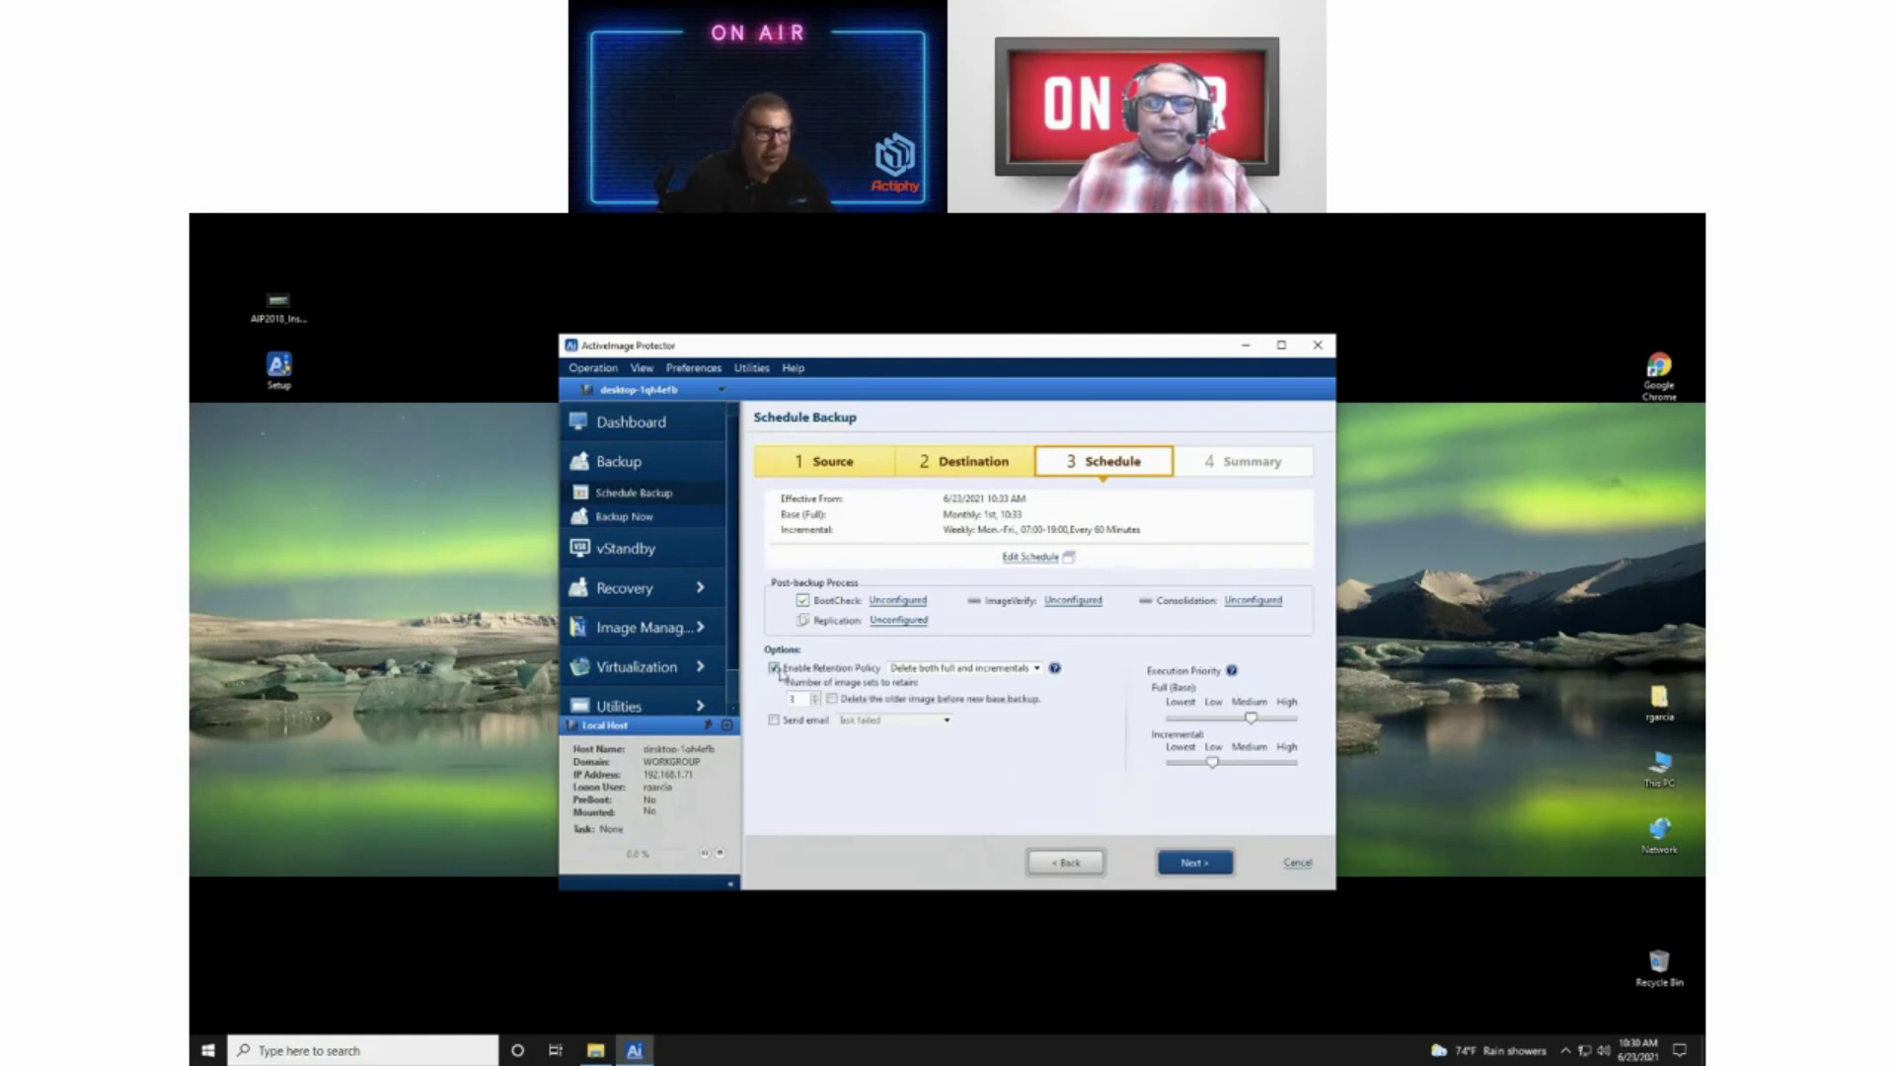
click(1037, 670)
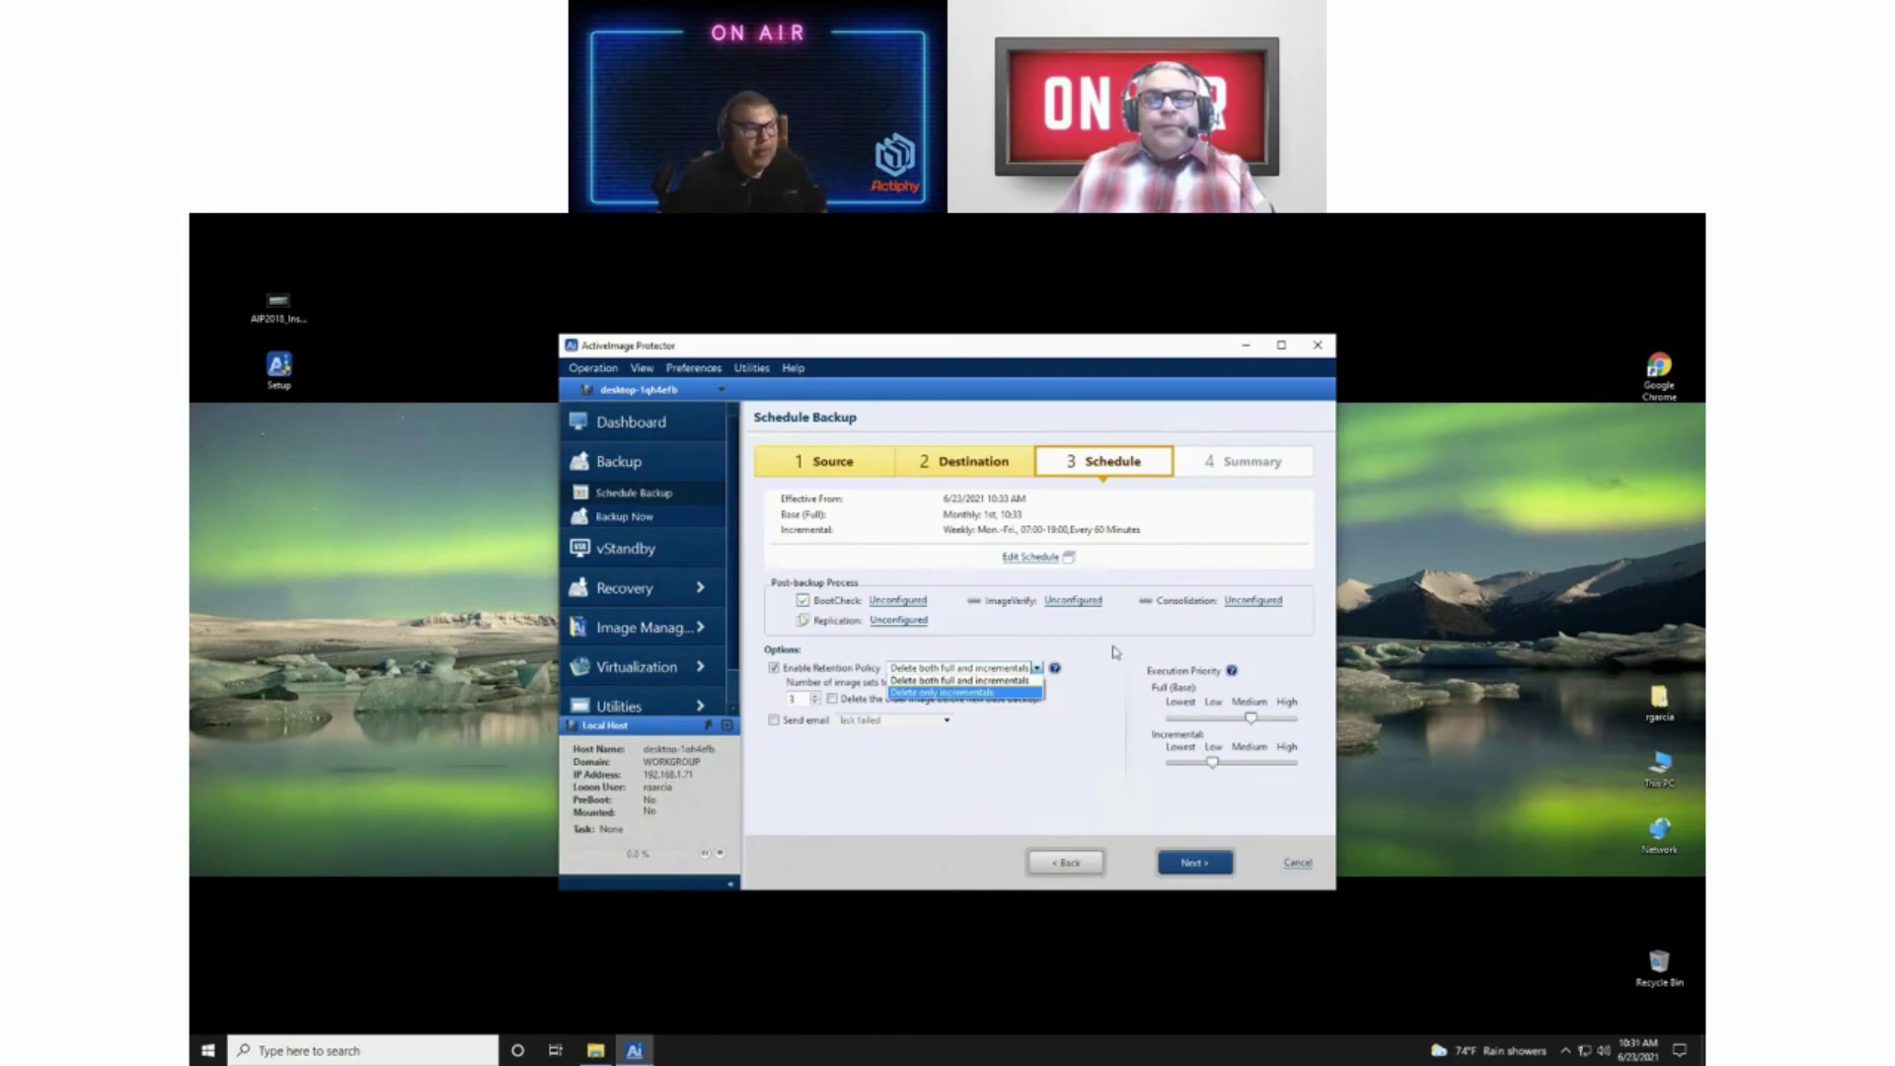
click(816, 704)
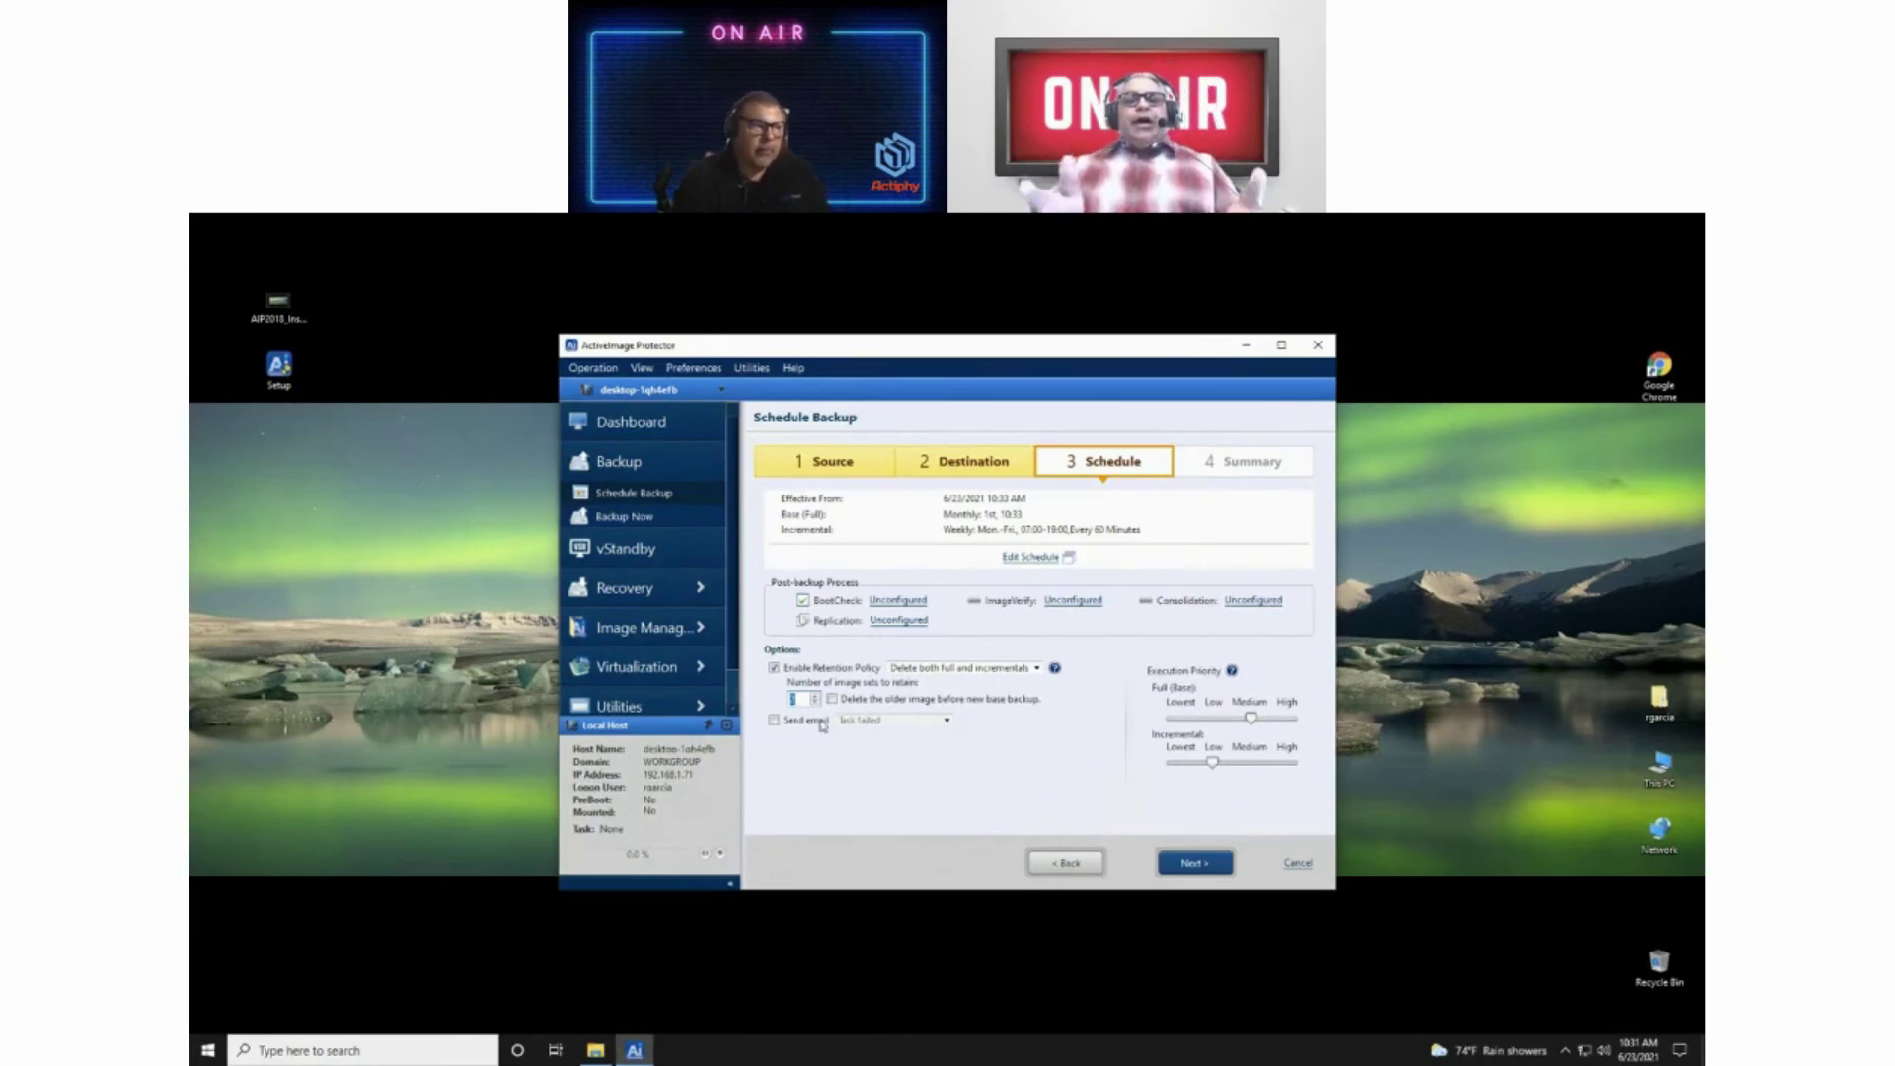
click(775, 669)
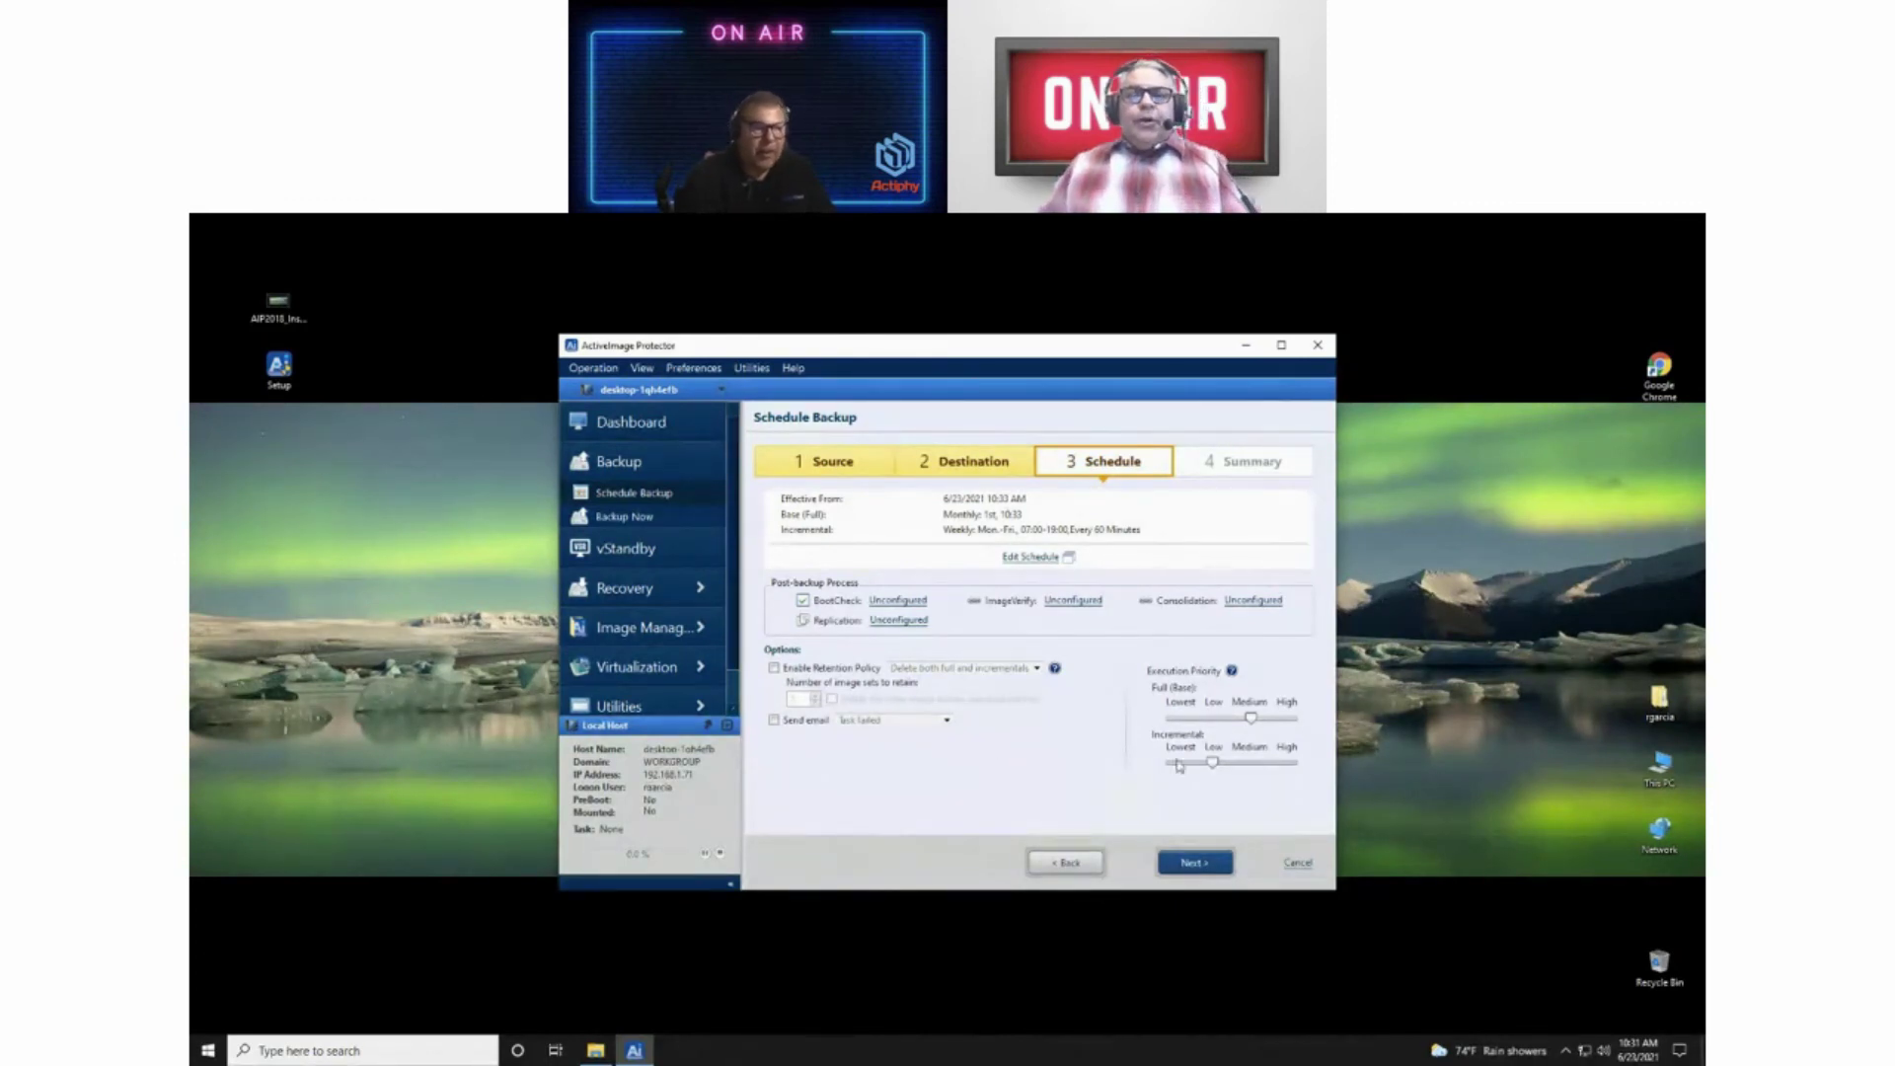
Step: Go to the Summary step and scroll through the source, destination, options and schedule recap
click(1194, 865)
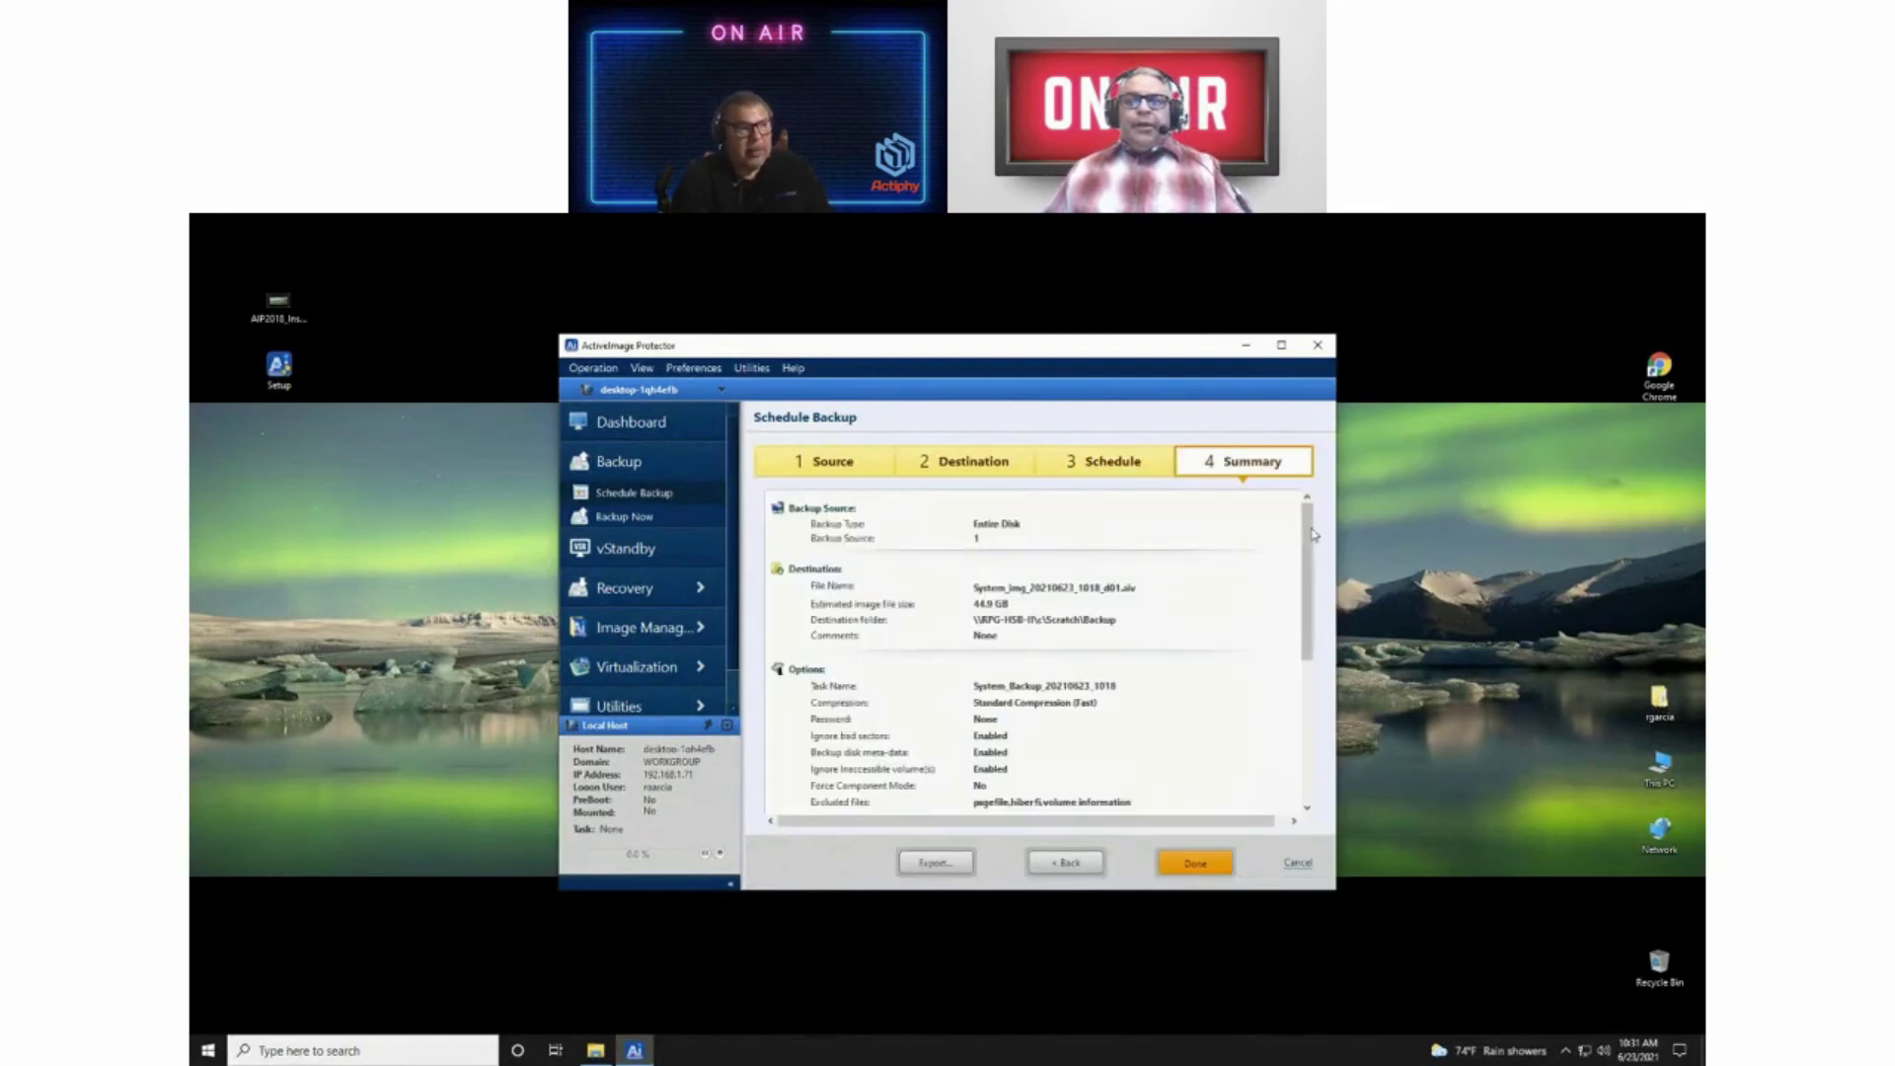
scroll(1297, 596, down, 3)
scroll(1296, 596, down, 4)
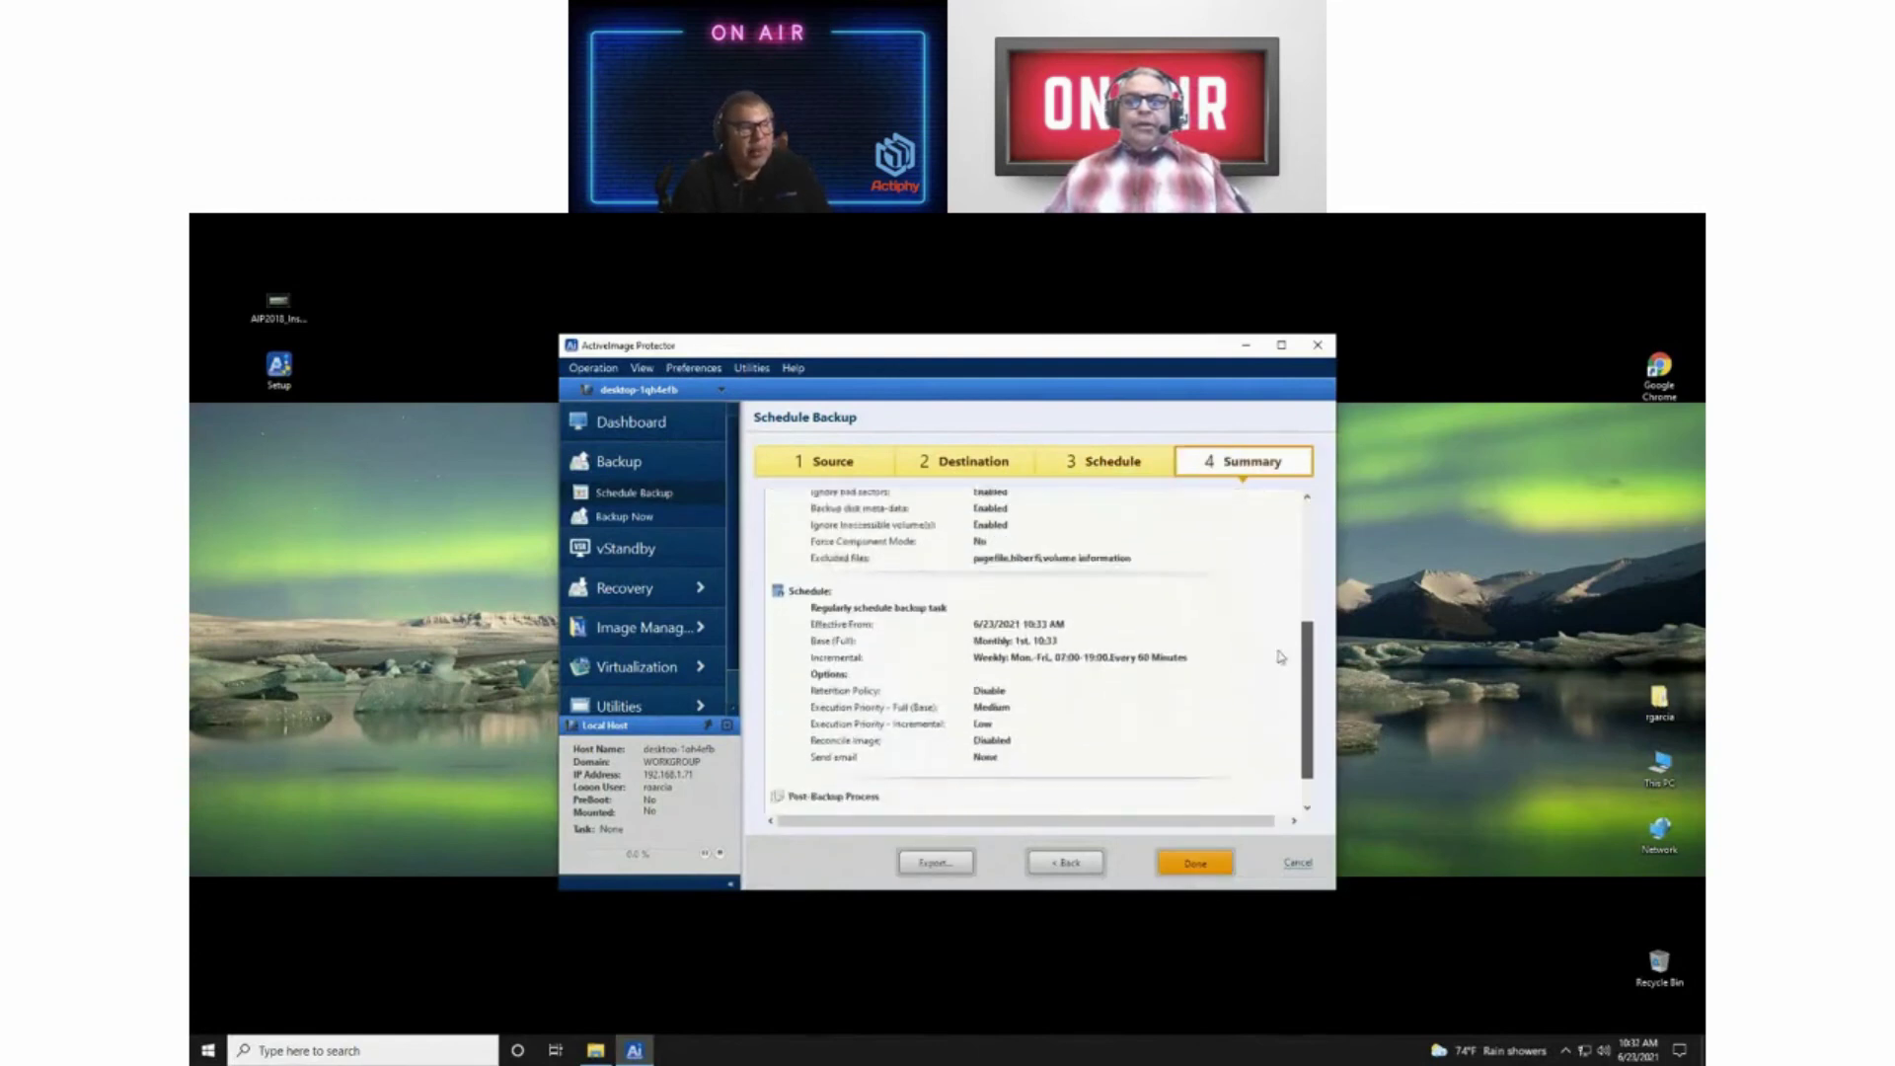
scroll(1277, 679, up, 7)
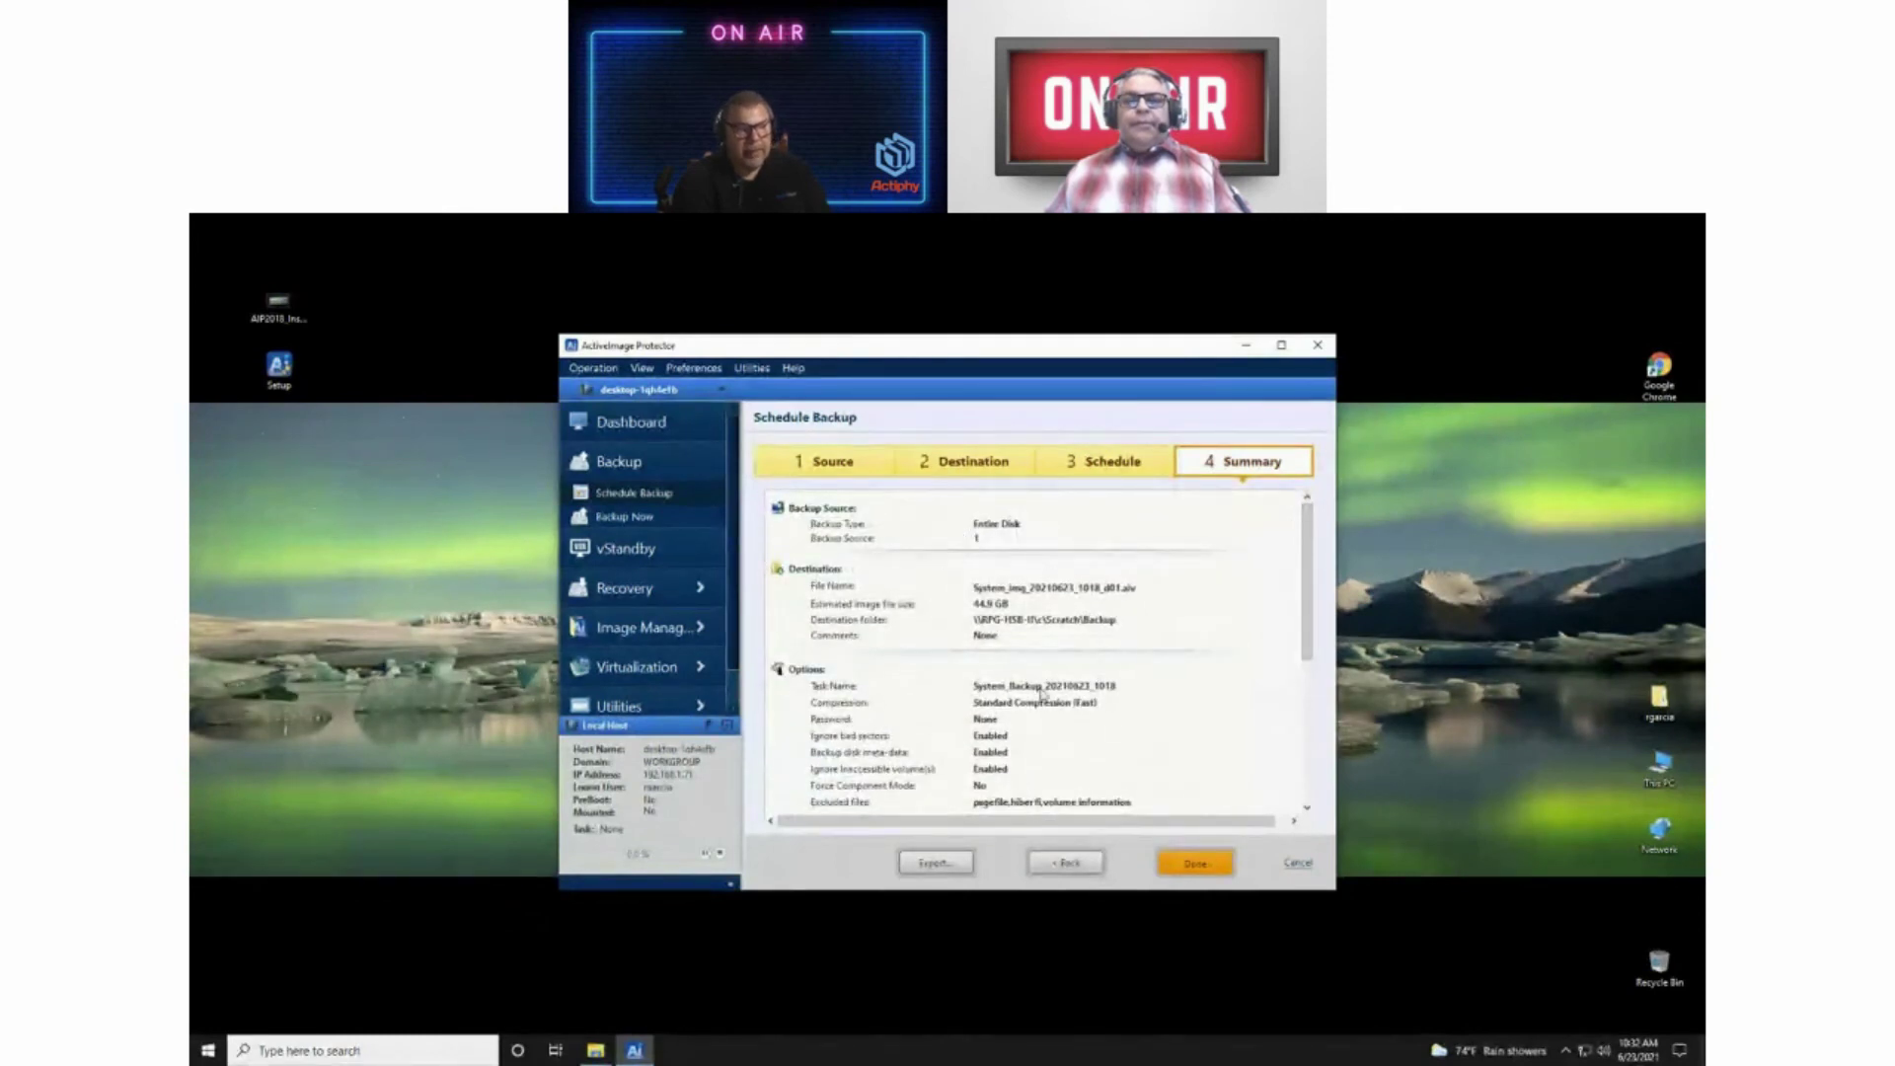
mouse_move(1307, 612)
mouse_down()
mouse_move(1306, 711)
mouse_move(1303, 577)
mouse_up()
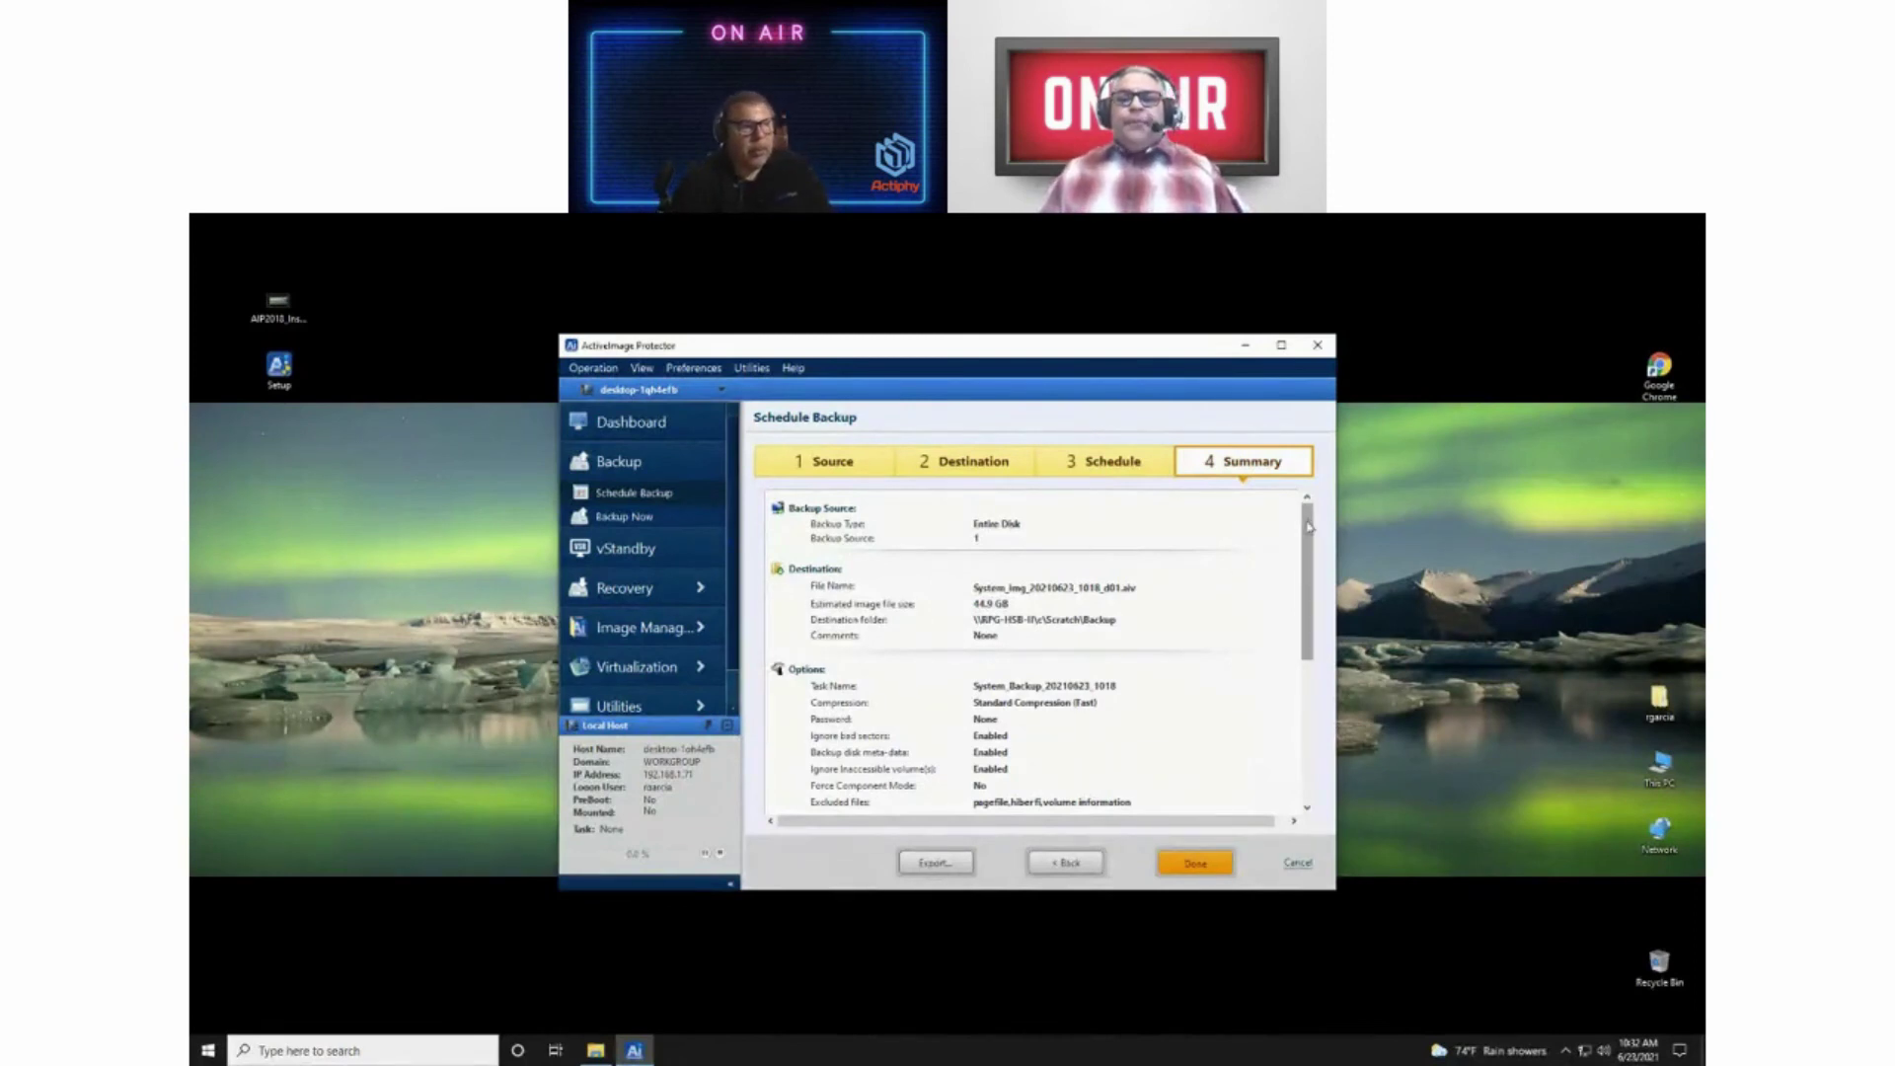
drag(1305, 533, 1310, 679)
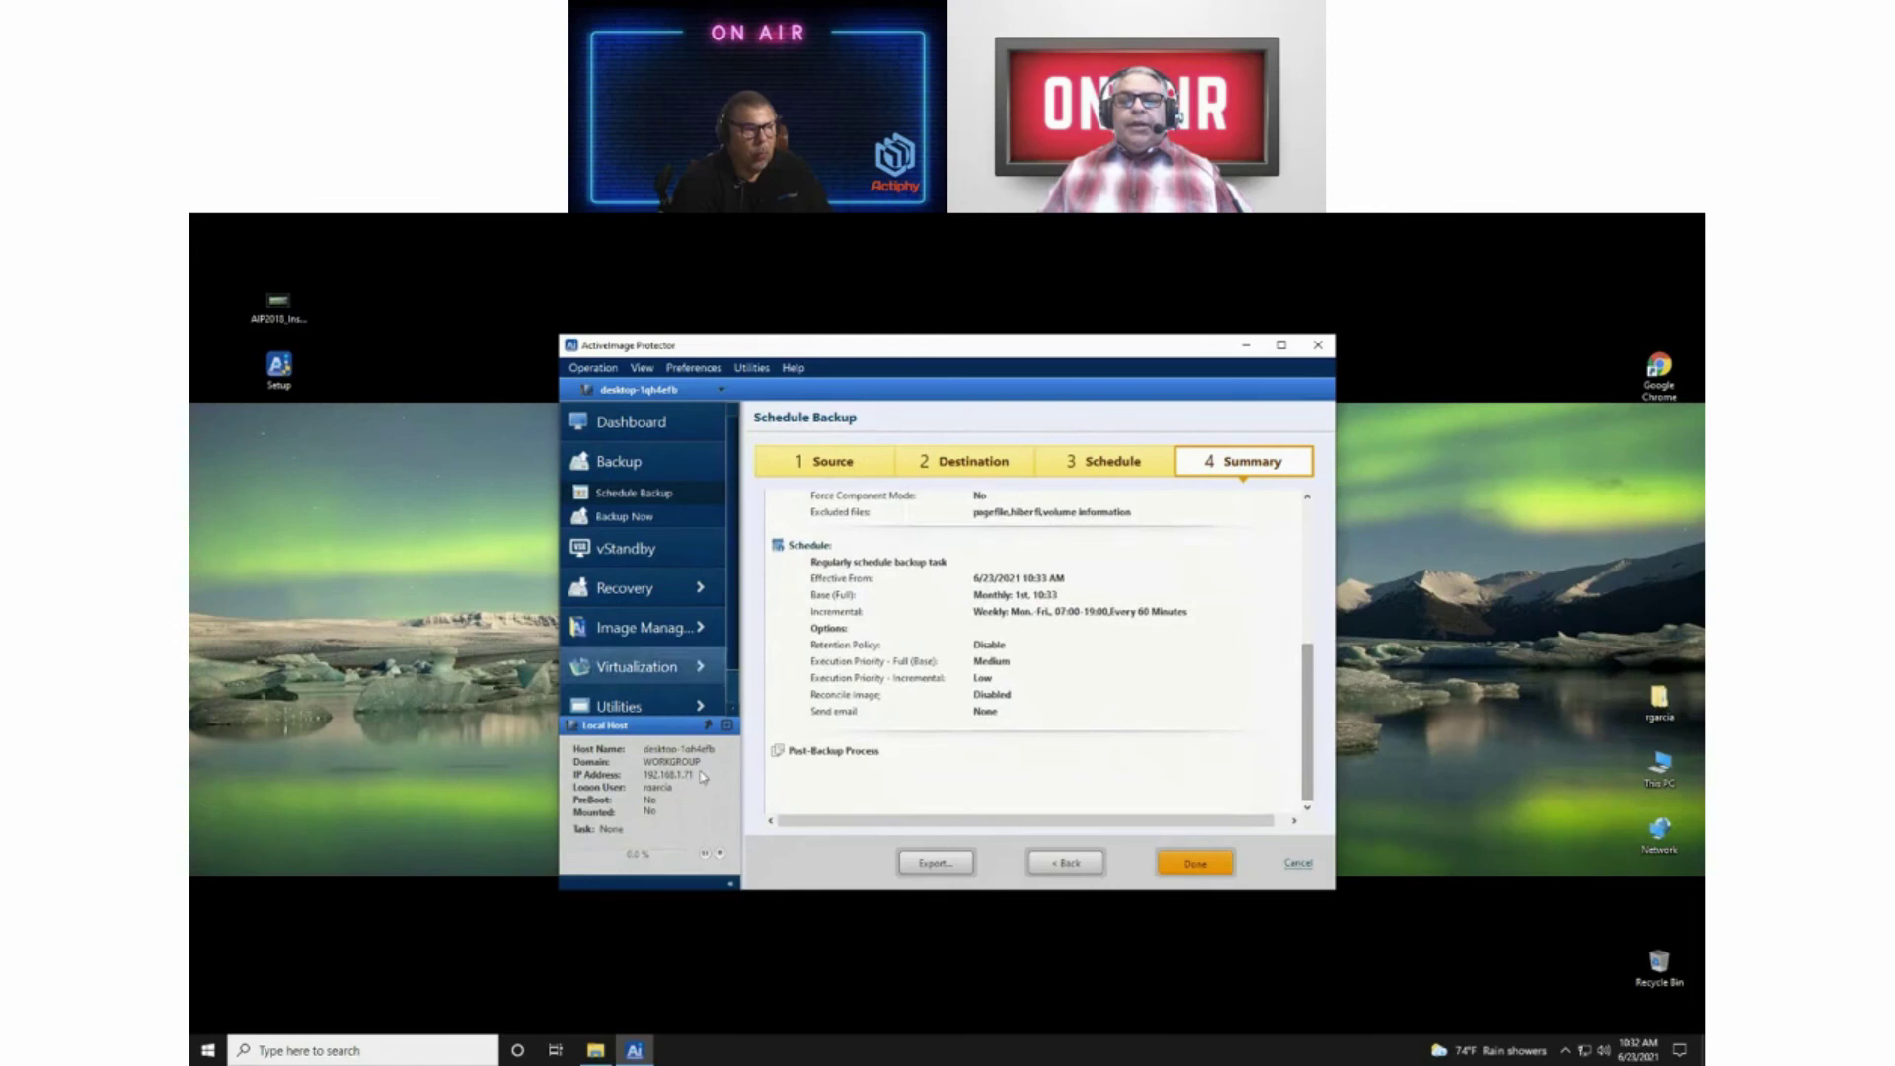
Step: Click Done on the Summary step to submit the backup schedule
click(1197, 869)
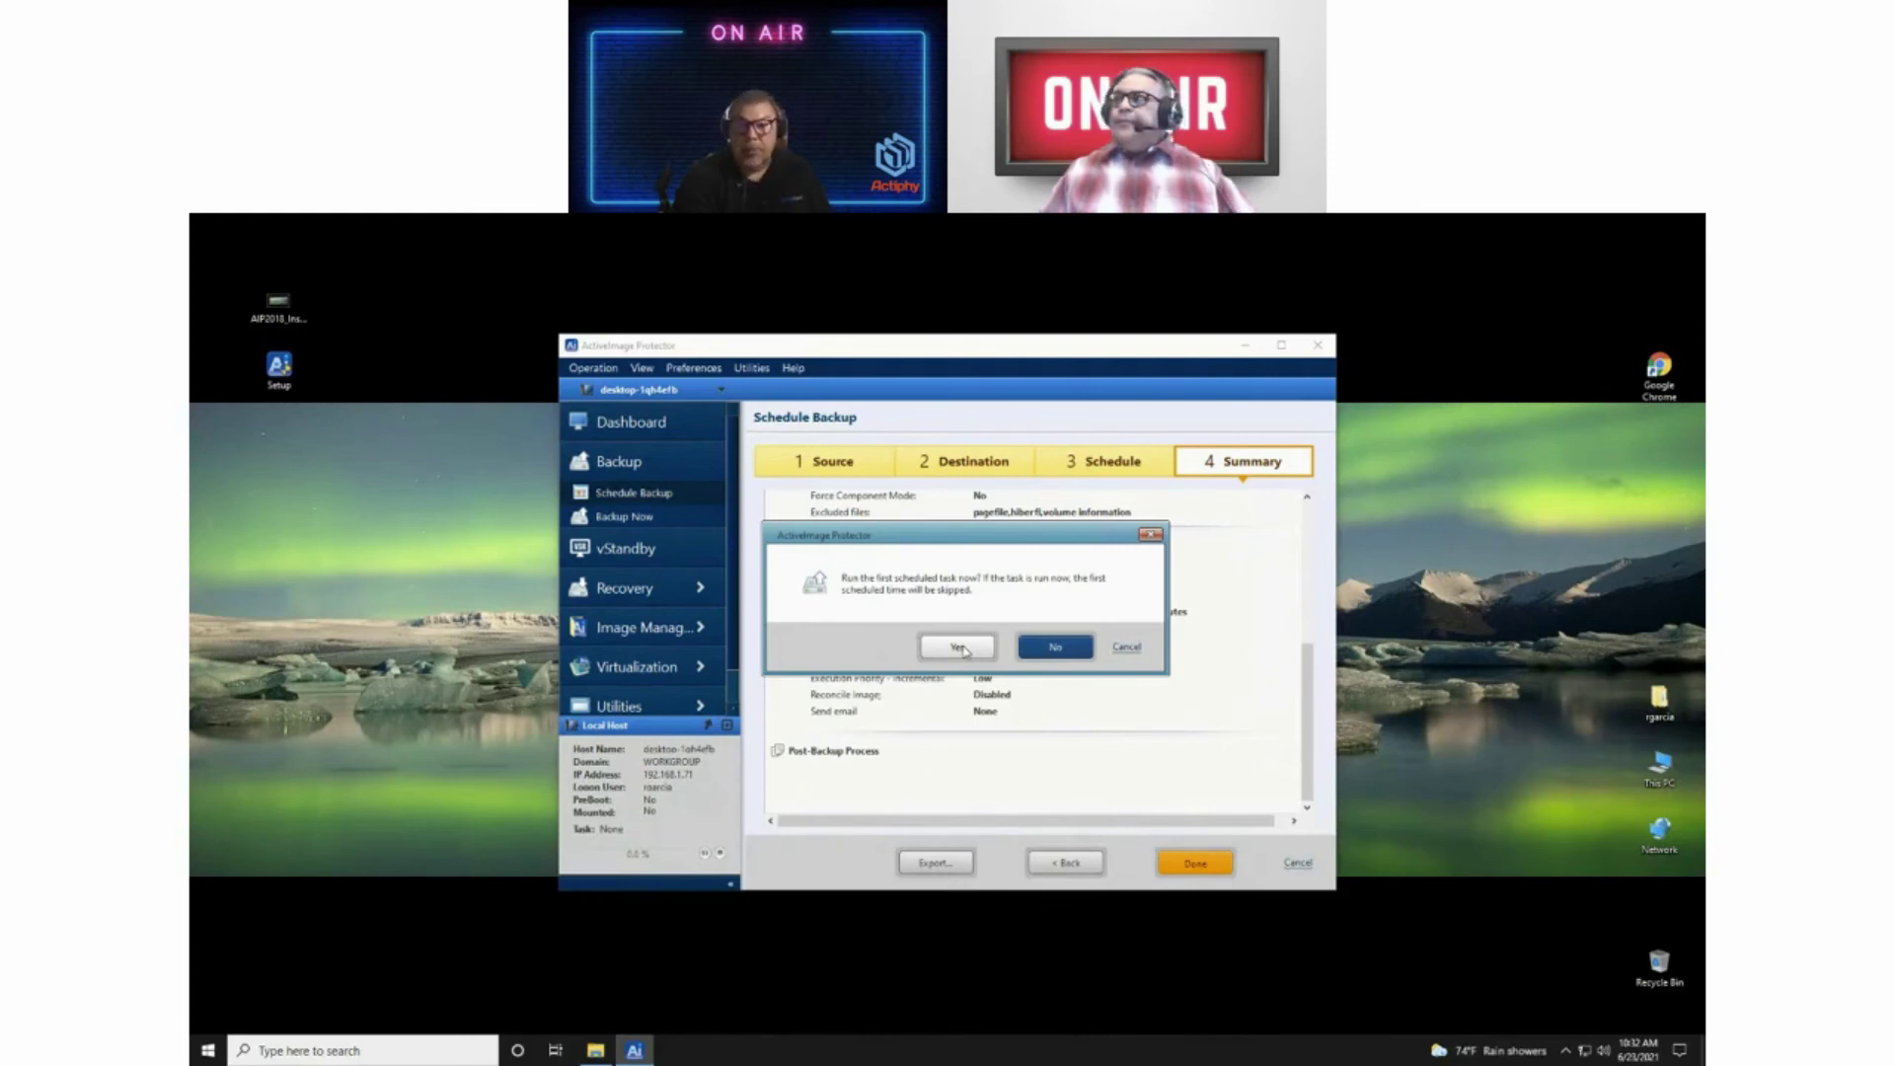
Step: Decline the immediate run, hide Disk Information, and show the System_Backup schedule details
click(1055, 649)
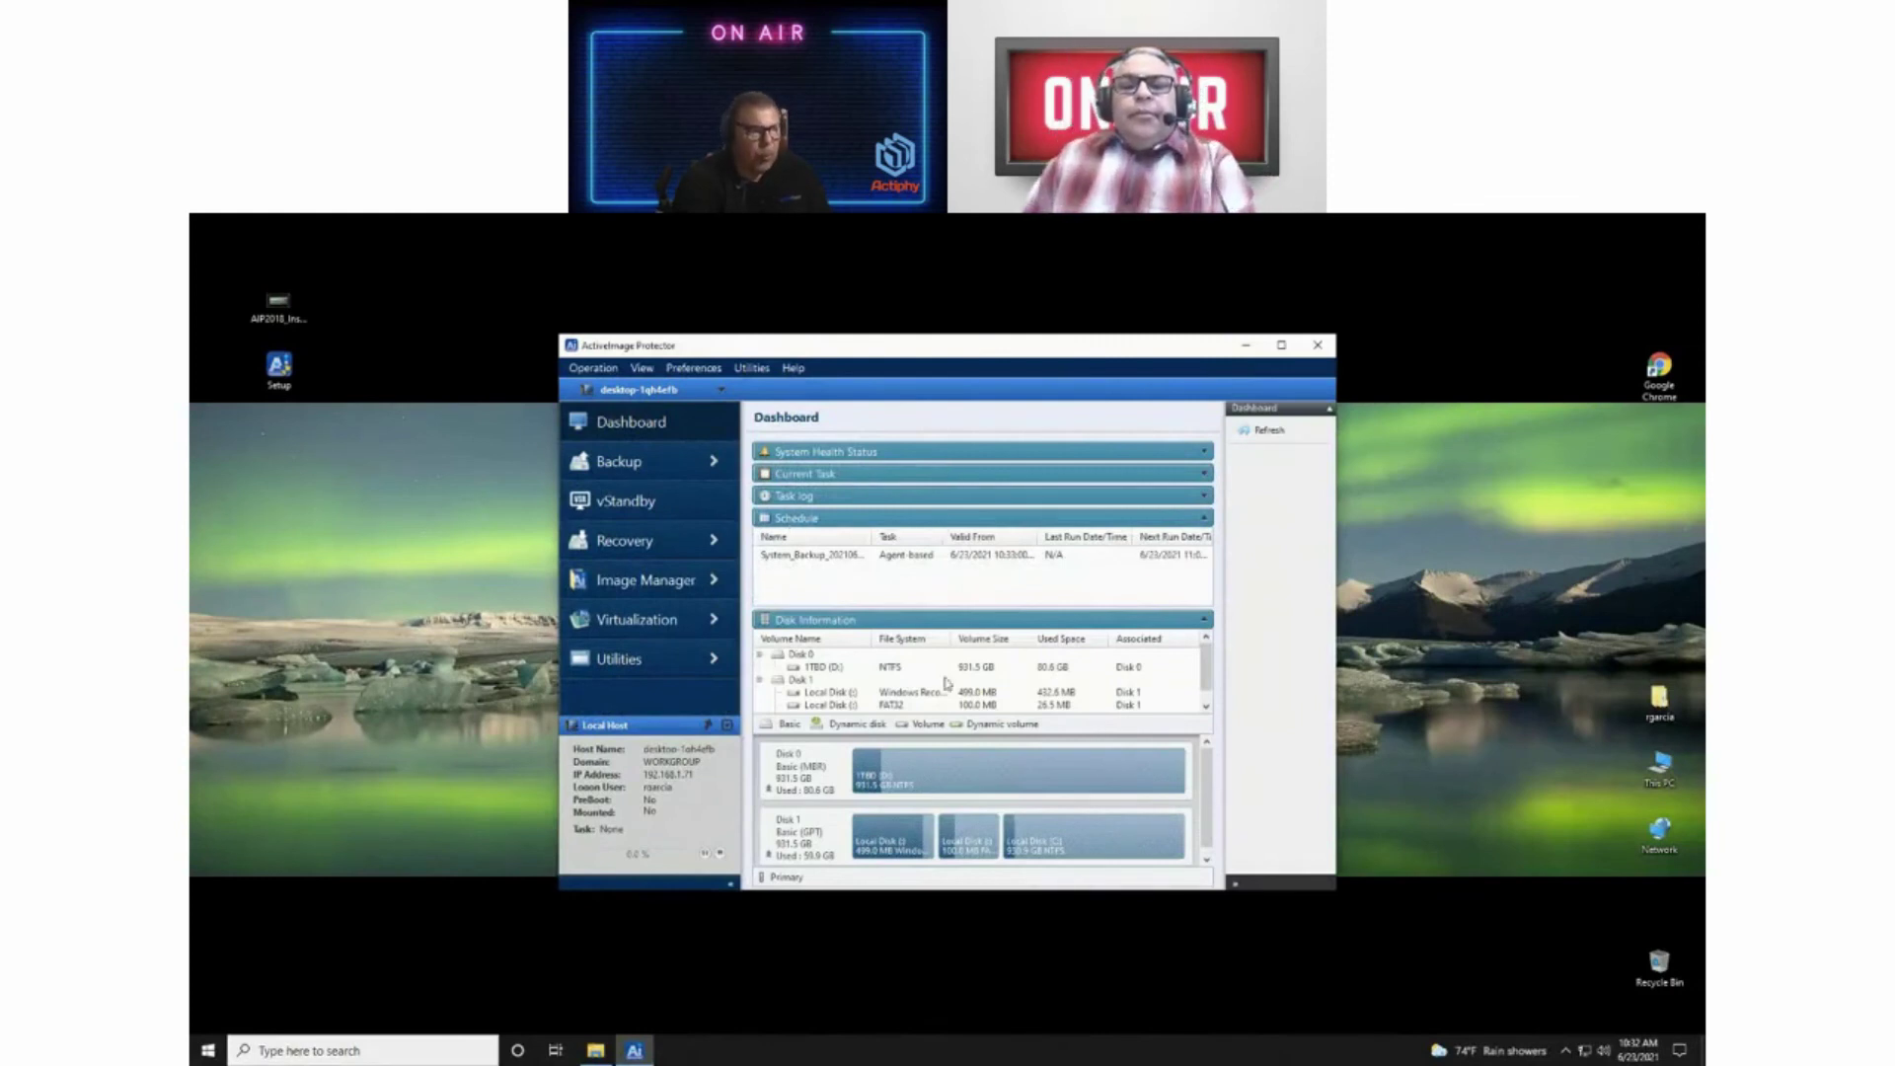
click(1205, 622)
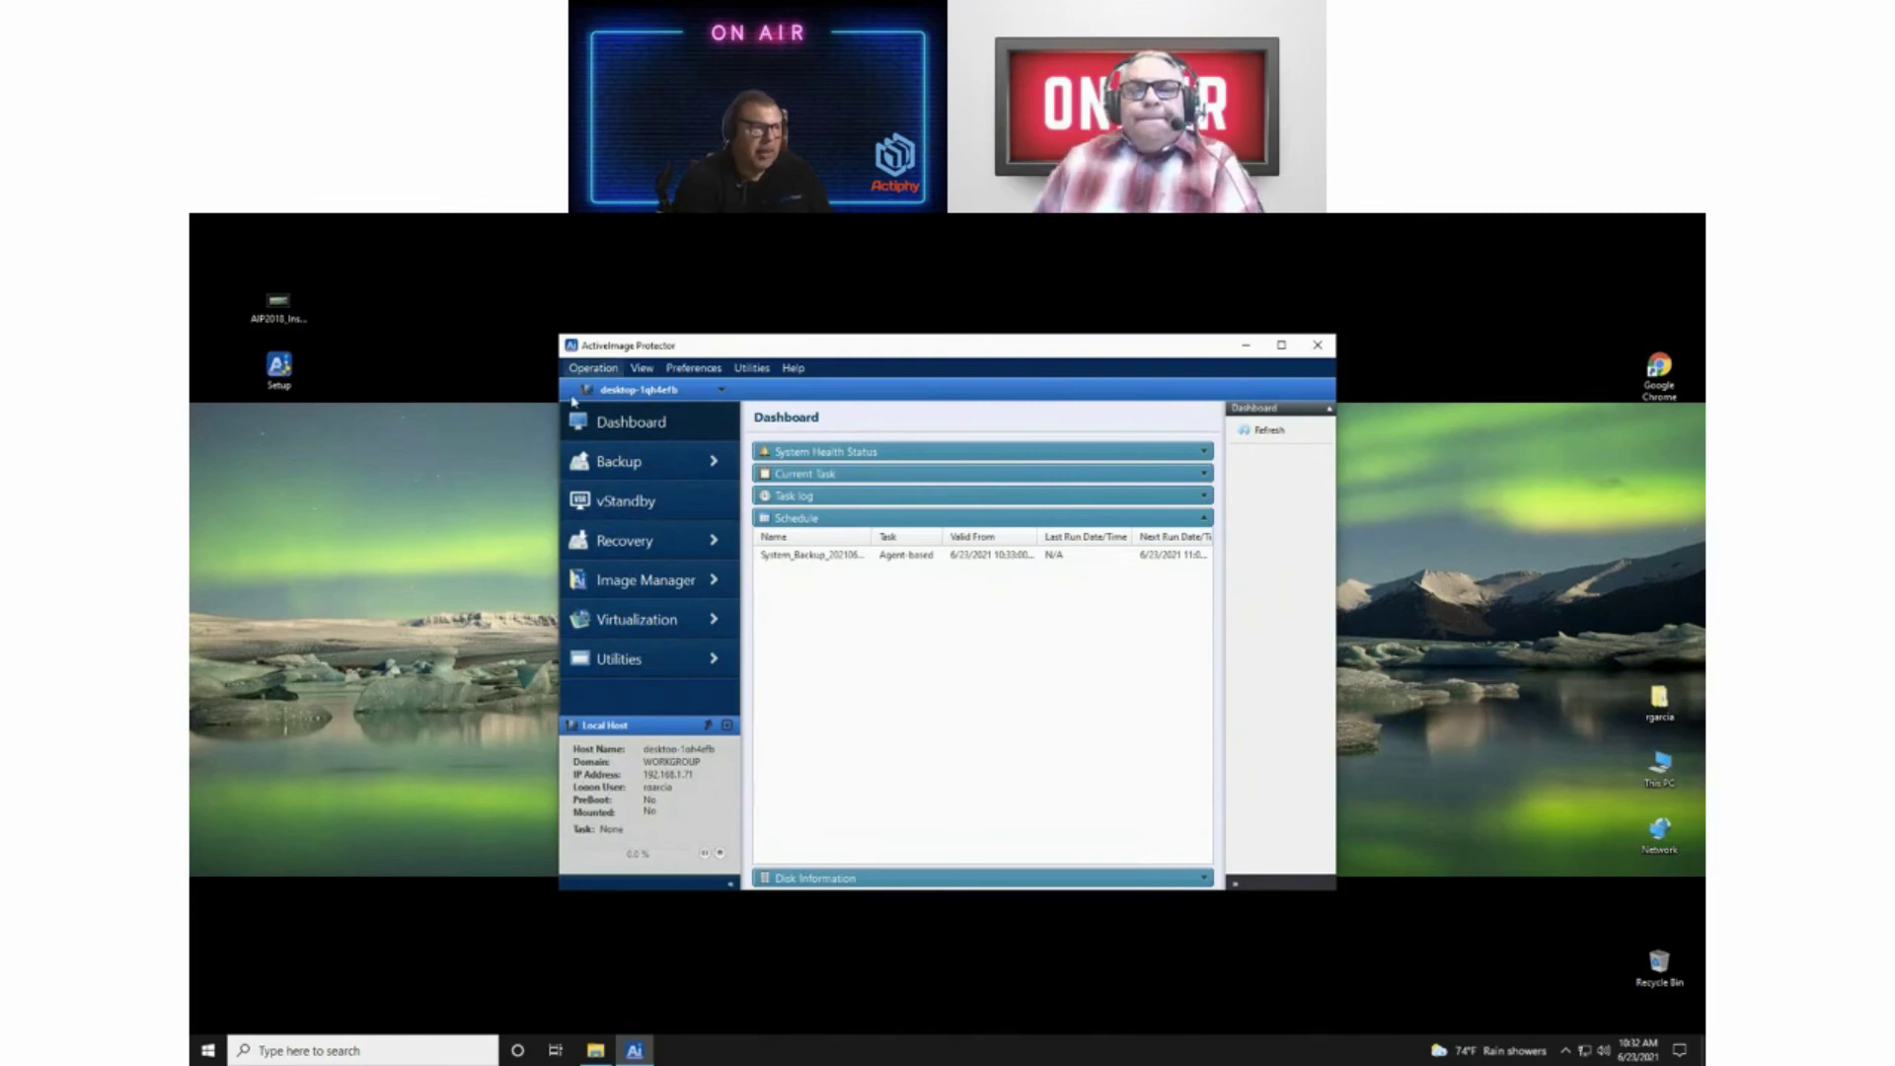
click(841, 561)
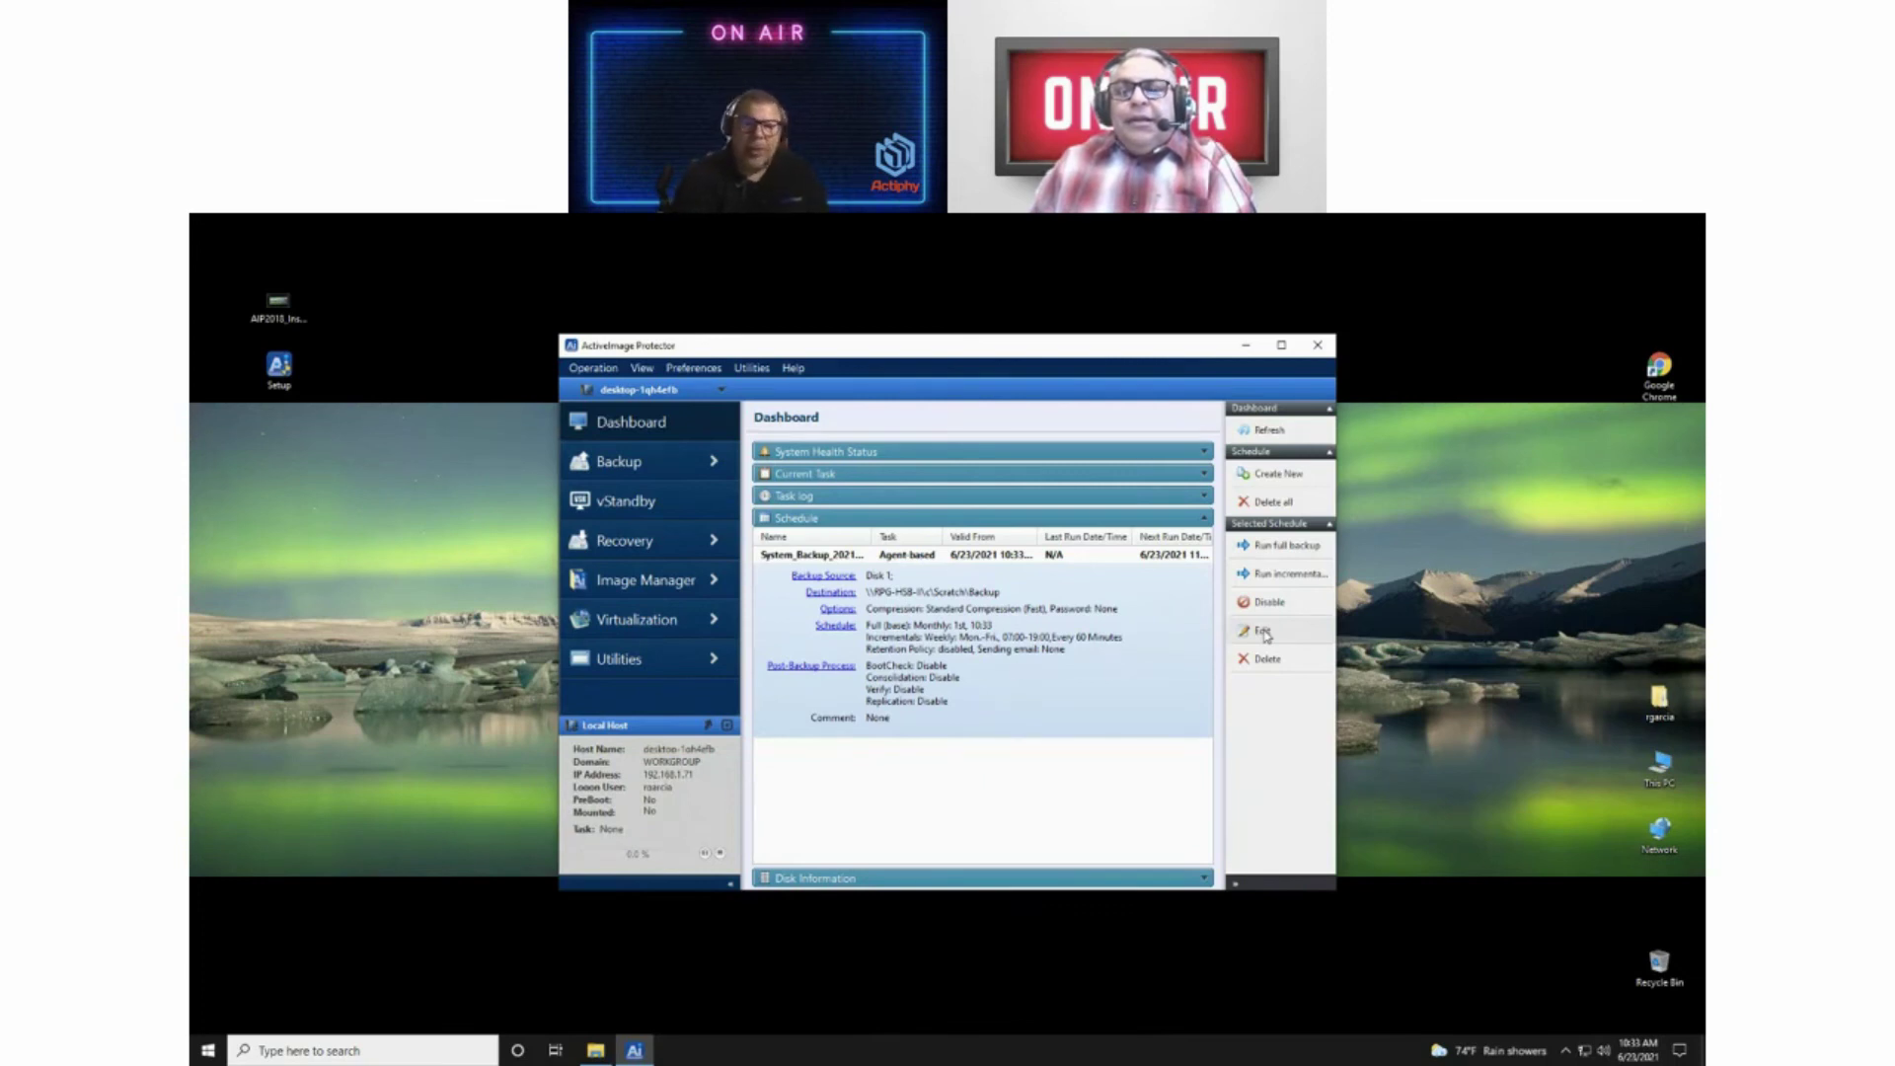
Step: Reopen System_Backup in the wizard, step through to Summary, then return to the Destination step
click(1264, 632)
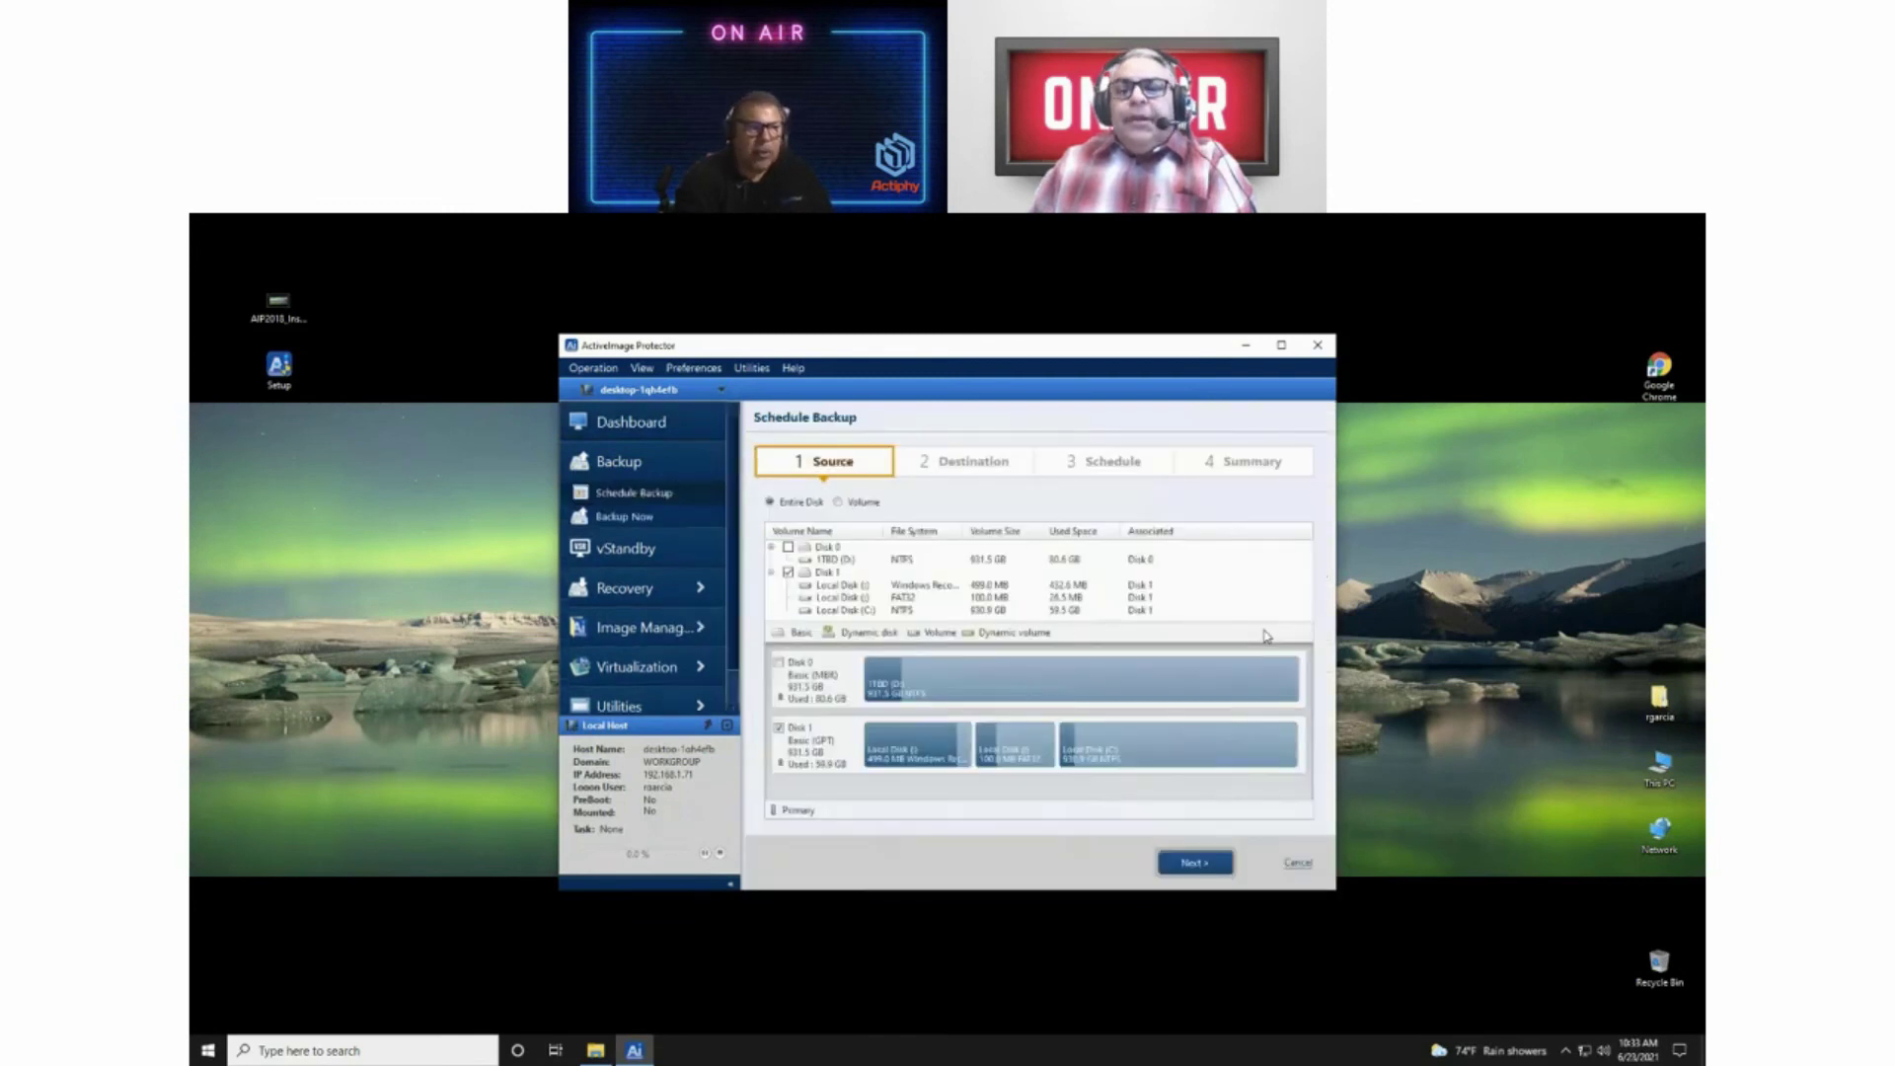
click(1188, 864)
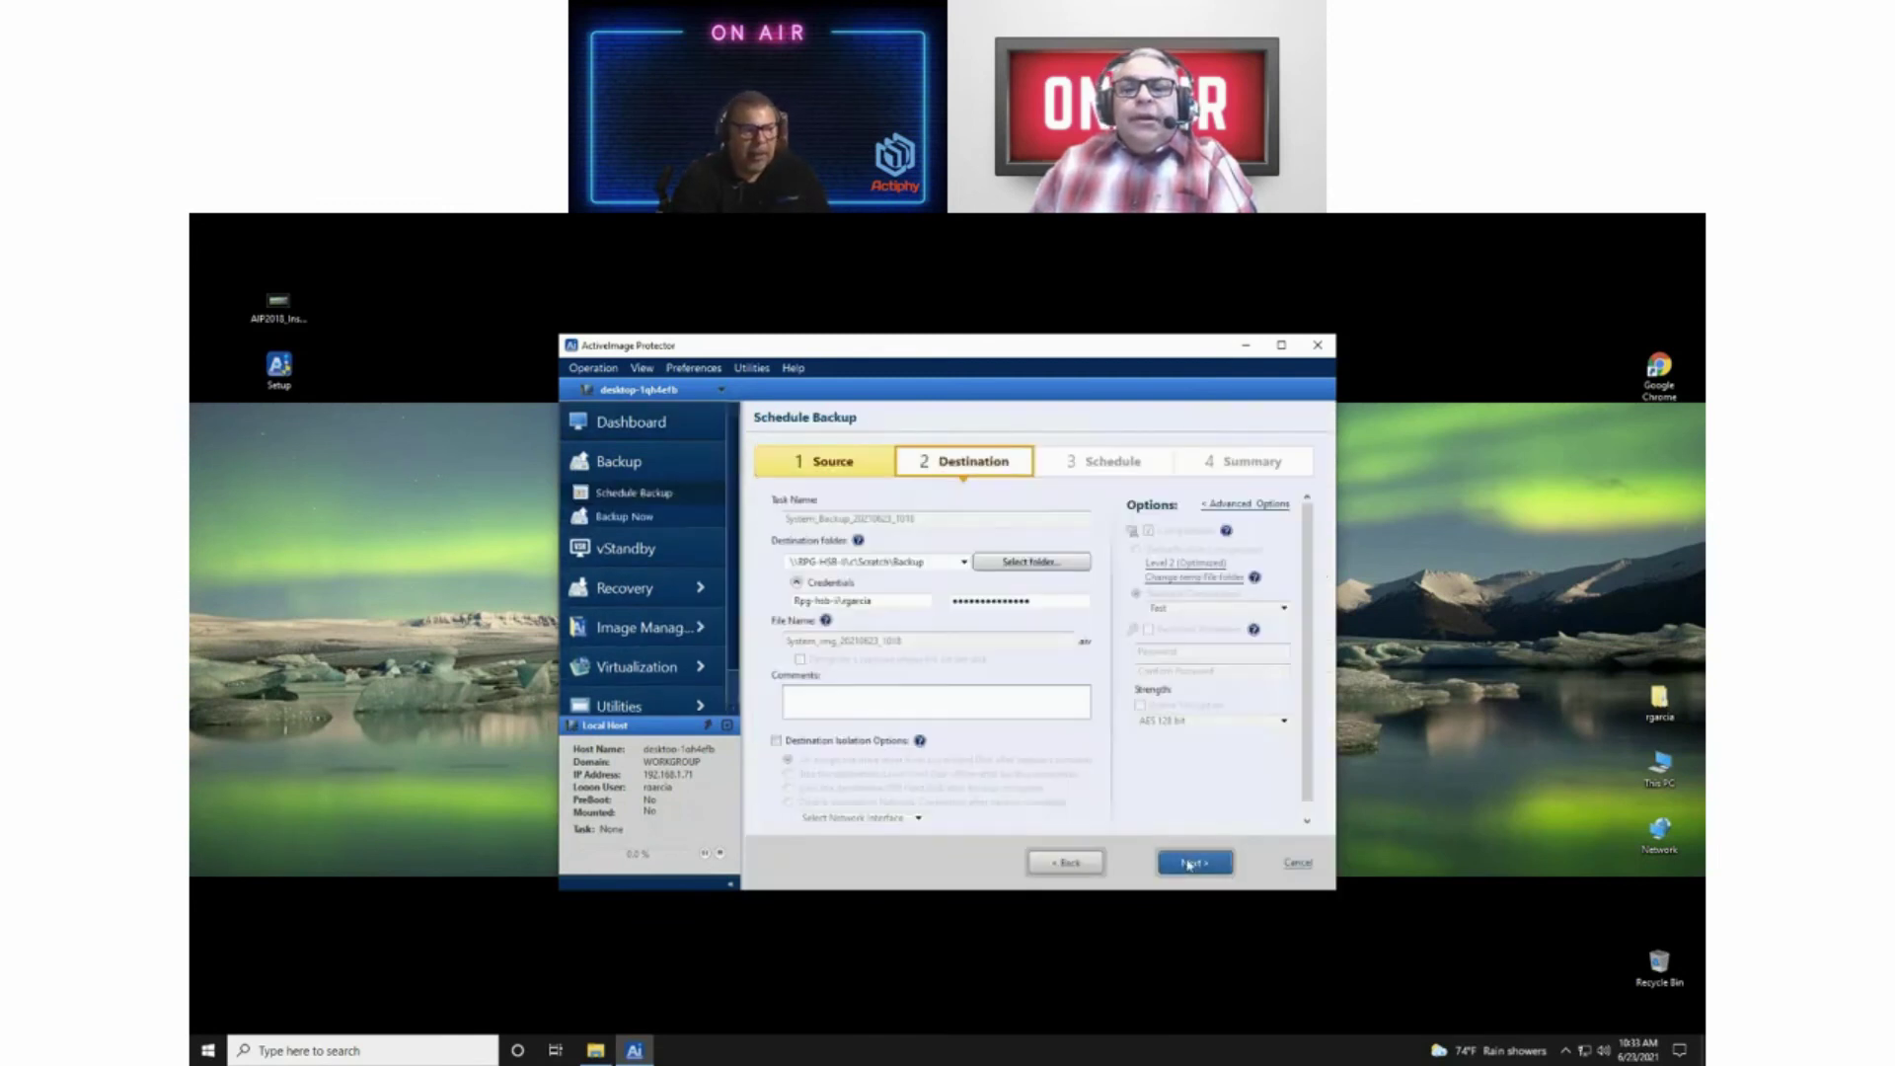
click(1188, 864)
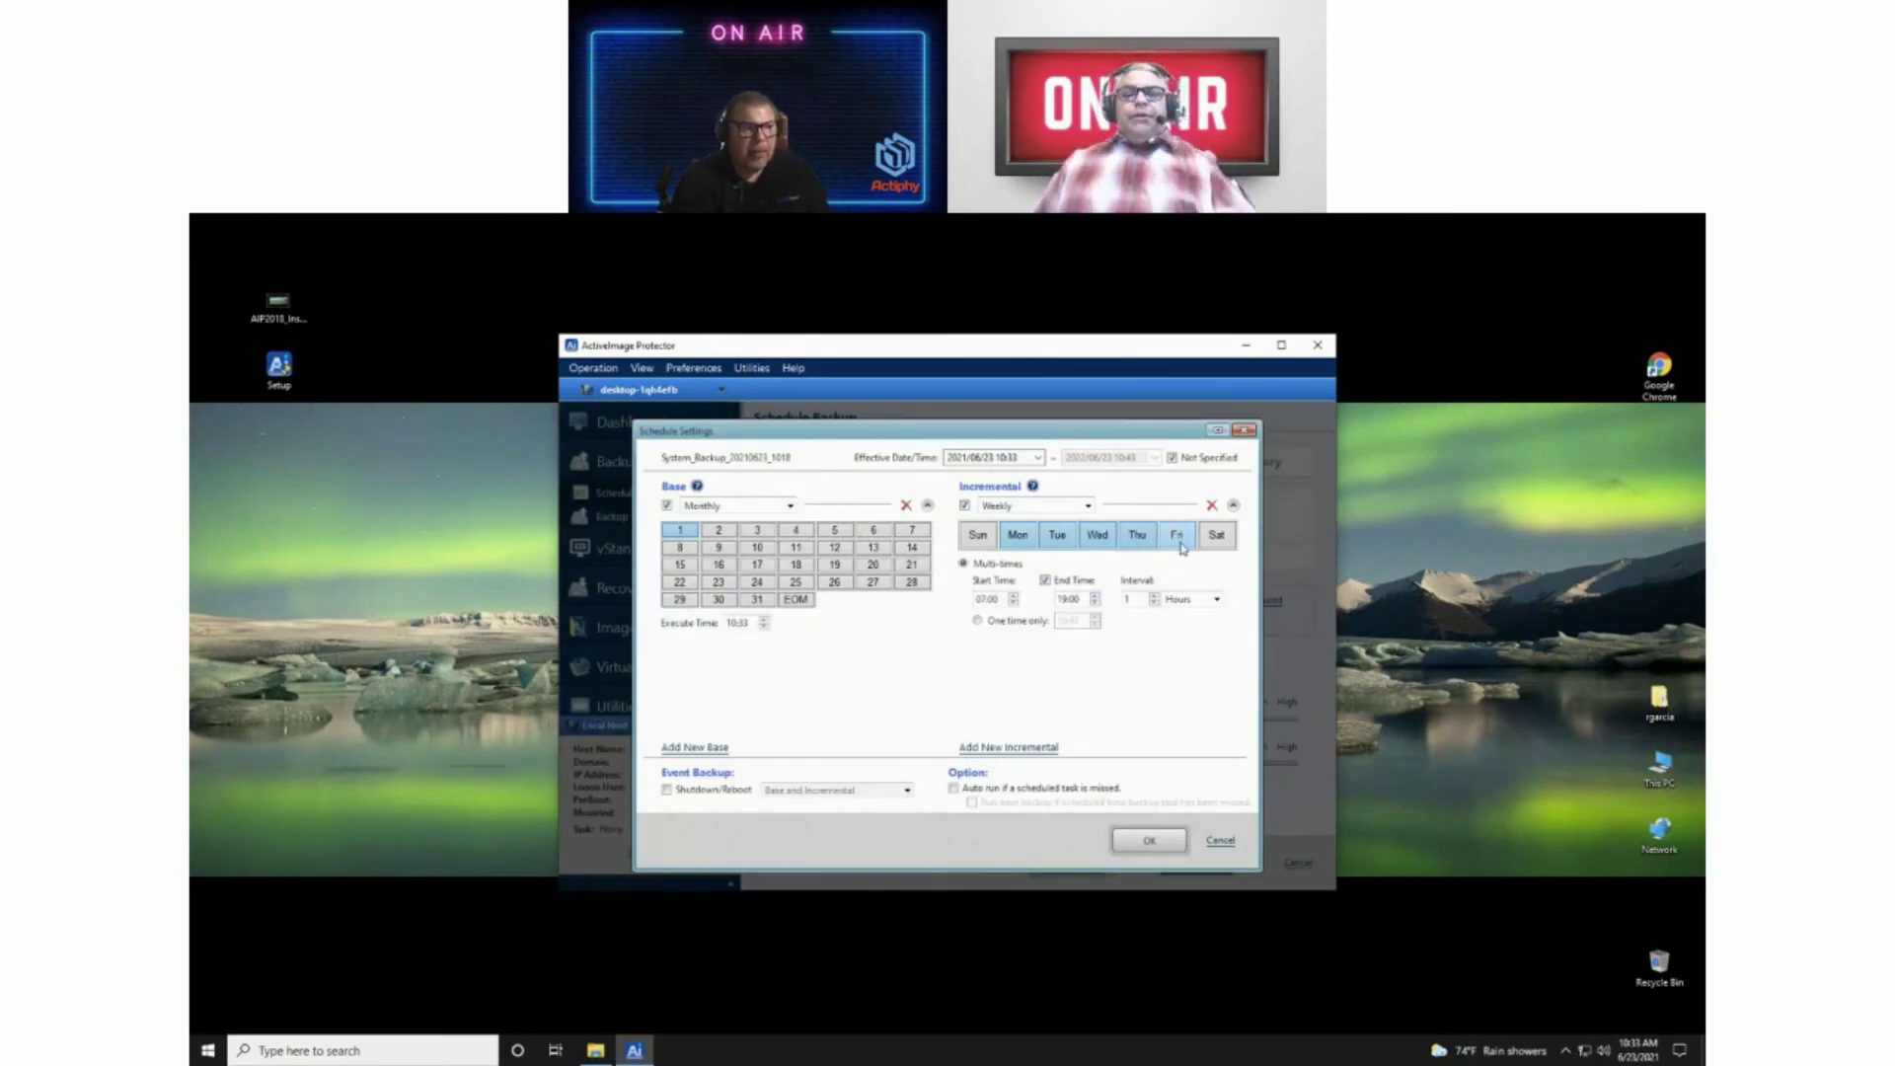
click(1153, 841)
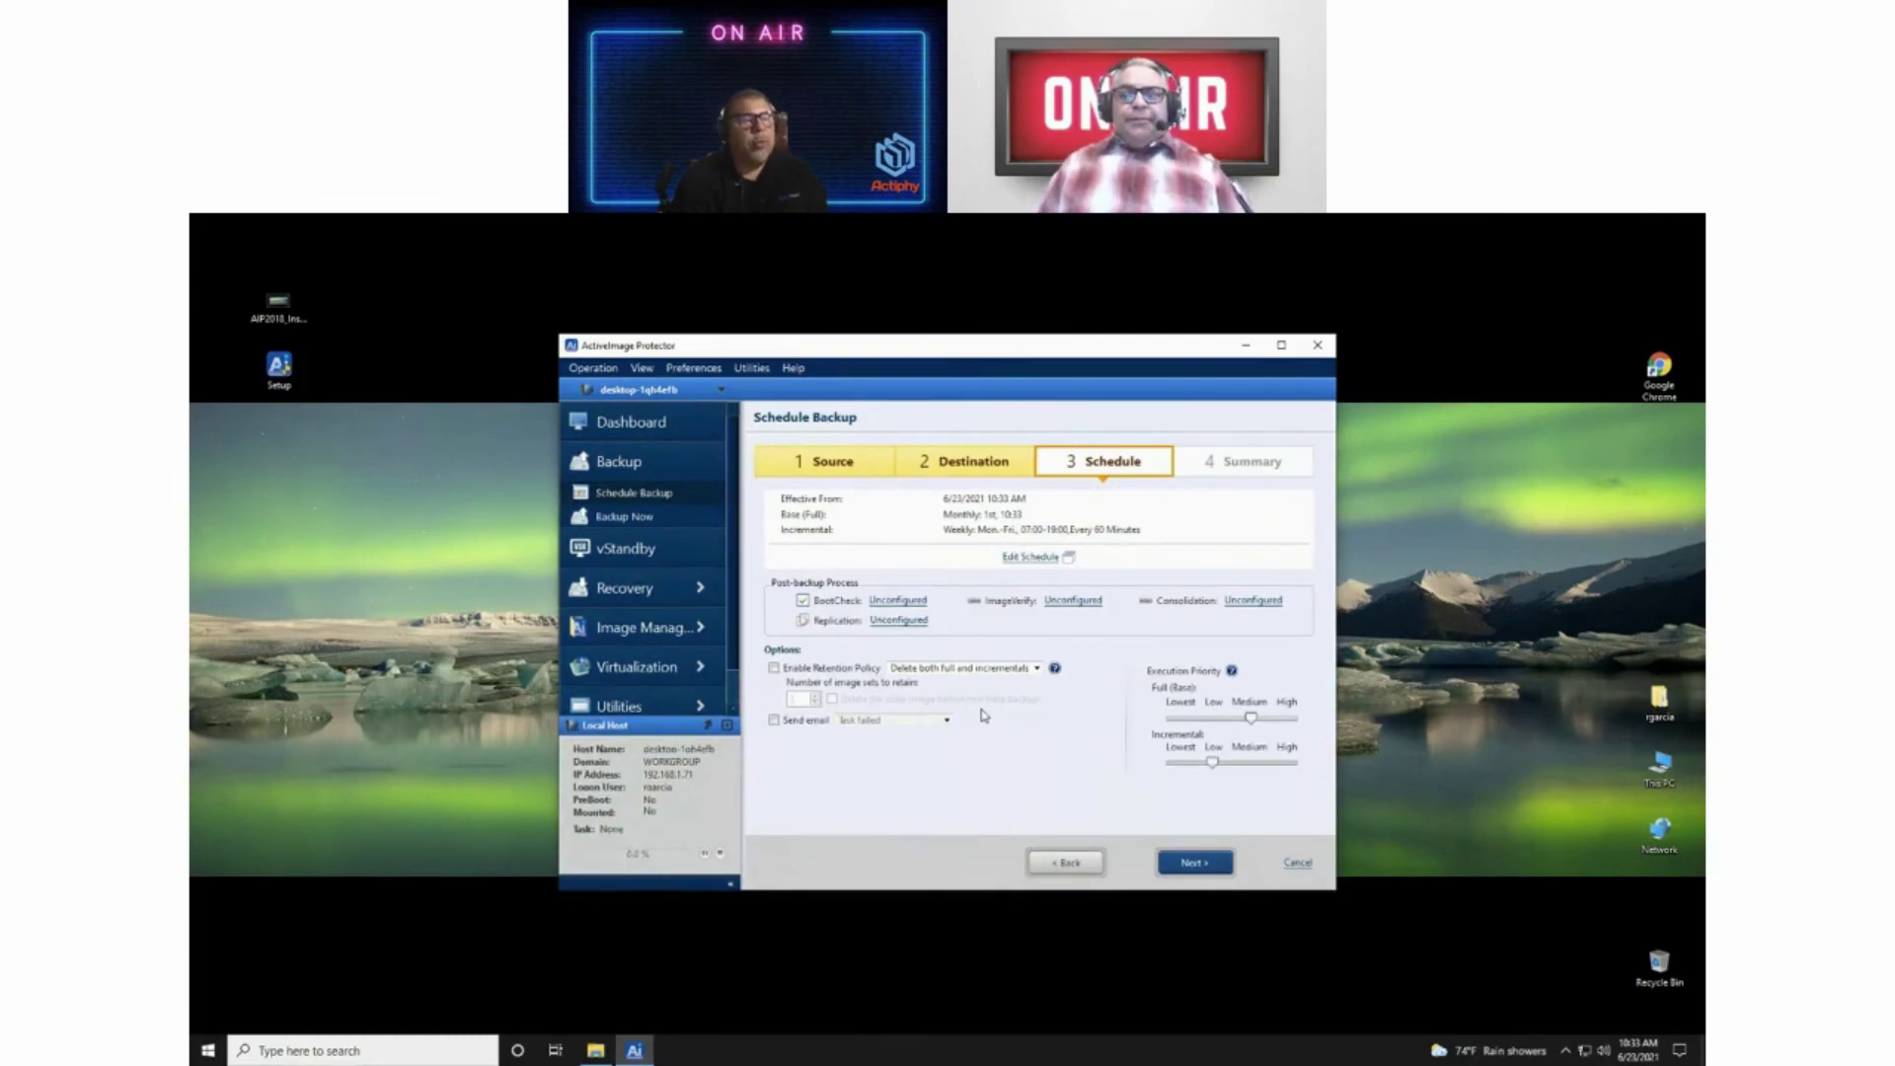
click(1197, 864)
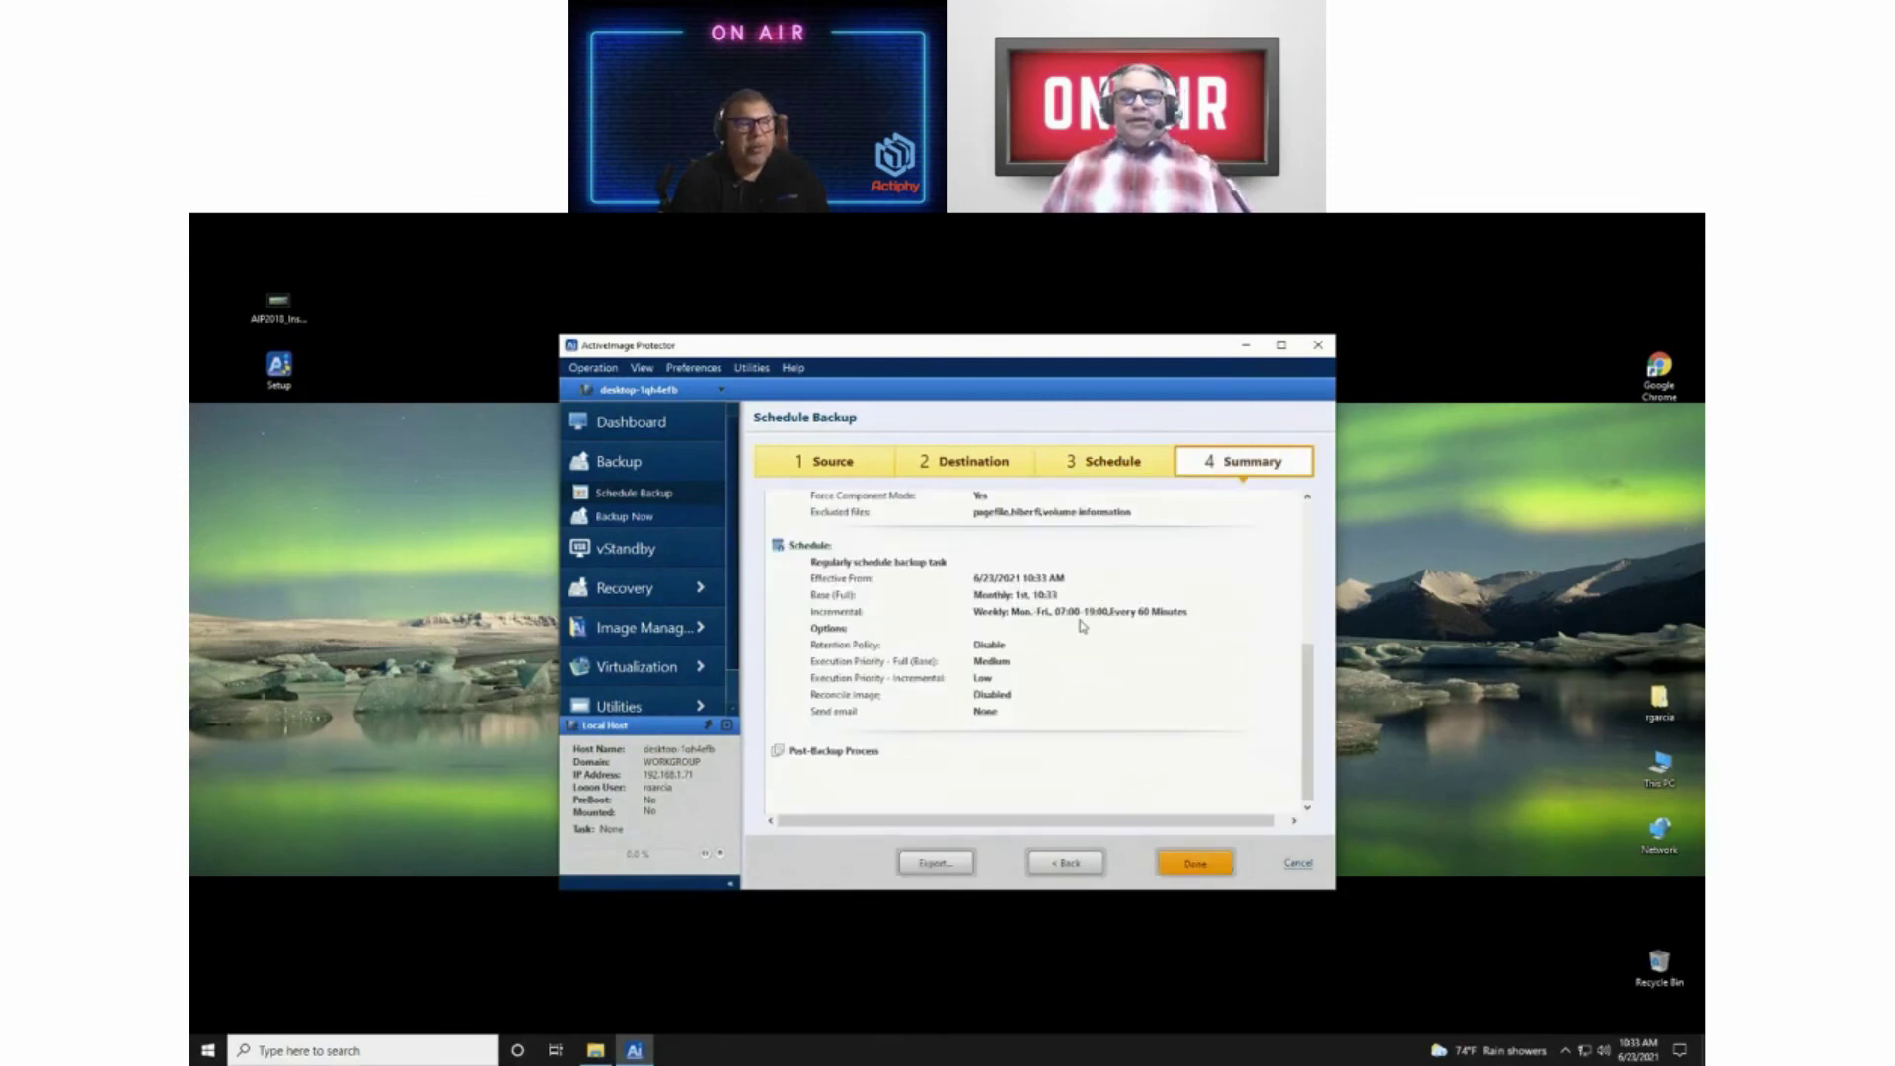
click(1064, 865)
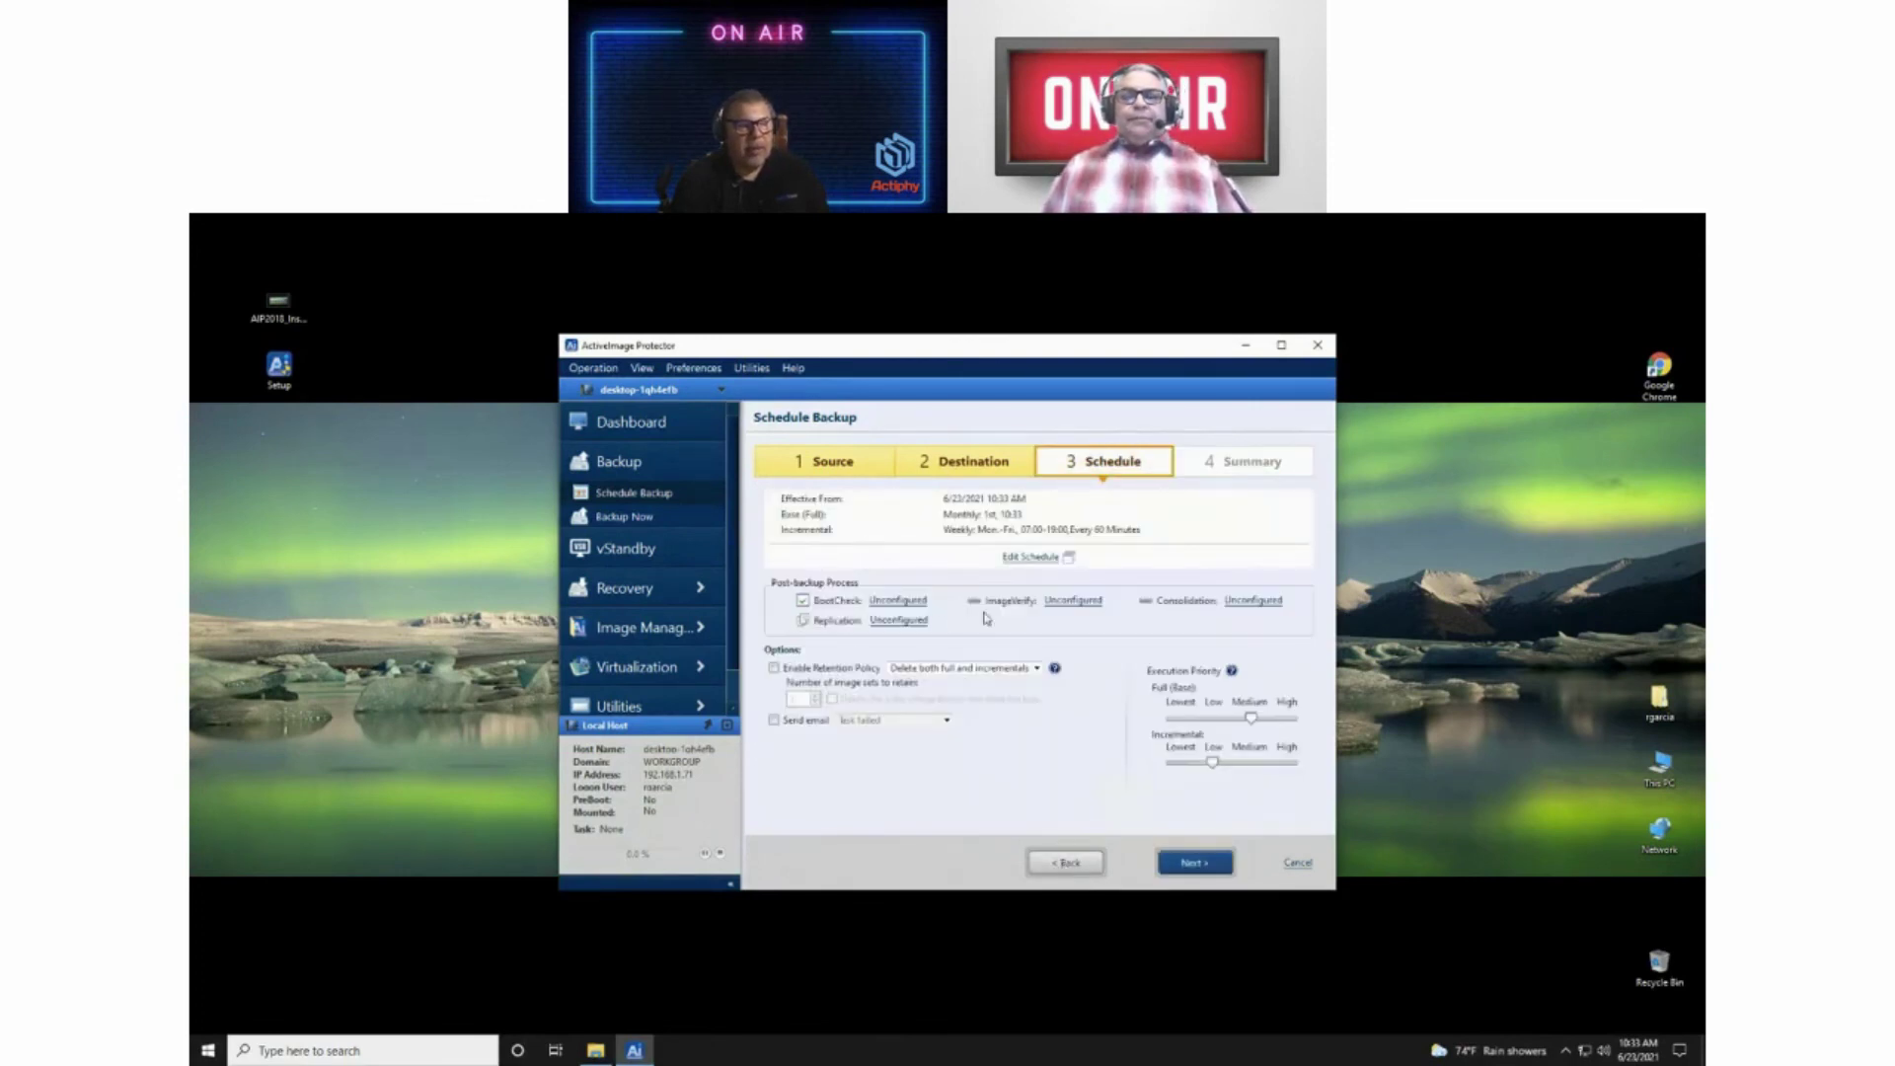
click(1070, 865)
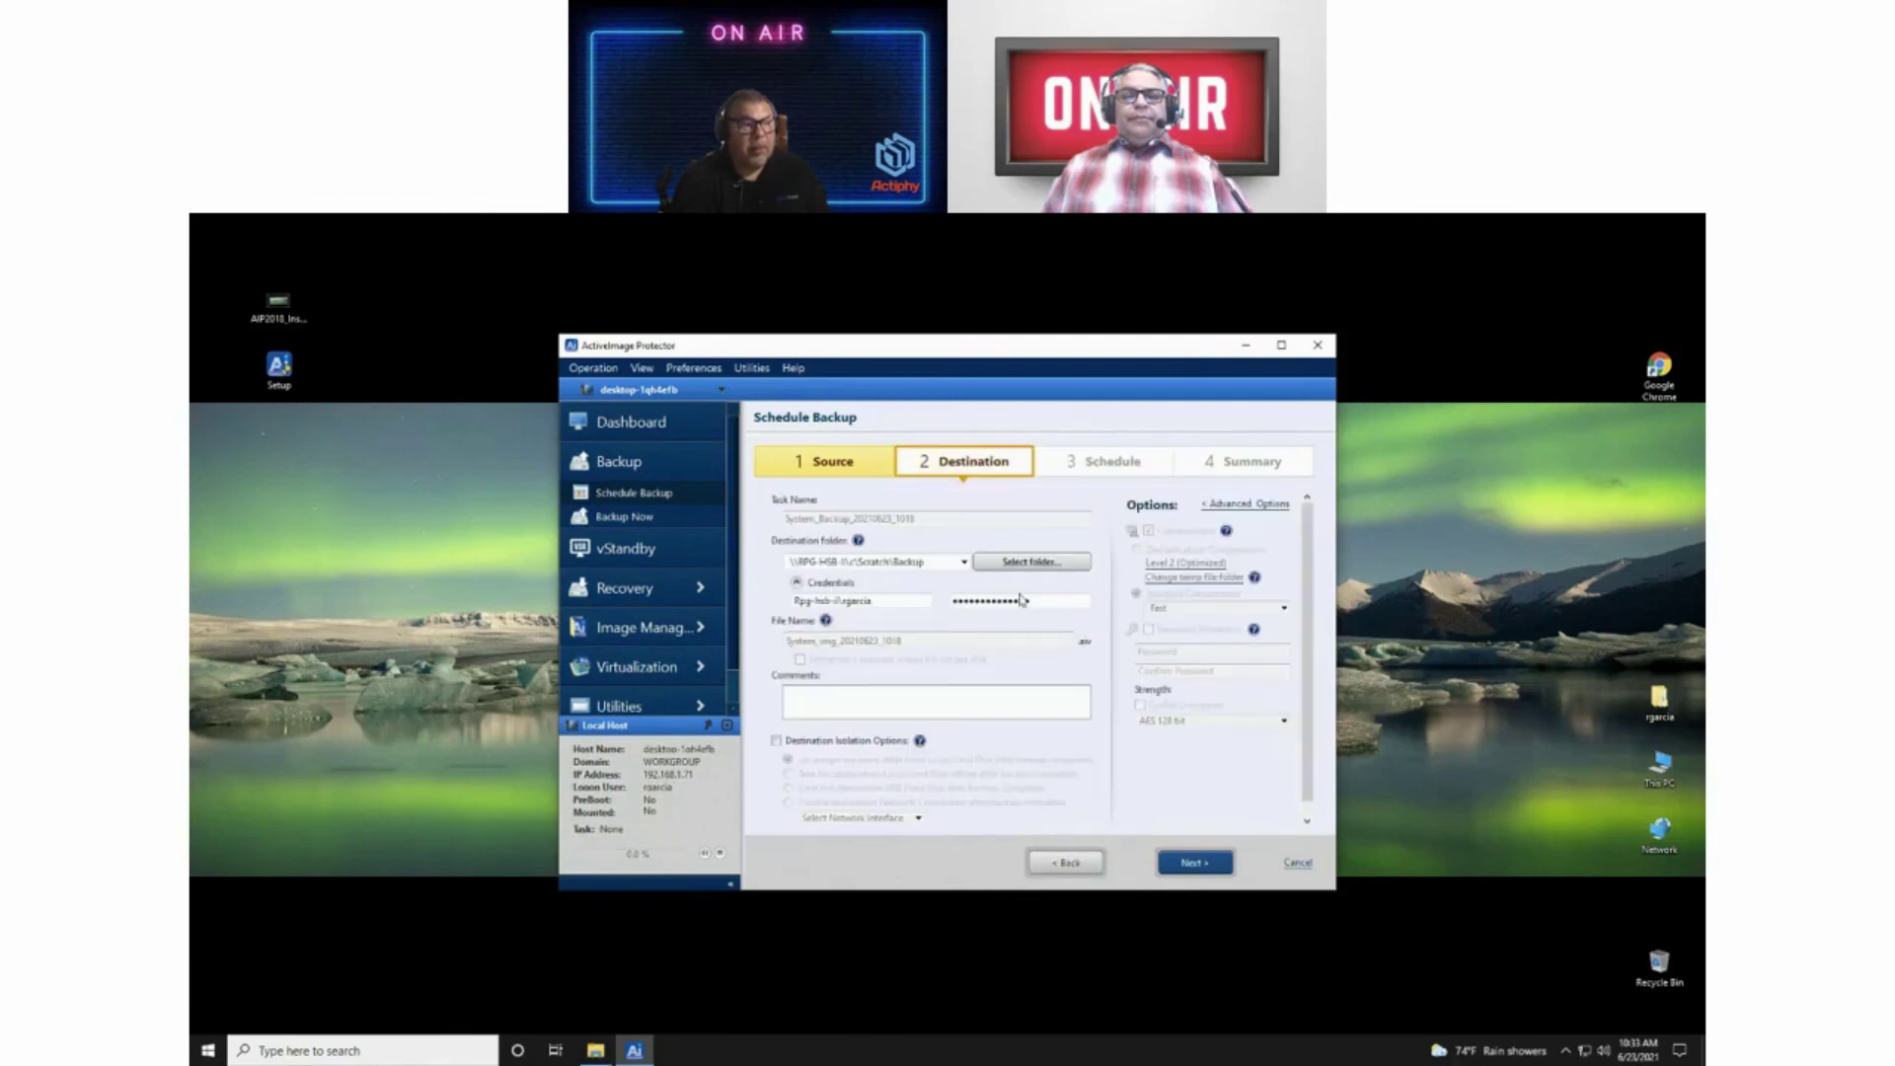
Step: Change the monthly full backup's base execute time to 21:00 and save the edited task
click(1184, 870)
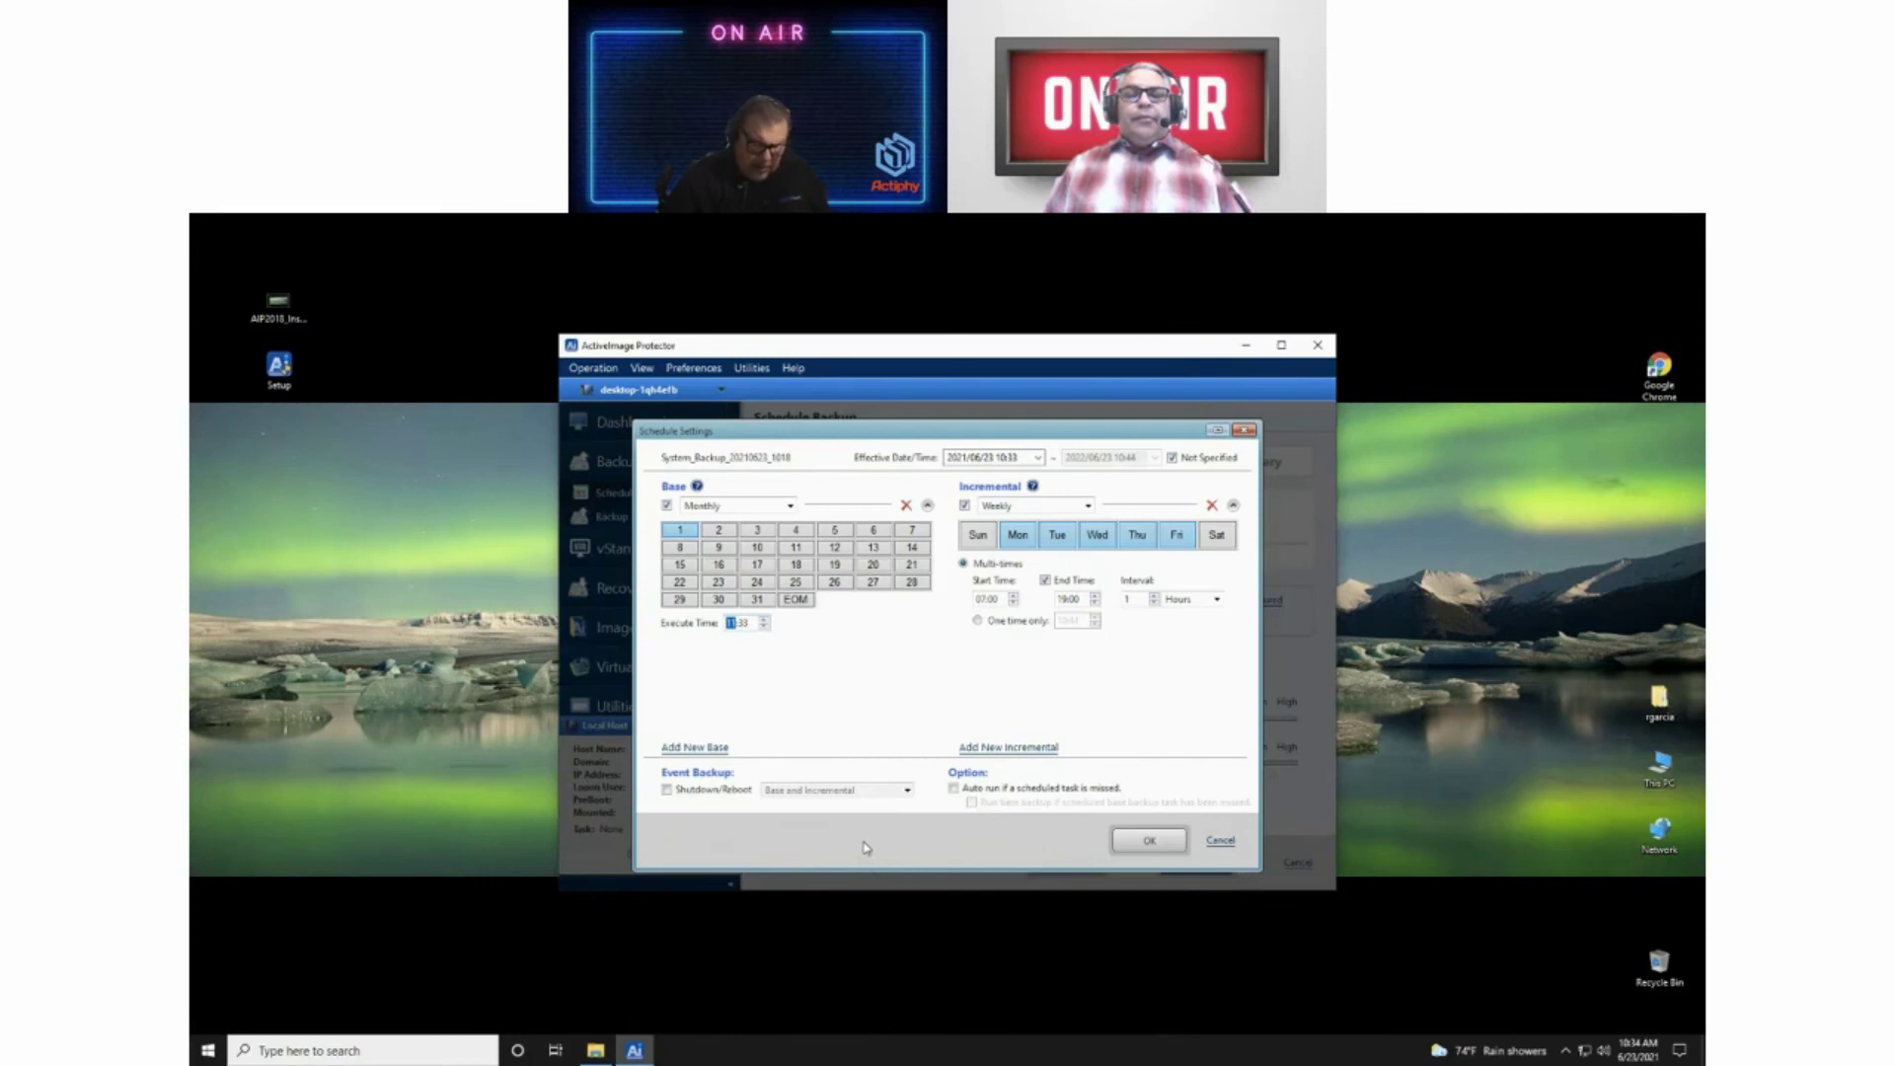
text(21:00)
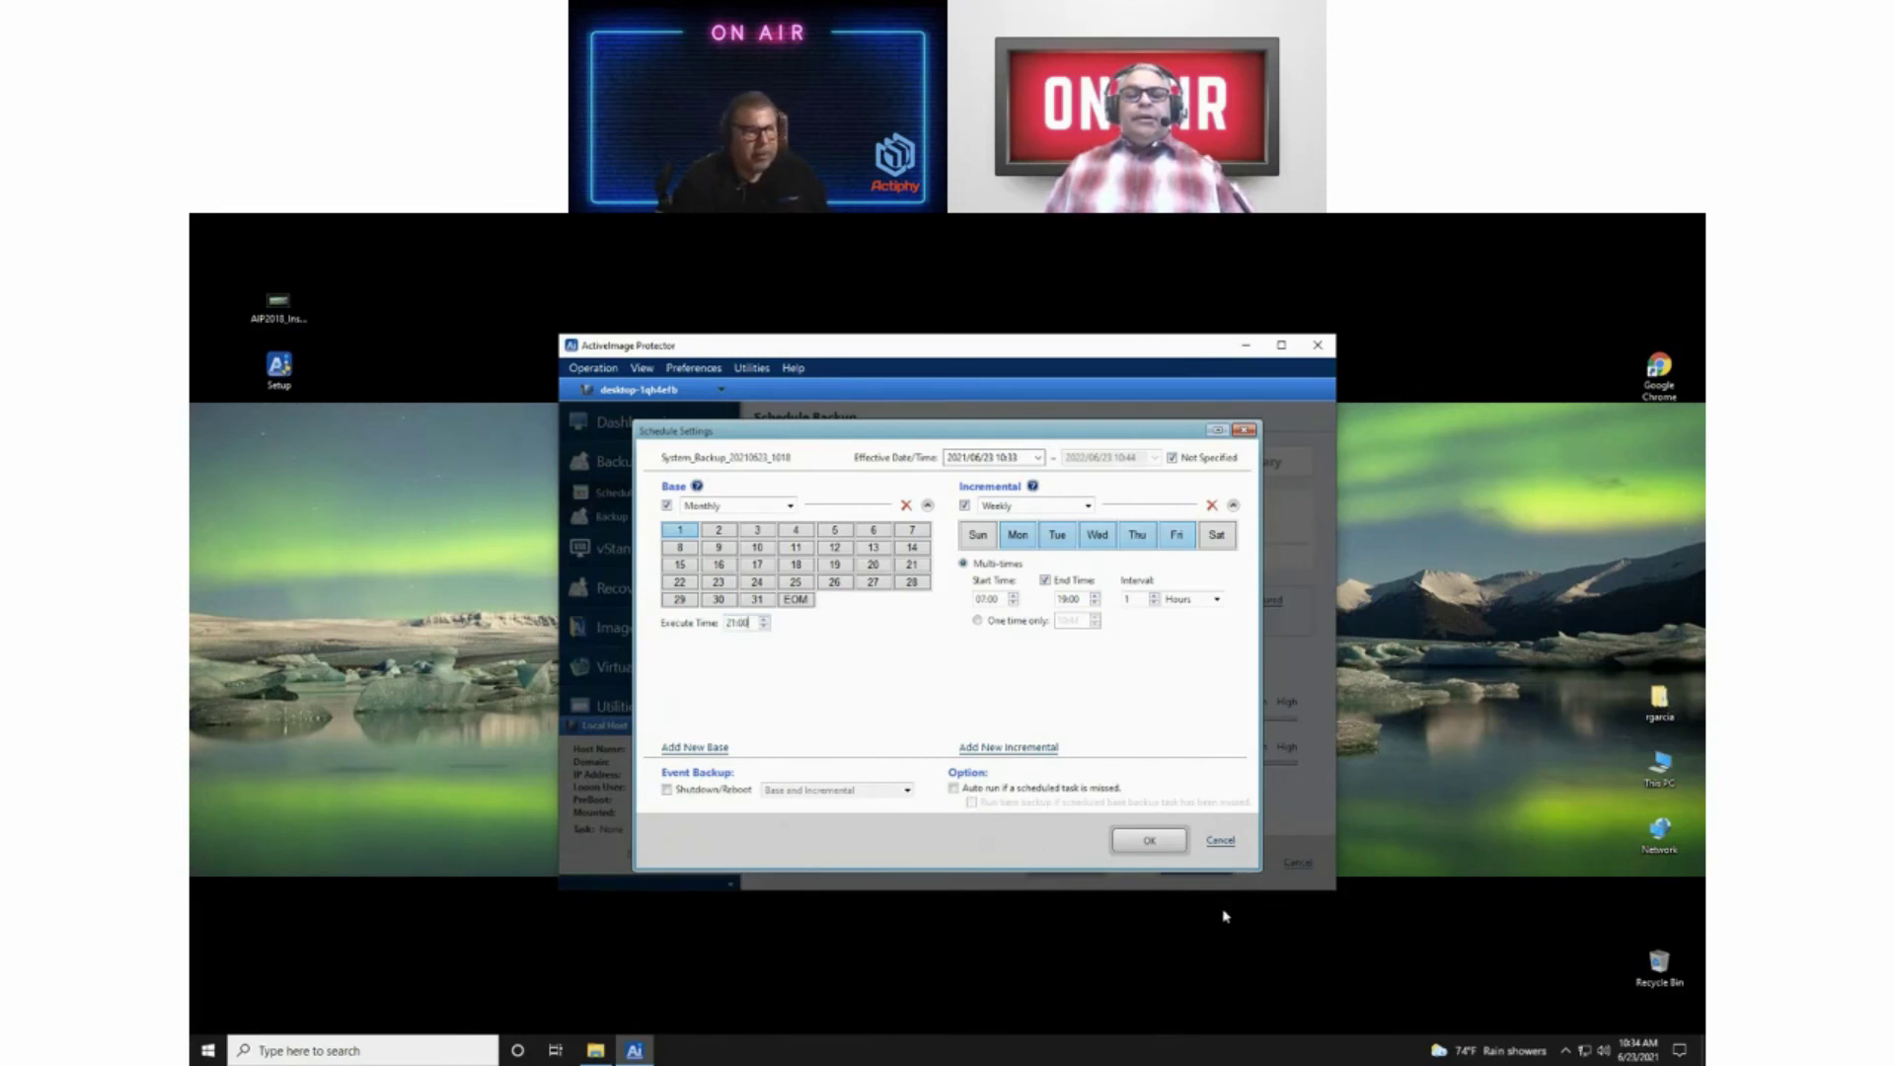
click(1150, 843)
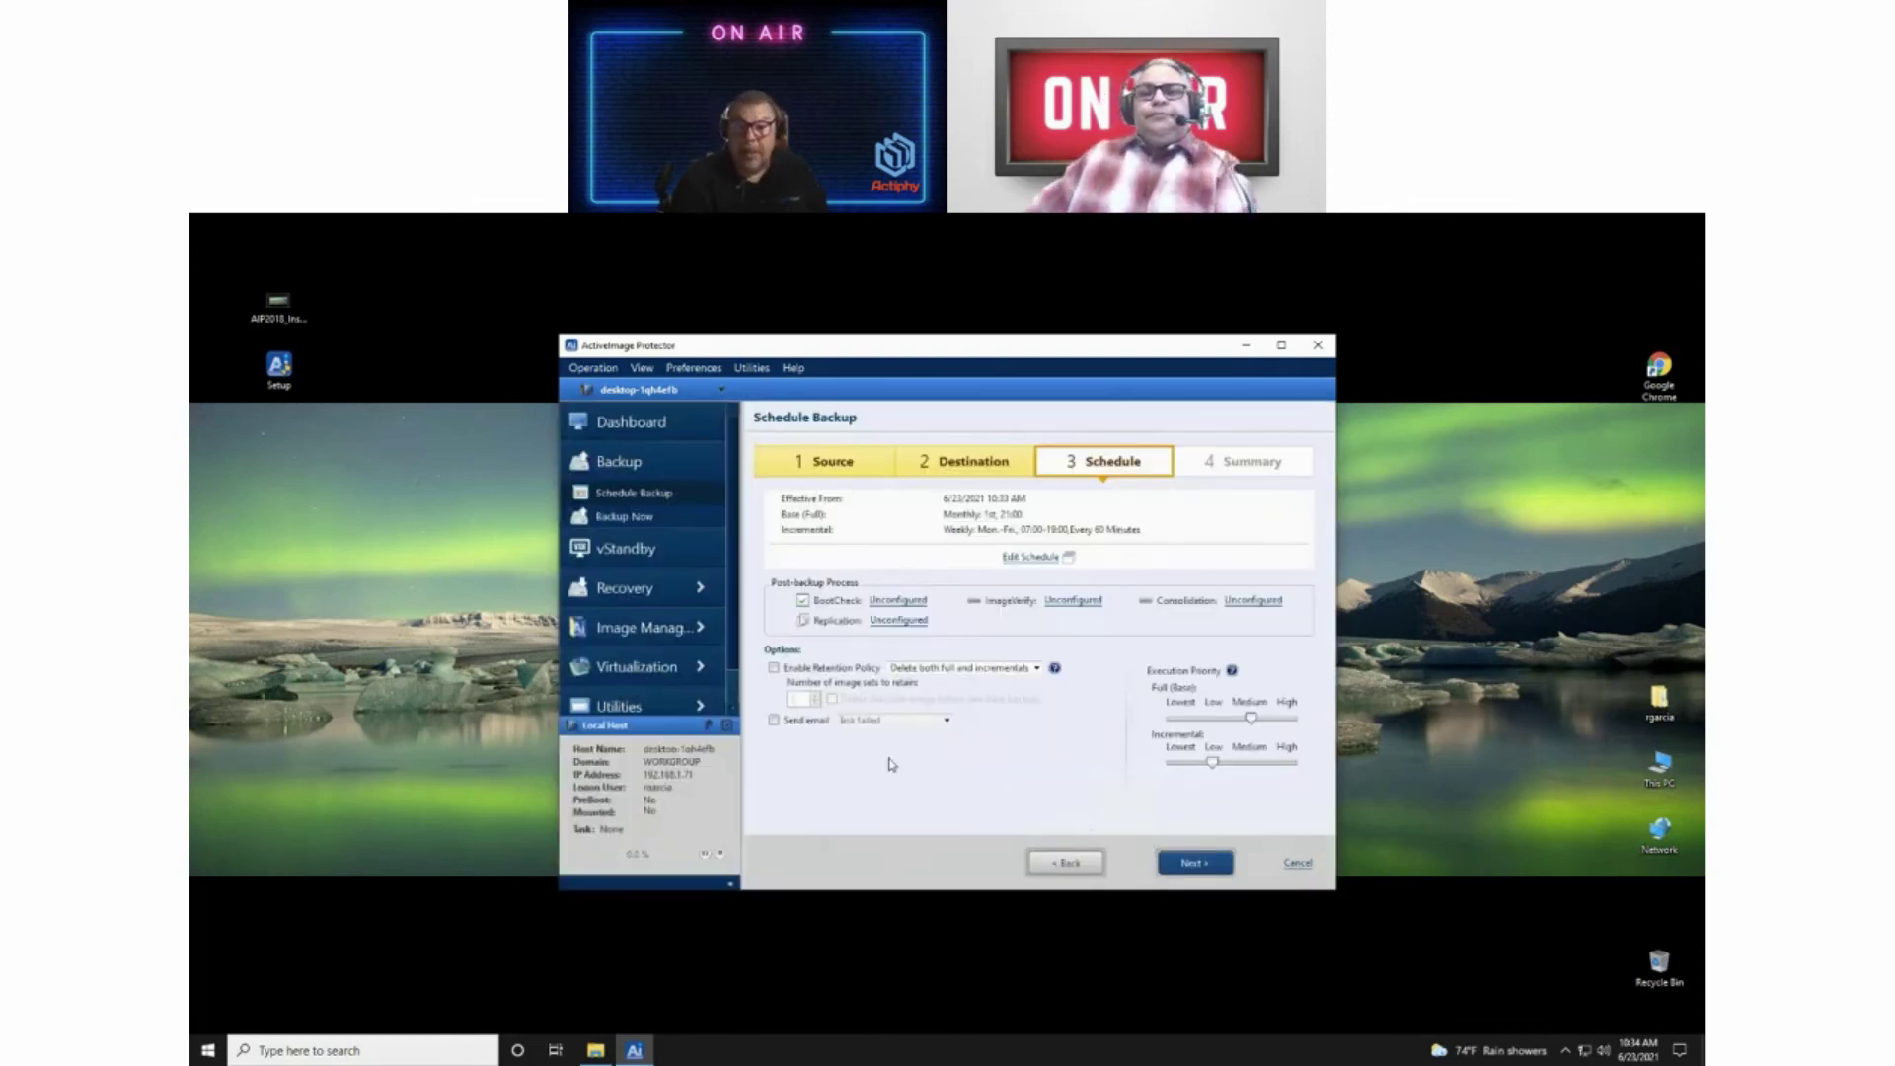
click(1204, 868)
click(1204, 868)
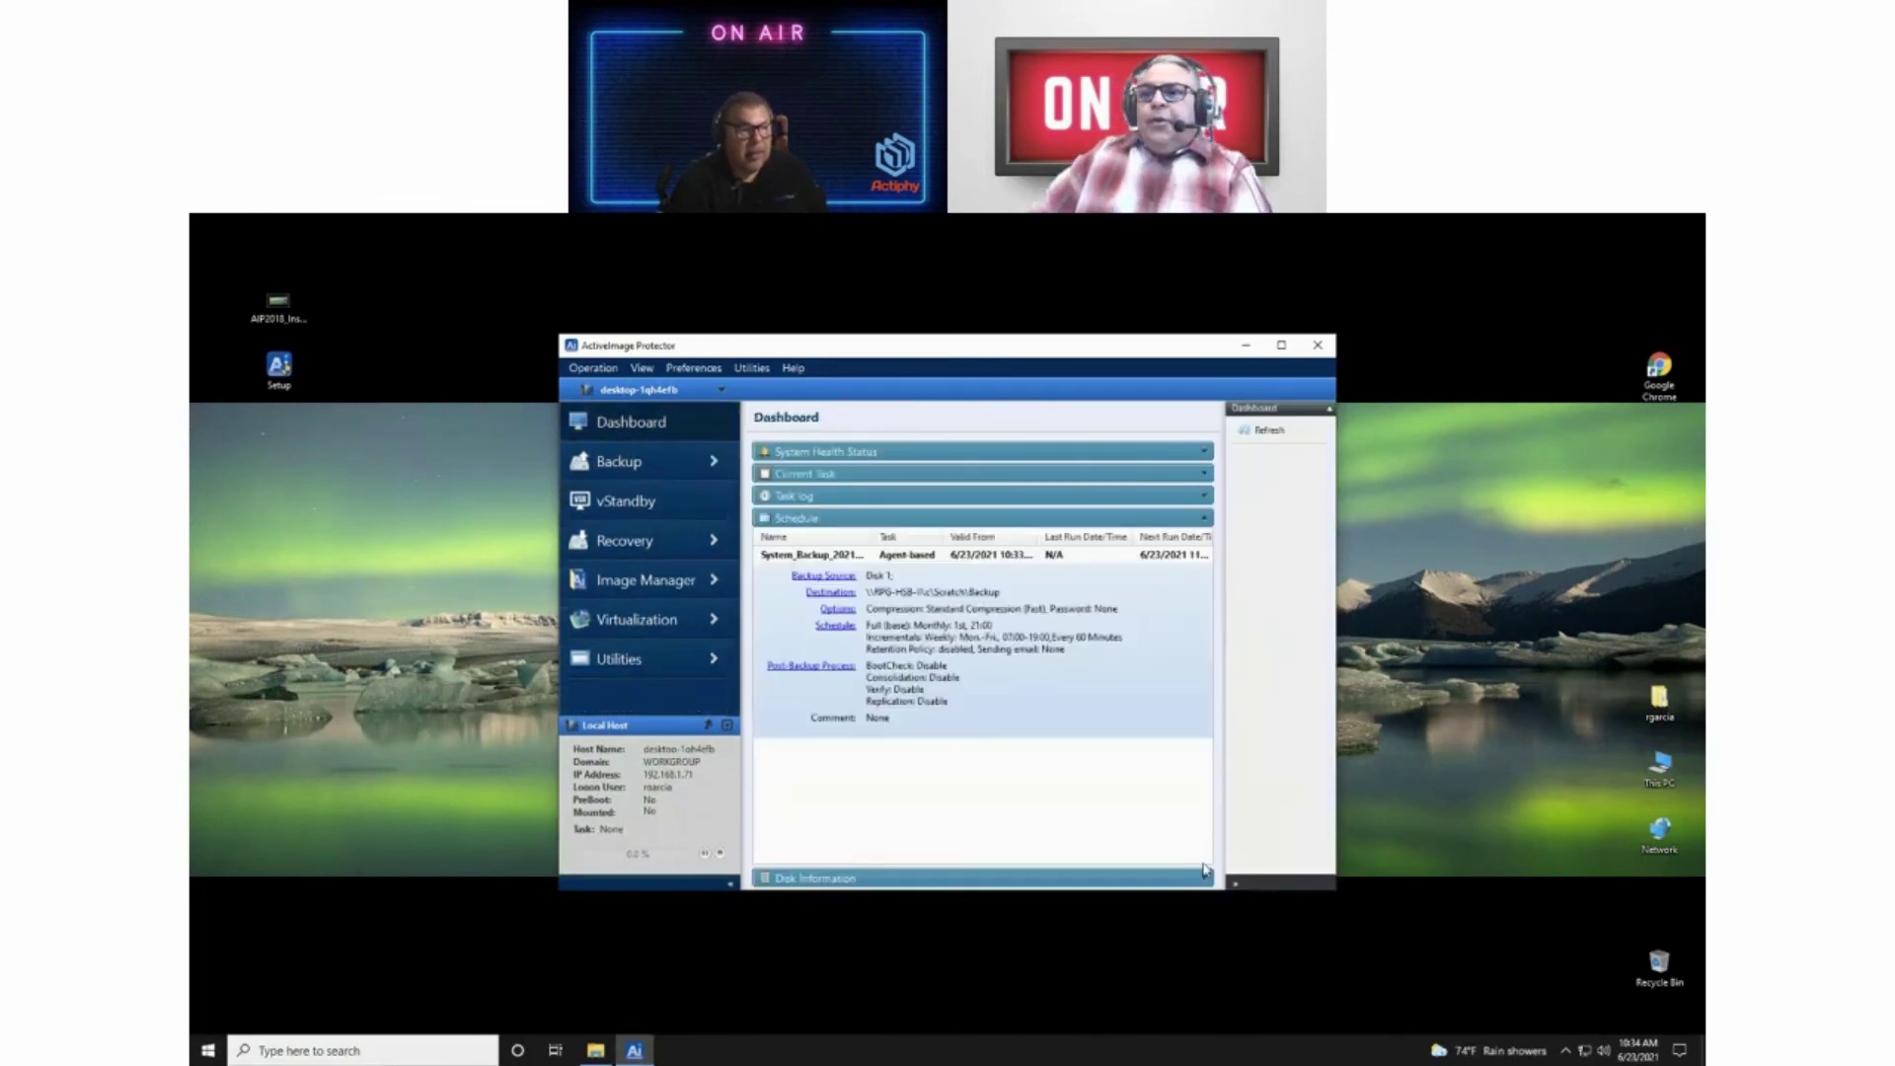